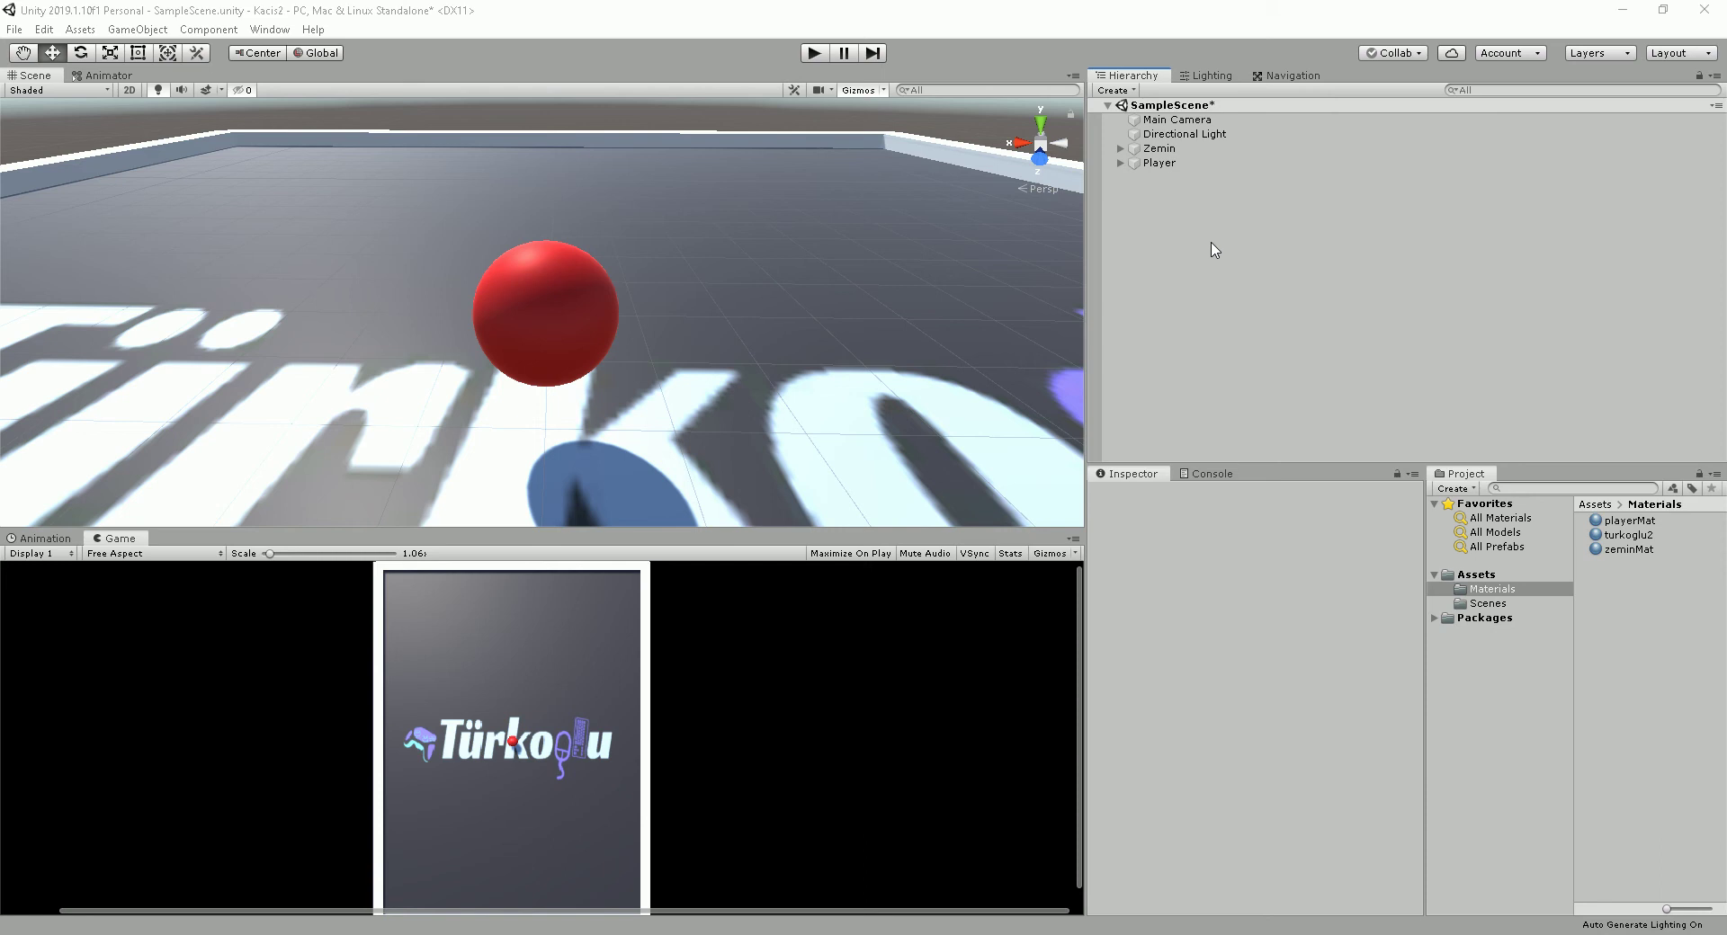
Create an empty game object named DUsman in the Hierarchy.
right_click(1160, 220)
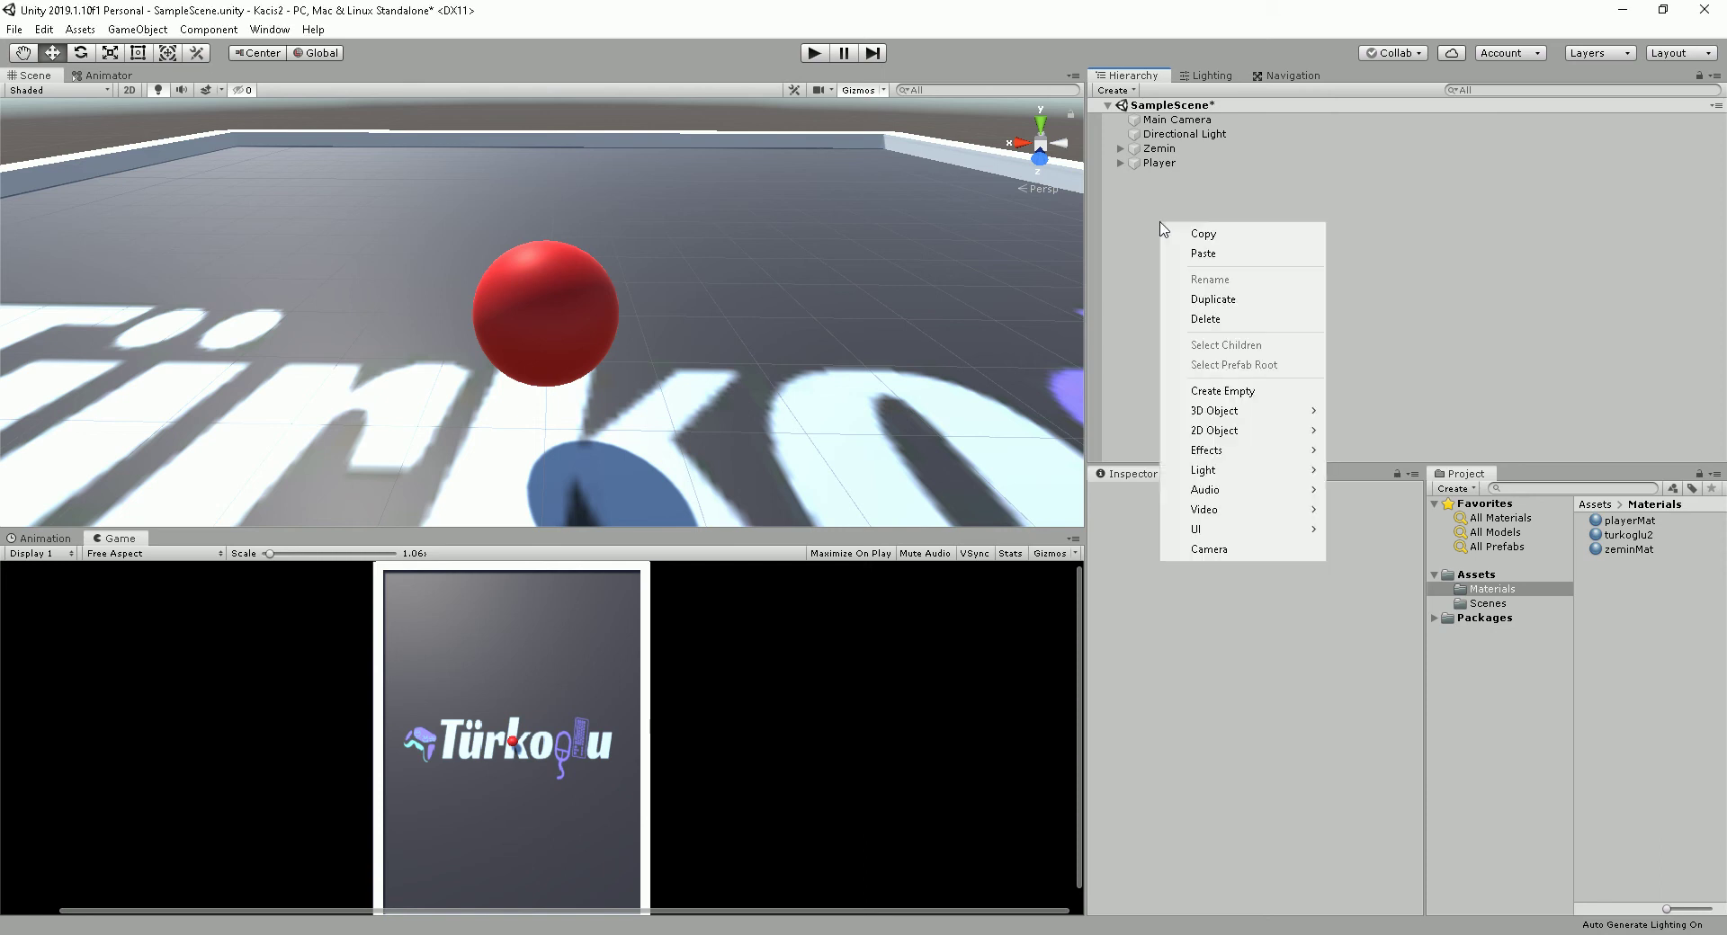
click(1190, 391)
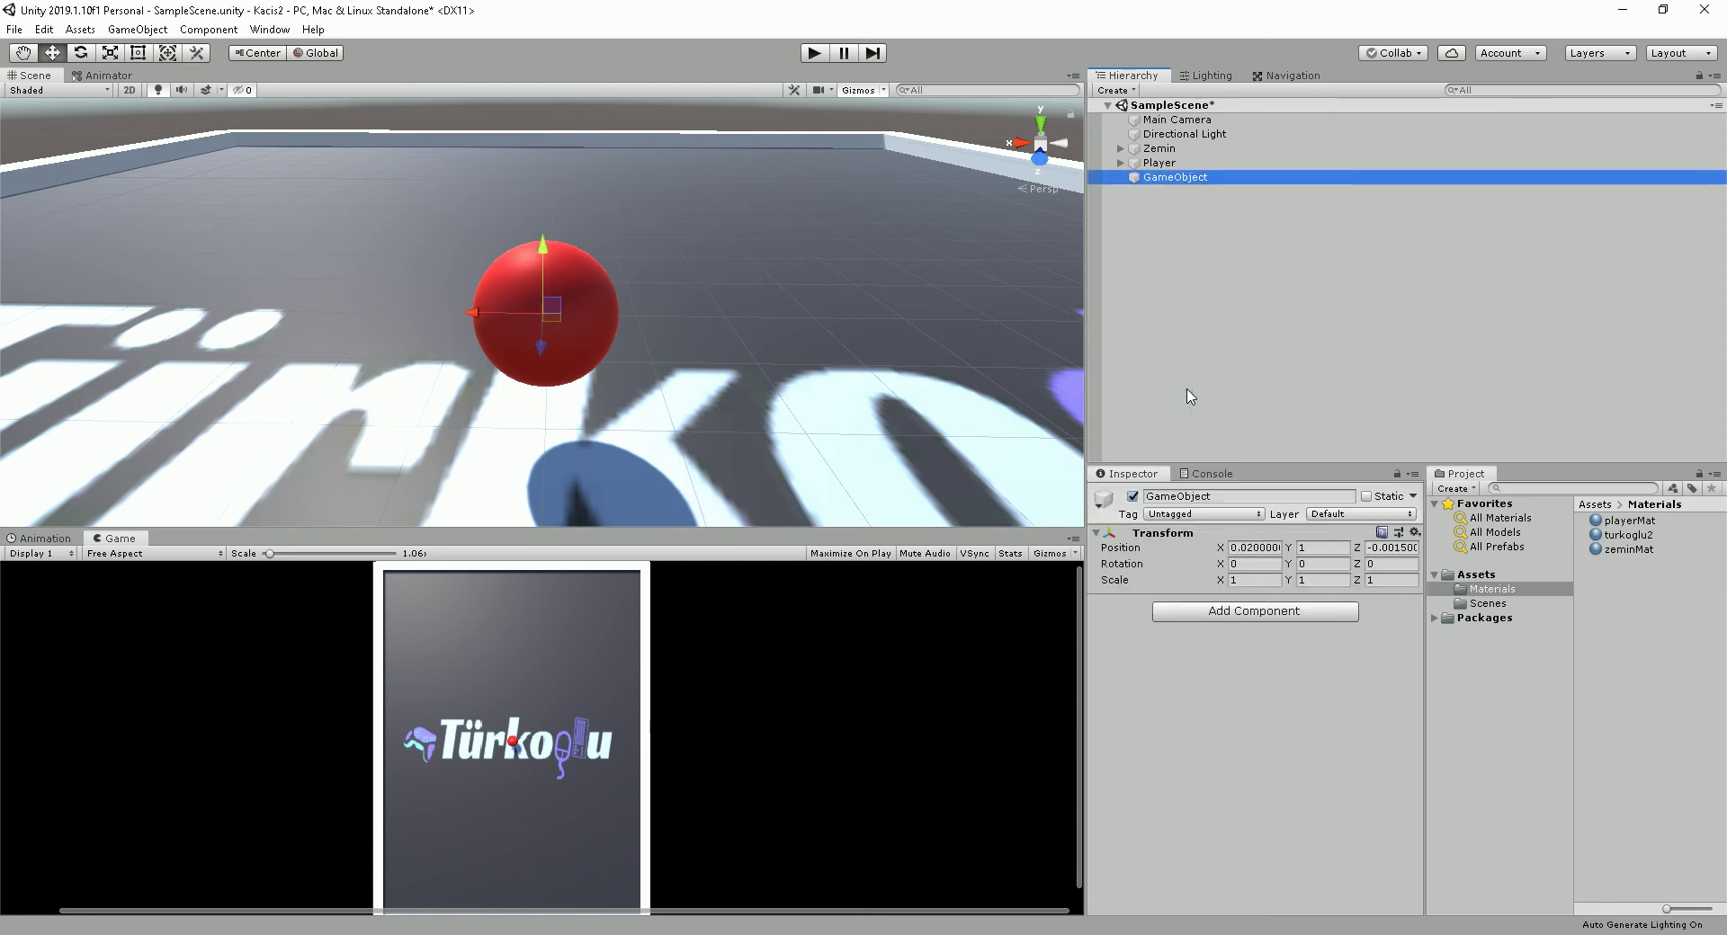
text(DUsman)
key(Return)
Add a child Sphere under DUsman and deactivate the Player object.
right_click(1160, 179)
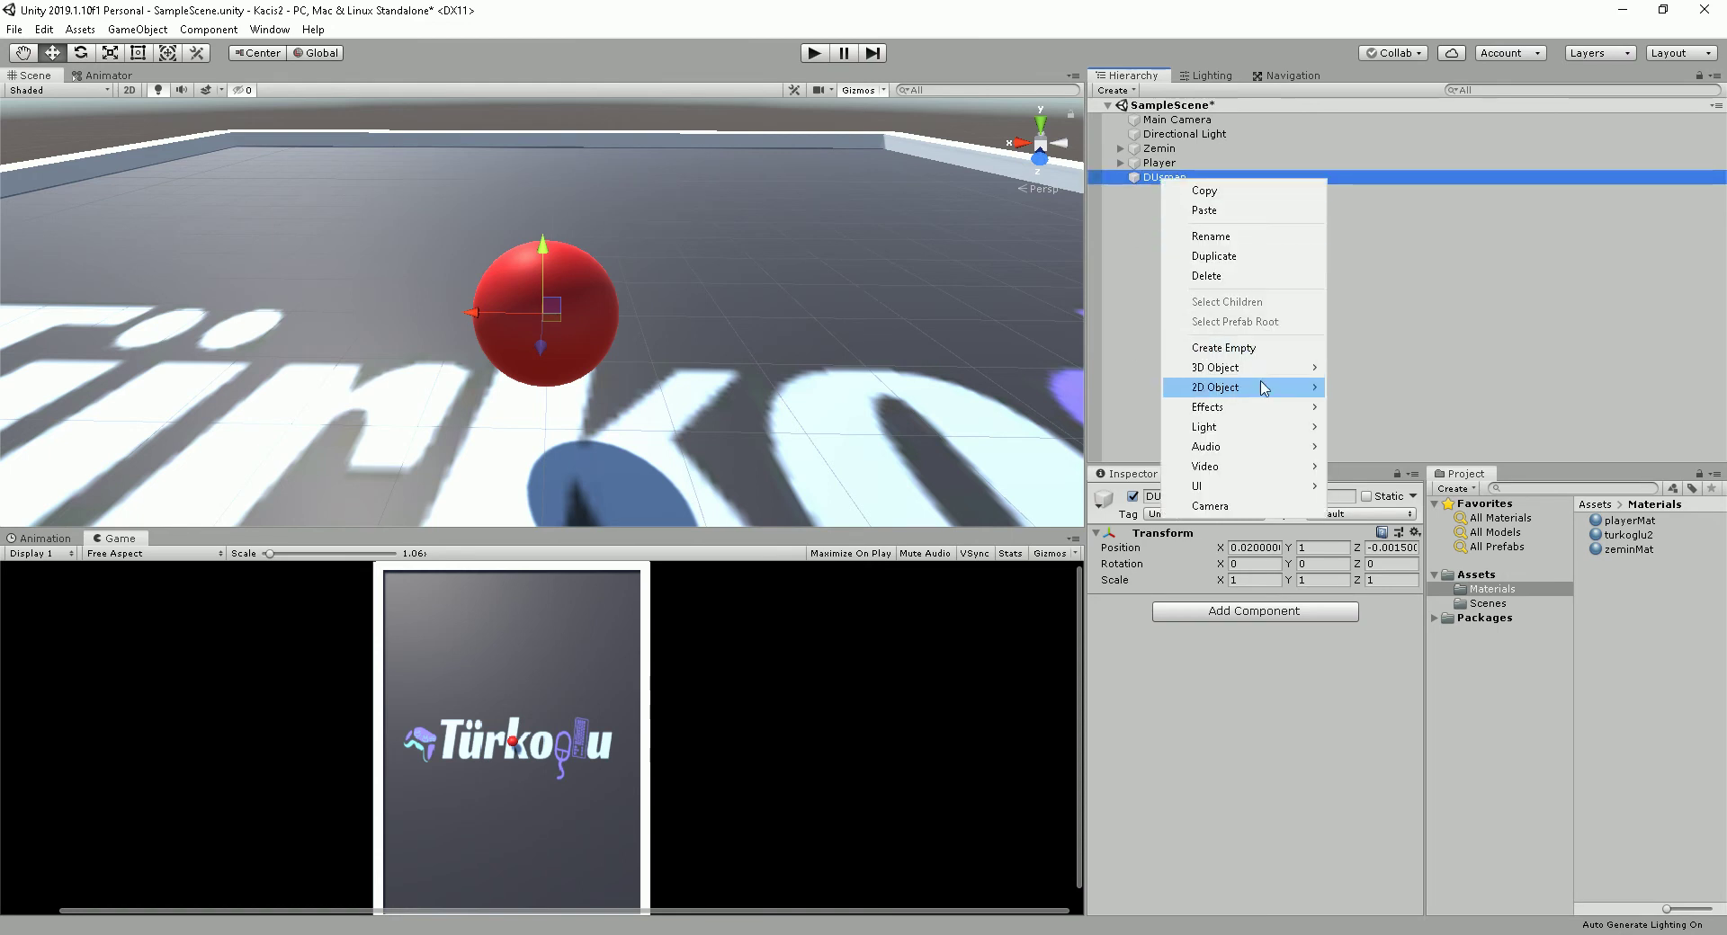
mouse_move(1260, 367)
click(1358, 388)
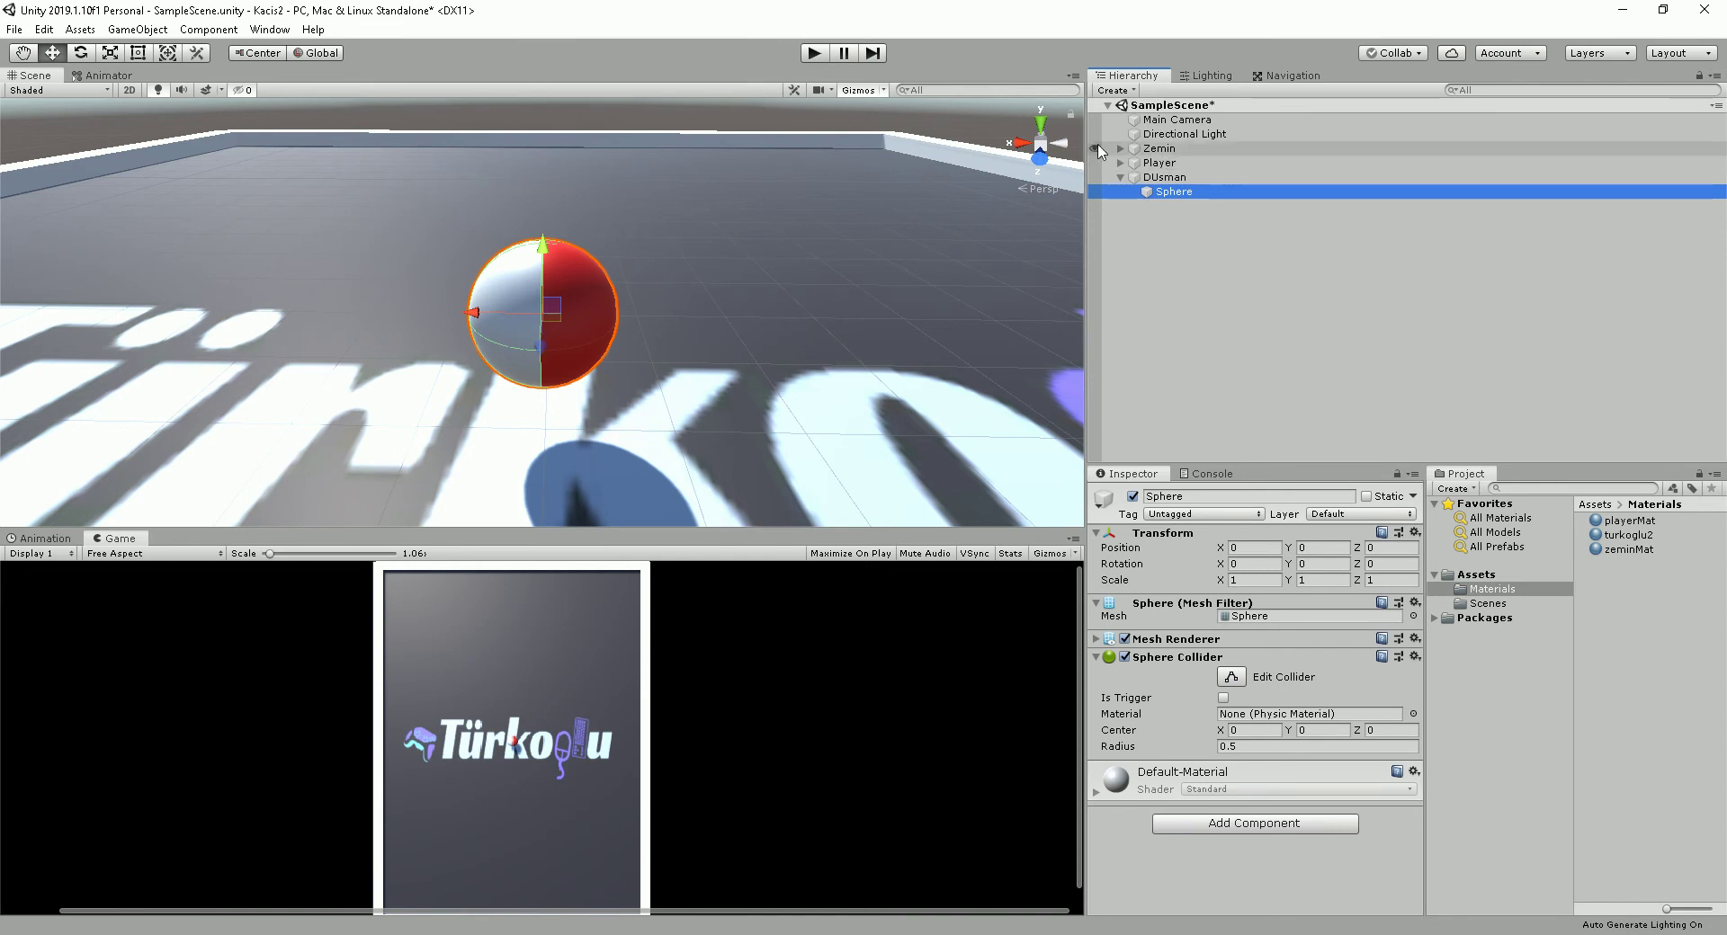
click(1156, 163)
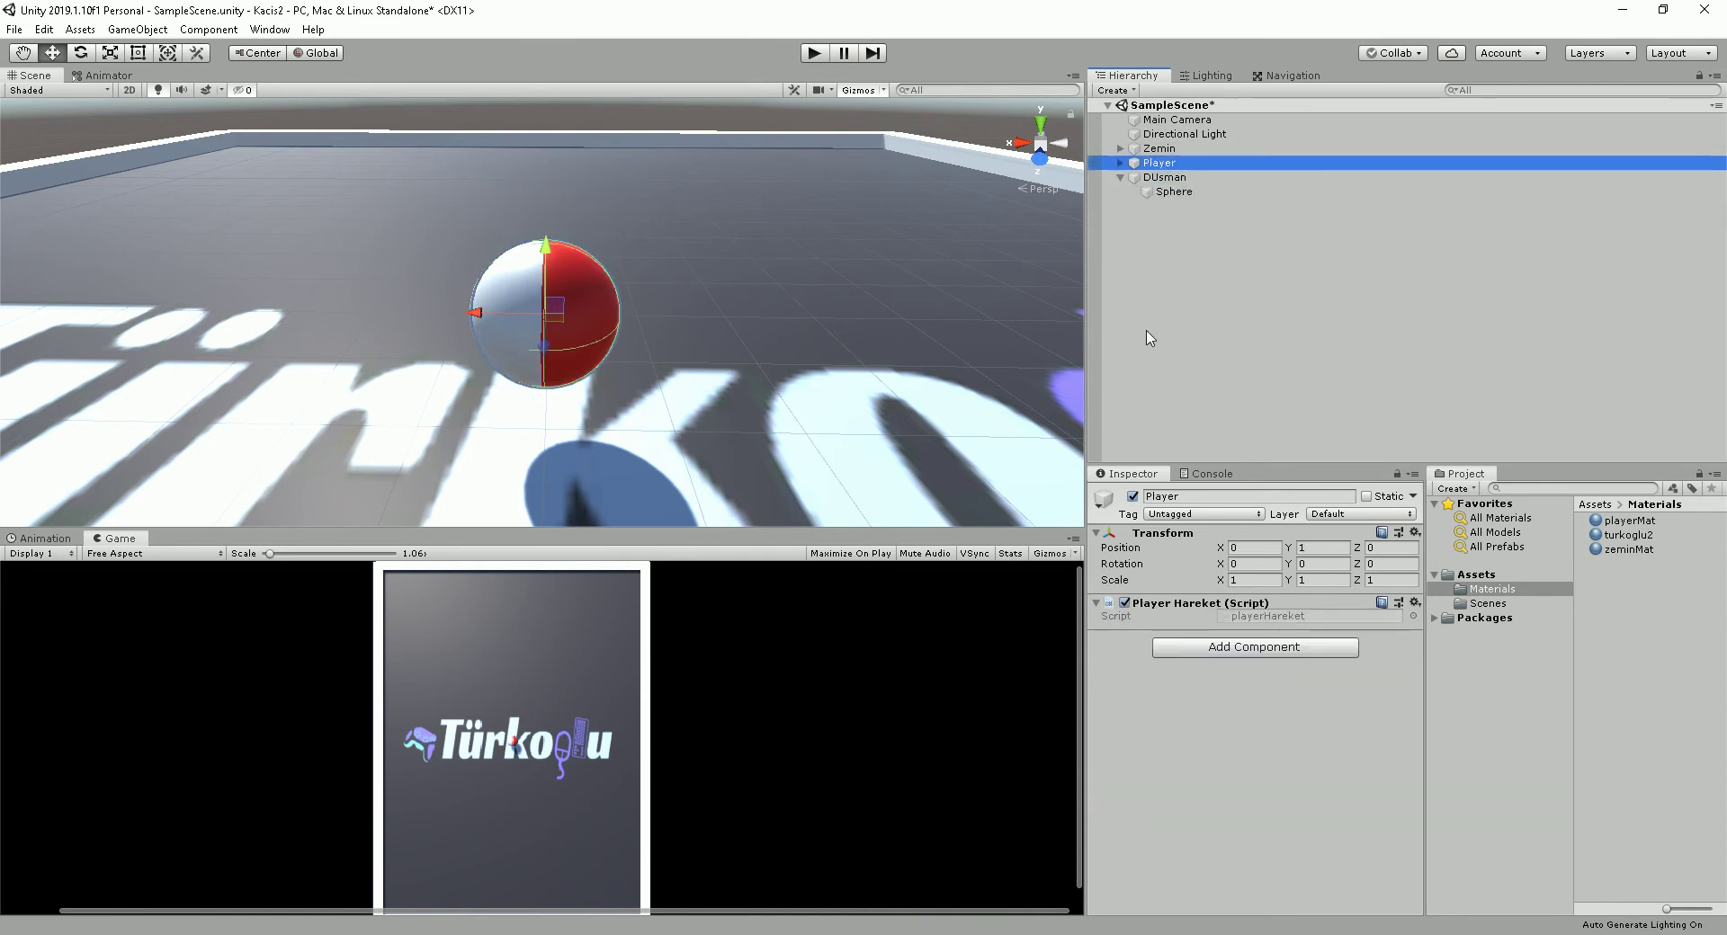
click(1133, 496)
Create a dusmanMat material in Materials and apply it to the DUsman sphere.
click(1178, 191)
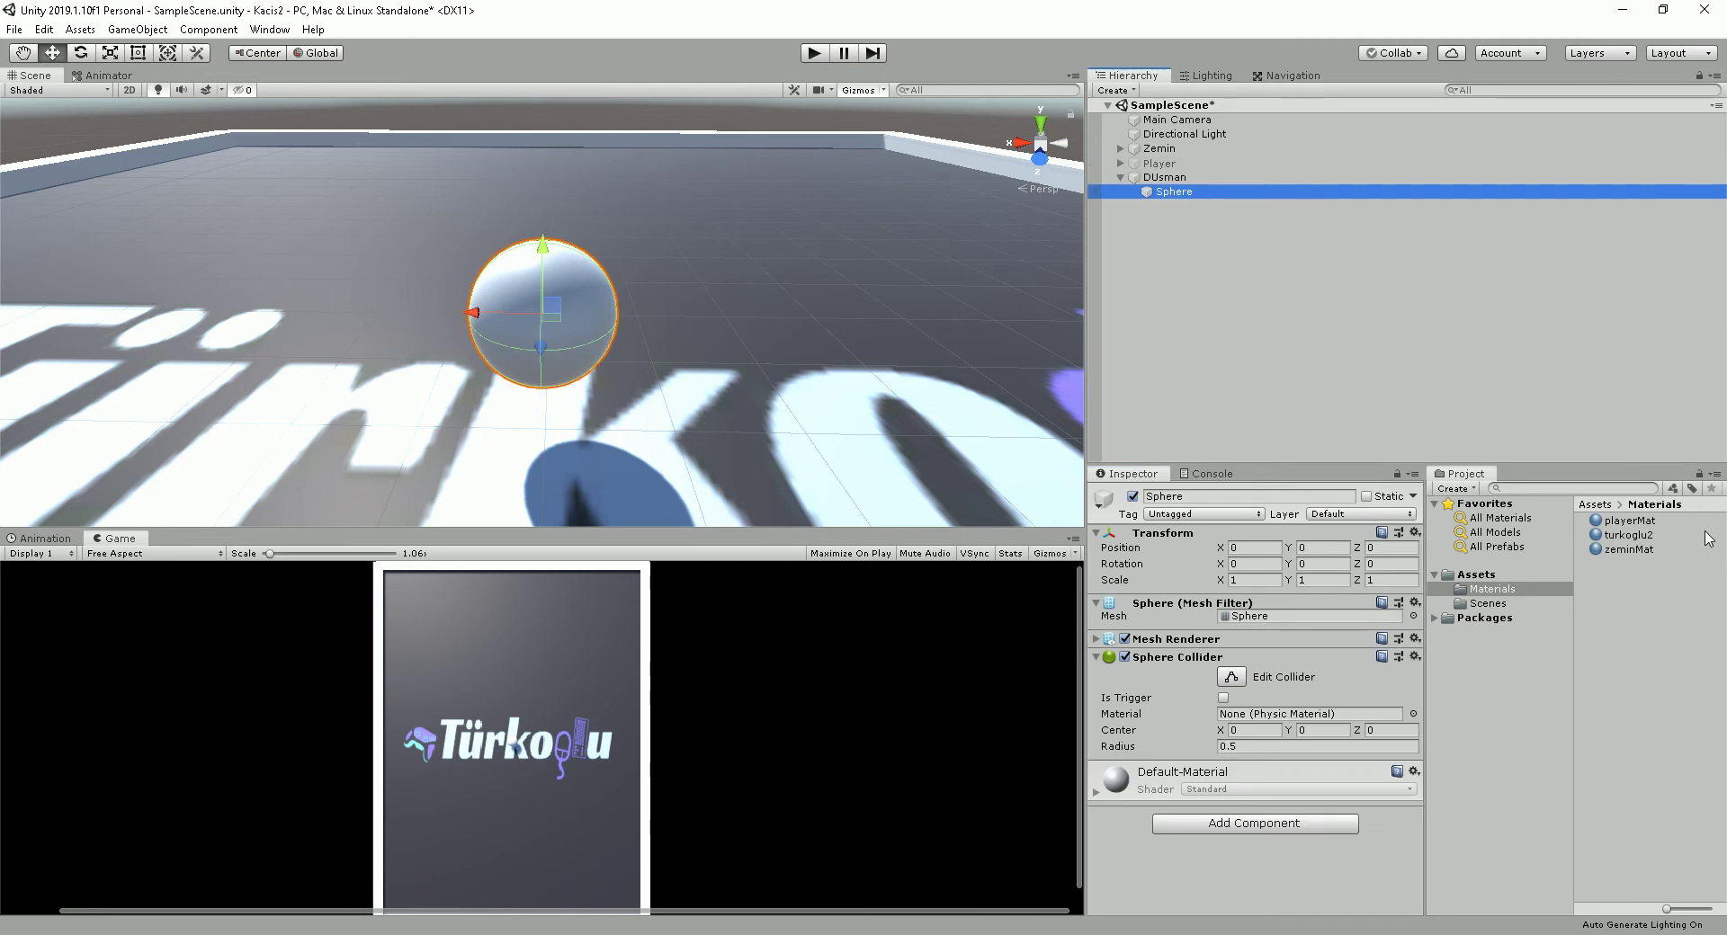
right_click(1493, 589)
mouse_move(1529, 180)
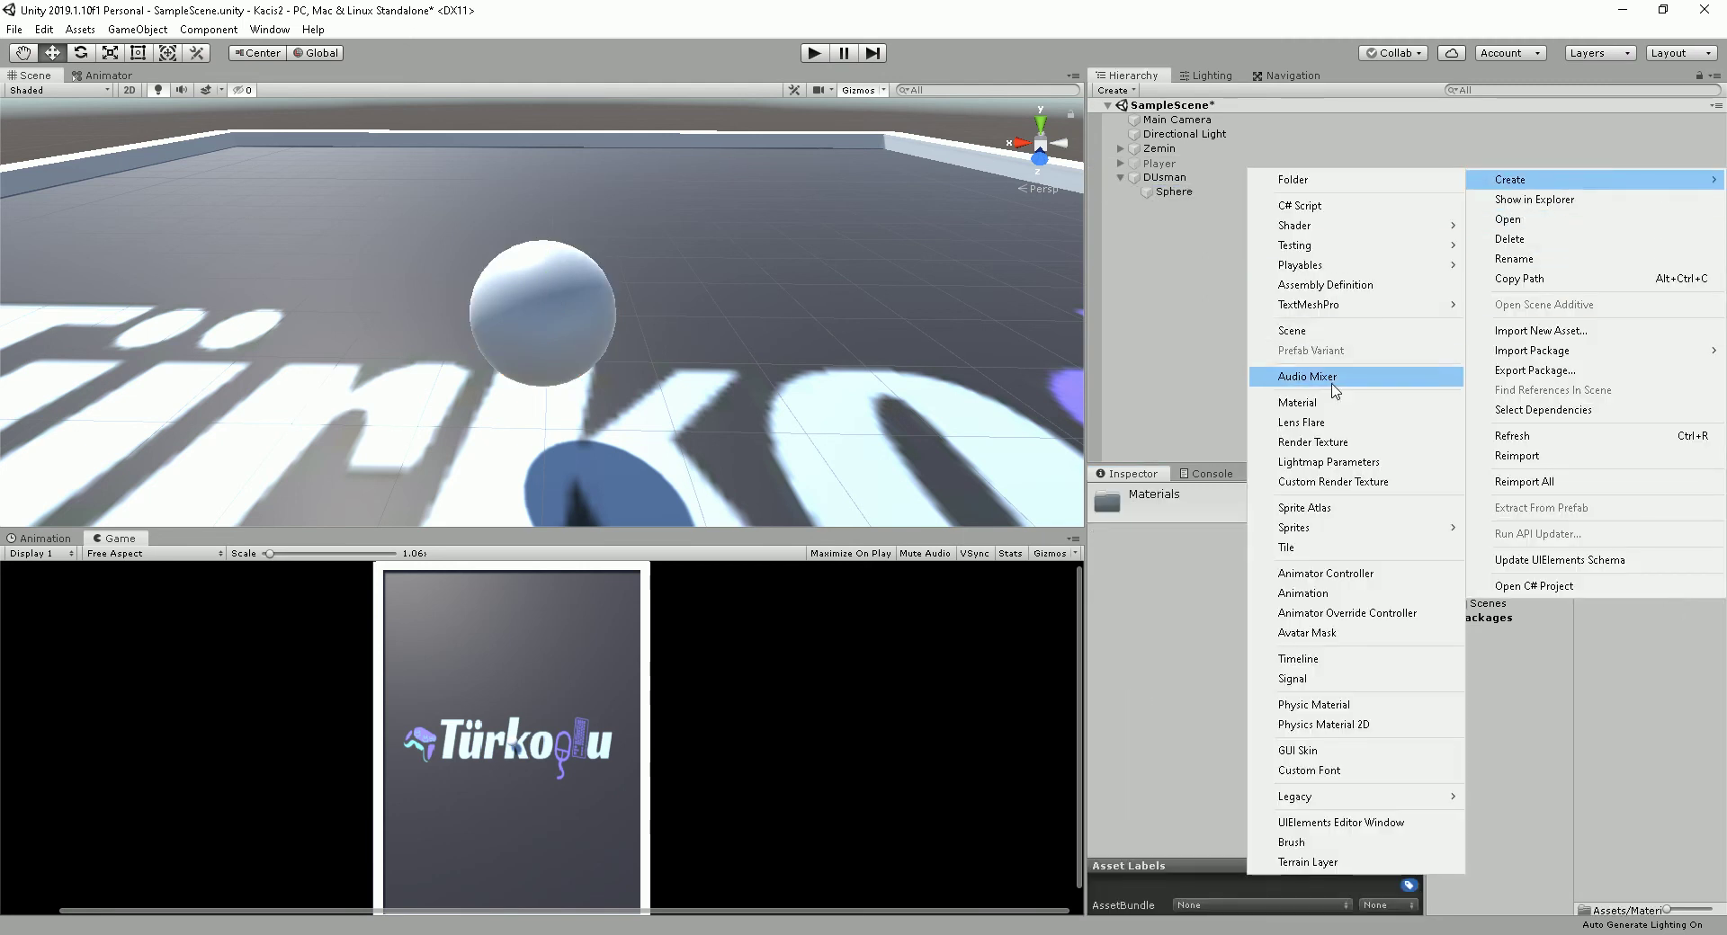
click(1337, 401)
text(dusmanMa)
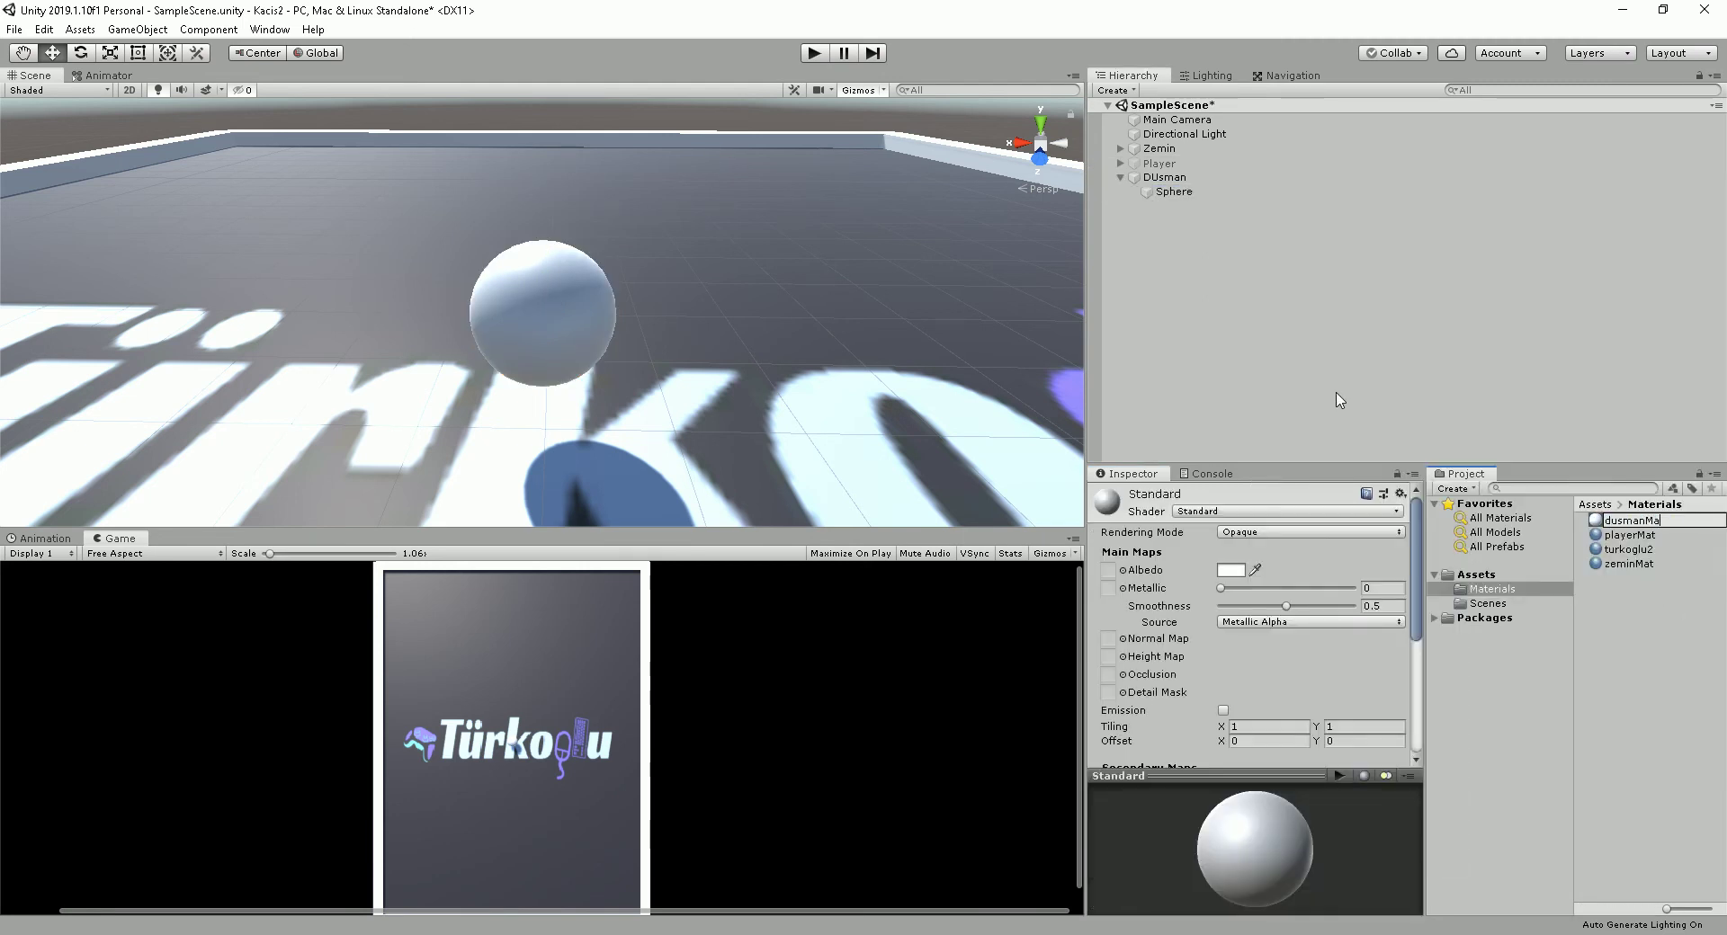
text(t)
key(Return)
drag(1661, 522, 568, 335)
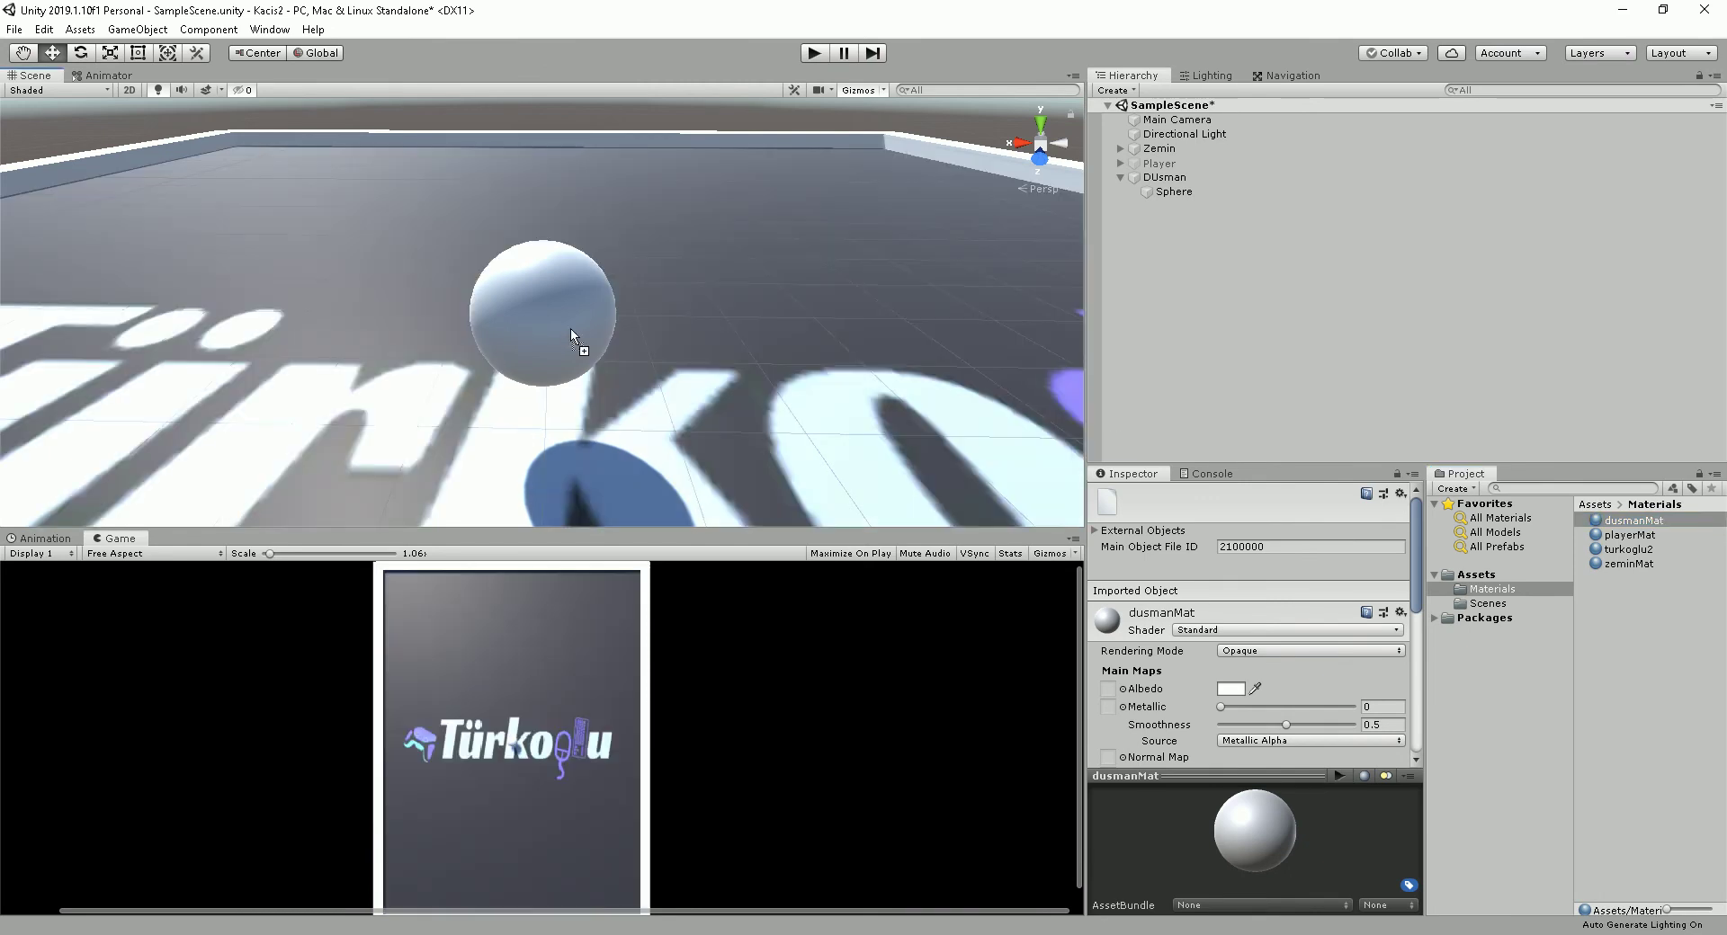
Set the dusmanMat albedo colour to pink E551D0.
click(1229, 690)
drag(180, 227, 167, 237)
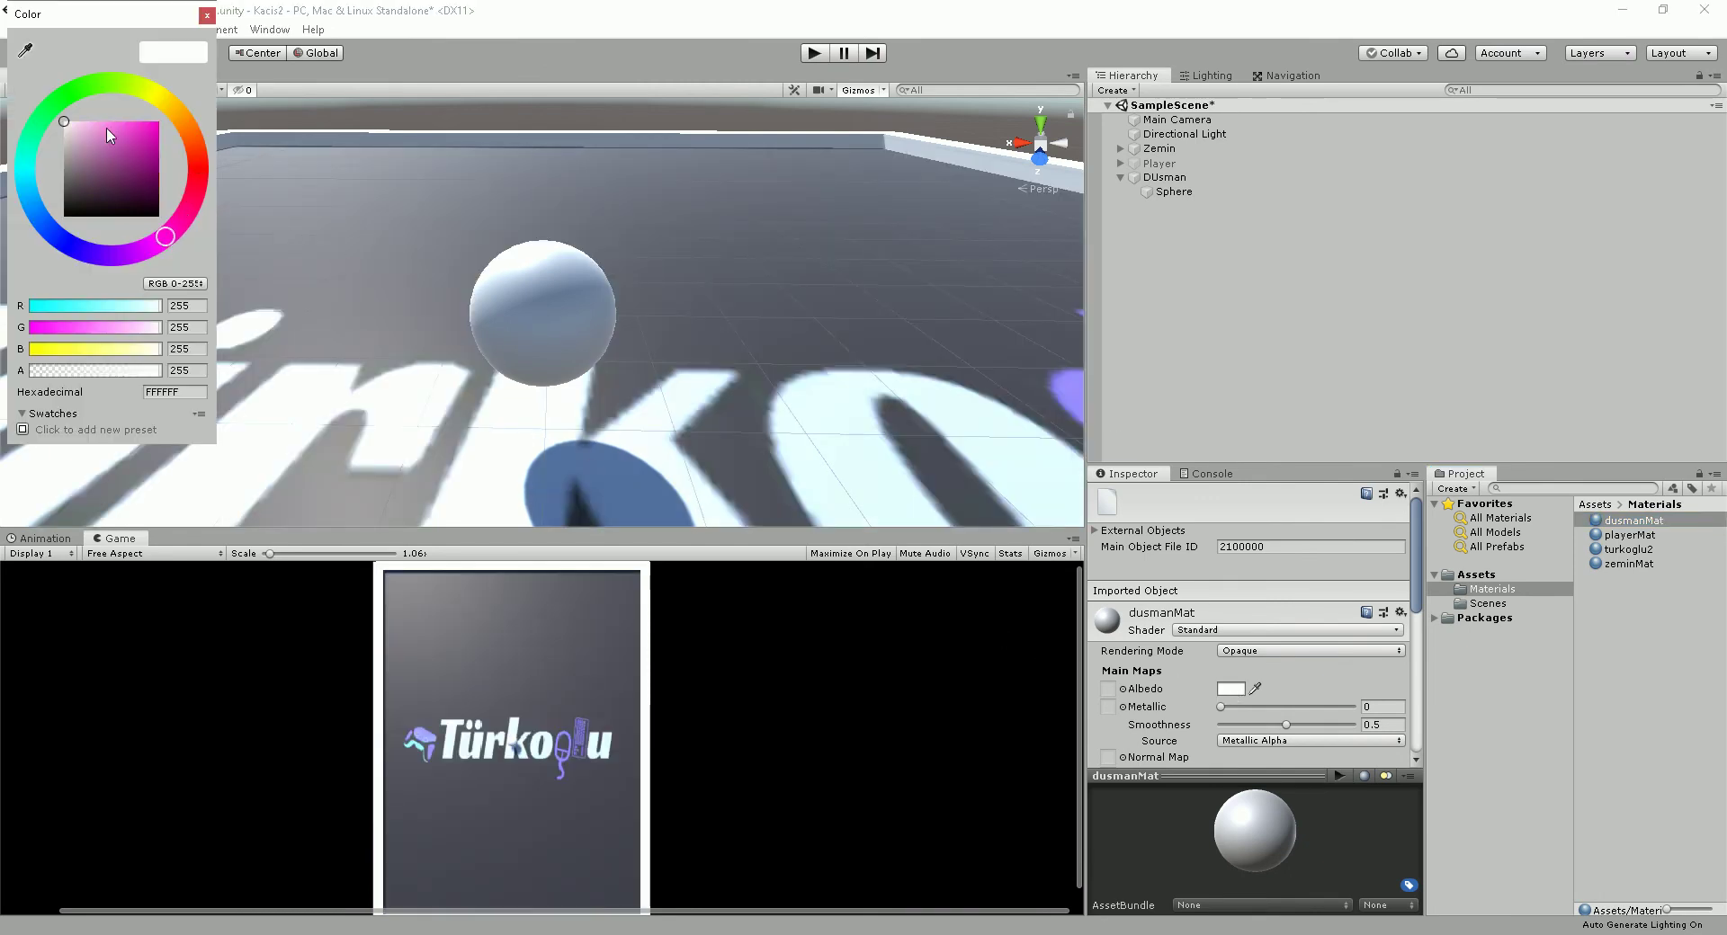
click(126, 132)
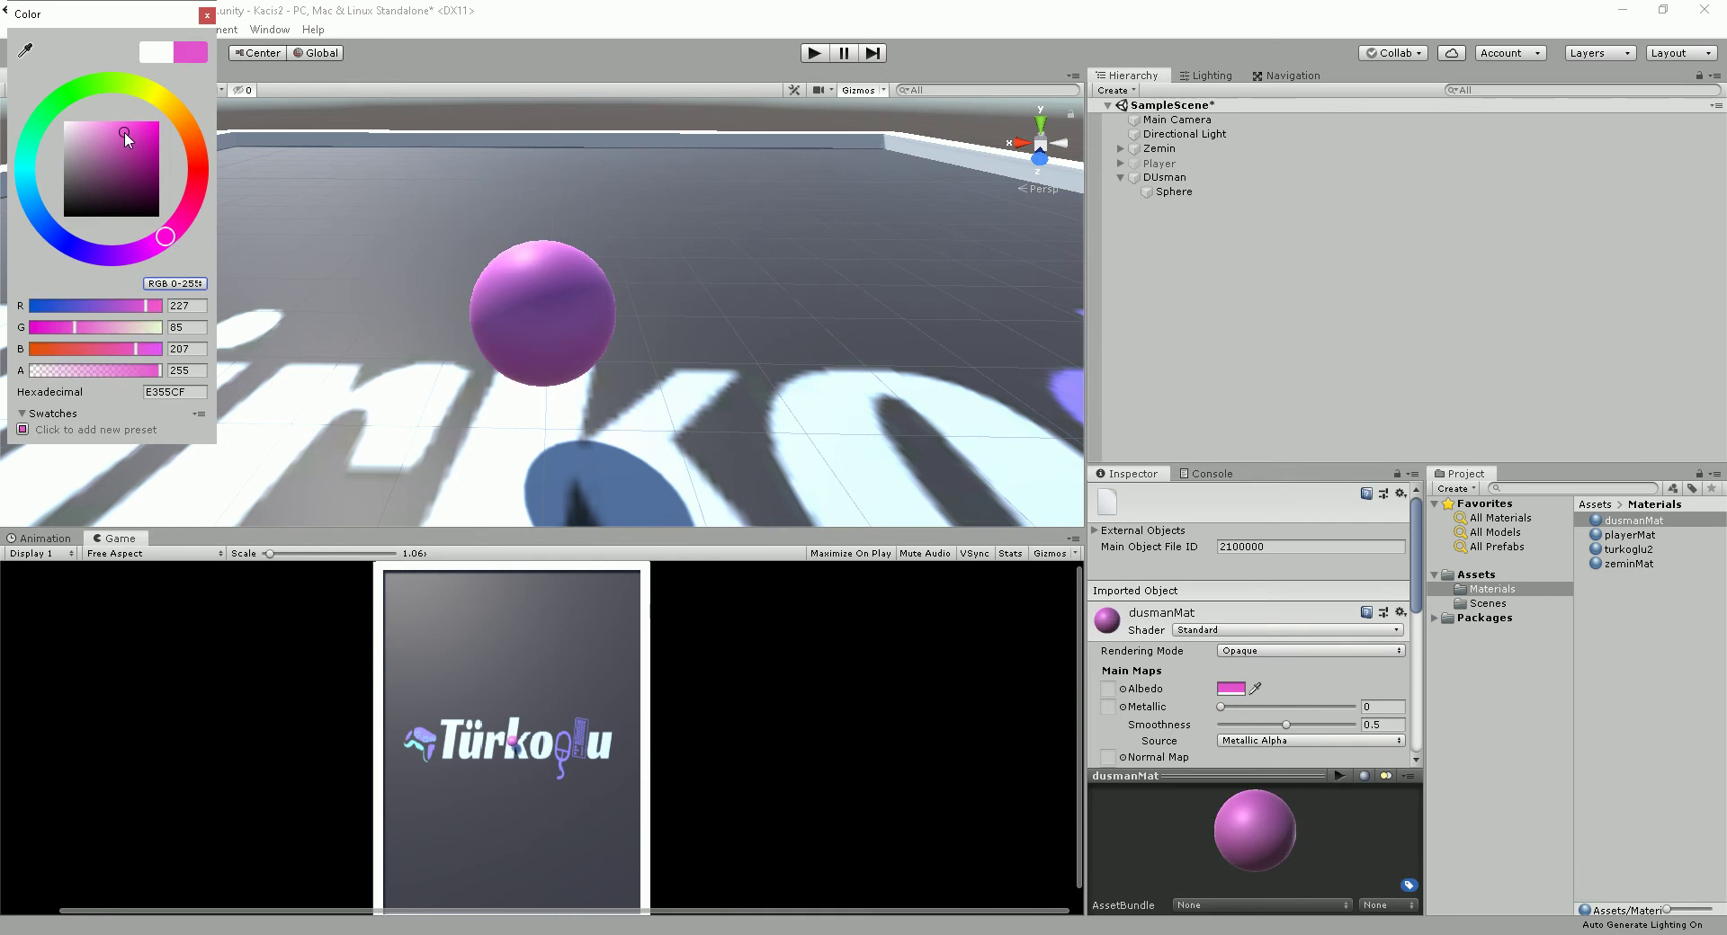
click(211, 16)
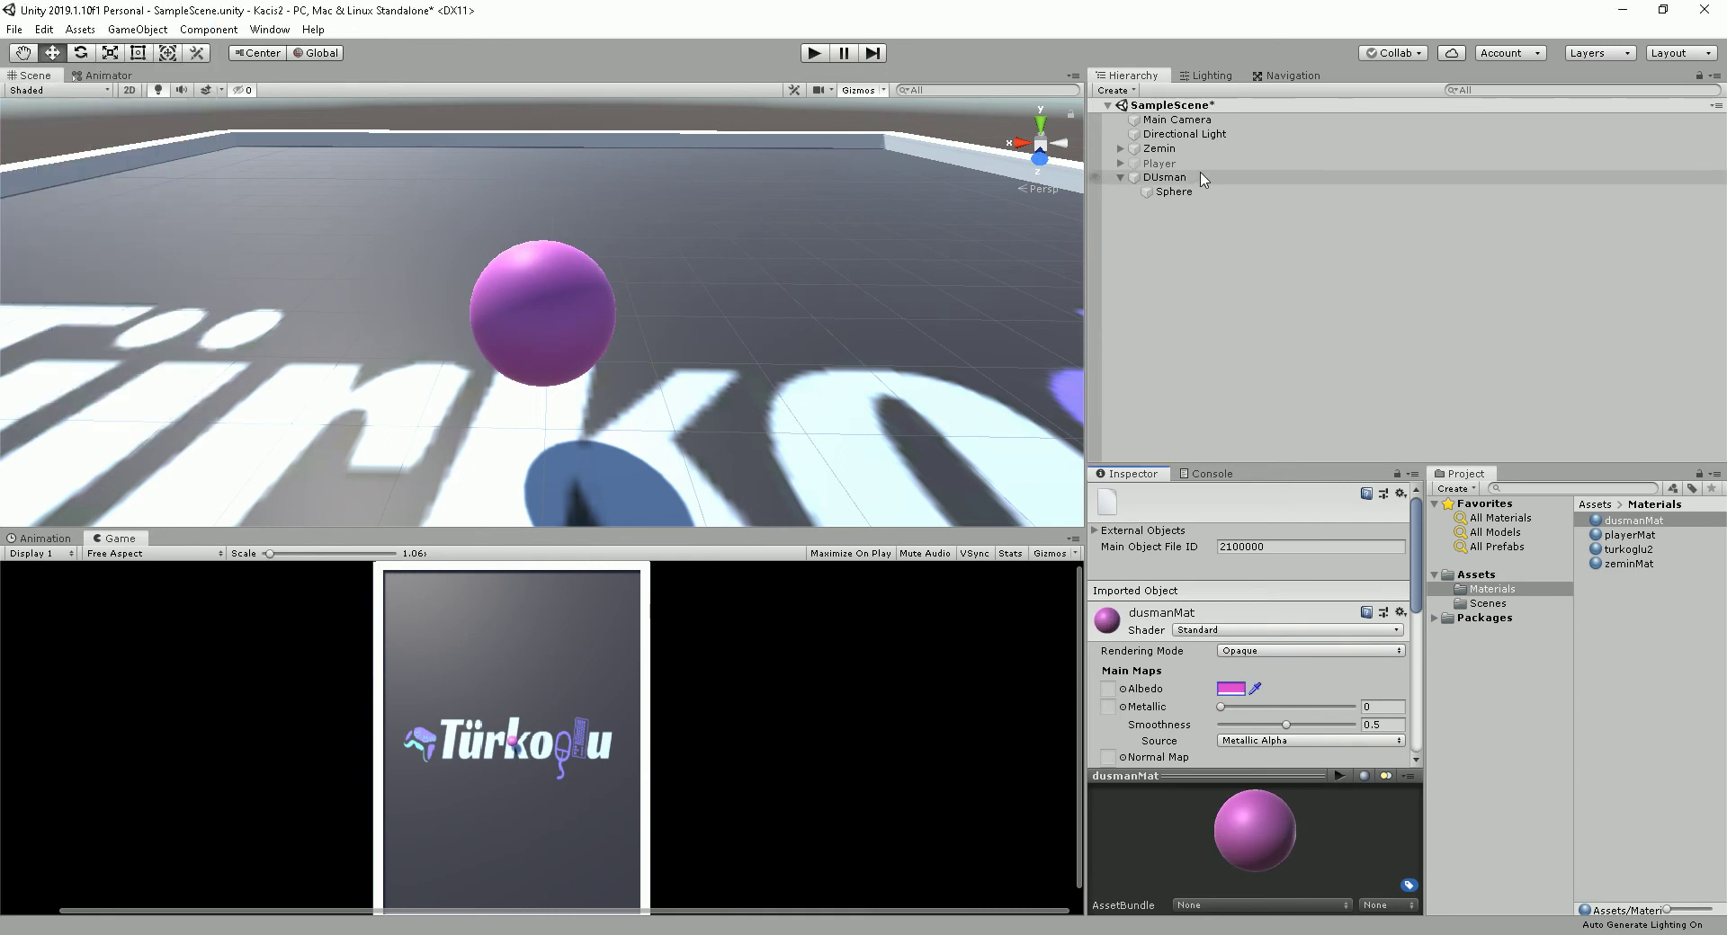
Add a new script component named dusmanHareket to the DUsman object.
click(1166, 177)
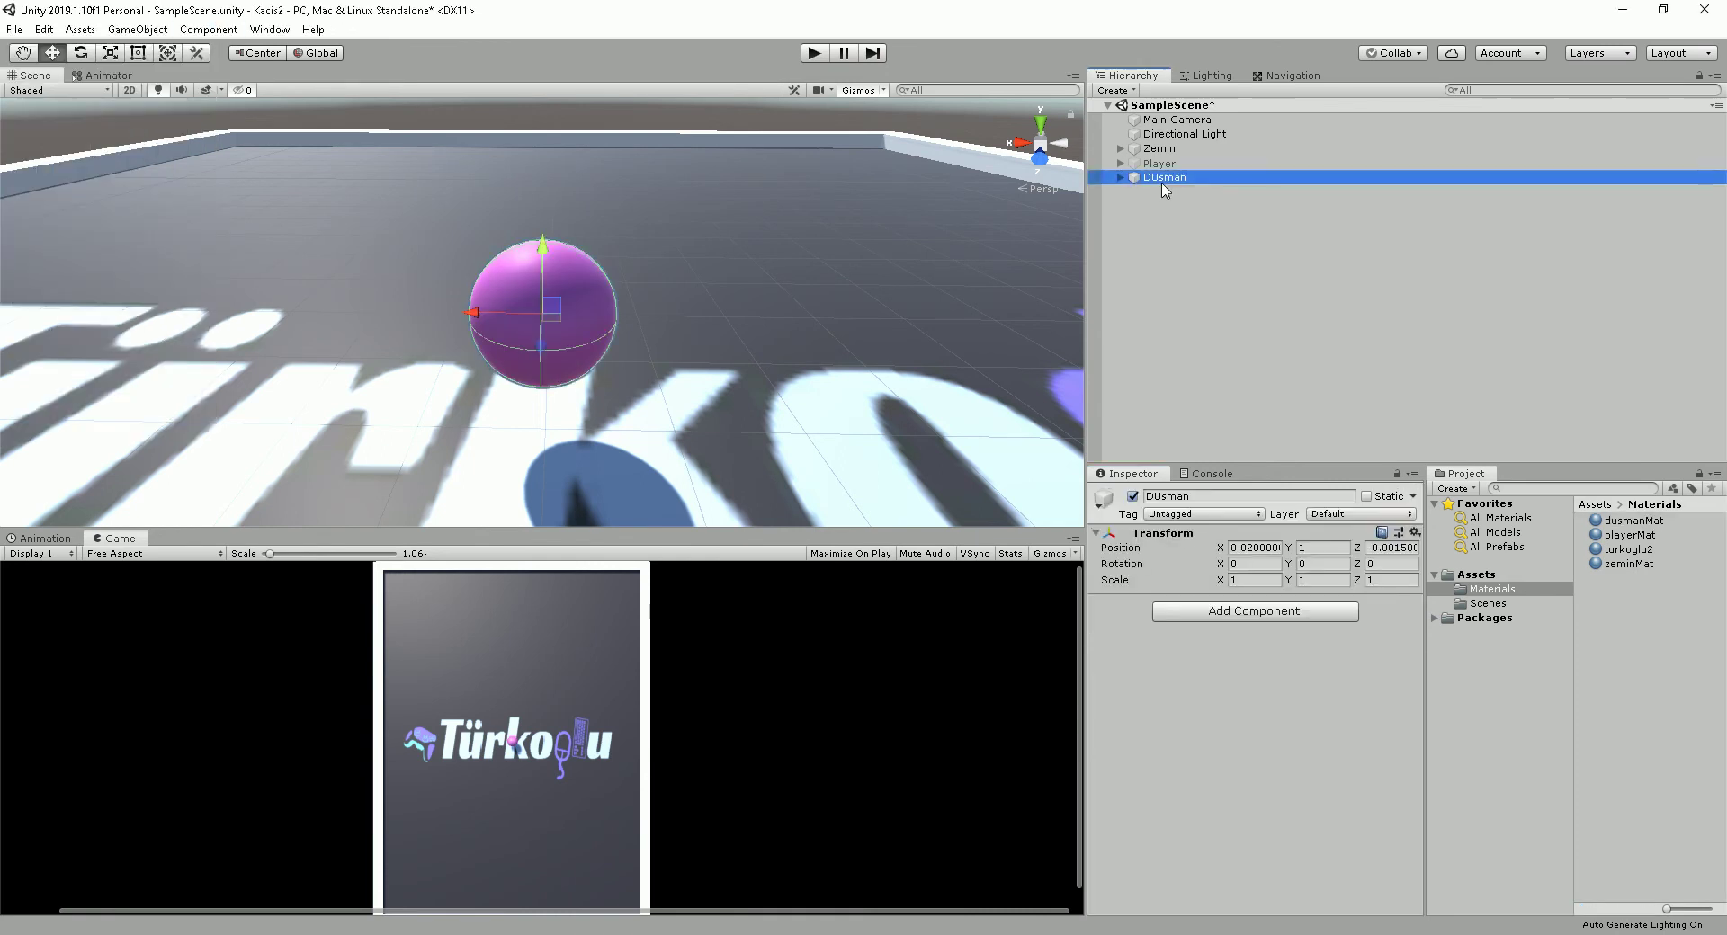
click(1196, 611)
text(dusmanHareke)
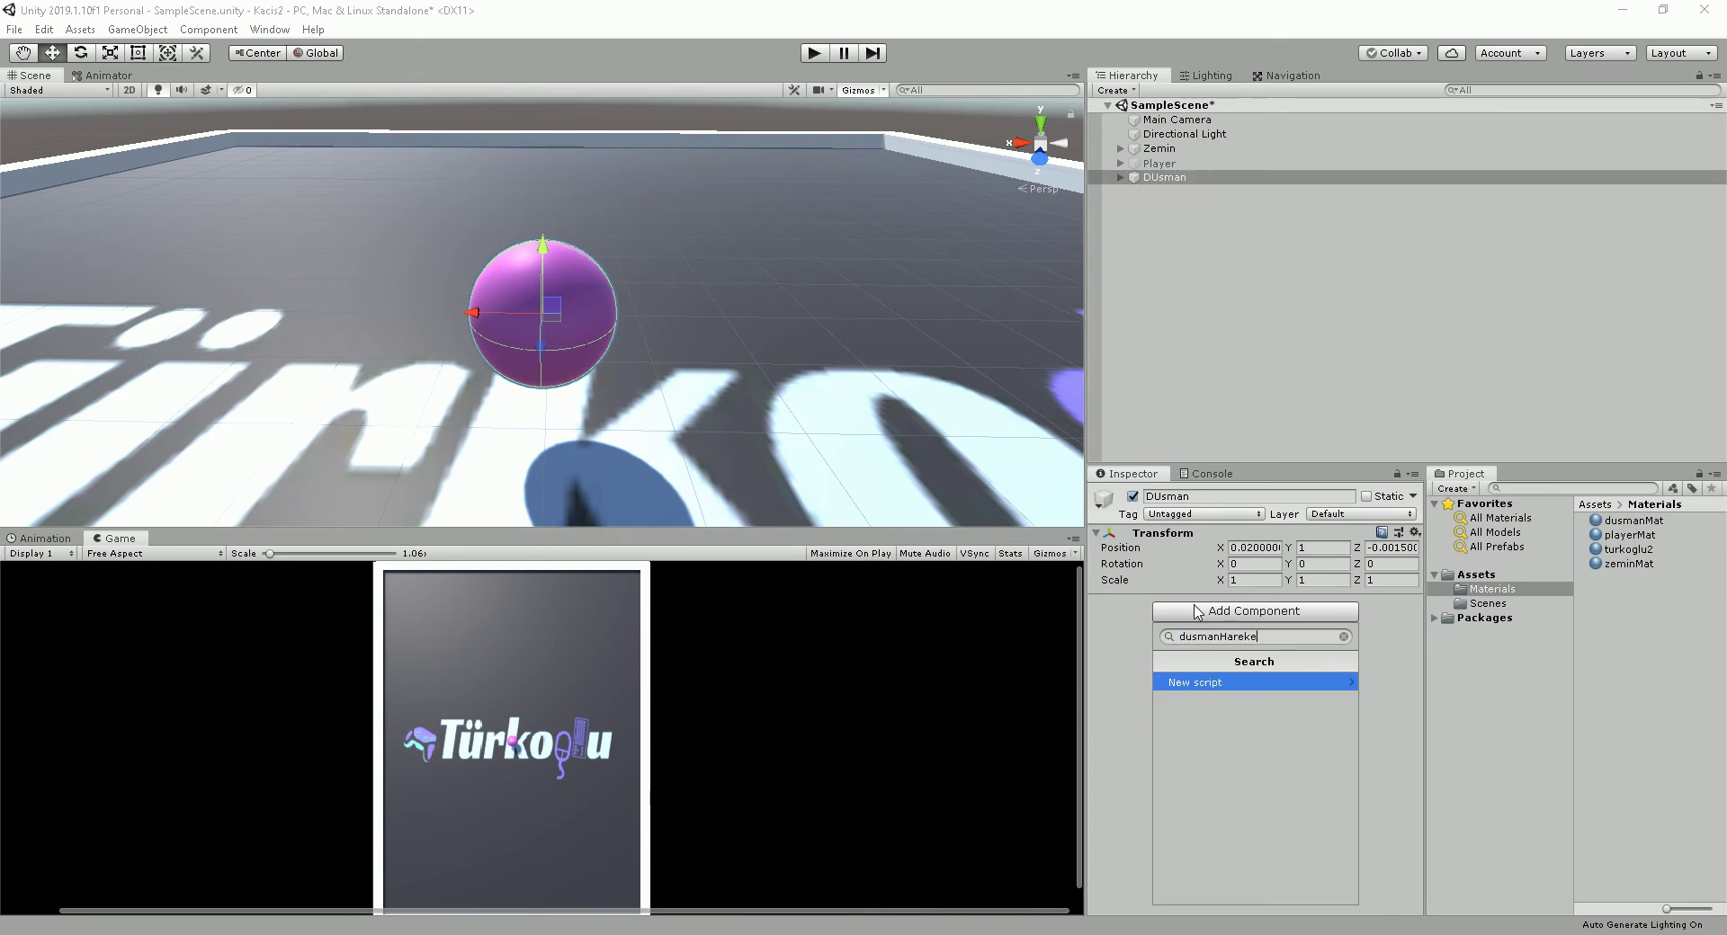
key(Return)
key(Return)
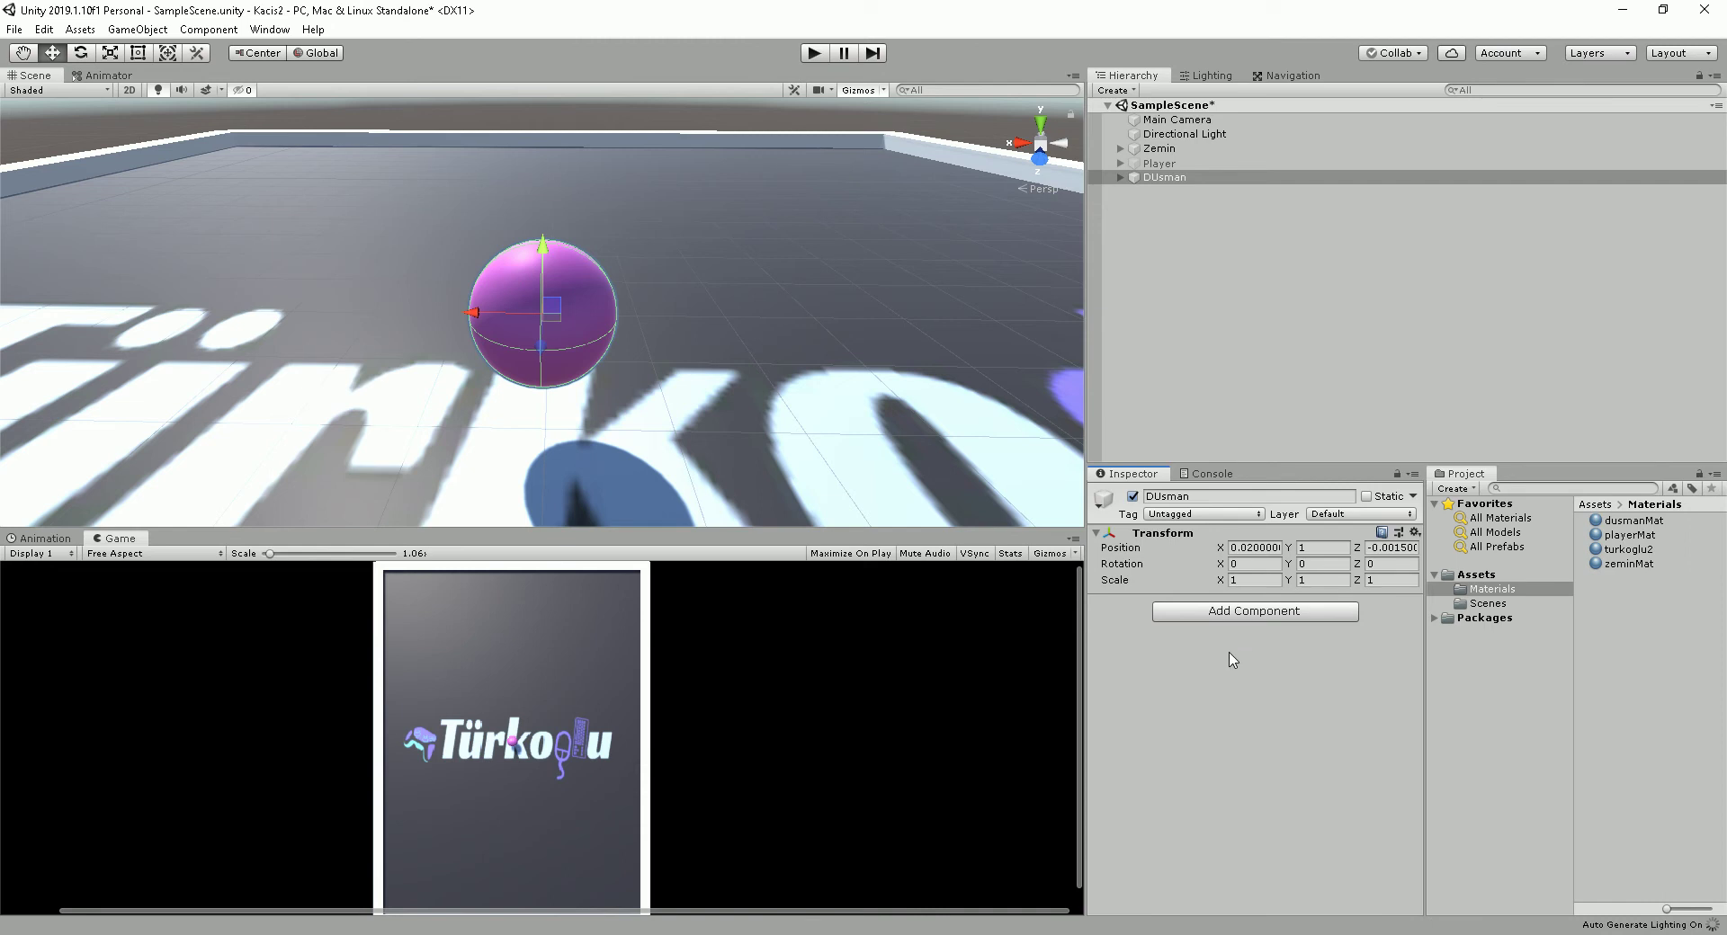
Declare a Vector3 direction field and set it to (1f, 0f, 1f) in Start().
double_click(1235, 620)
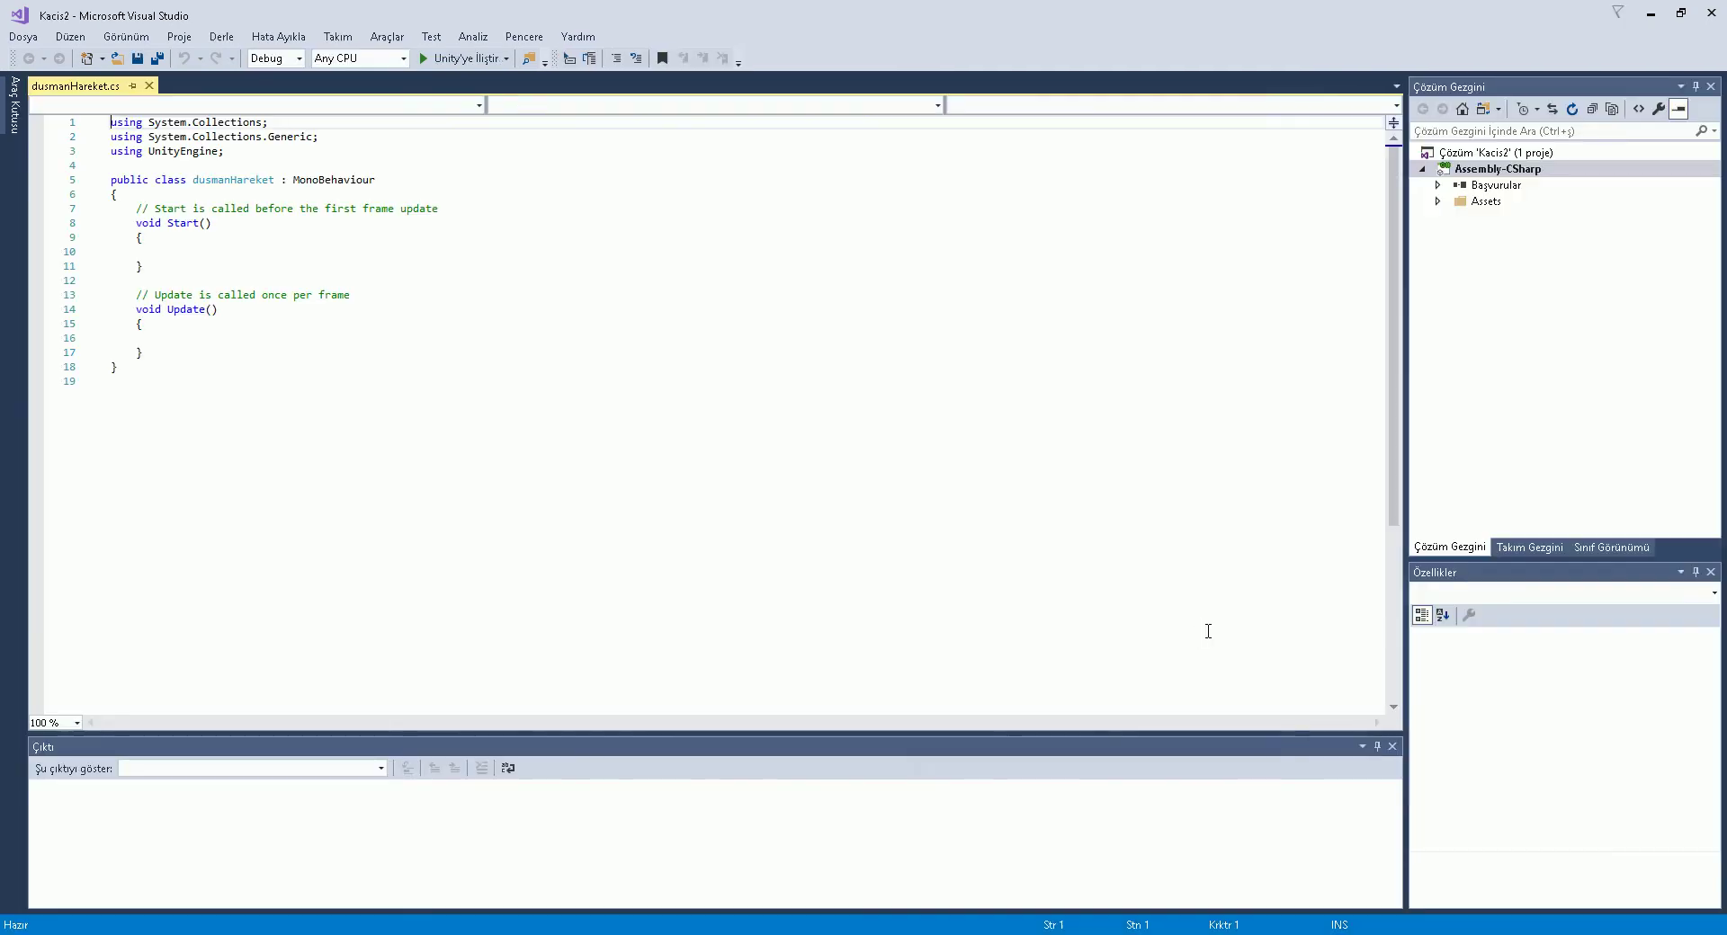
click(155, 198)
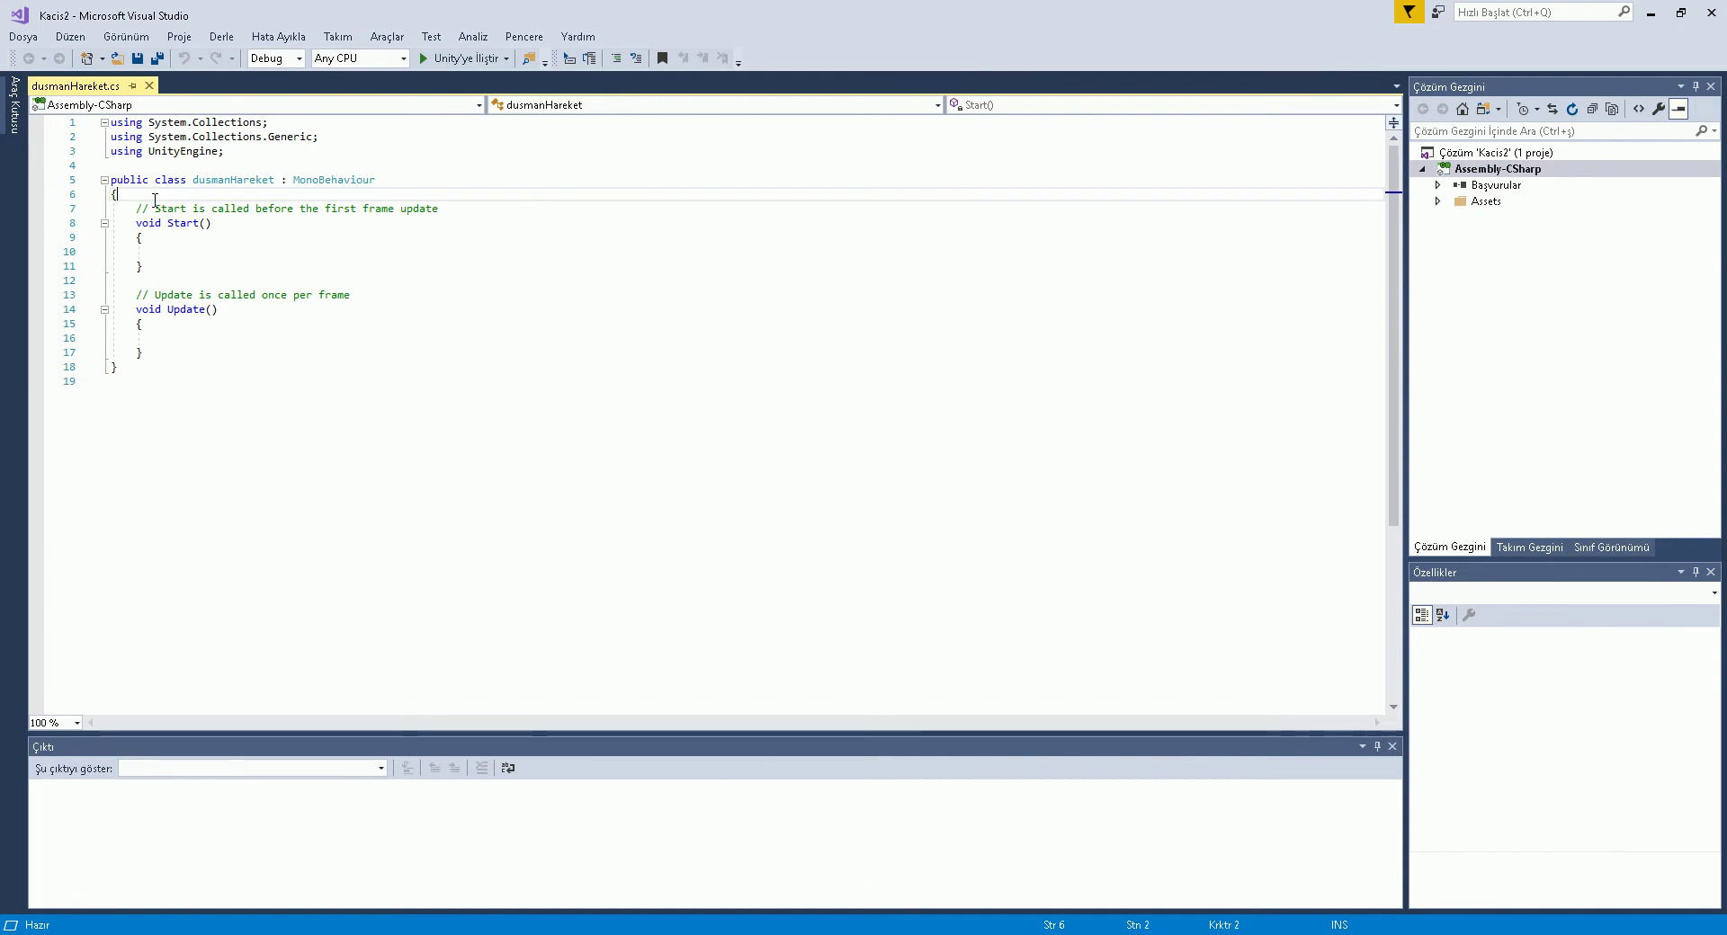
key(Return)
text(Vector3)
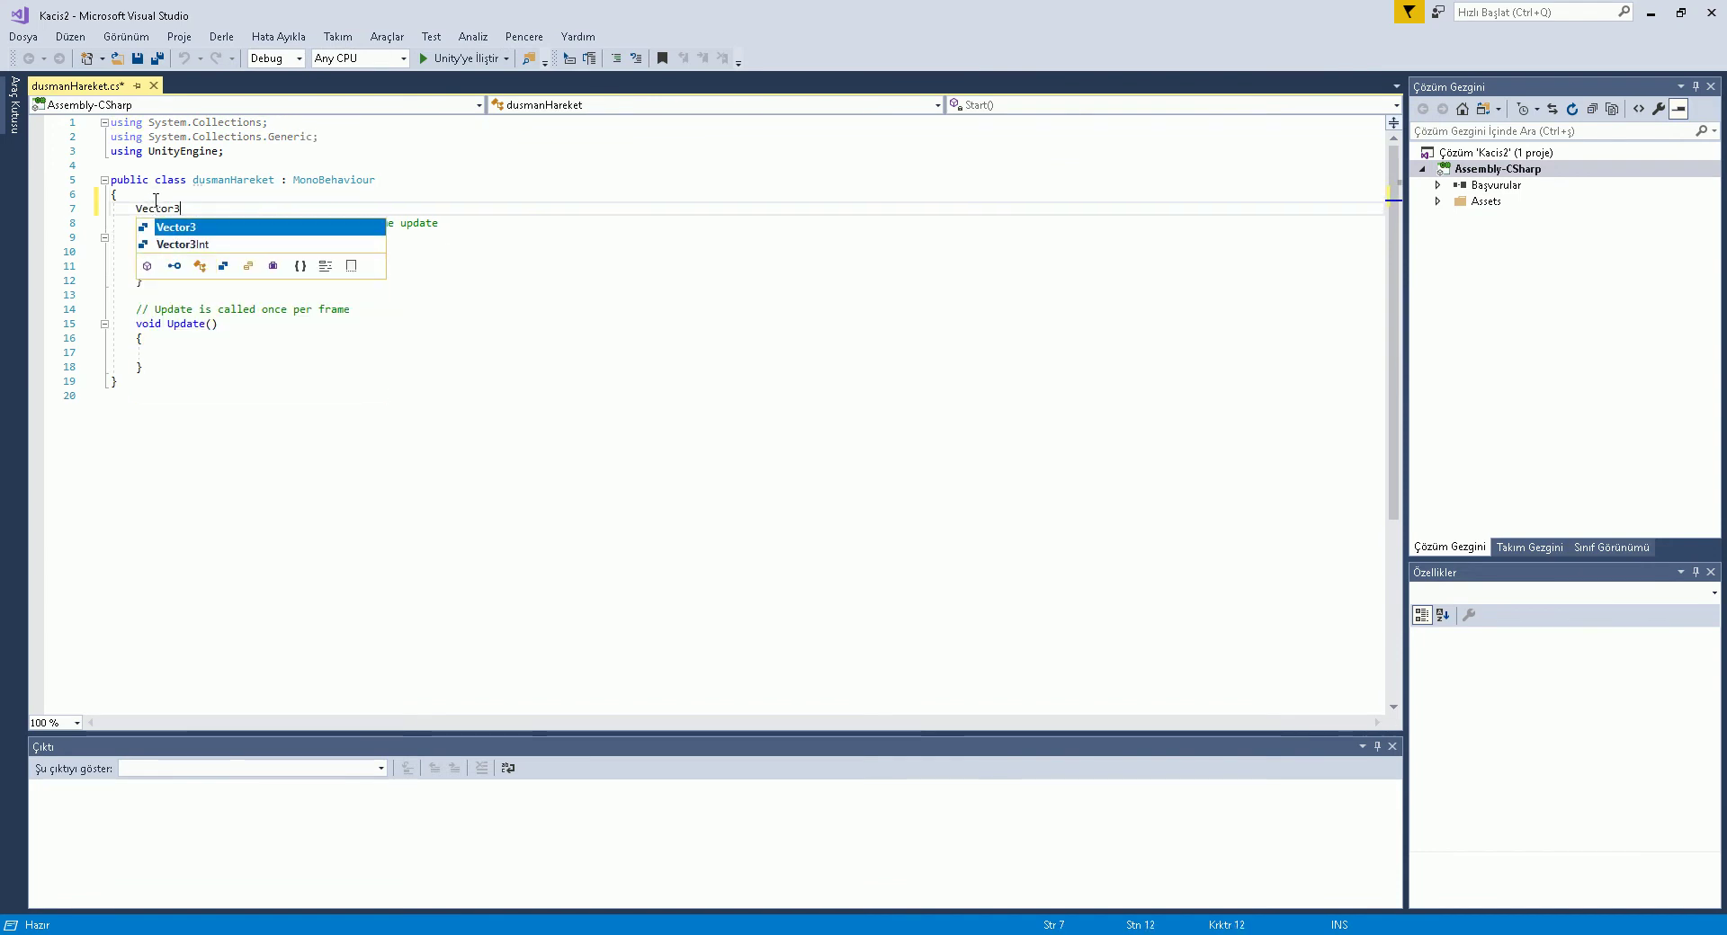
text( direction;)
key(Down)
key(Down)
key(Down)
key(Down)
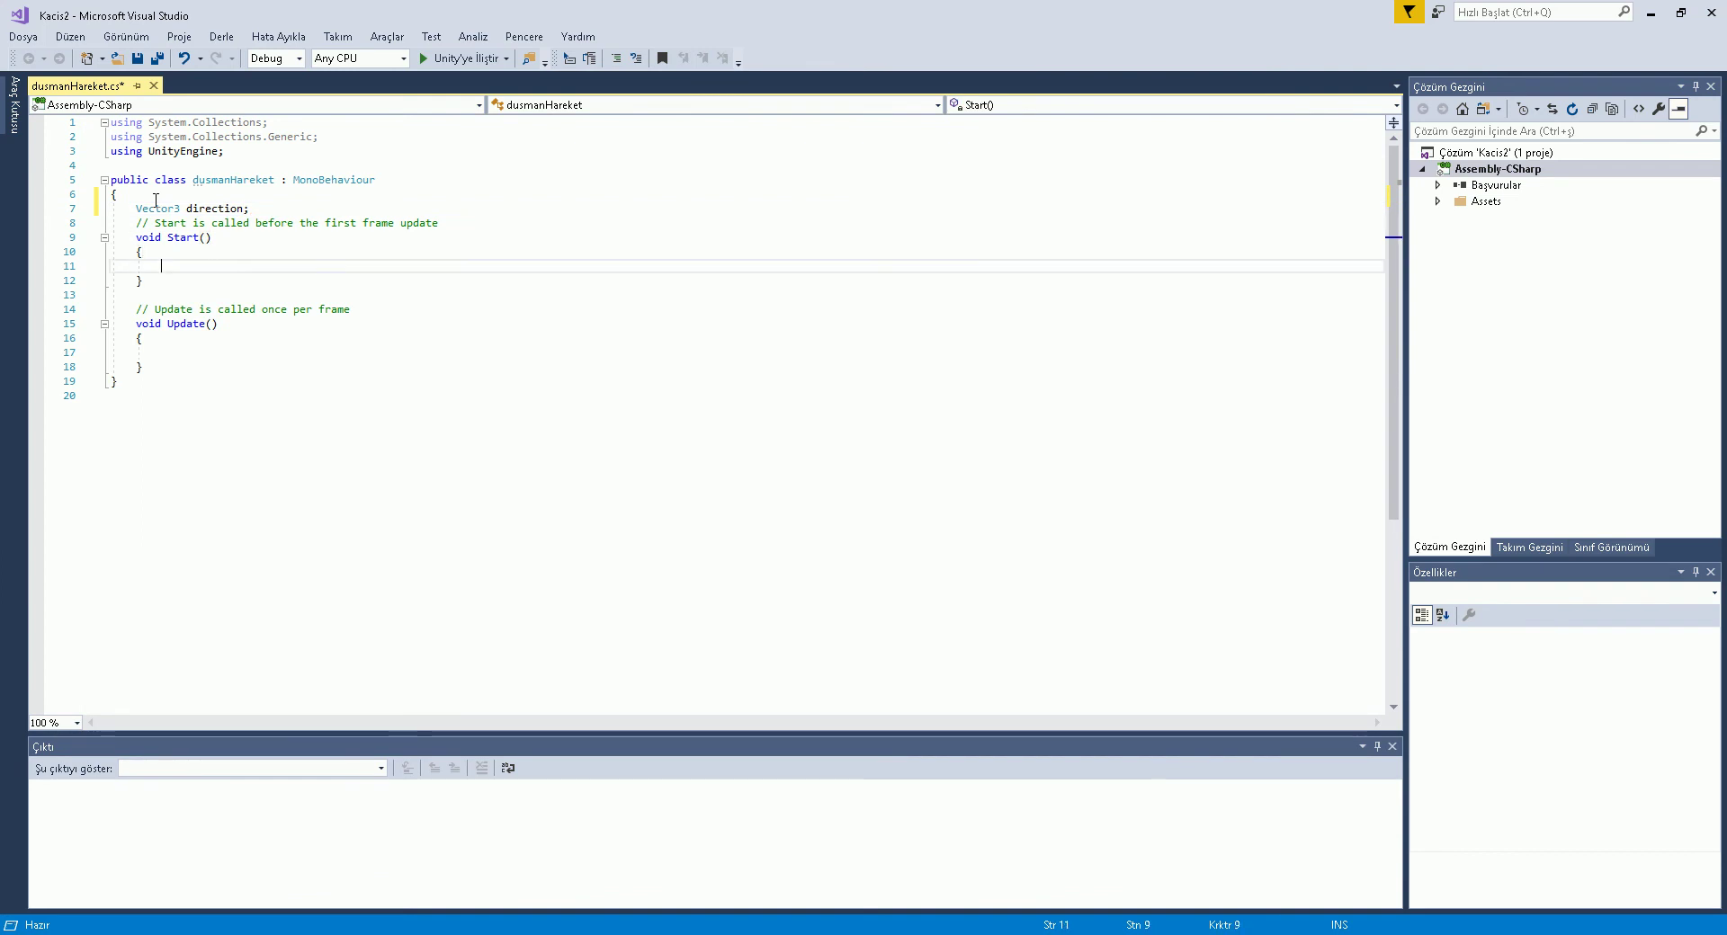
text(direction = )
text(new Vector3()
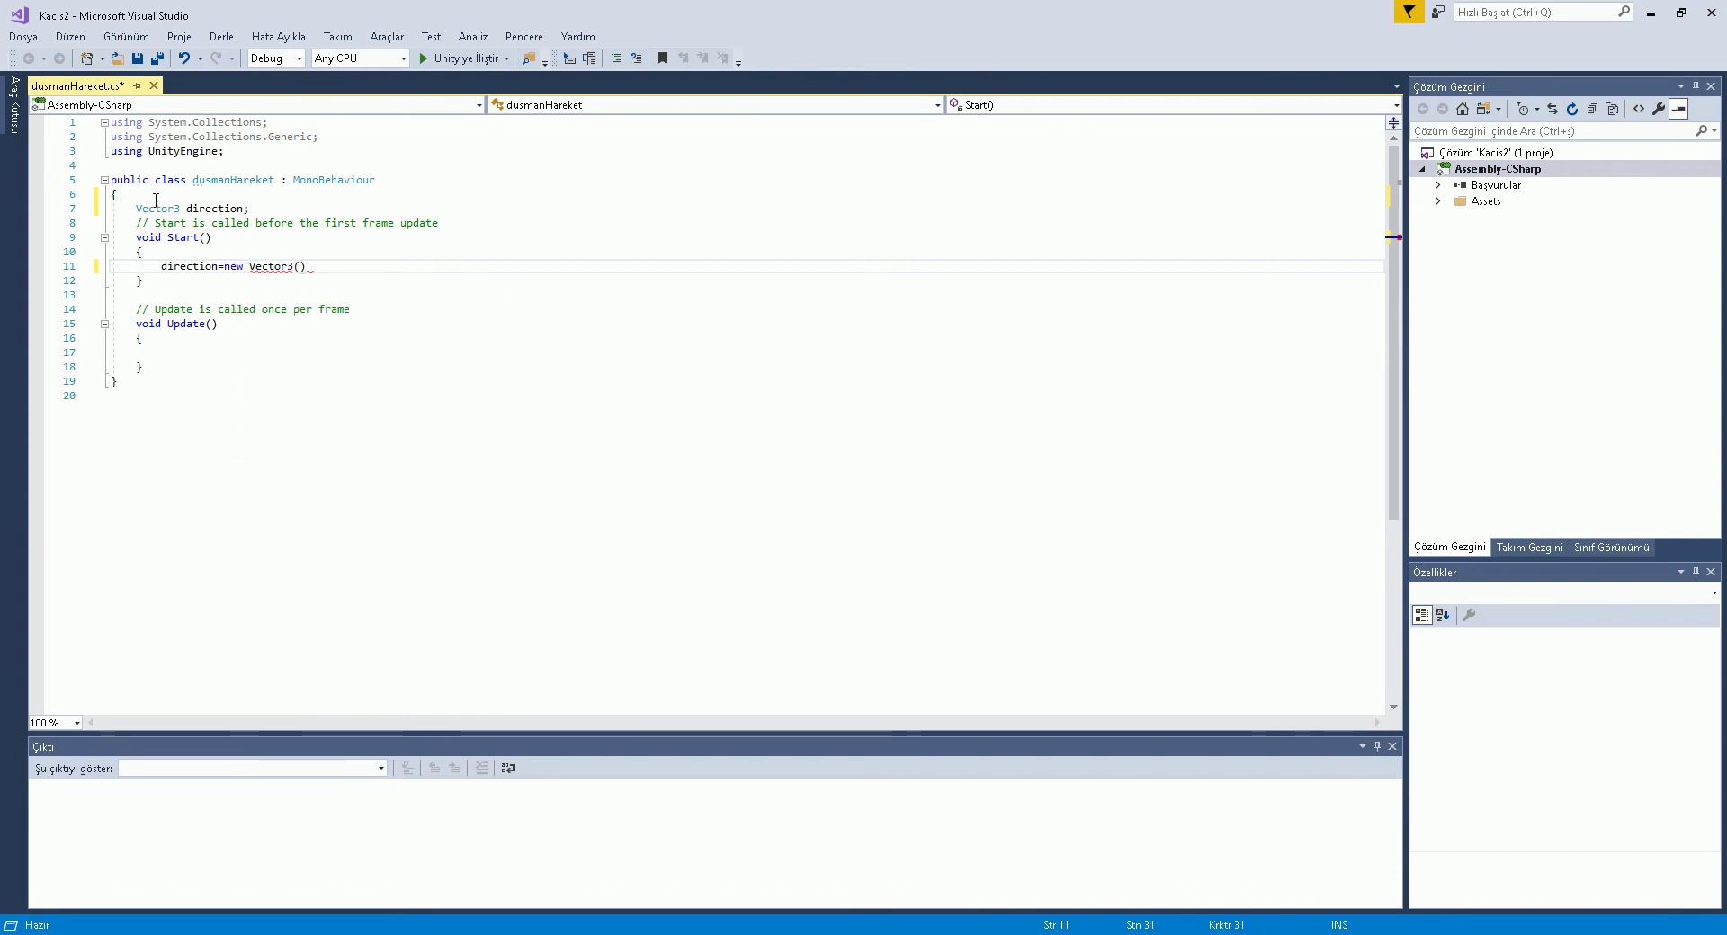
text(1f)
text(, 0)
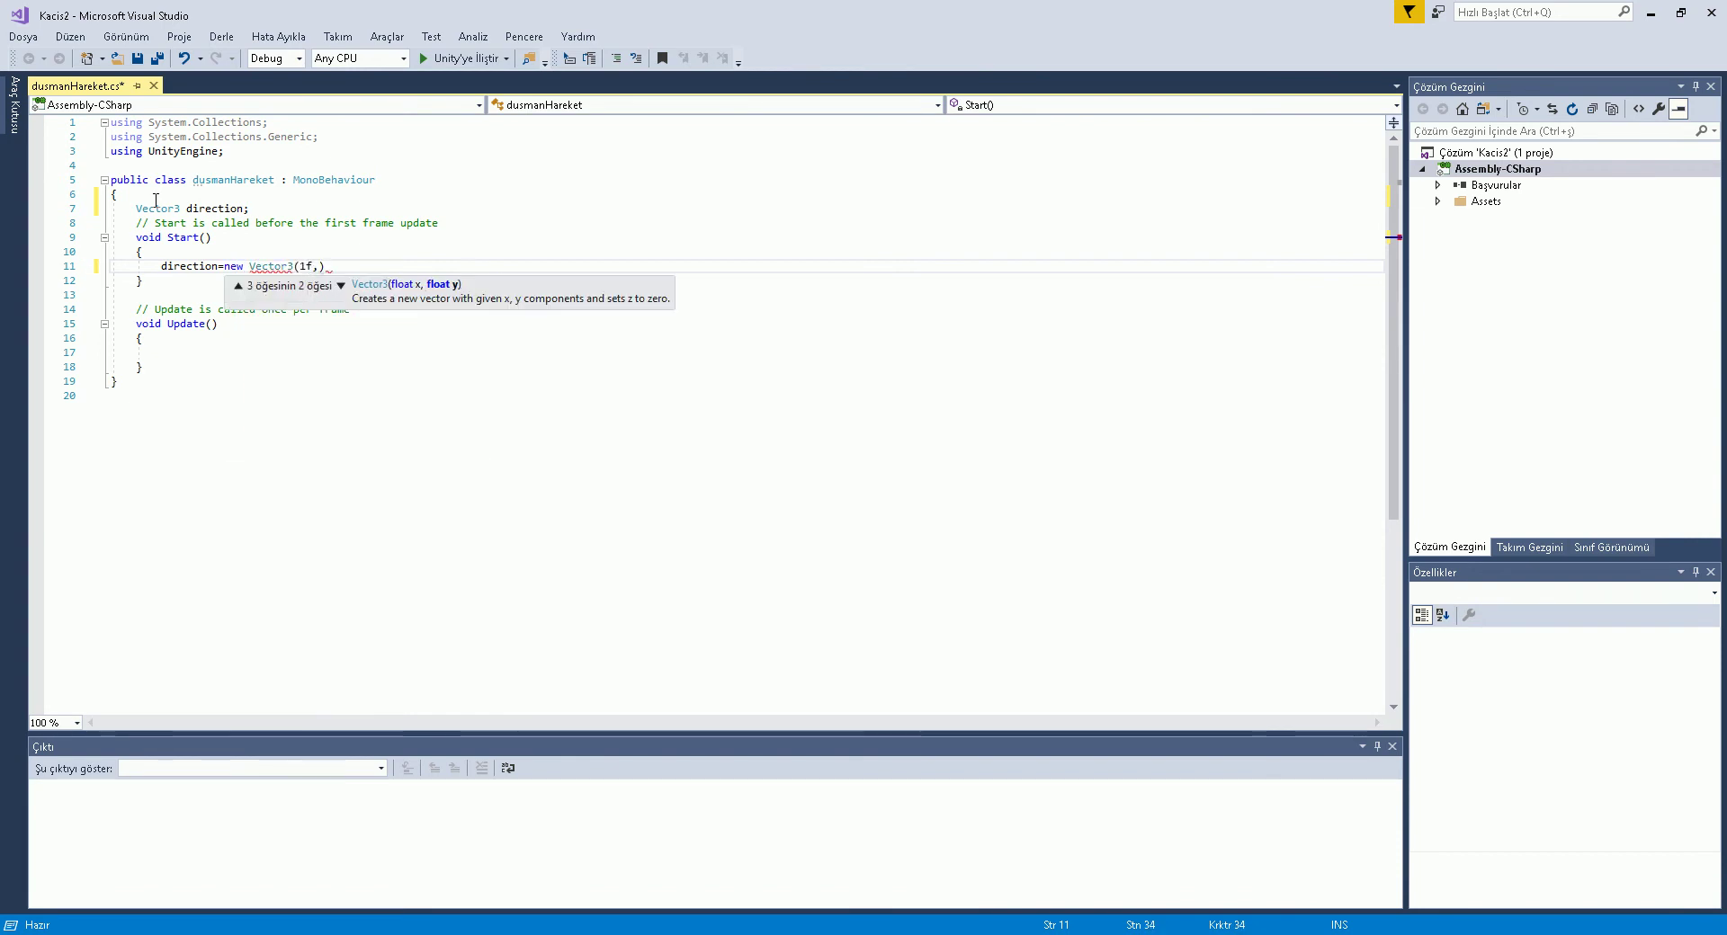
text(f, 1f)
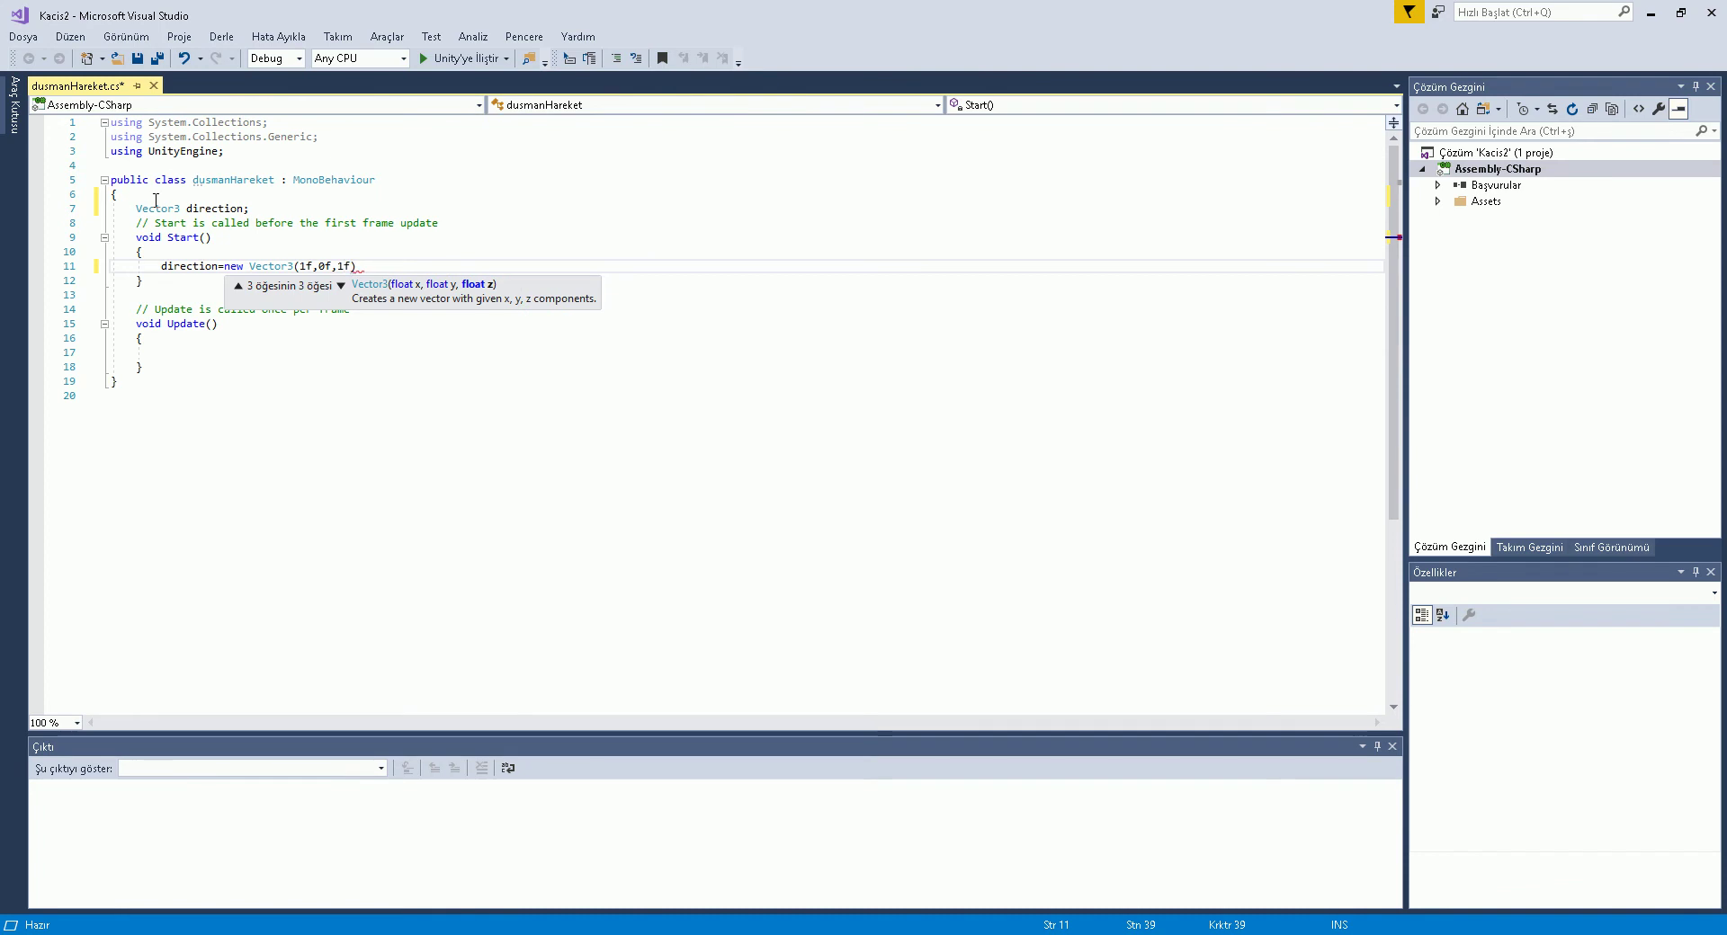
text();)
Call transform.Translate(direction) in Update() and save the script.
key(Down)
key(Down)
key(Down)
key(Down)
key(Down)
key(Down)
text(tr)
key(Tab)
text(.tra)
key(Down)
key(Down)
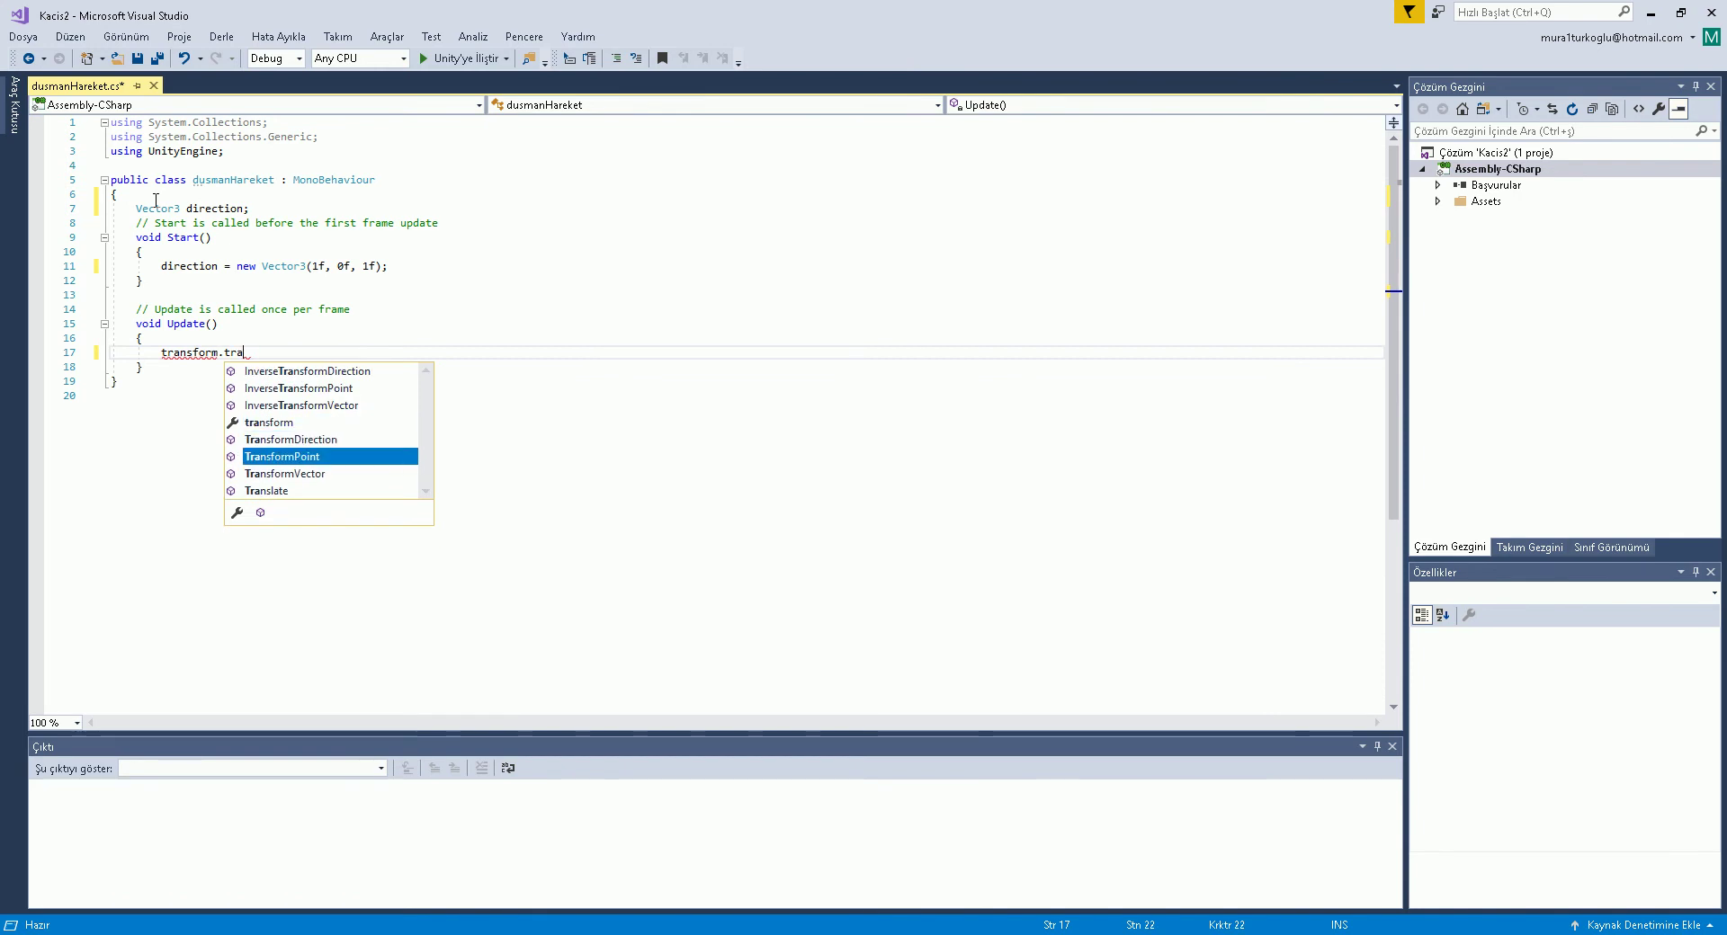
key(Down)
key(Down)
key(Tab)
text((dir)
key(Tab)
text();)
key(ctrl+s)
Run the scene in Unity to test the movement, then stop it.
key(alt+Tab)
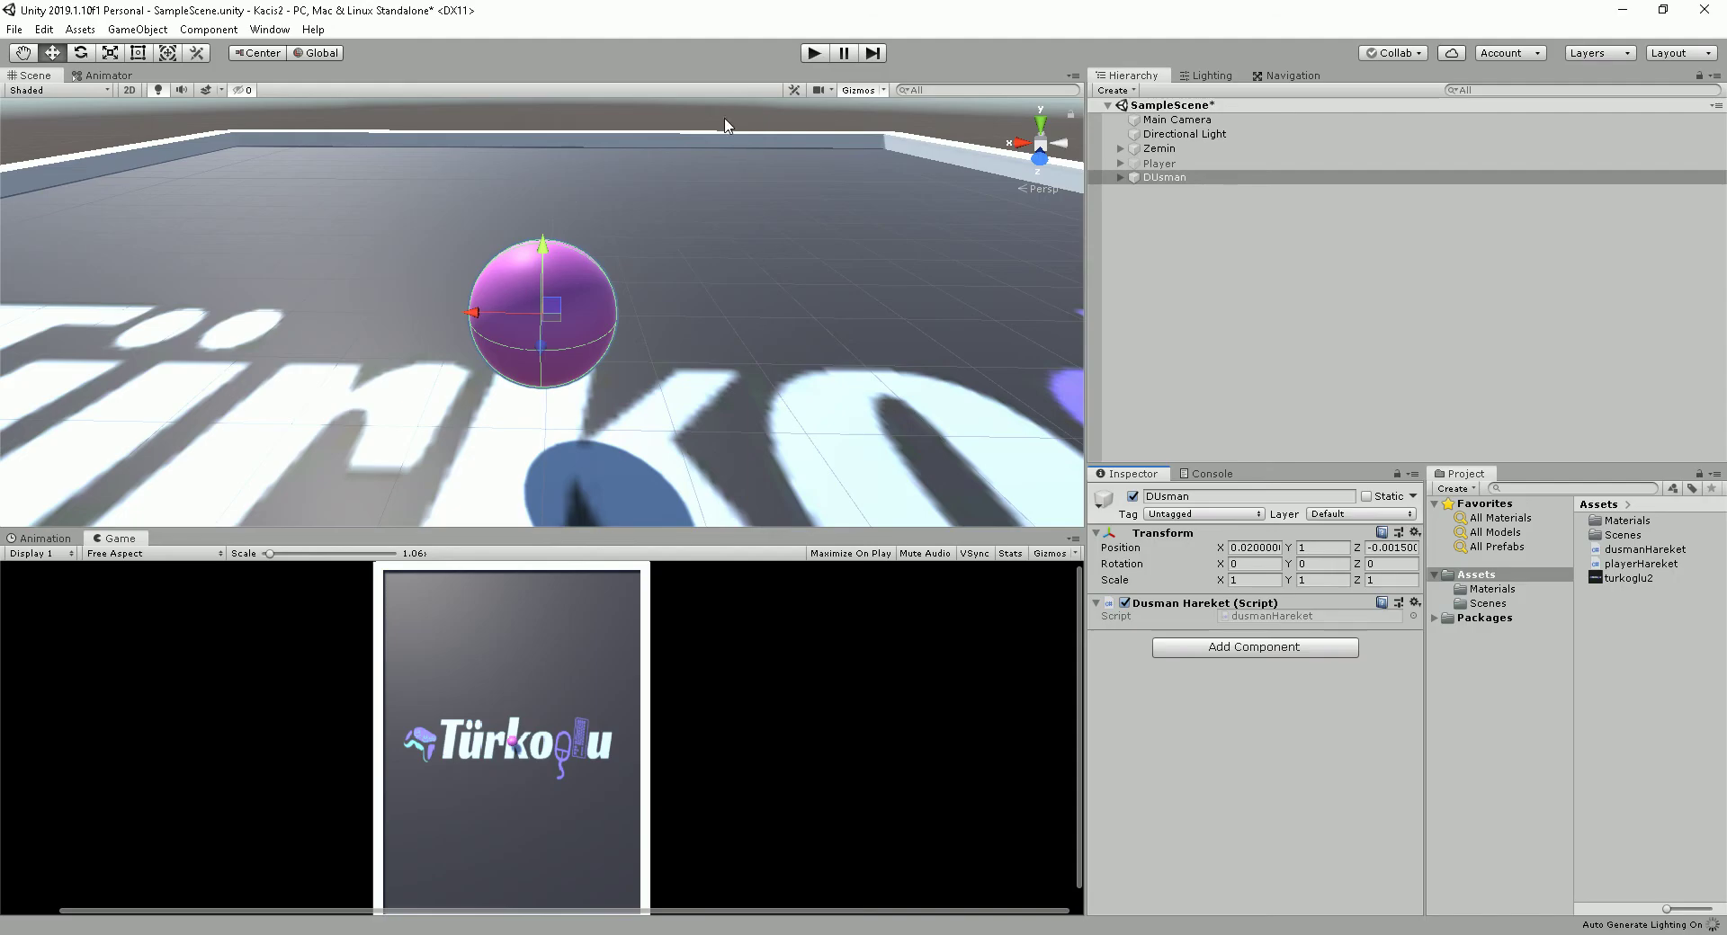
click(817, 55)
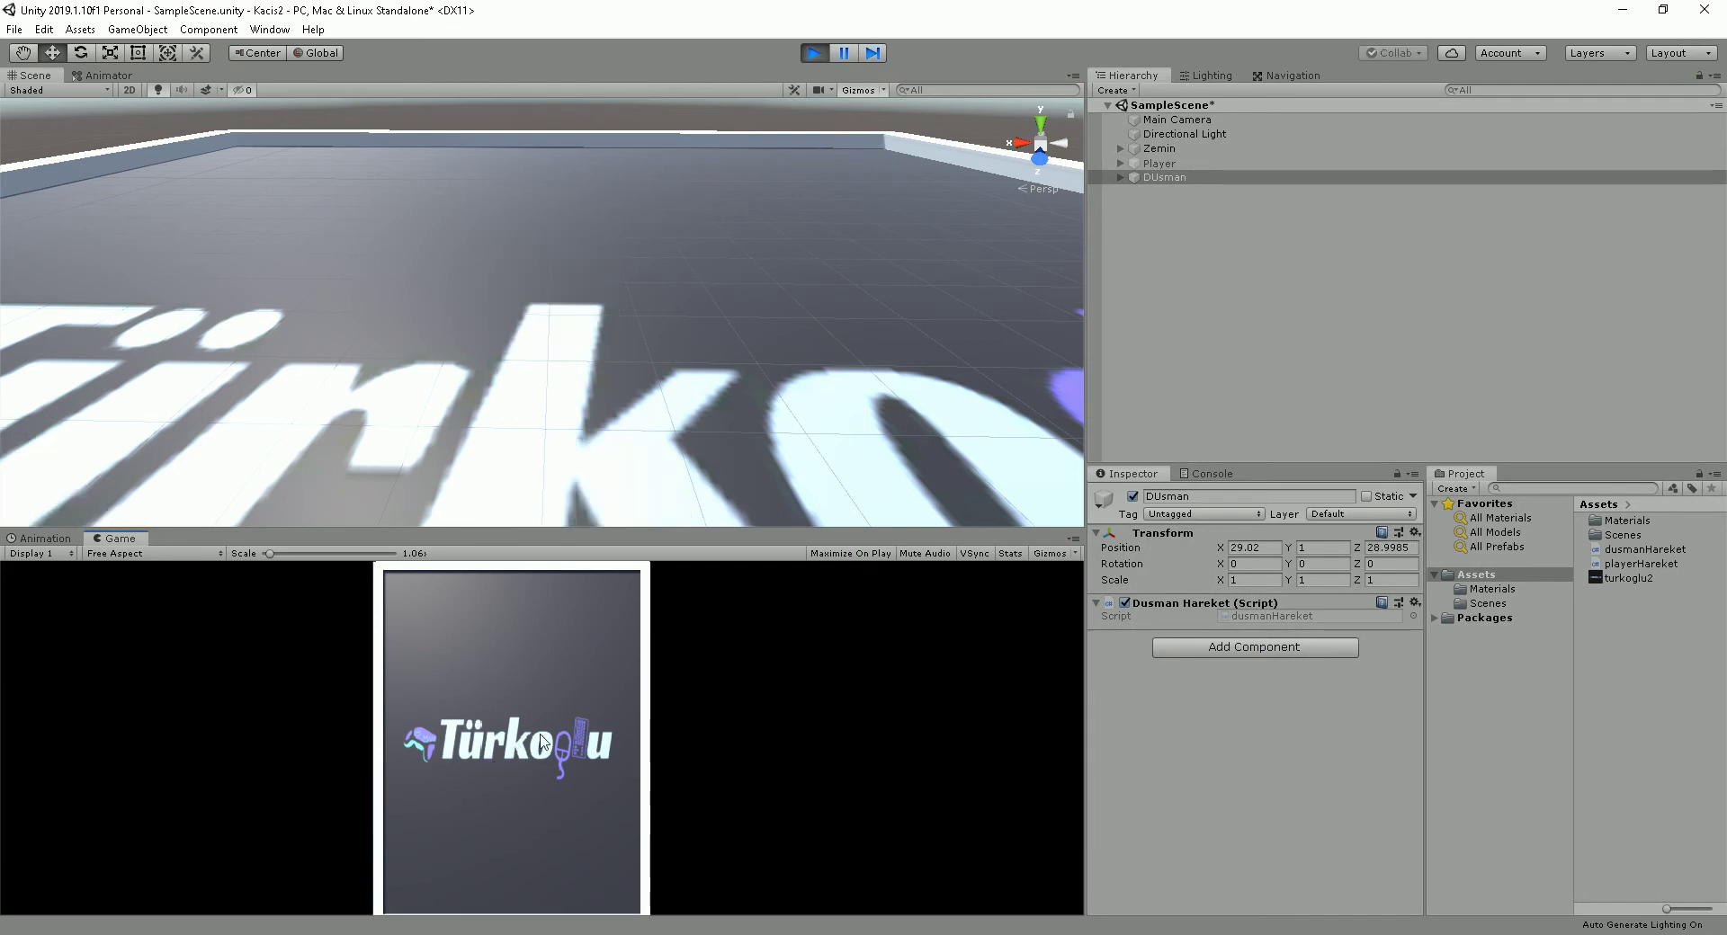
click(814, 56)
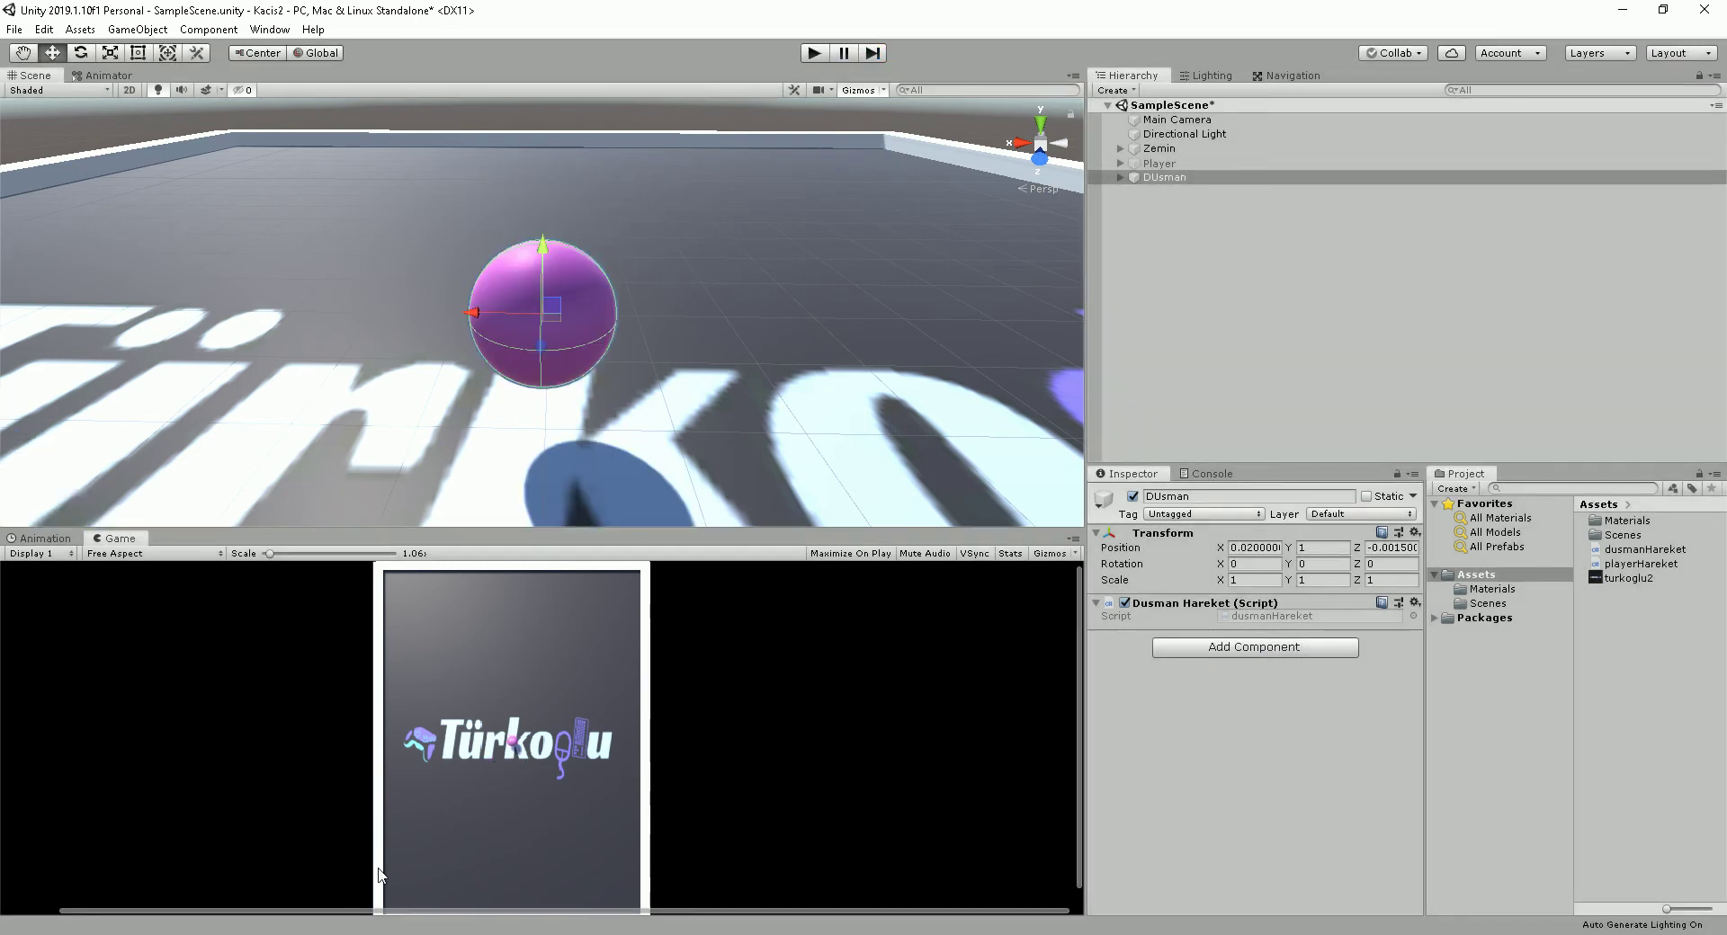
Change the Translate call to multiply direction by Time.deltaTime.
click(319, 934)
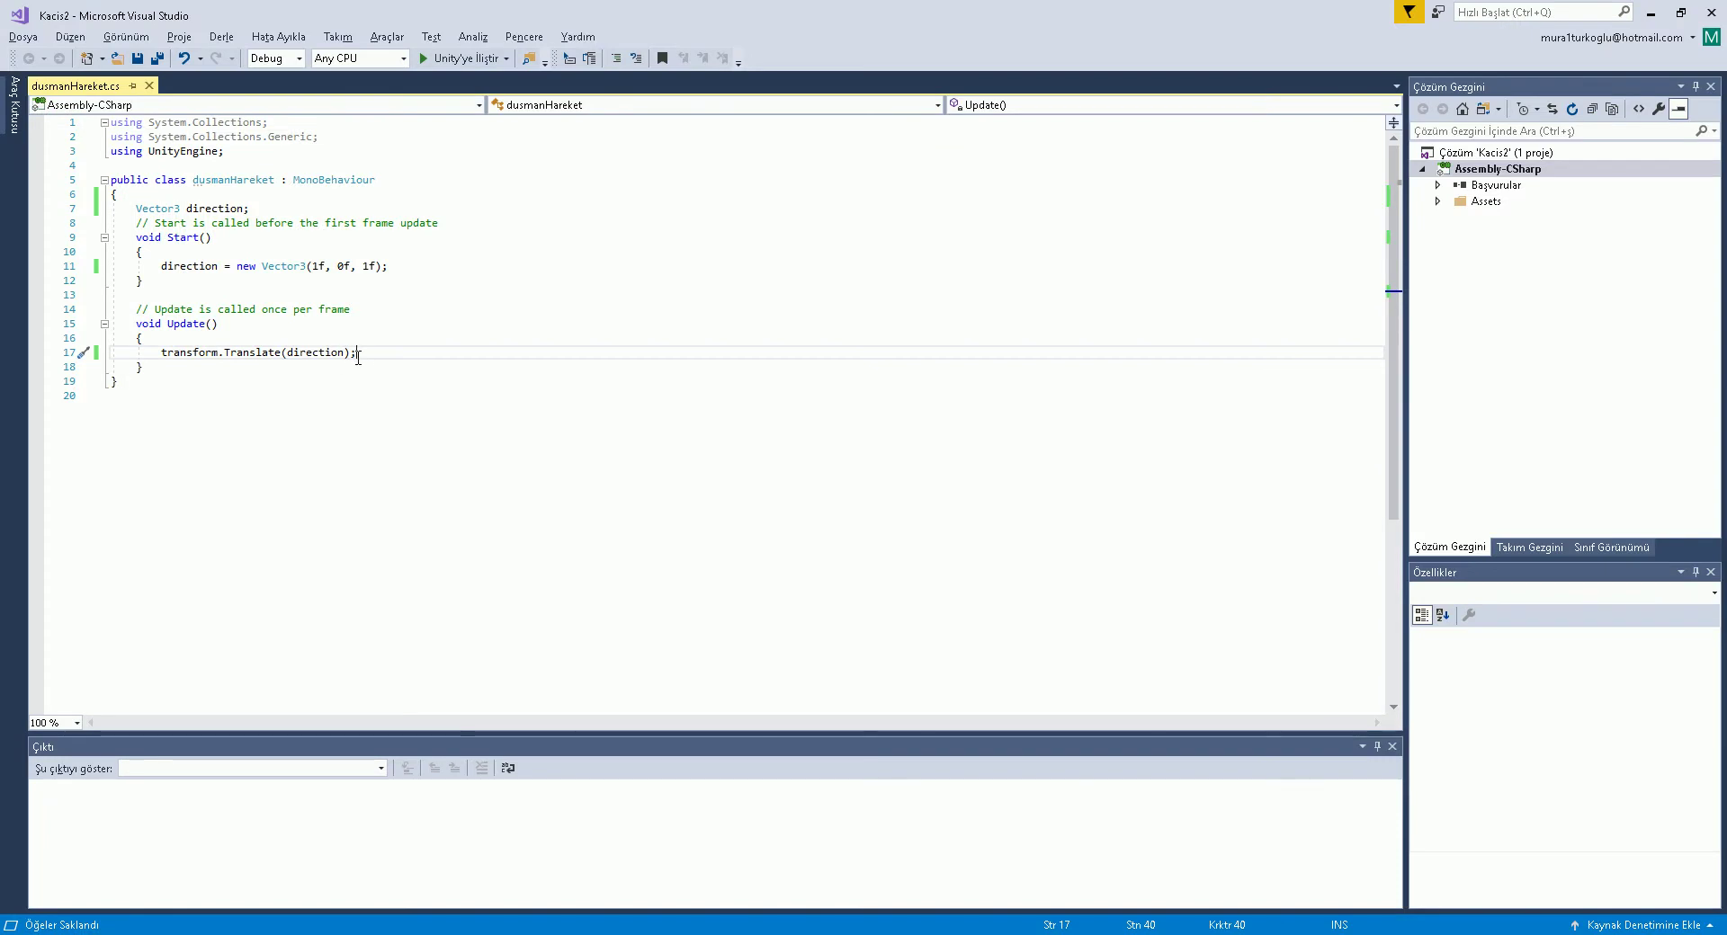
key(Left)
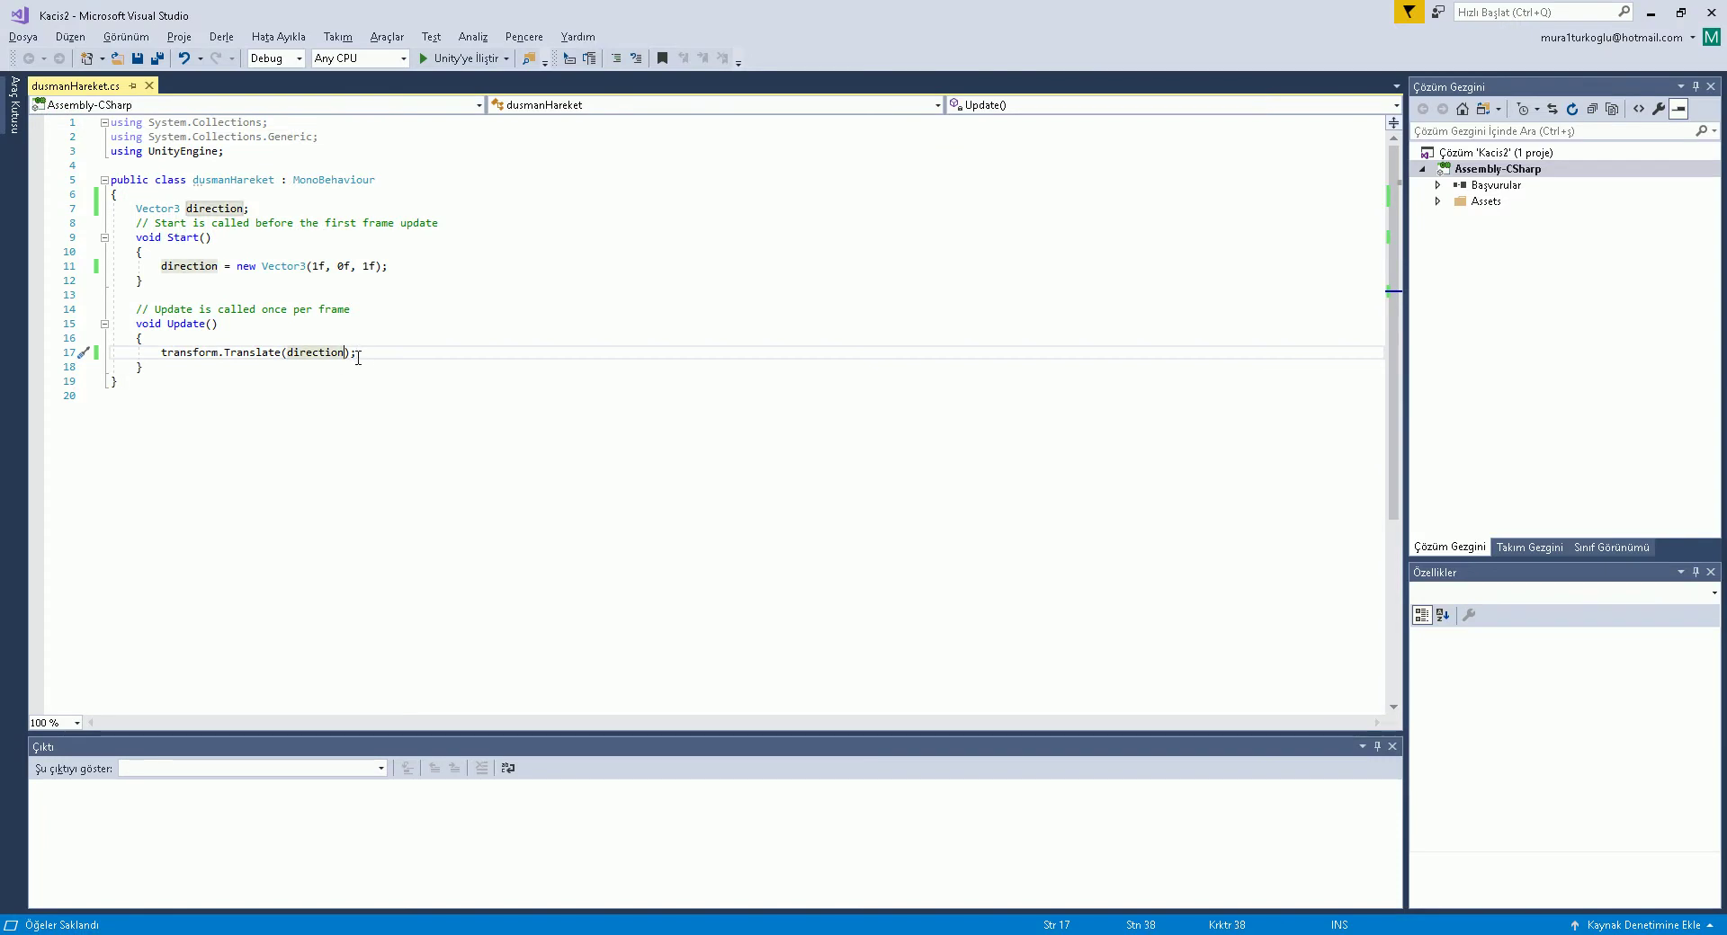
text(*Time.det)
key(Tab)
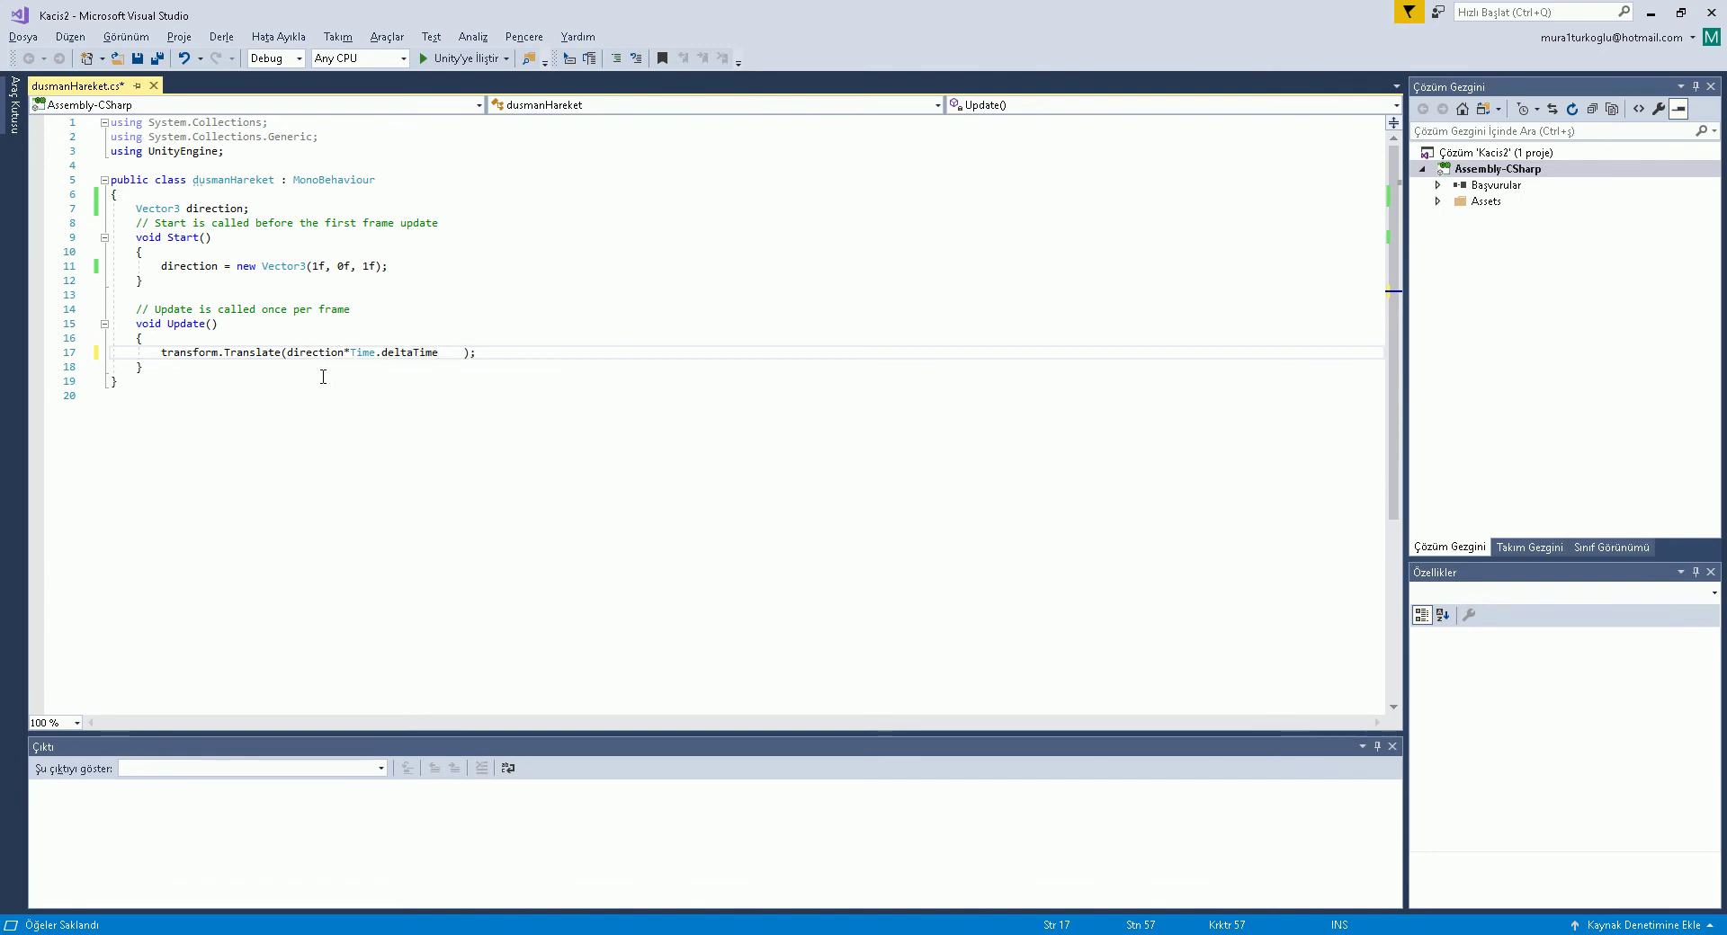
Play the scene in Unity to watch the sphere move, then stop and return to the script.
key(alt+Tab)
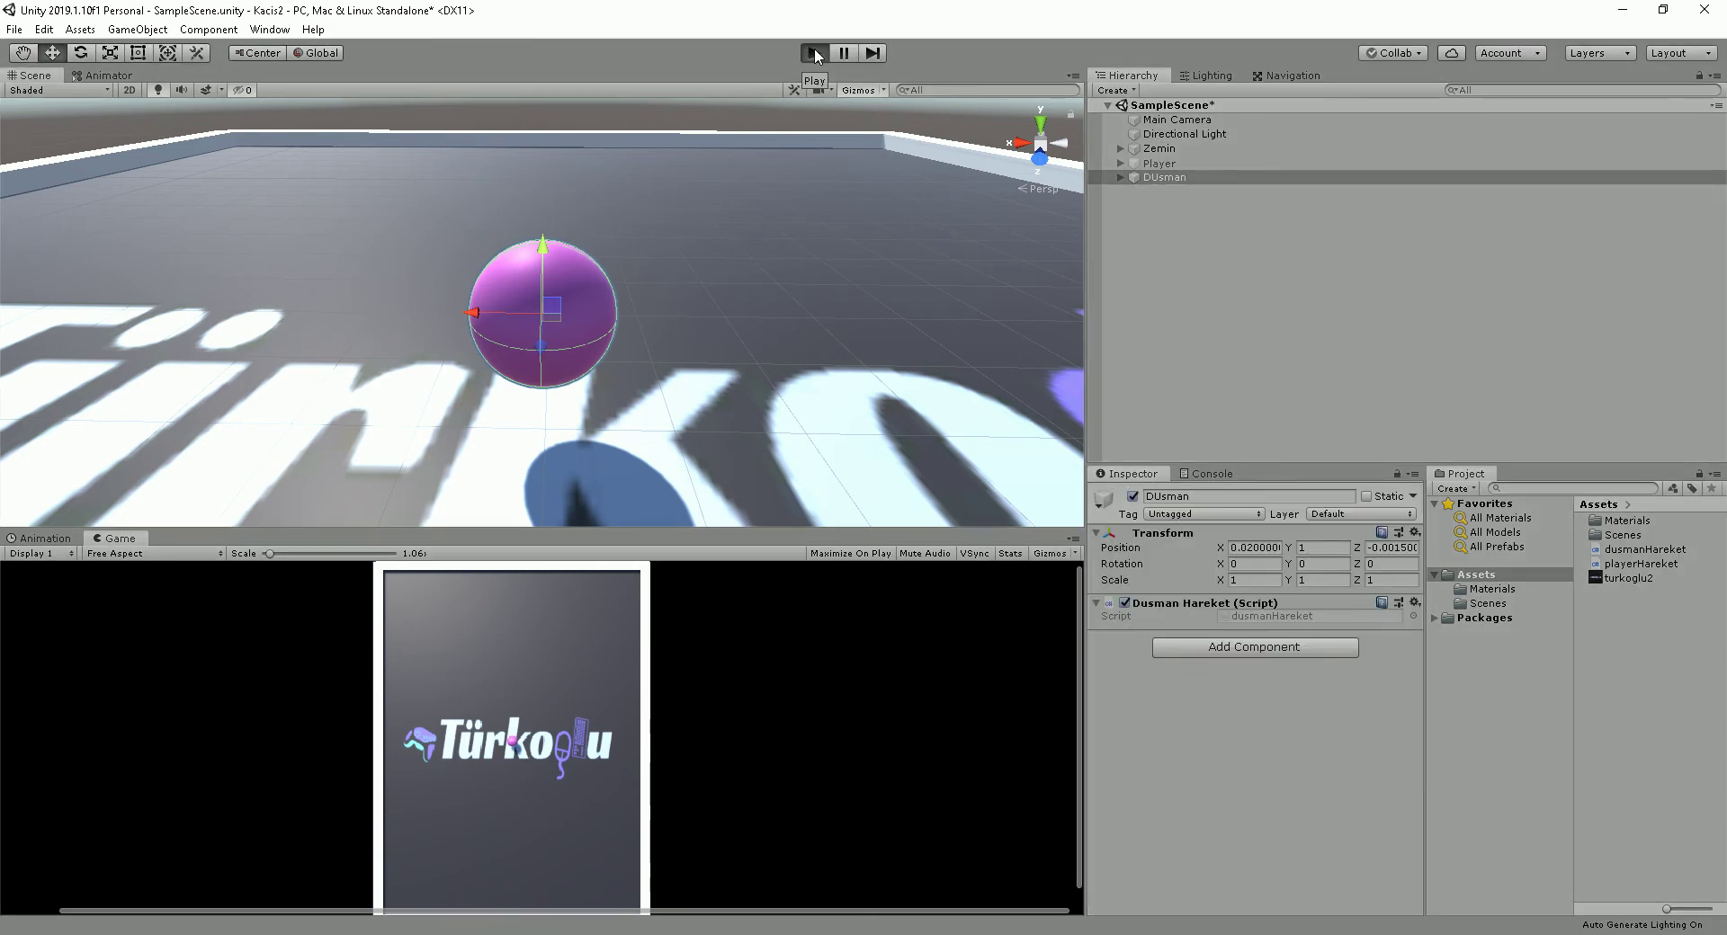
click(815, 54)
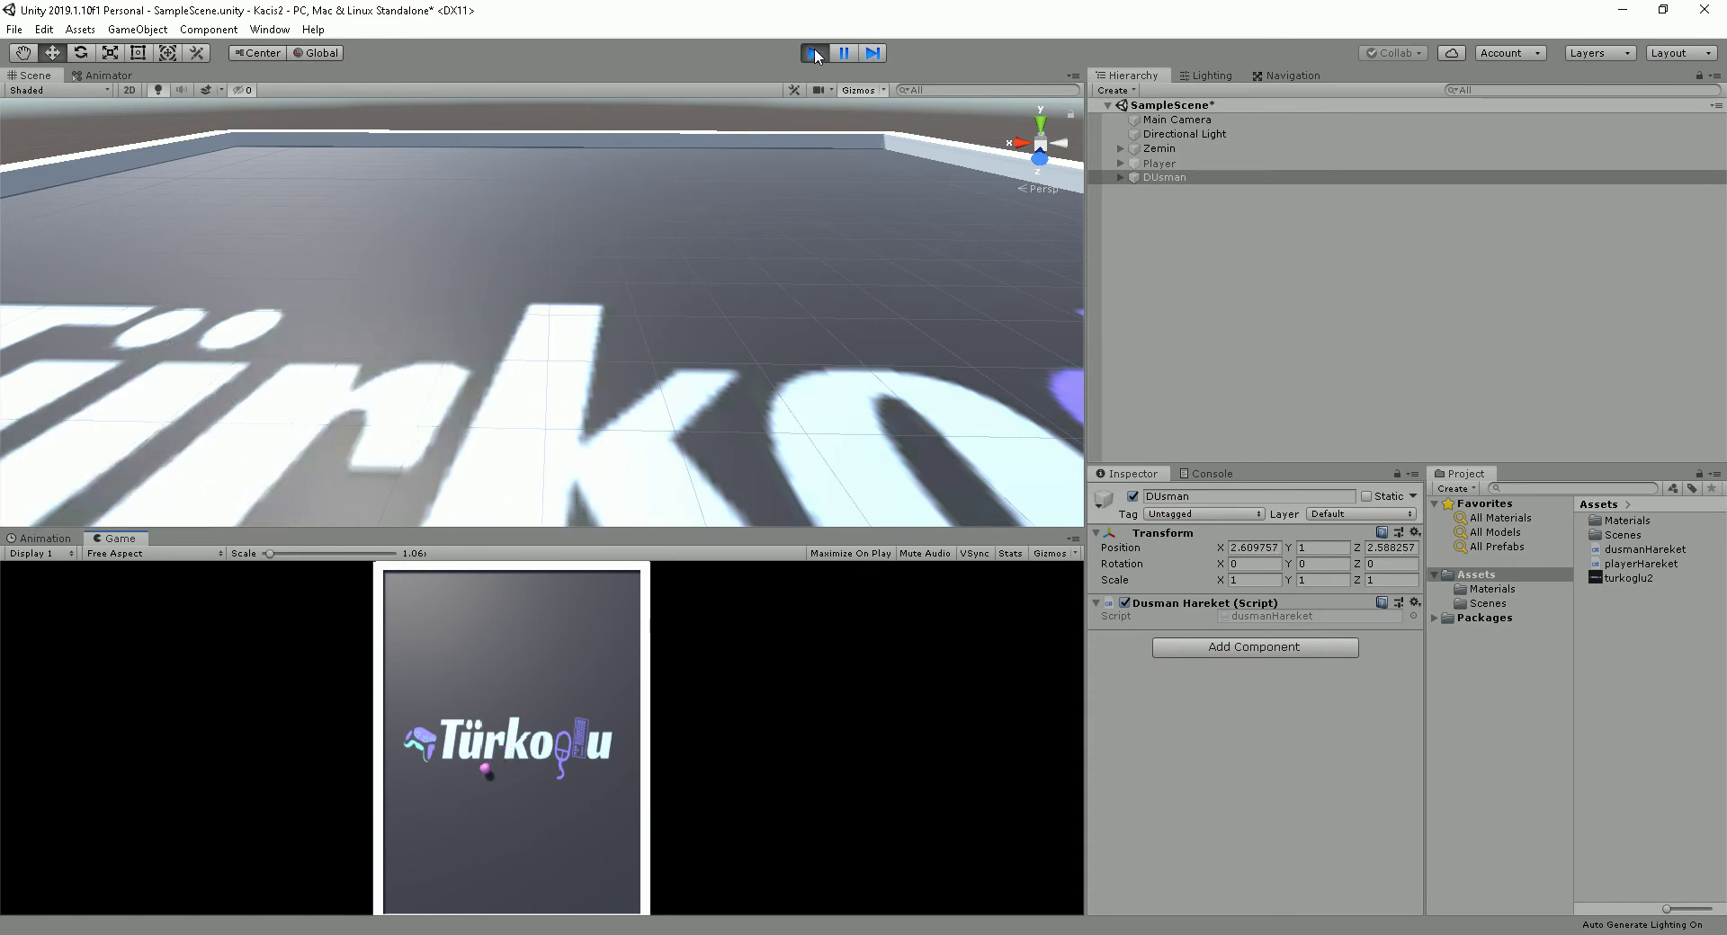
click(815, 54)
key(alt+Tab)
Add a float hiz = 8f field below the direction declaration.
click(364, 211)
key(Return)
text(float hiz = 8f;)
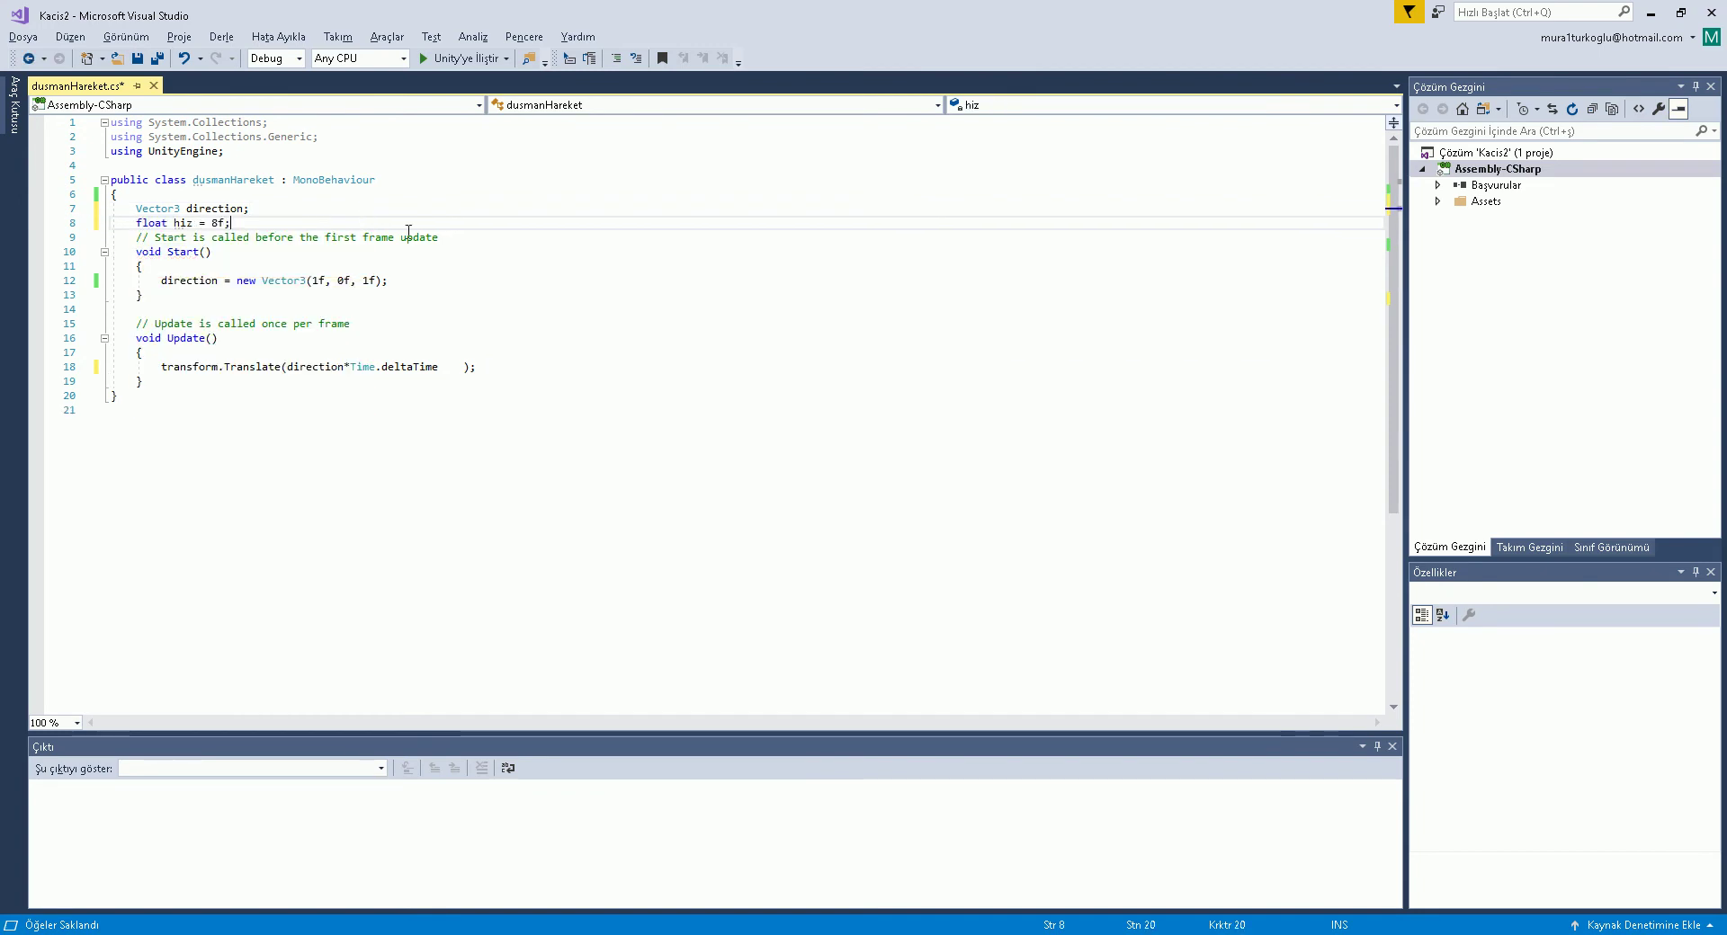
Insert hiz * before Time.deltaTime in the Translate call and go back to Unity.
click(440, 366)
click(353, 369)
text(hiz *)
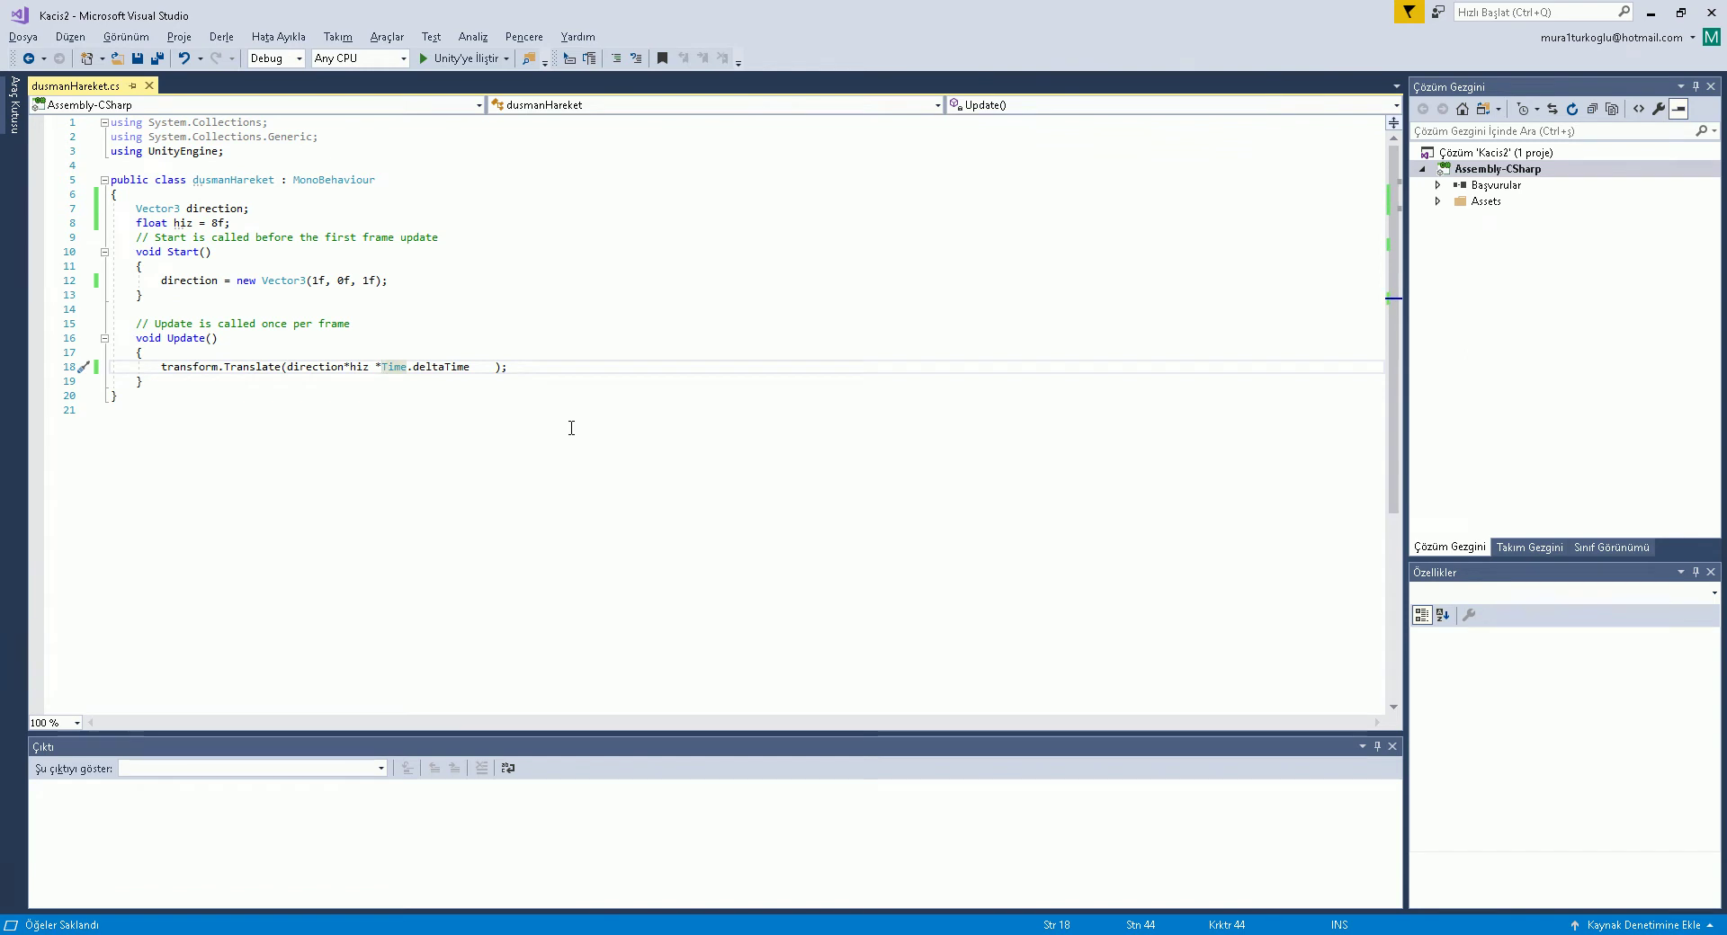
key(alt+Tab)
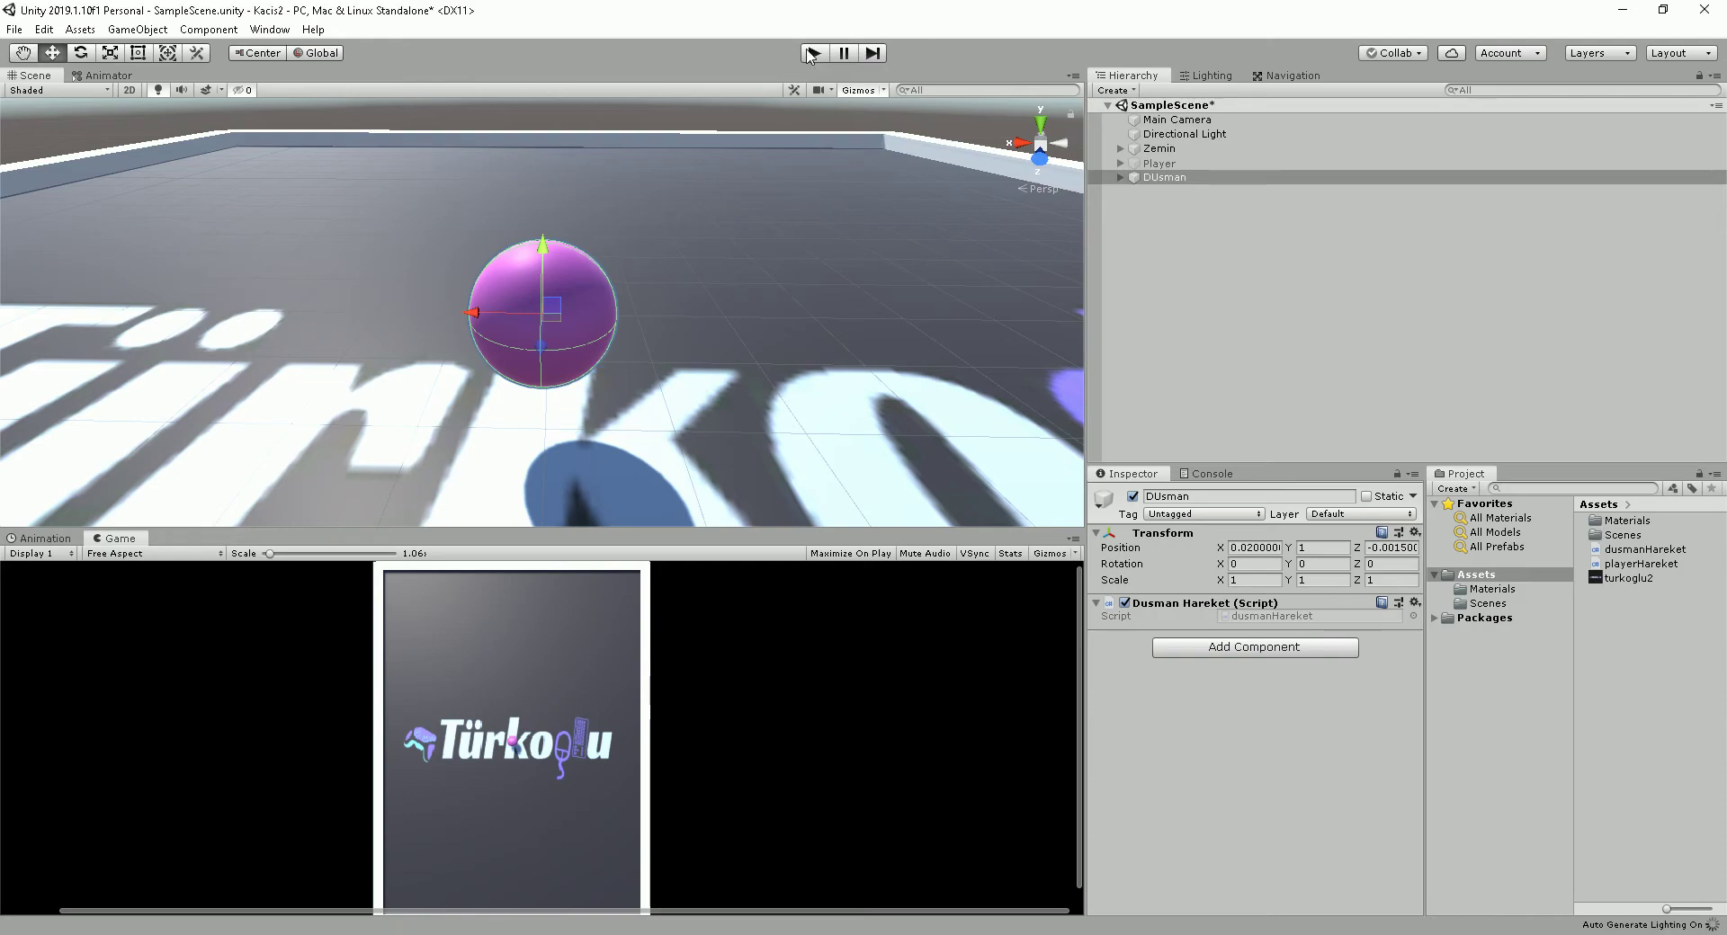
click(809, 54)
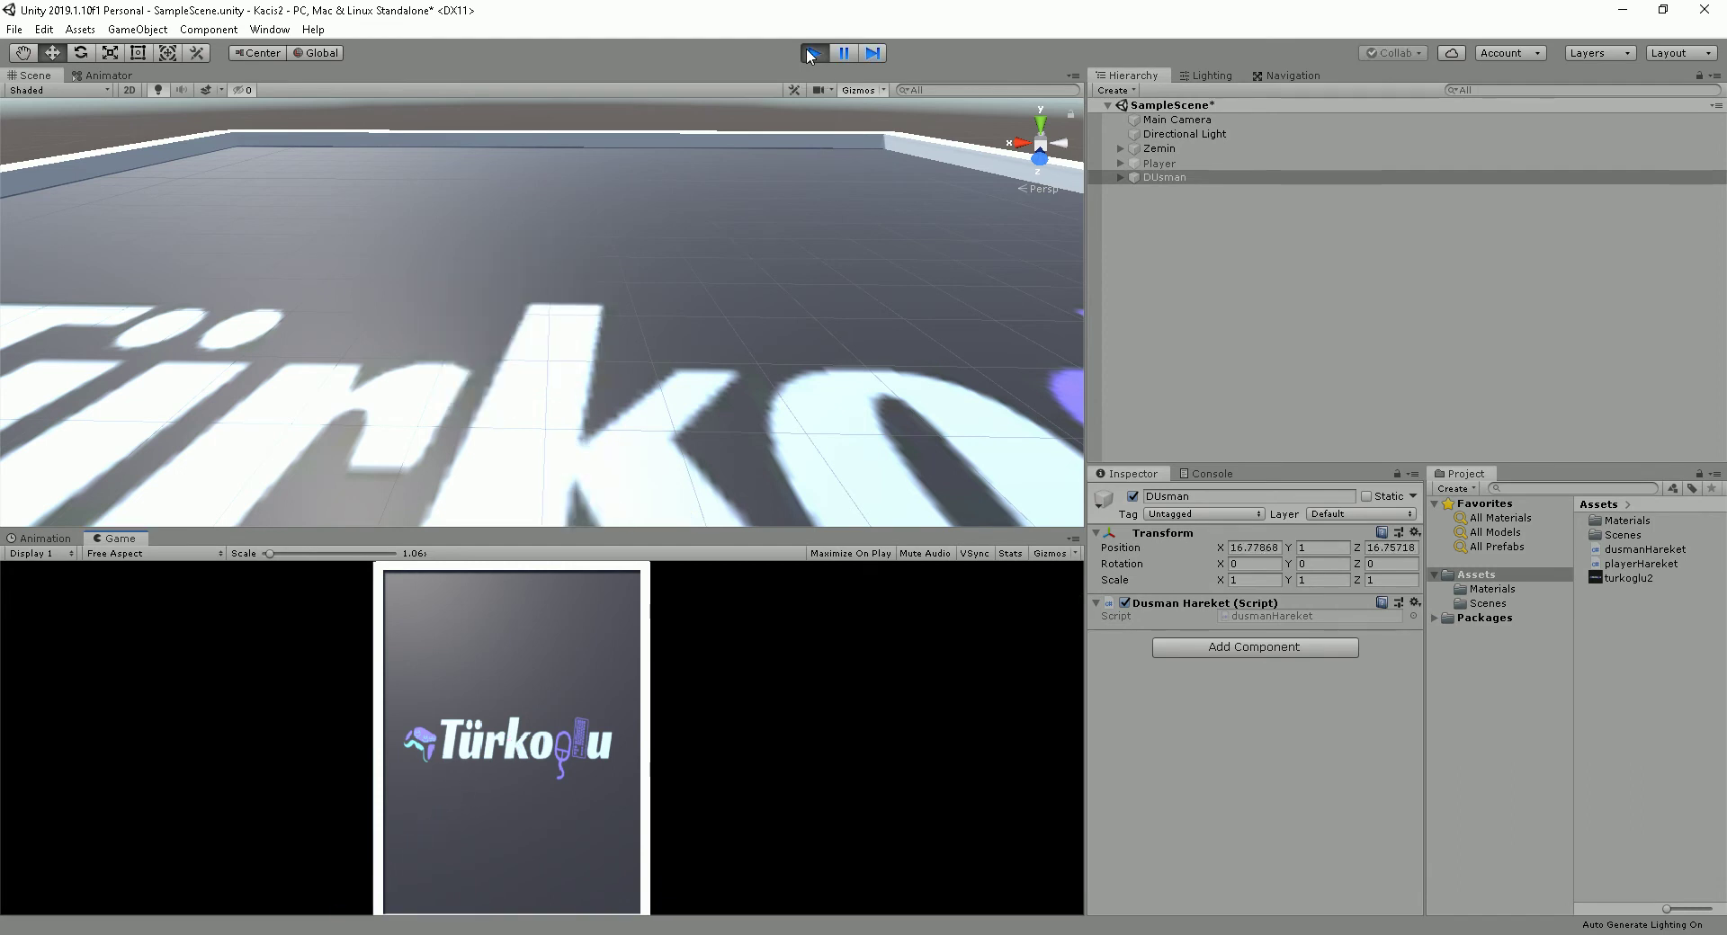
click(810, 54)
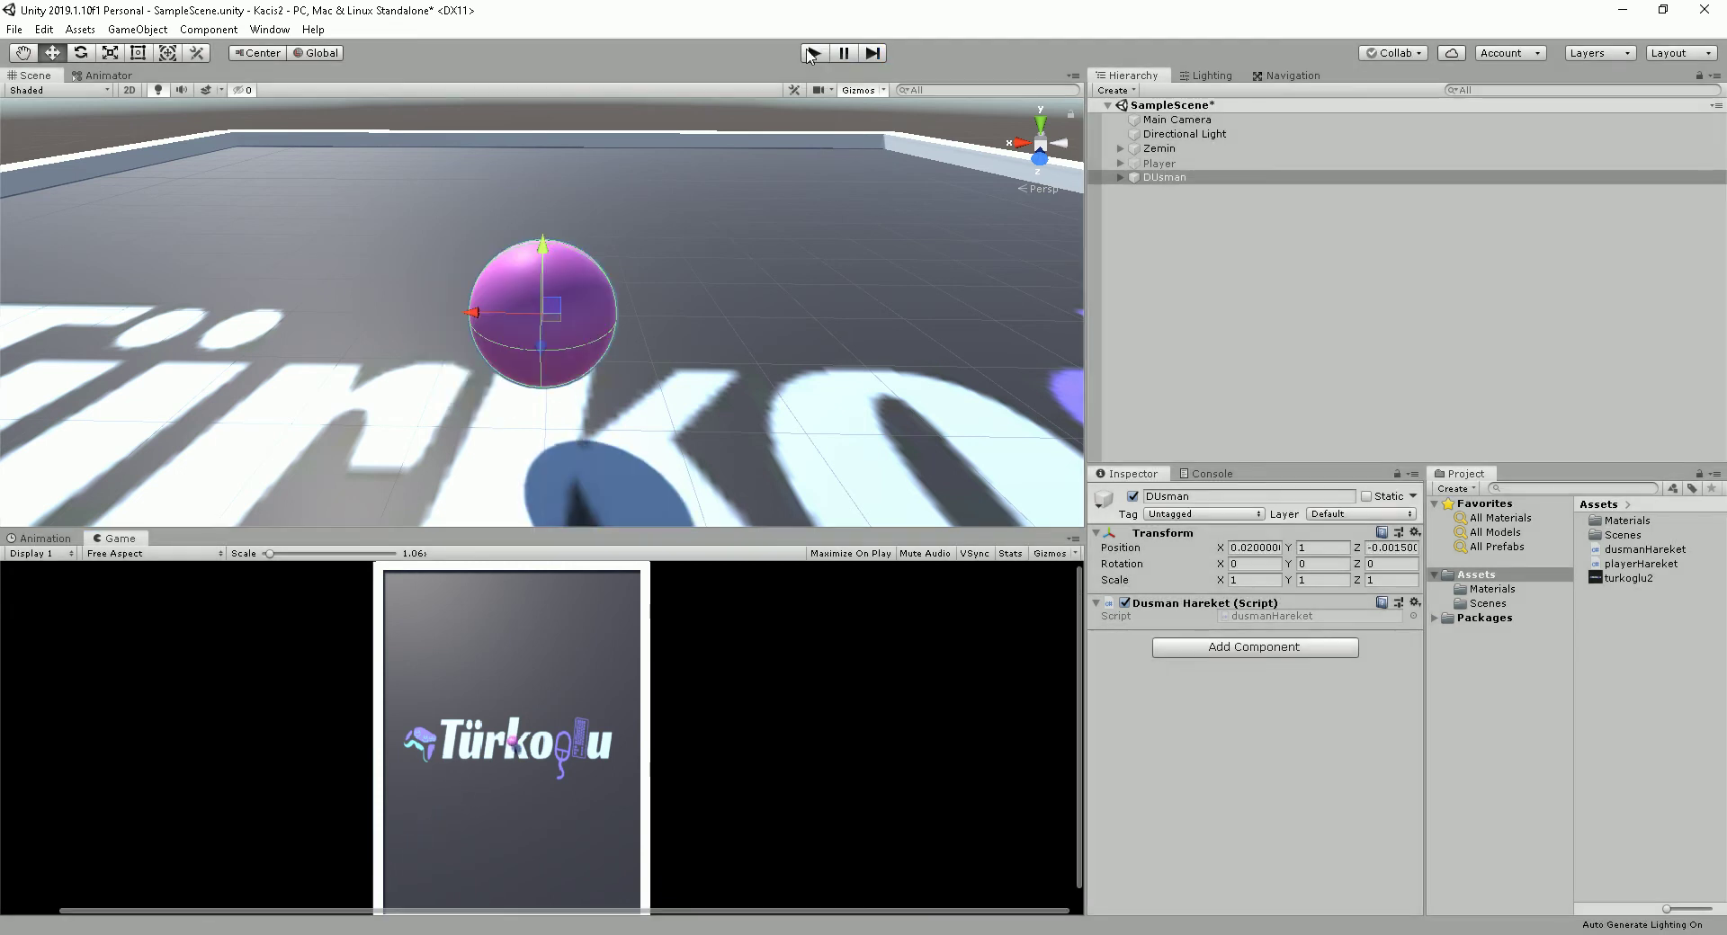
Expand DUsman and add a new Cube as its child.
click(1127, 179)
click(1119, 178)
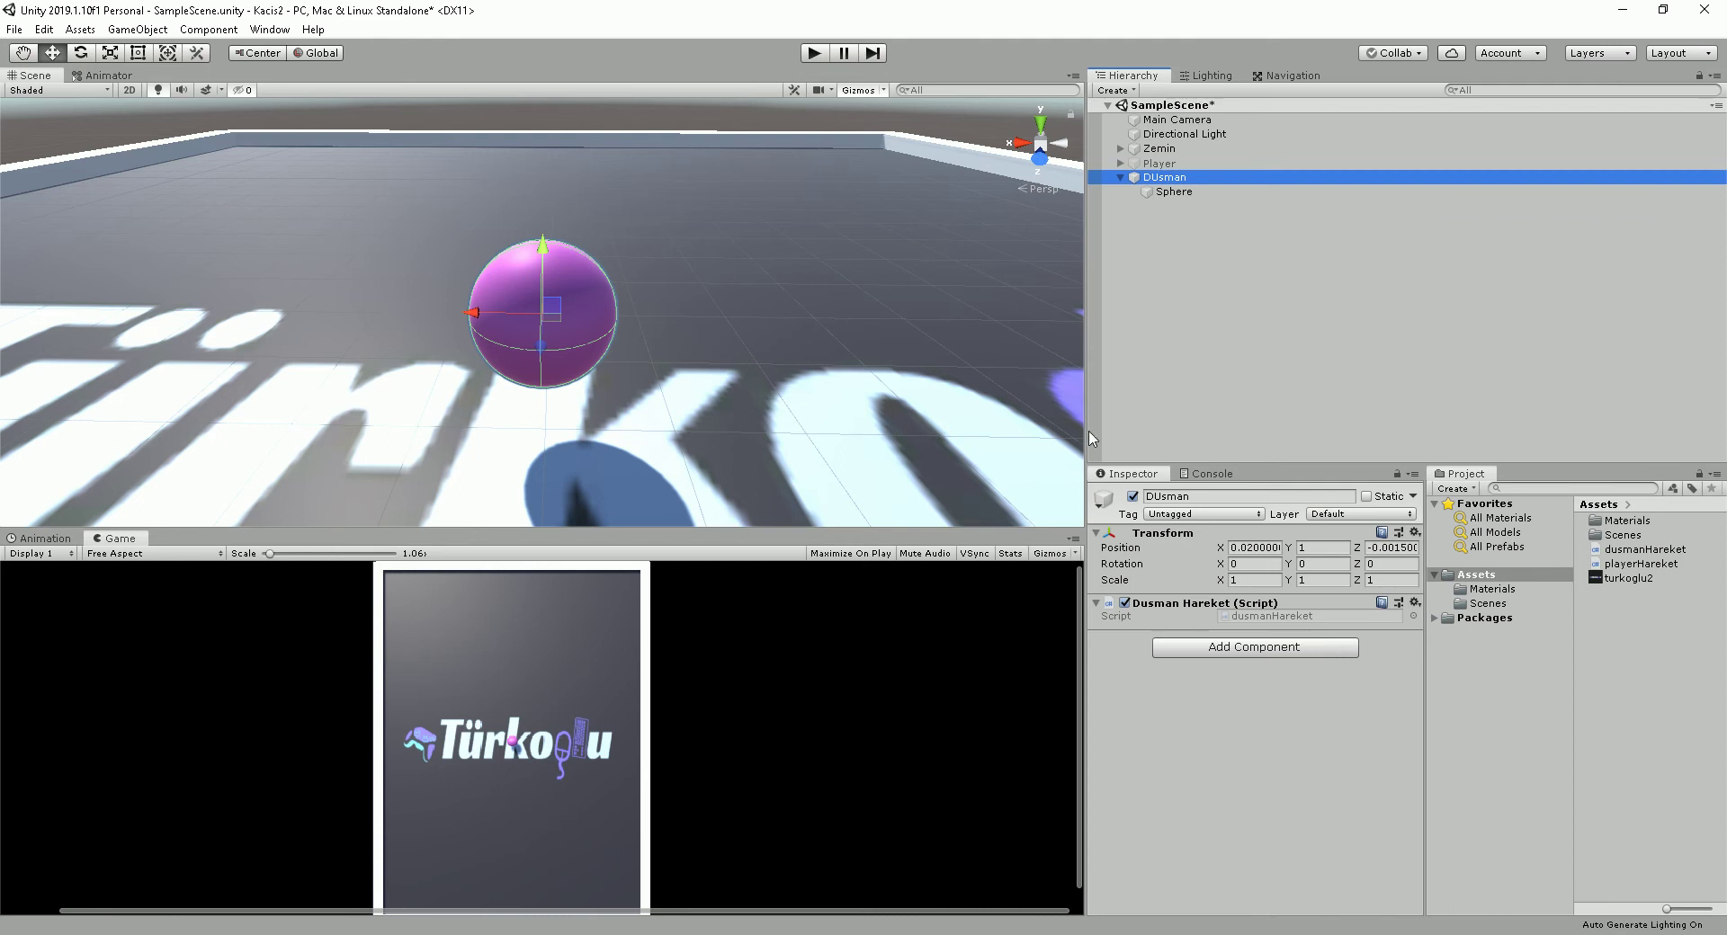
click(1189, 191)
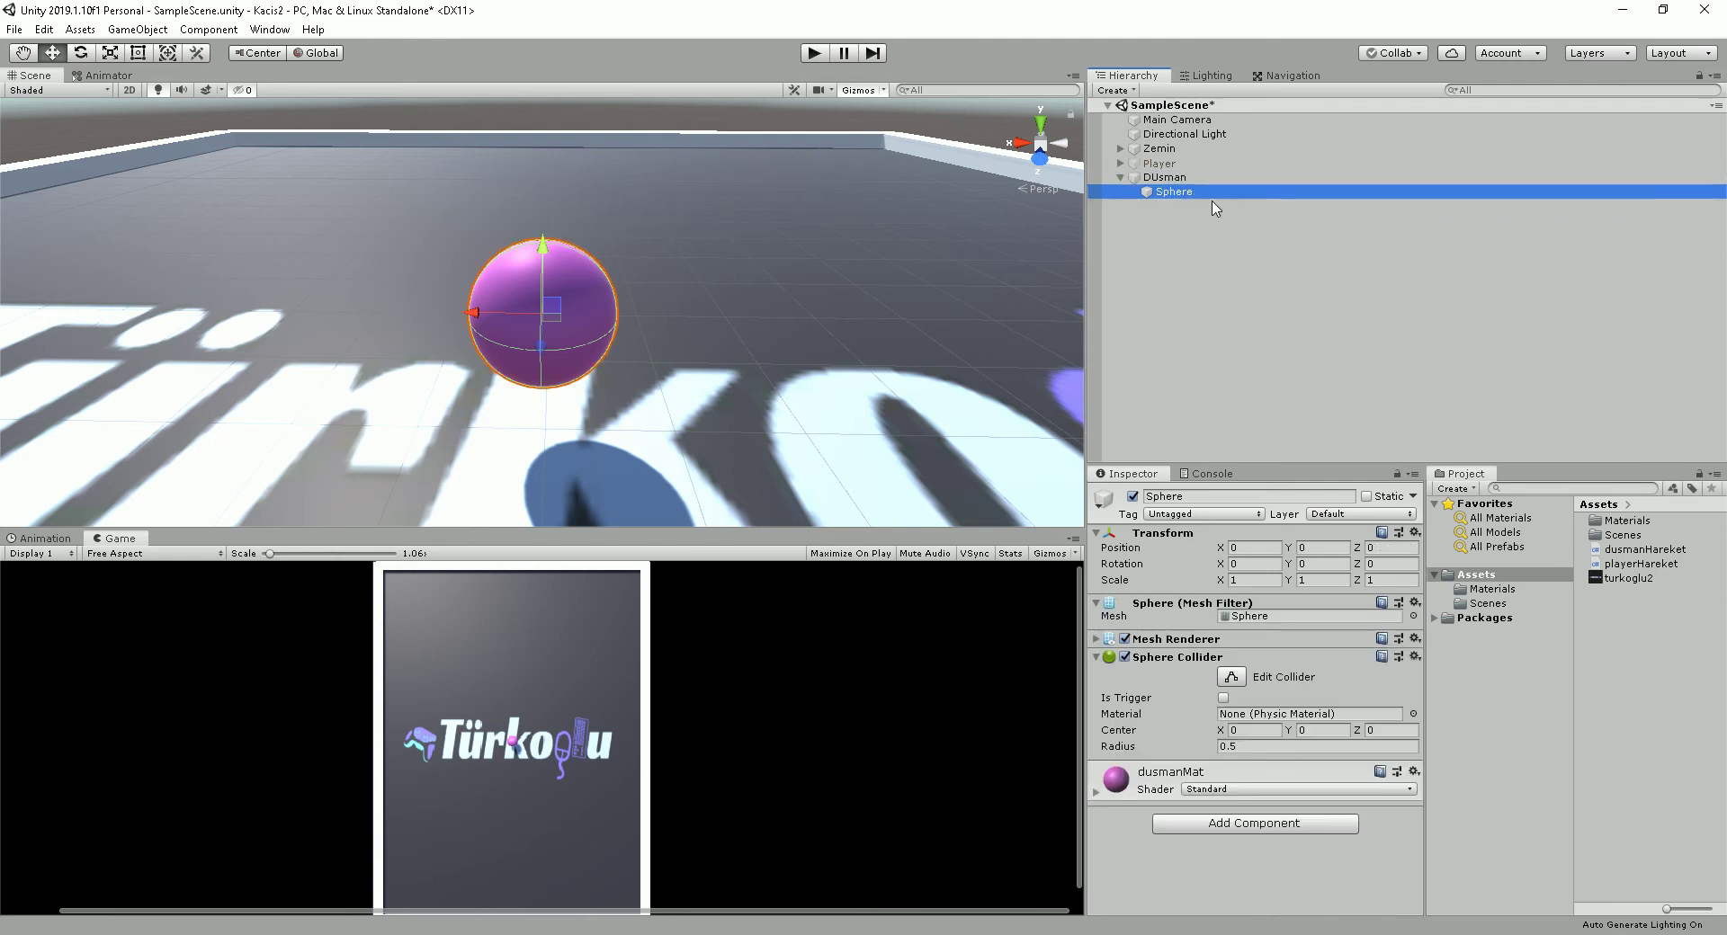
click(1167, 177)
right_click(1166, 177)
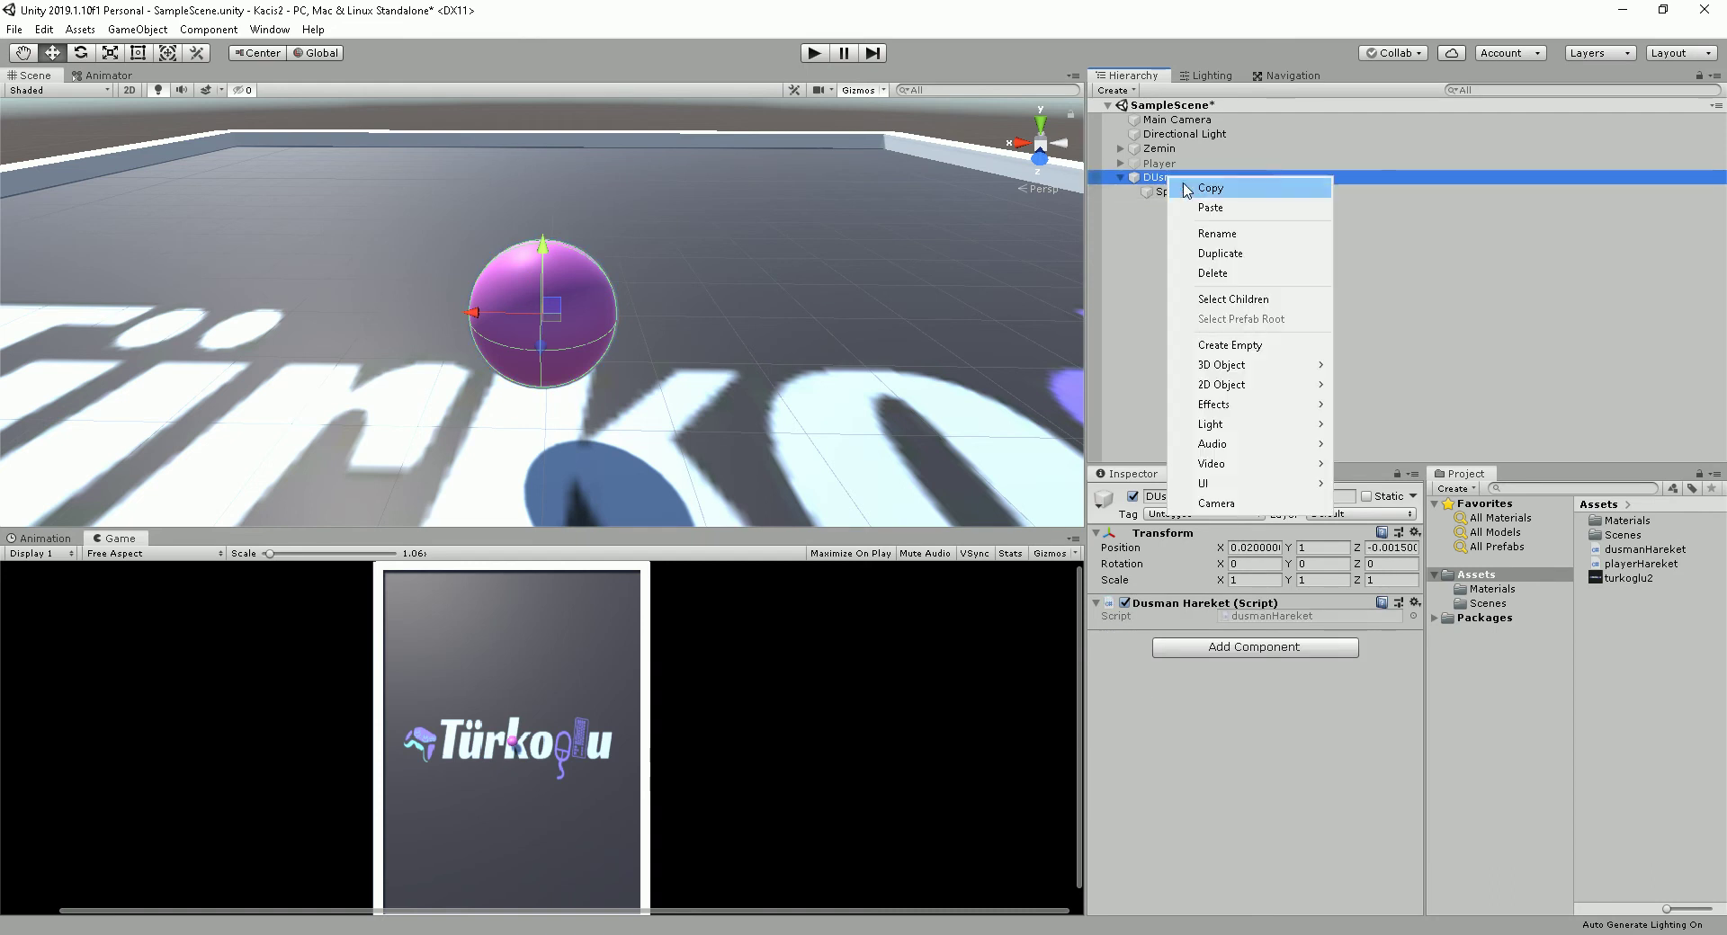
mouse_move(1282, 369)
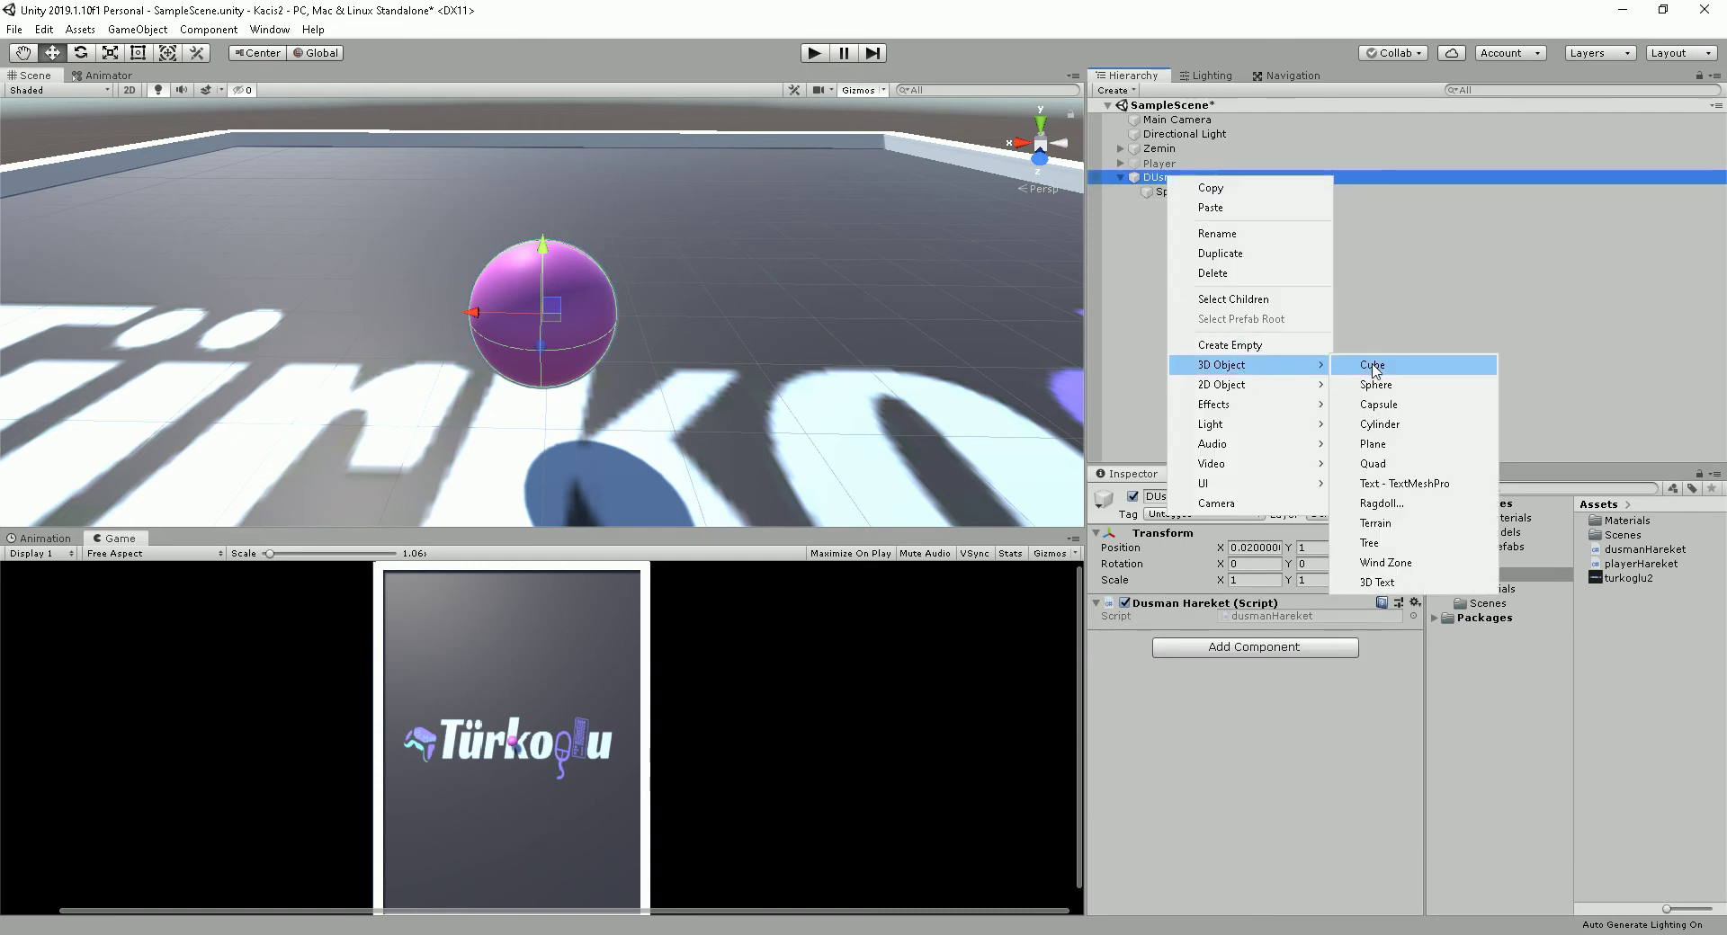
click(1373, 367)
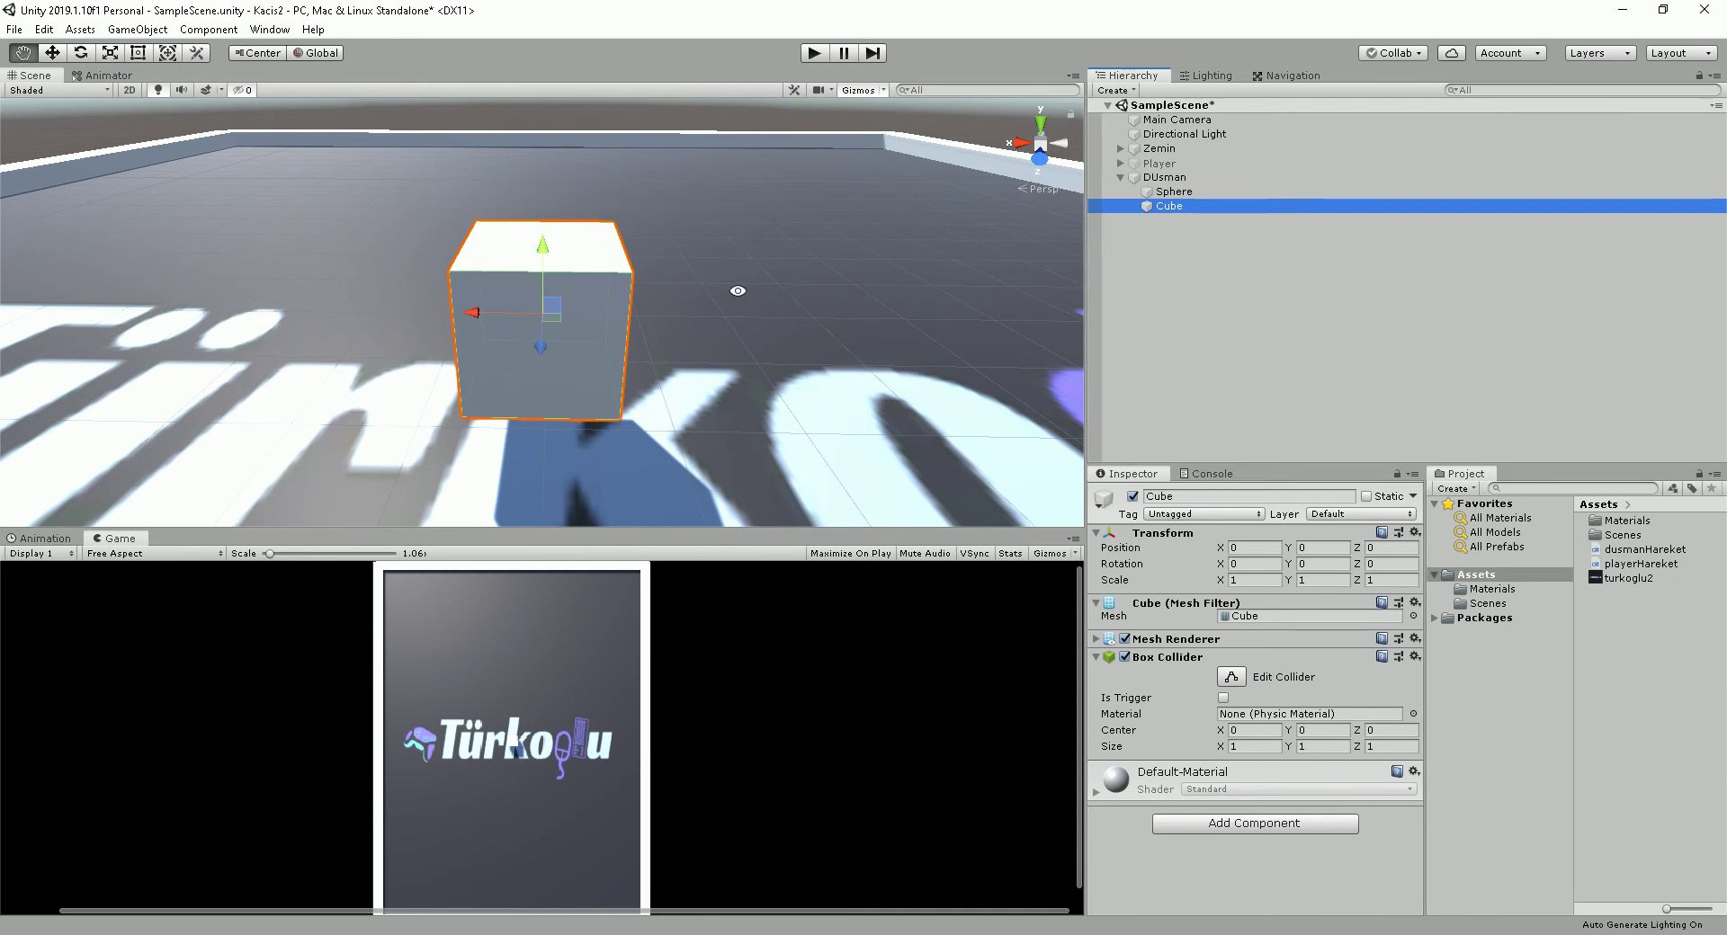
Flatten the cube to Z scale 0.22 and move it above the sphere to Z -0.562.
alt+drag(732, 281, 756, 627)
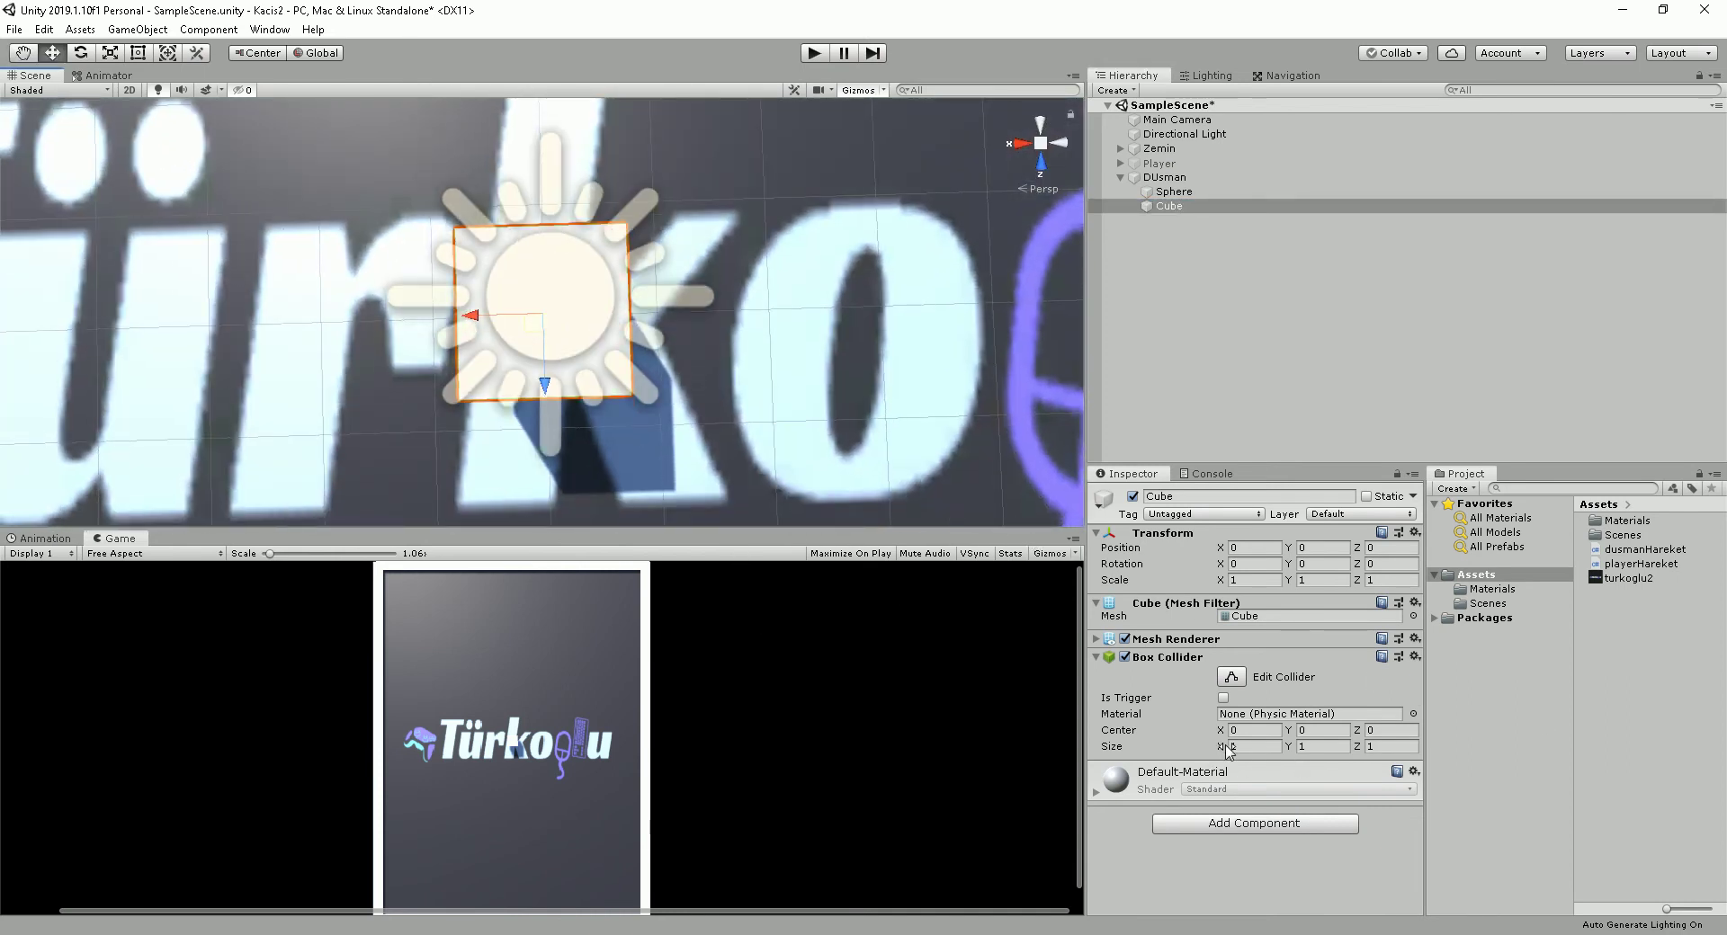
mouse_move(1223, 580)
mouse_down()
mouse_move(1207, 584)
mouse_move(1223, 580)
mouse_up()
drag(1356, 580, 1325, 583)
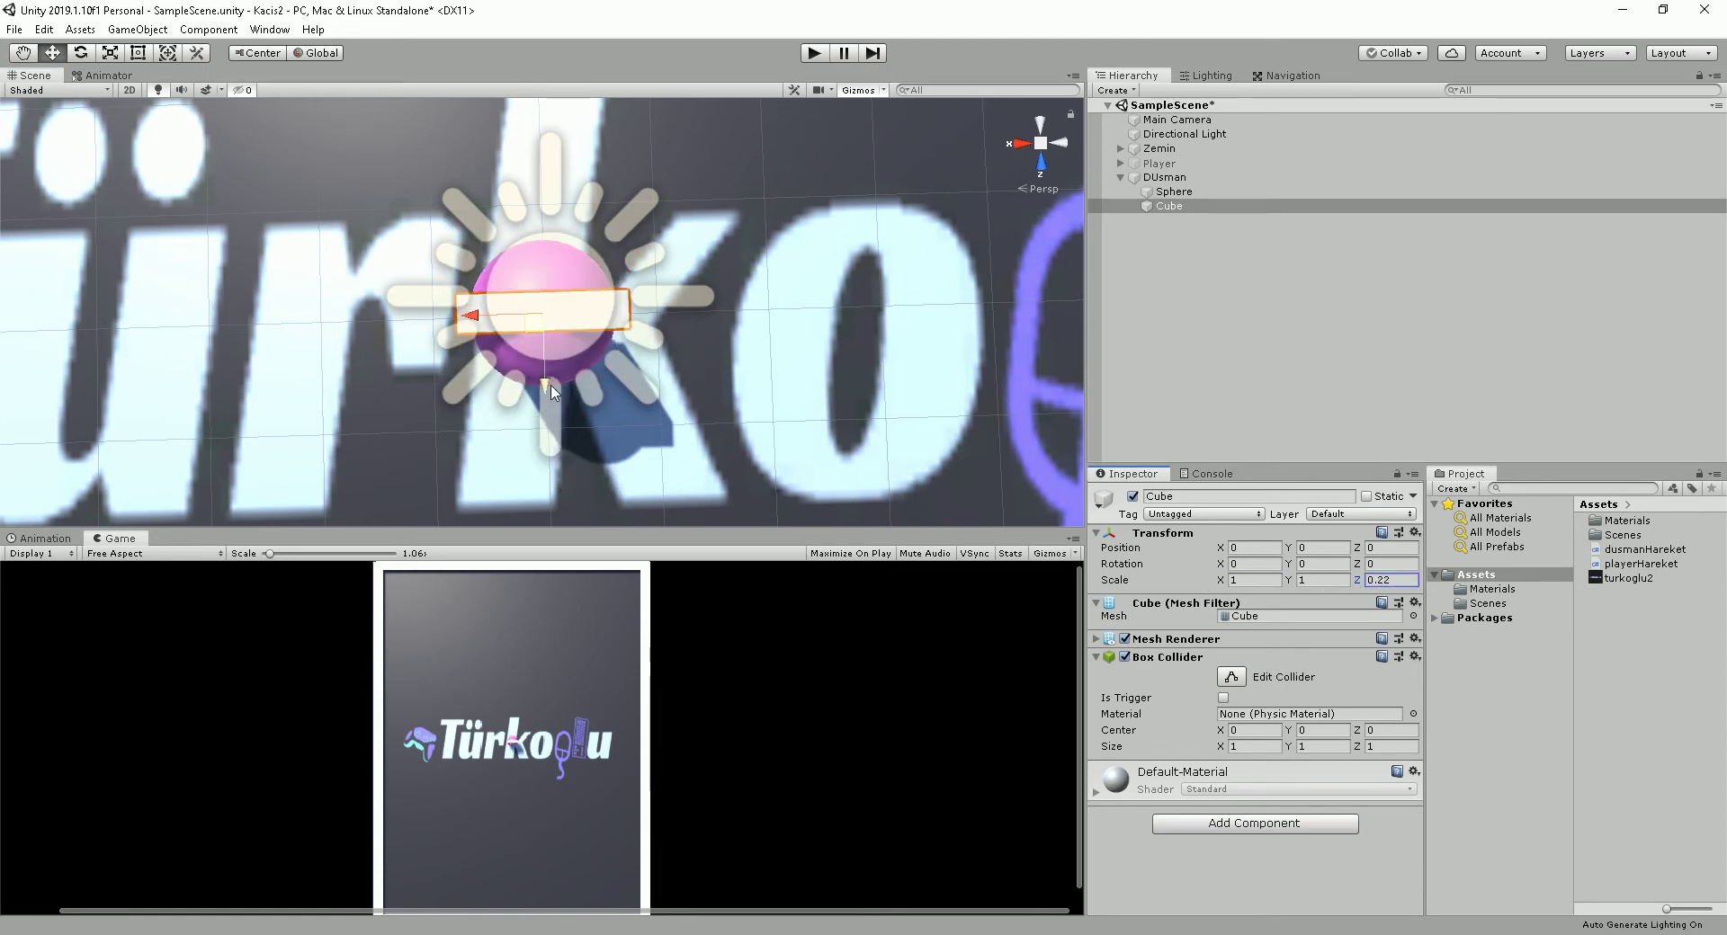
drag(552, 393, 546, 308)
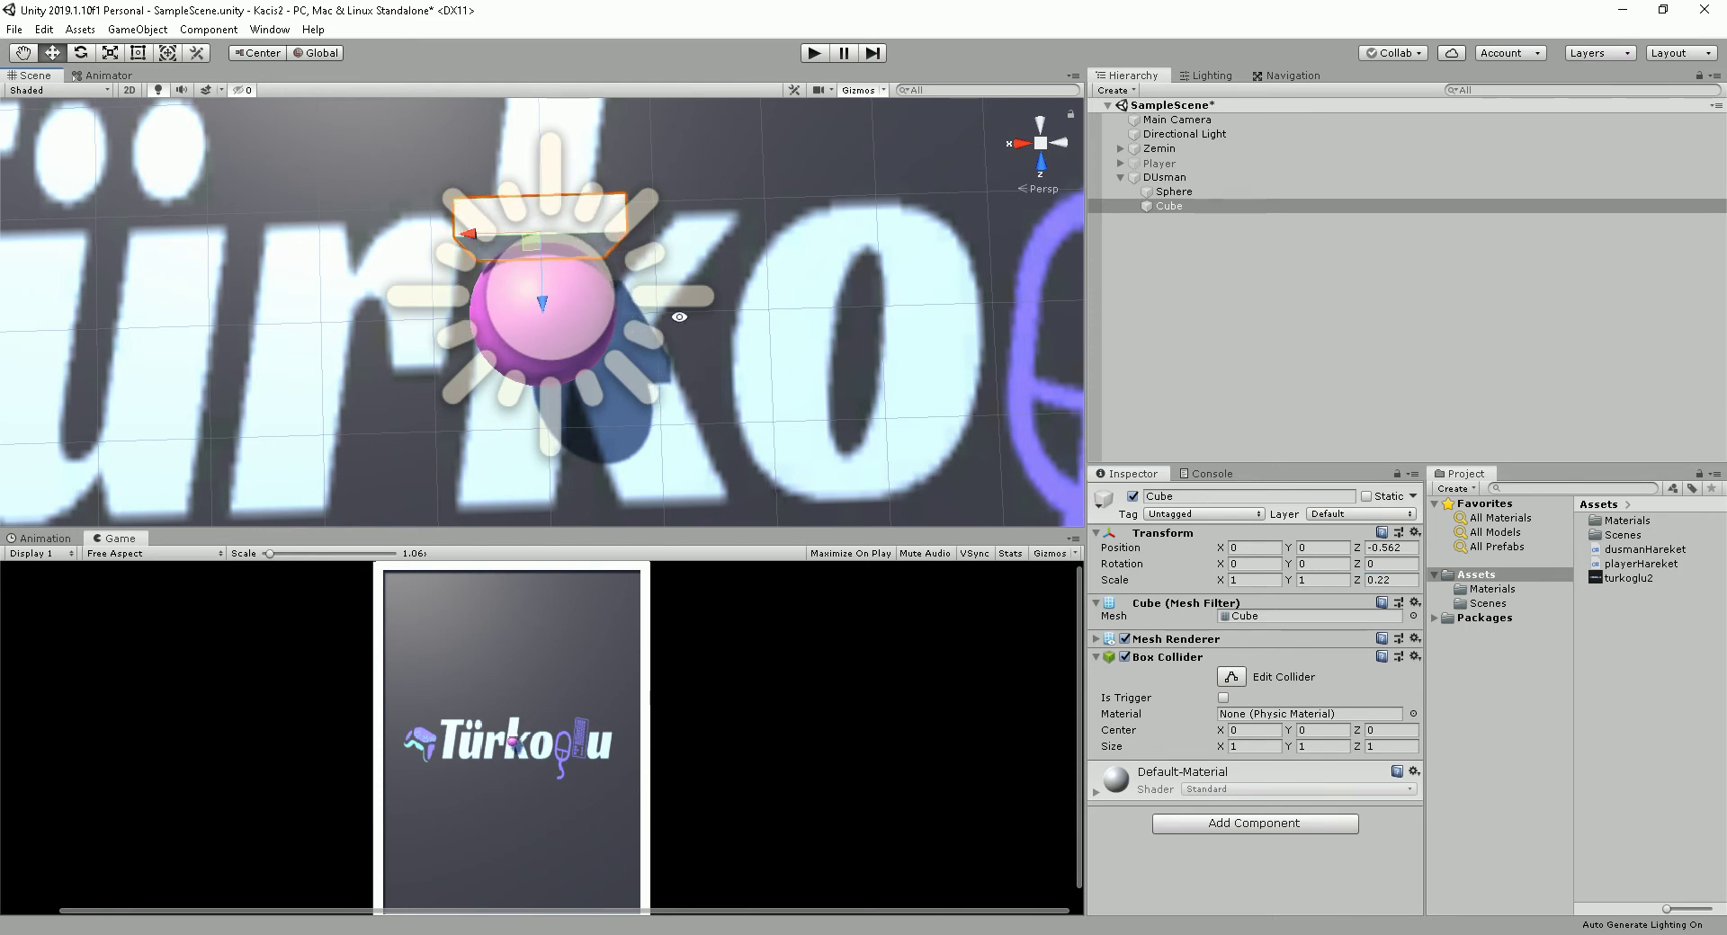
mouse_move(679, 316)
alt+mouse_down()
mouse_move(684, 422)
mouse_move(693, 257)
alt+mouse_up()
Rename the flat cube to yukari.
click(1170, 206)
text(yukari)
key(Return)
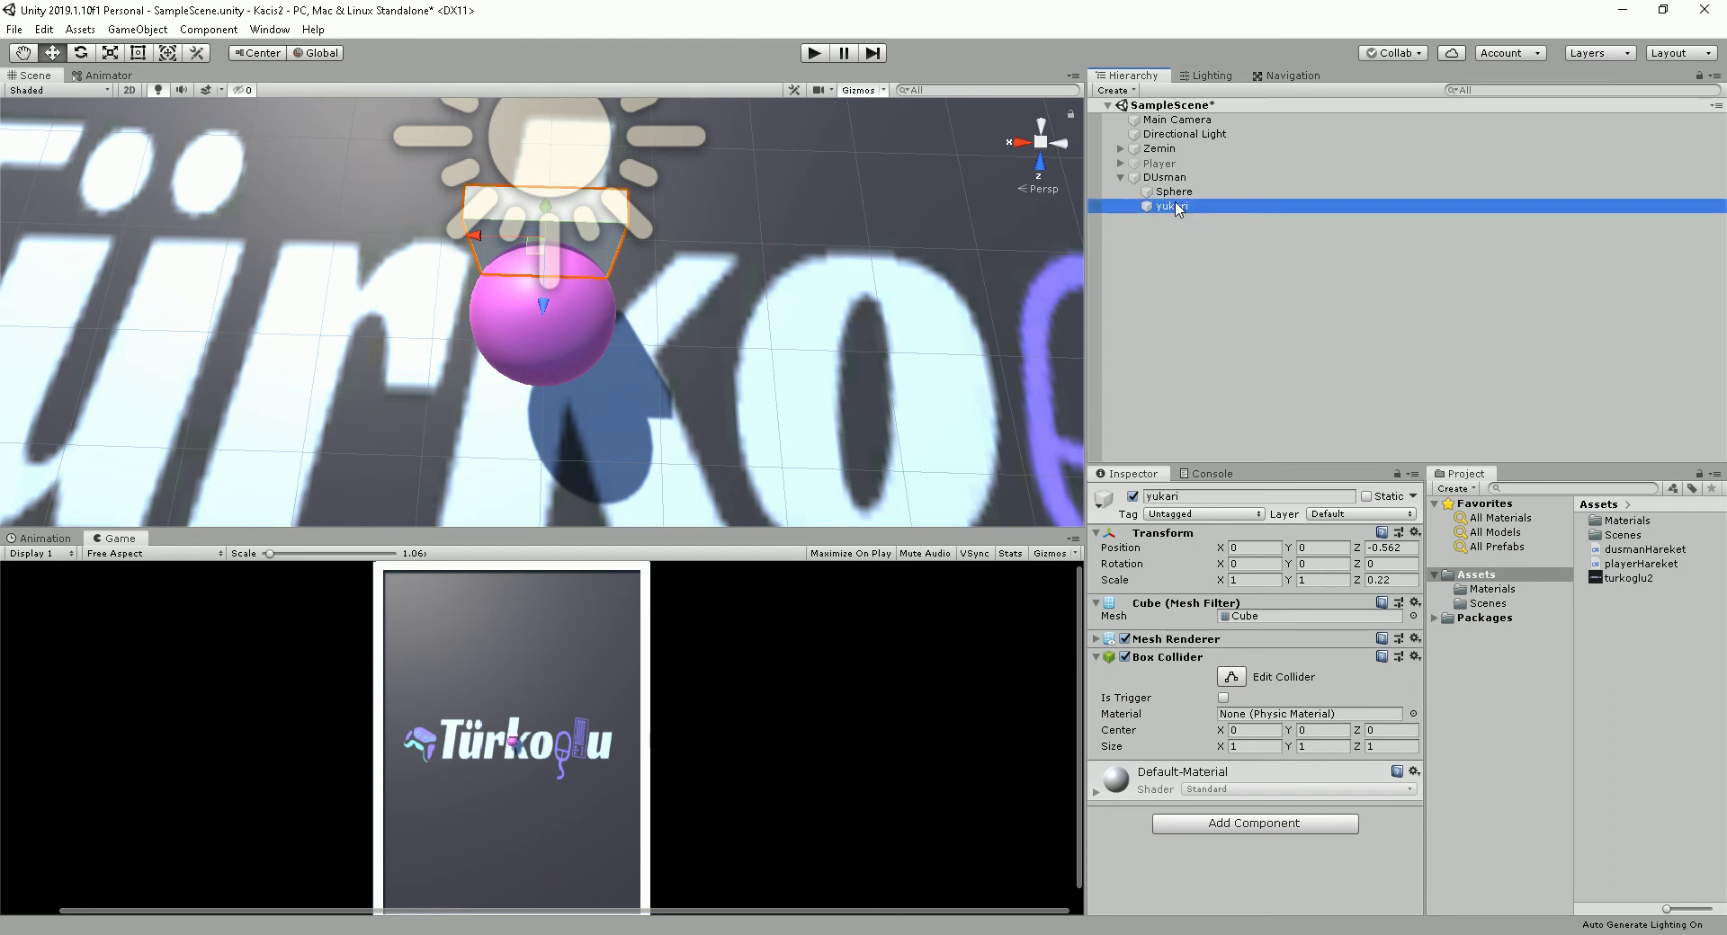
Duplicate yukari as asagi and move it below the sphere to Z 0.394.
key(ctrl+d)
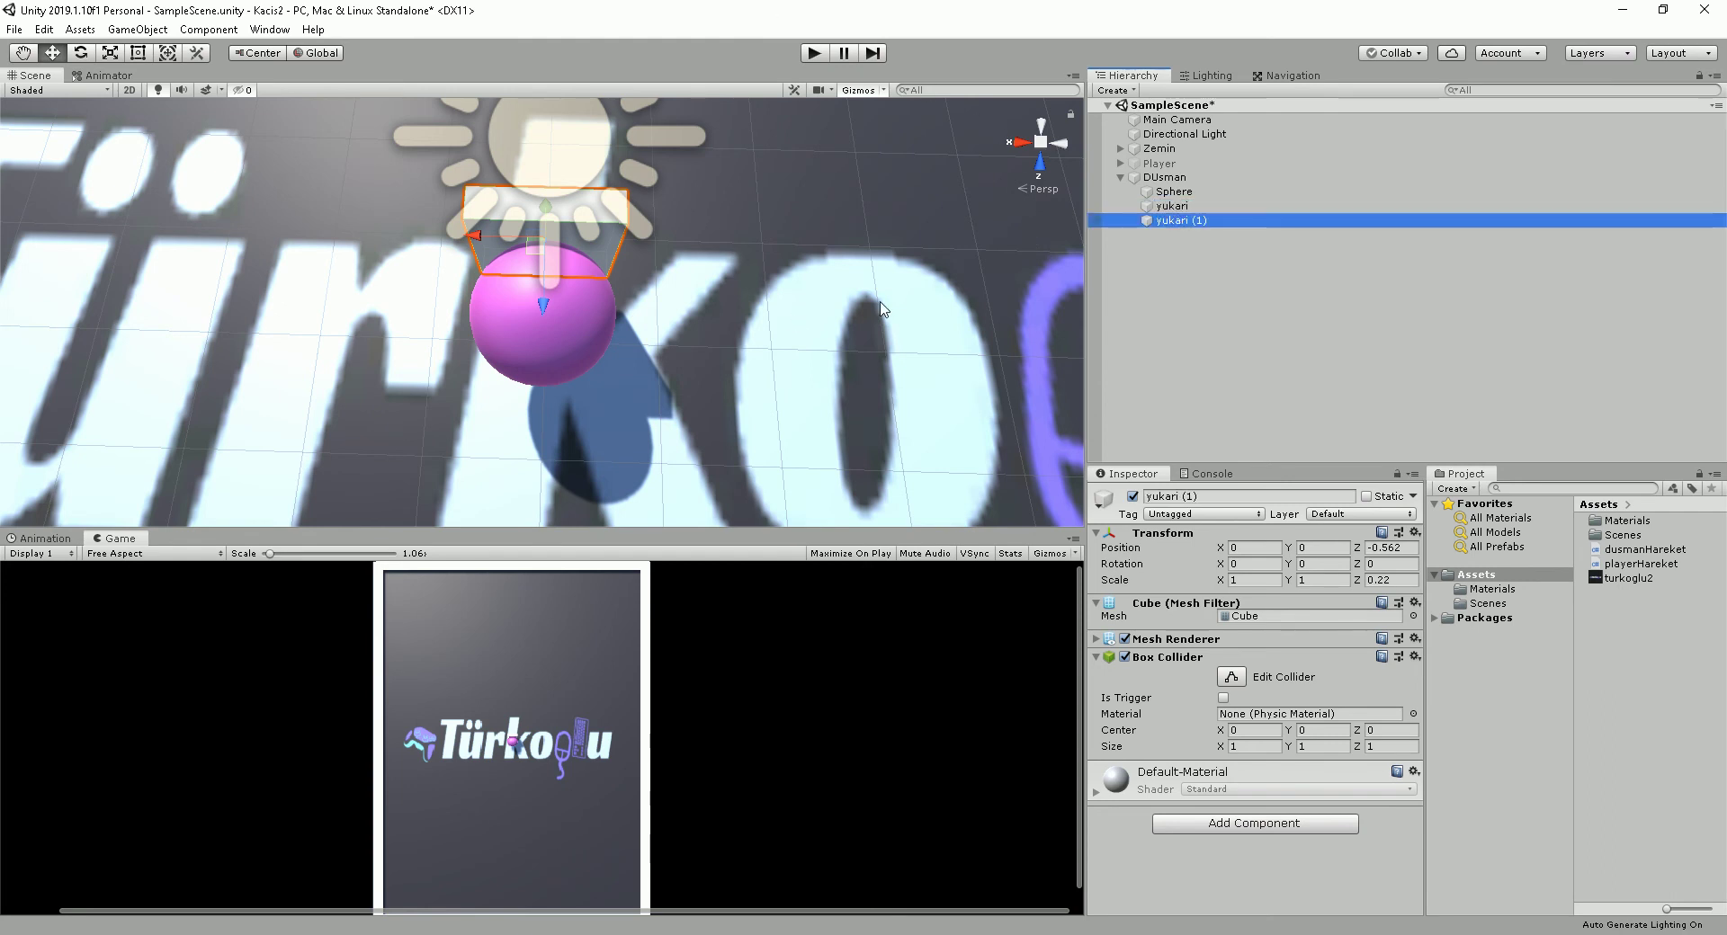
click(1229, 220)
text(asagi)
key(Return)
drag(558, 325, 533, 430)
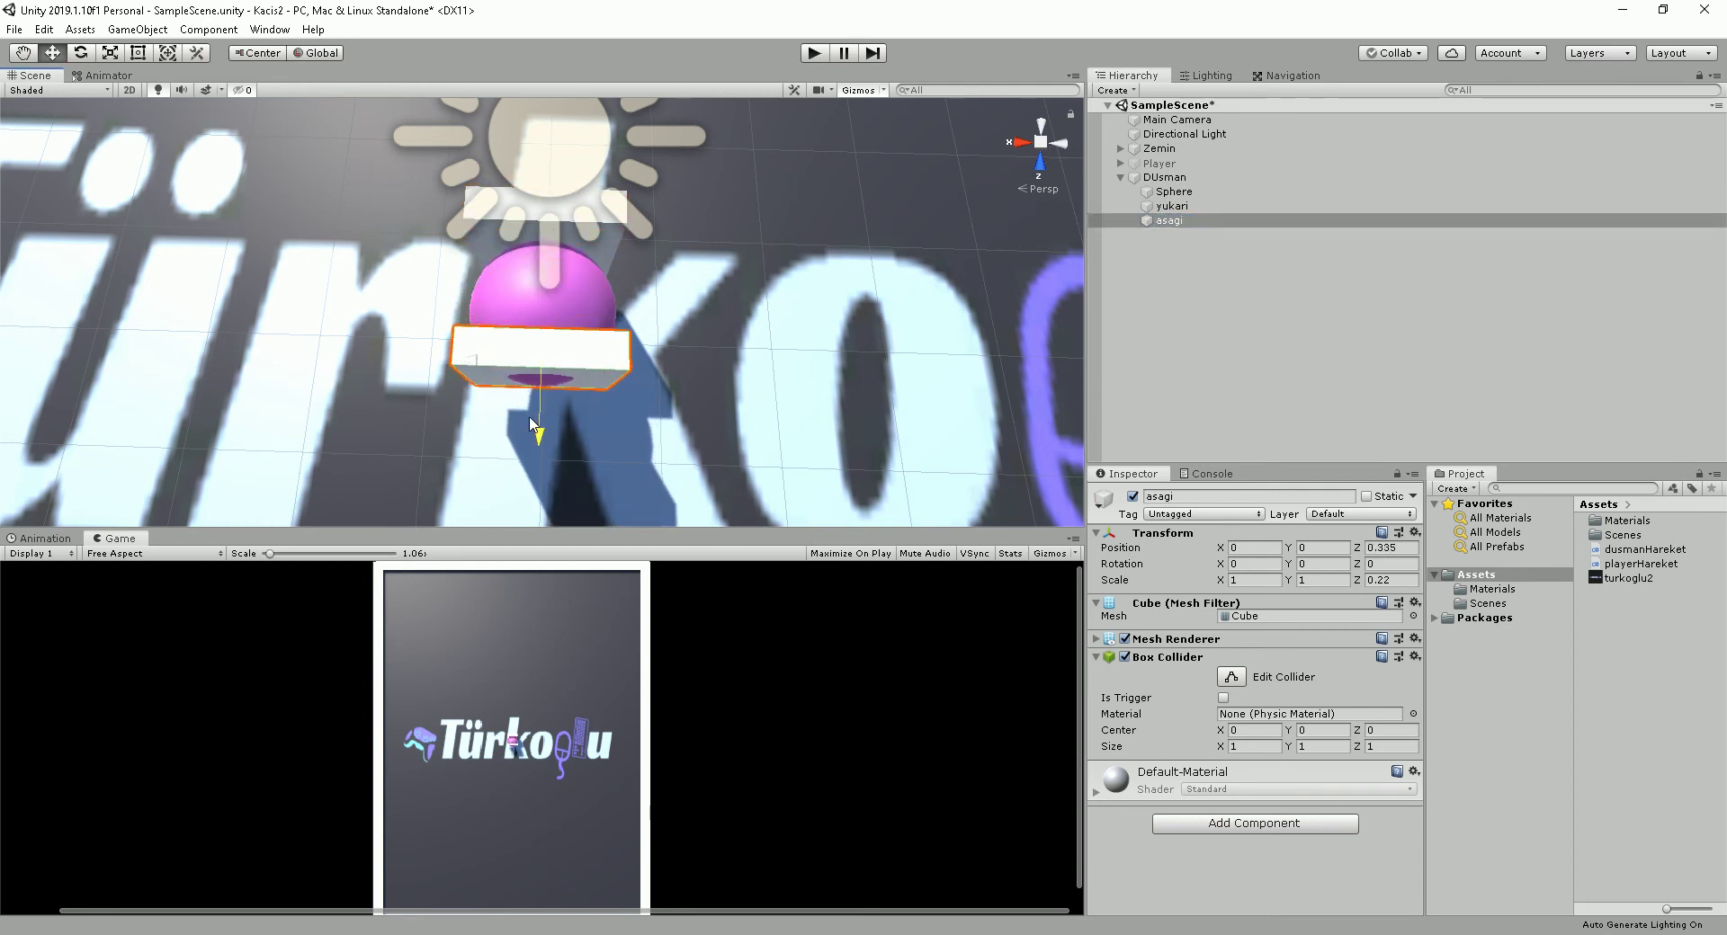
click(1180, 179)
Add a third cube under DUsman and narrow its X scale to 0.16.
right_click(1182, 186)
mouse_move(1250, 369)
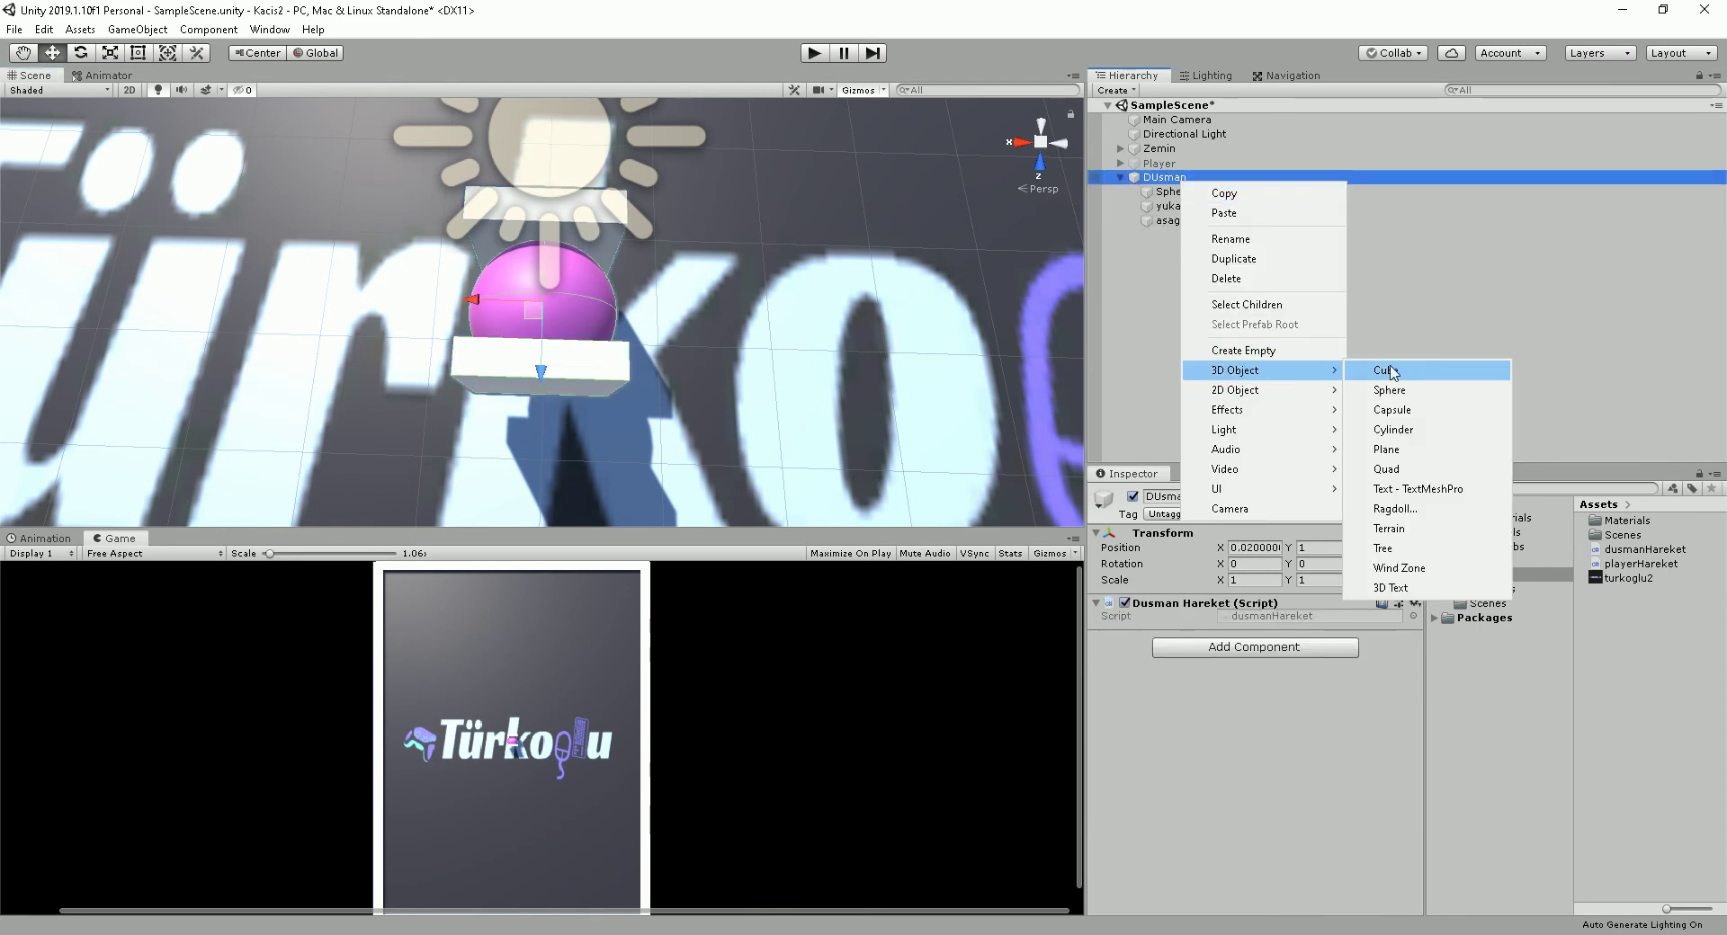
click(1393, 369)
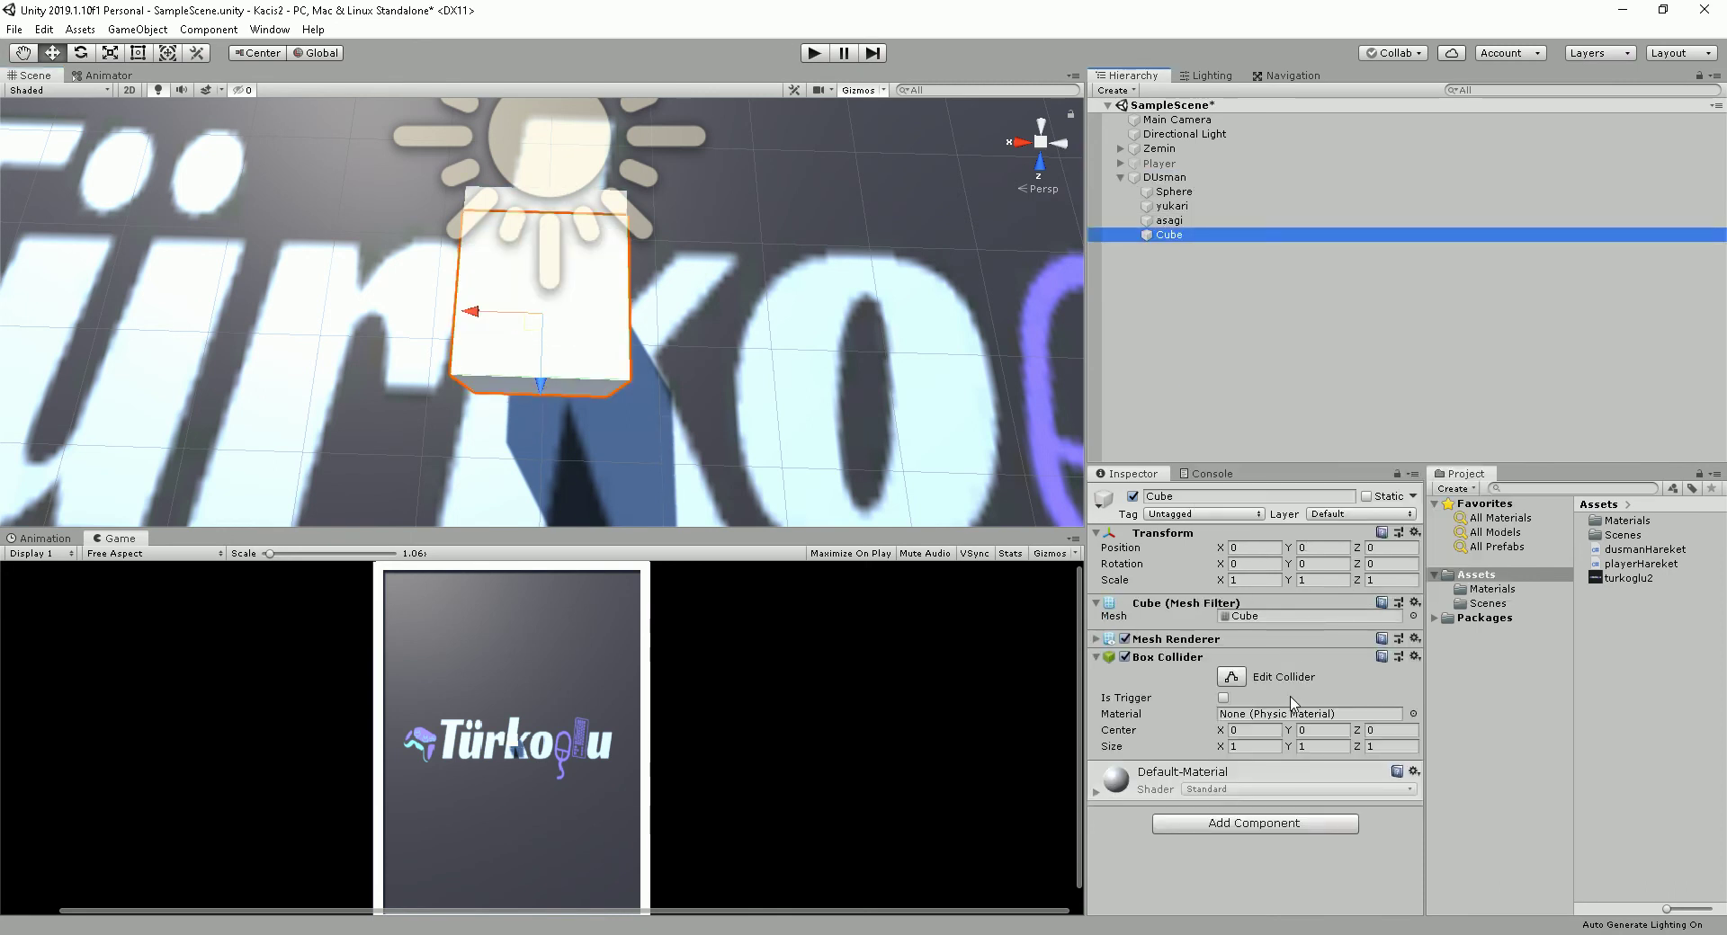
drag(1225, 582, 1196, 583)
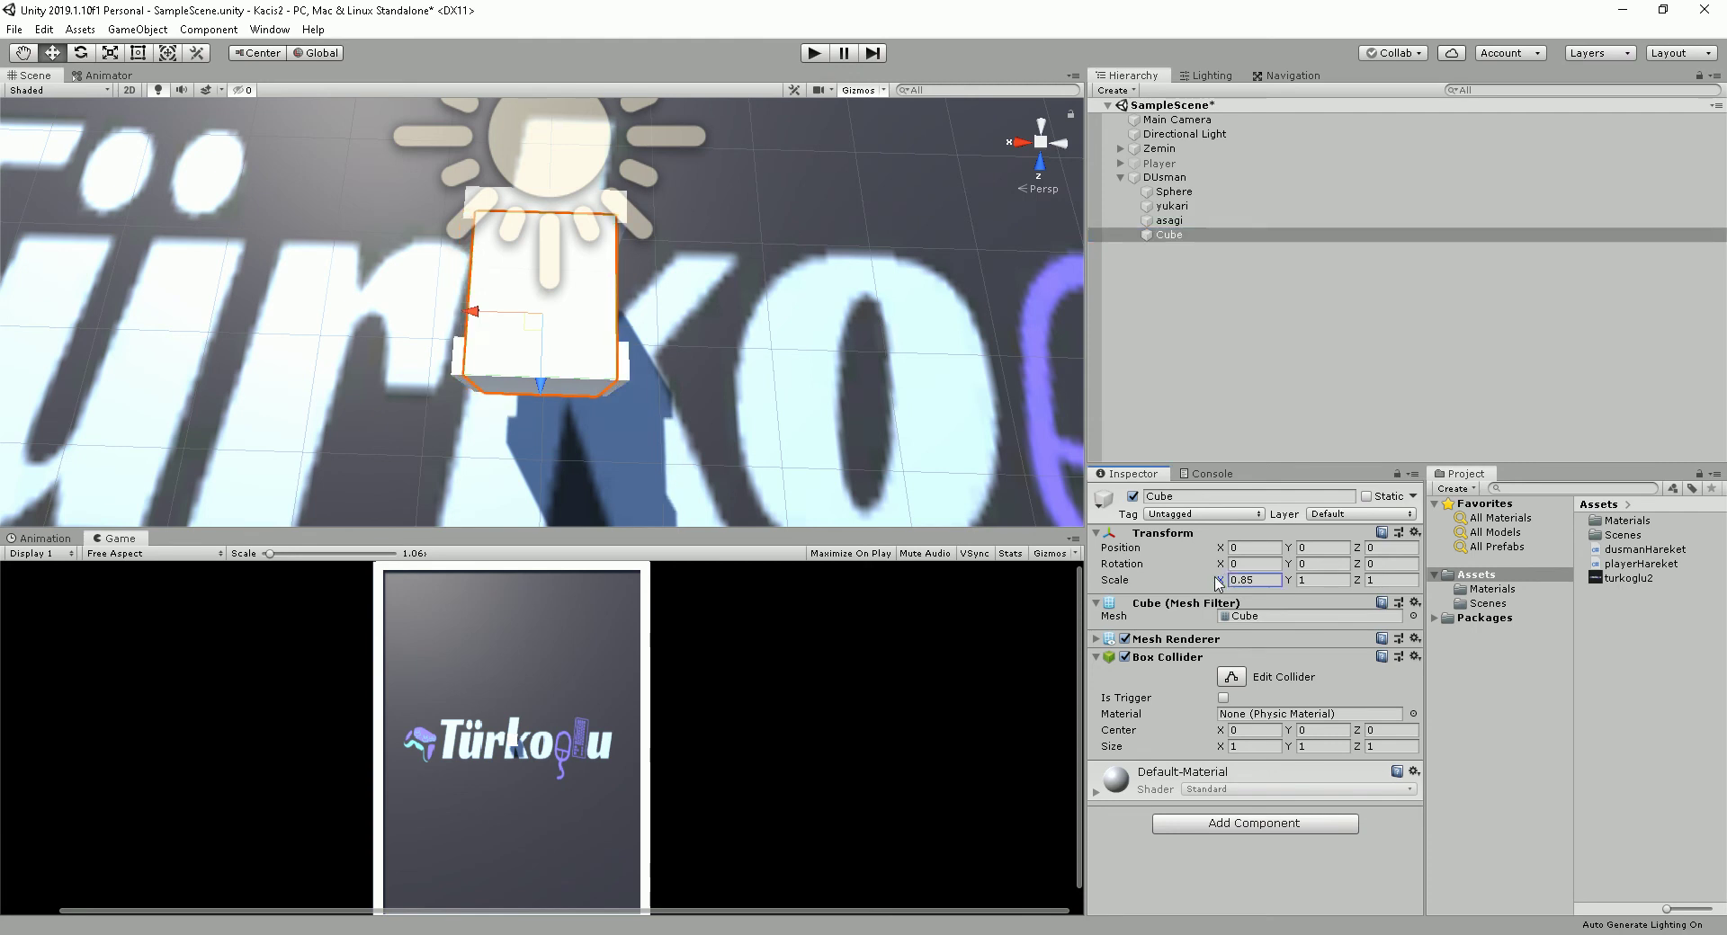
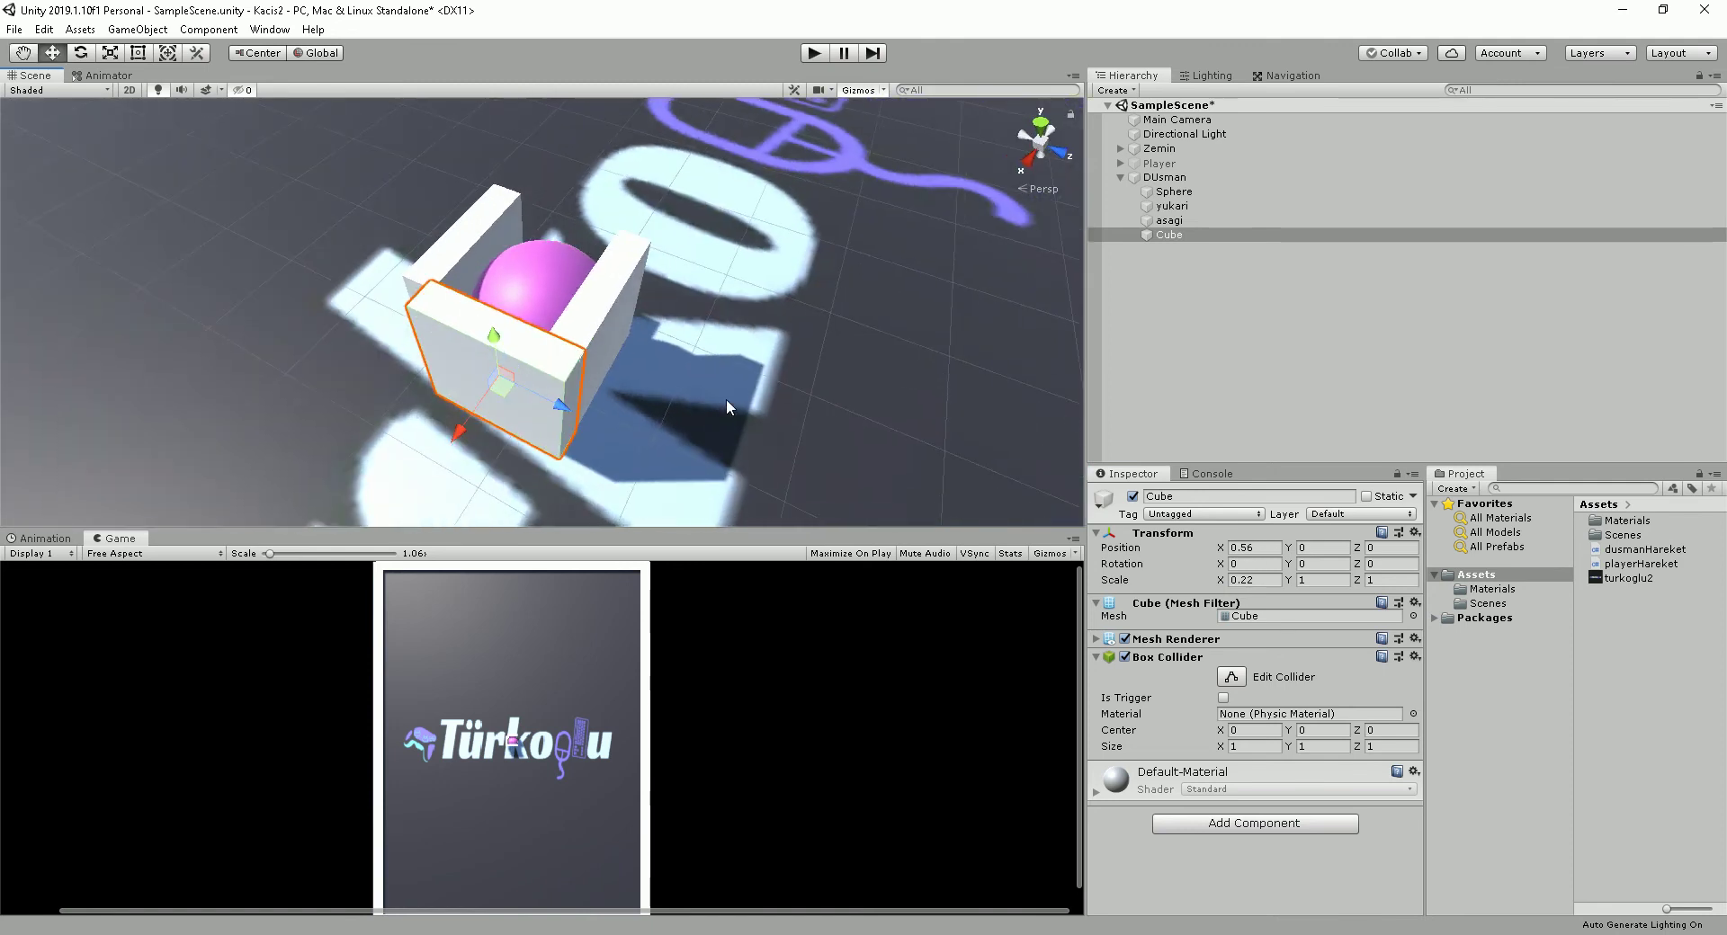
Shift the new wall slightly forward beside the sphere and rename it sol.
drag(566, 427, 551, 416)
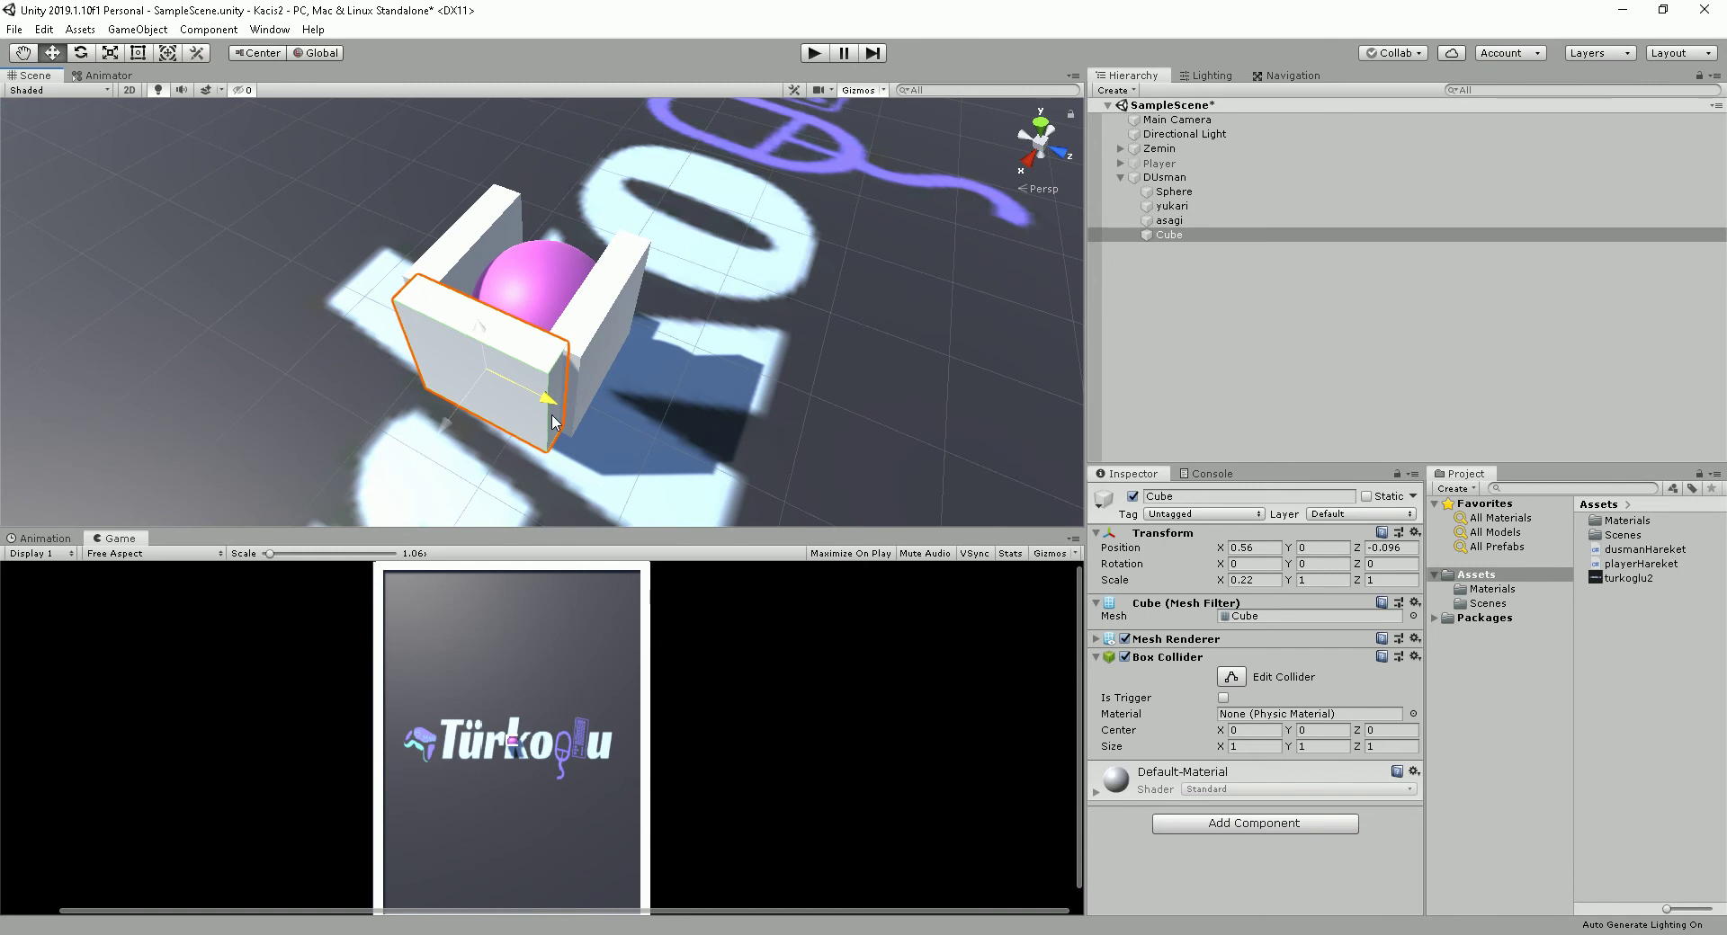
click(1202, 237)
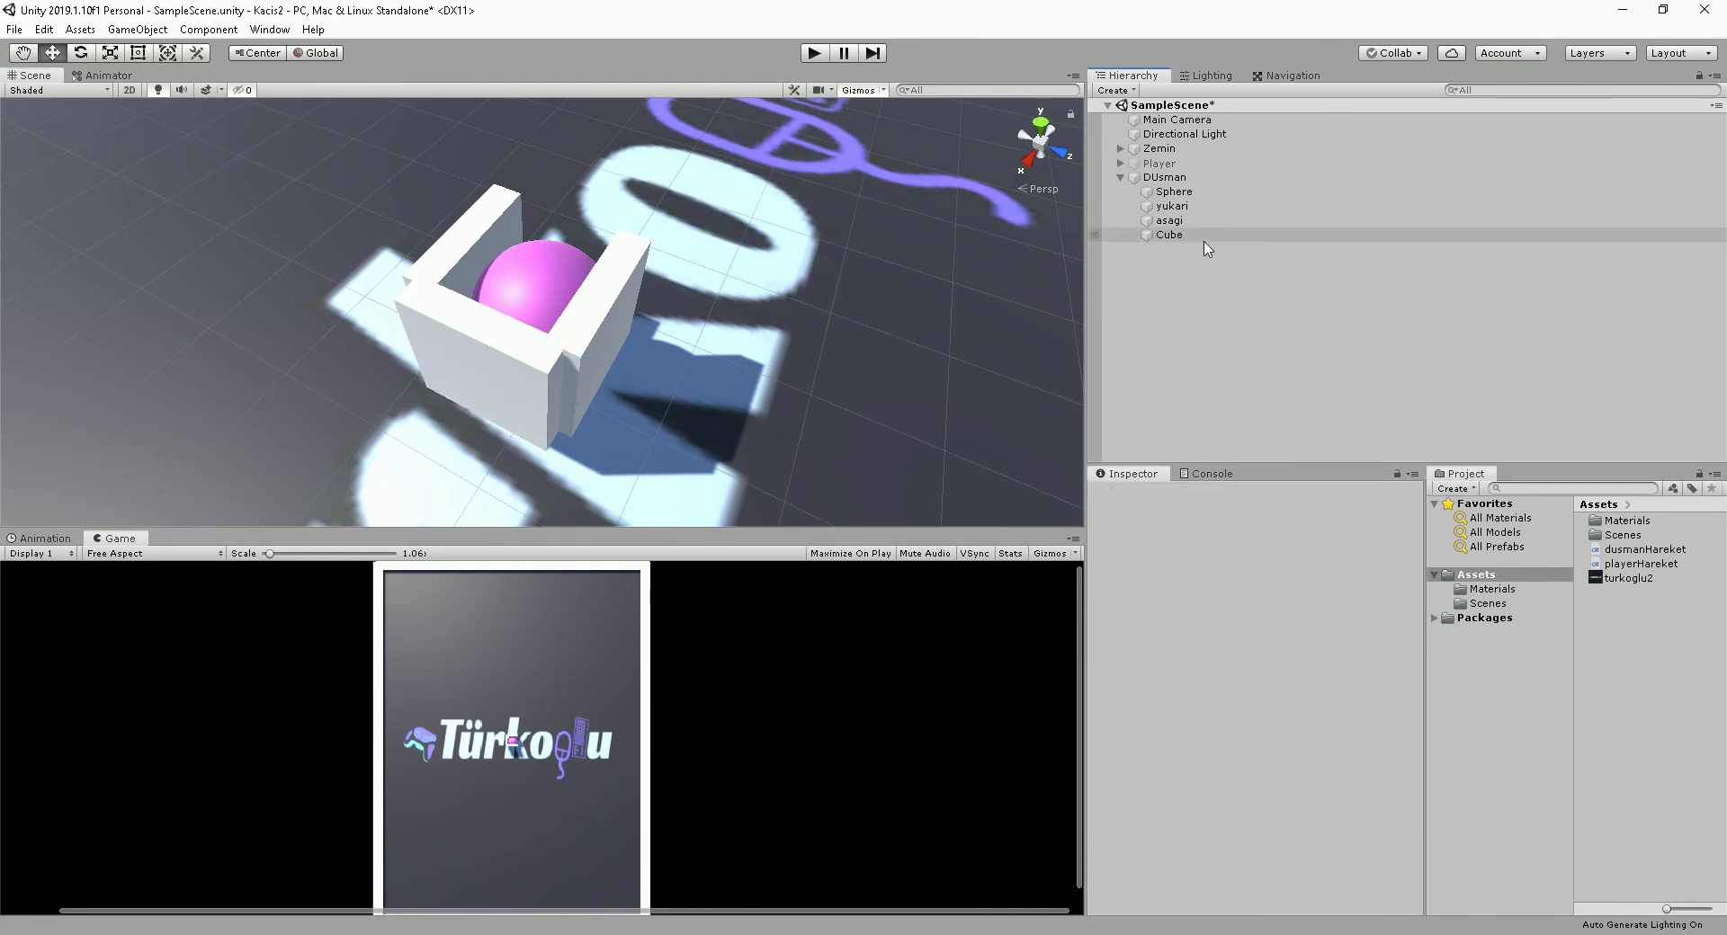
text(s)
key(Return)
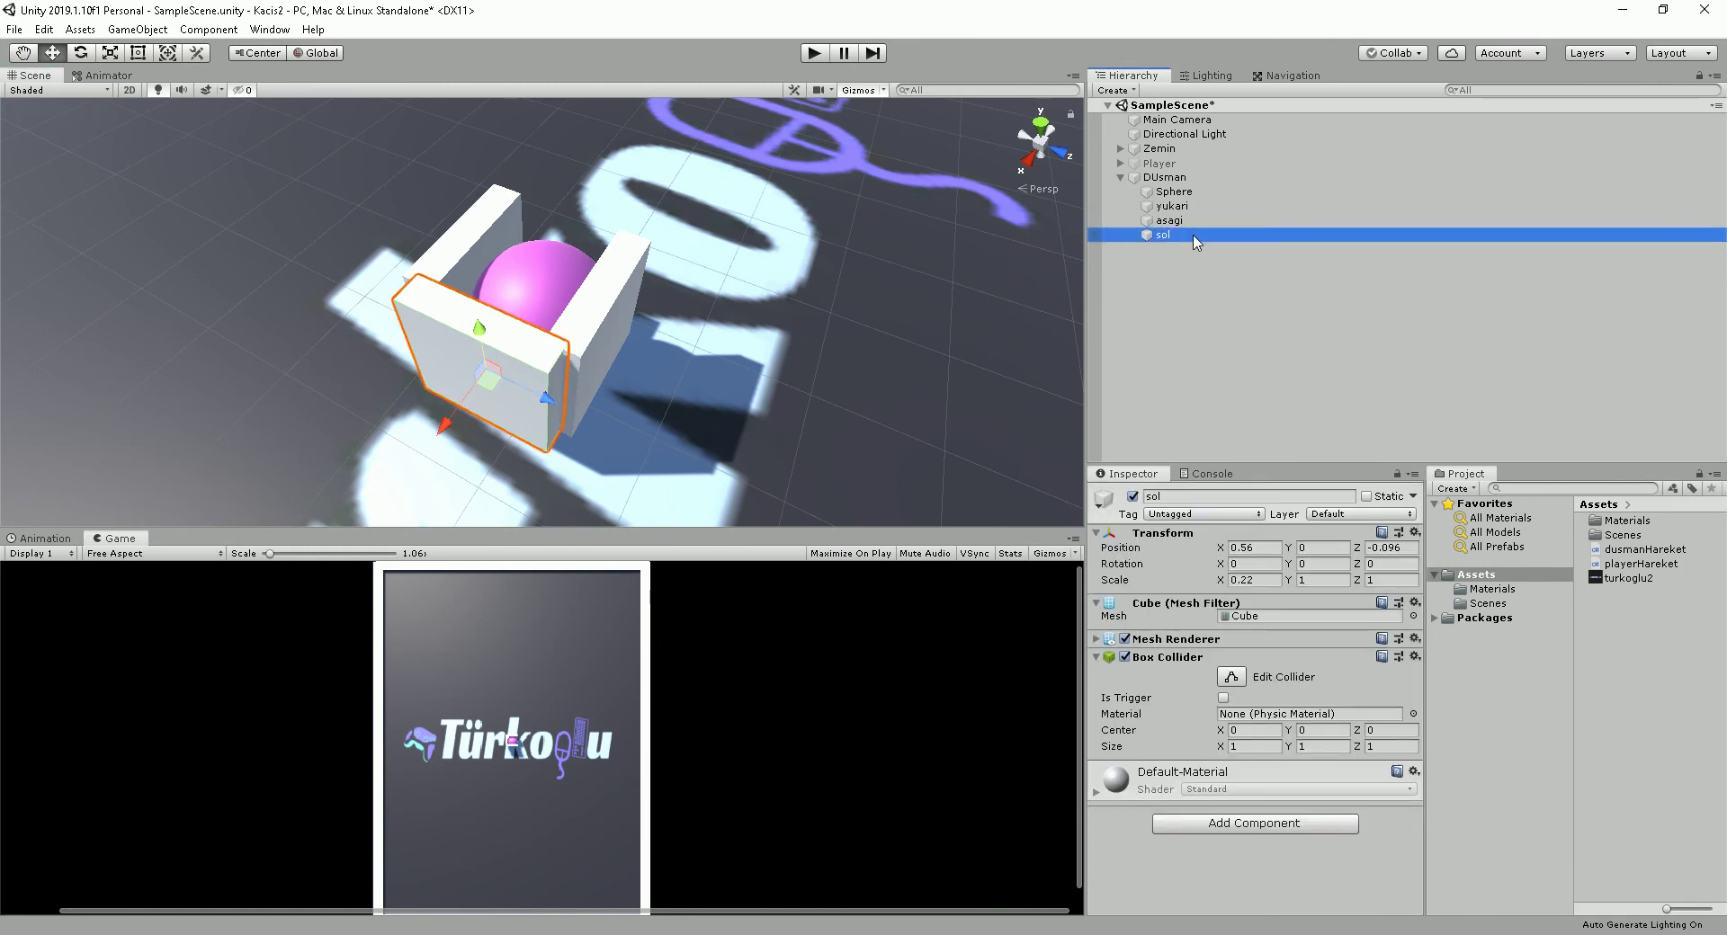
Duplicate sol as sag and move it along X to the sphere's opposite side.
key(ctrl+d)
click(1227, 250)
text(sag)
key(Return)
mouse_move(454, 410)
mouse_down()
mouse_move(754, 337)
mouse_move(547, 324)
mouse_move(629, 313)
mouse_move(867, 369)
mouse_up()
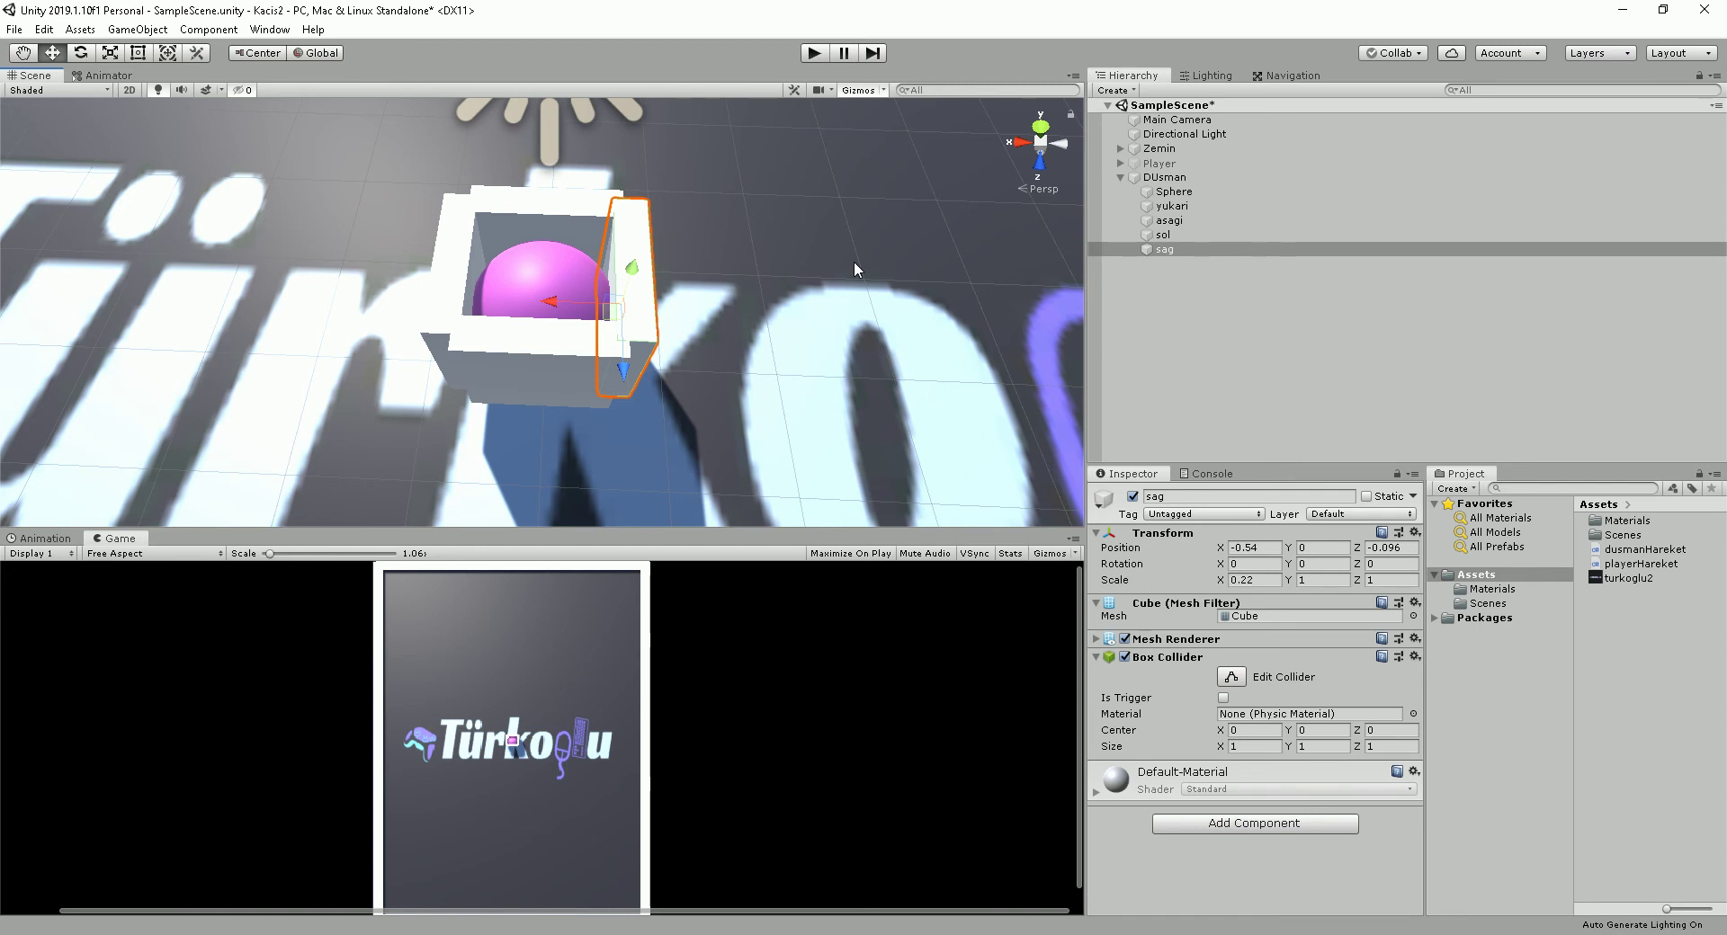
Select yukari through sag, disable their Mesh Renderer and remove their Box Collider.
click(1172, 206)
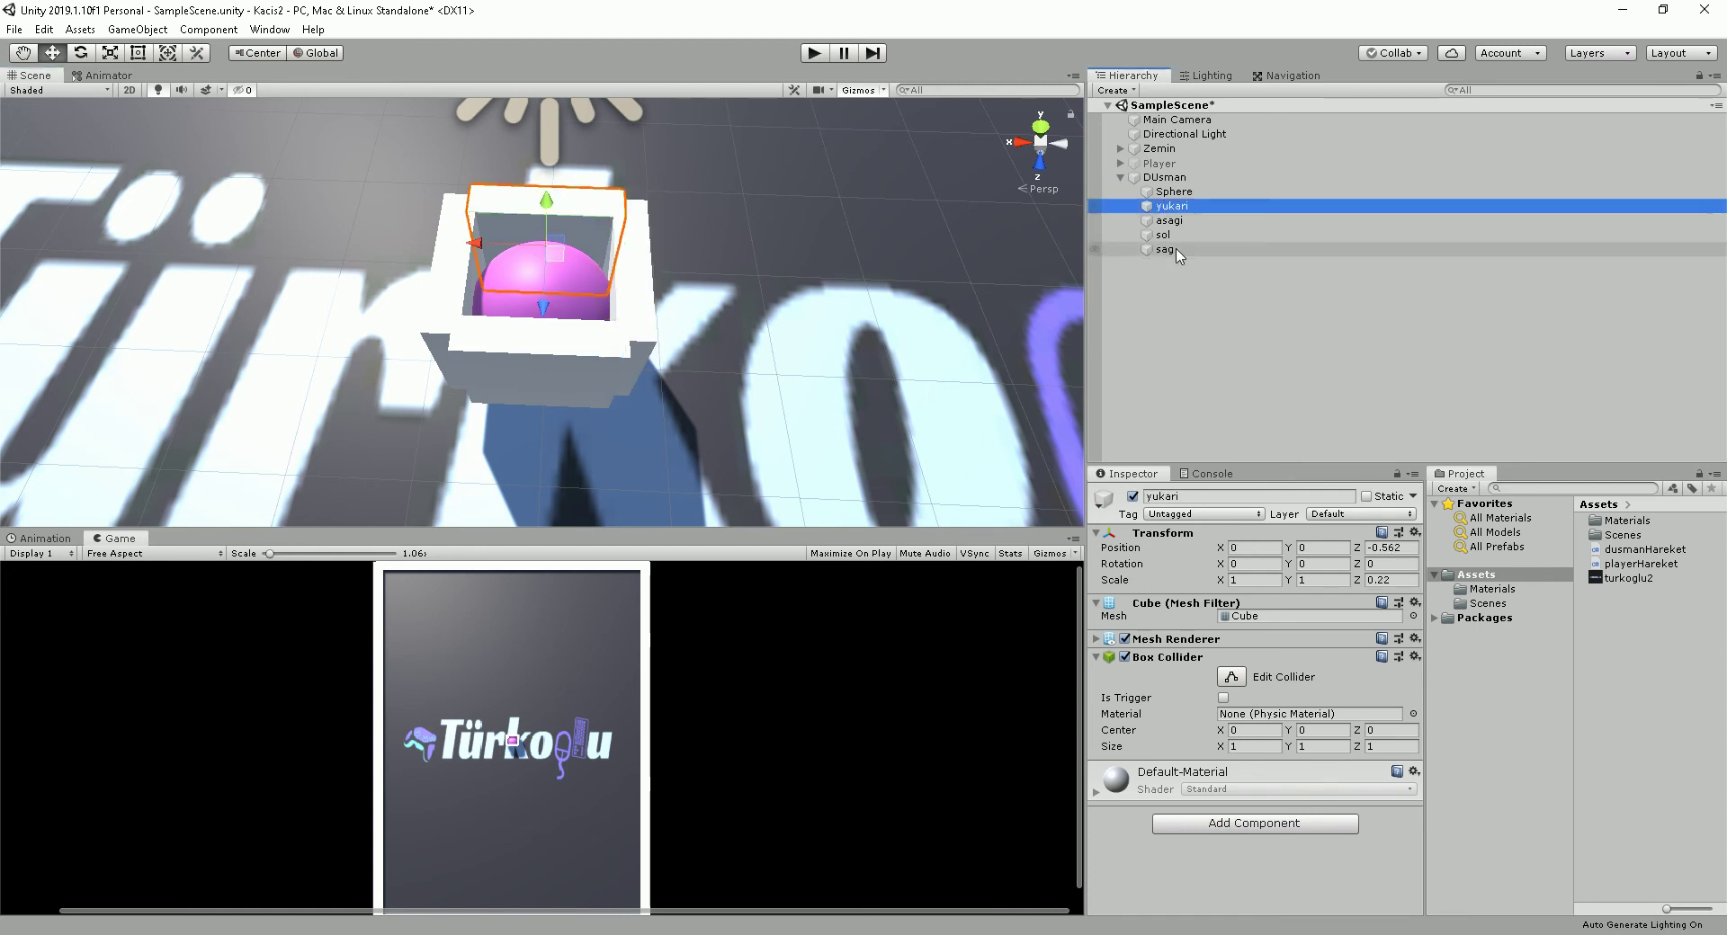
shift+click(1165, 249)
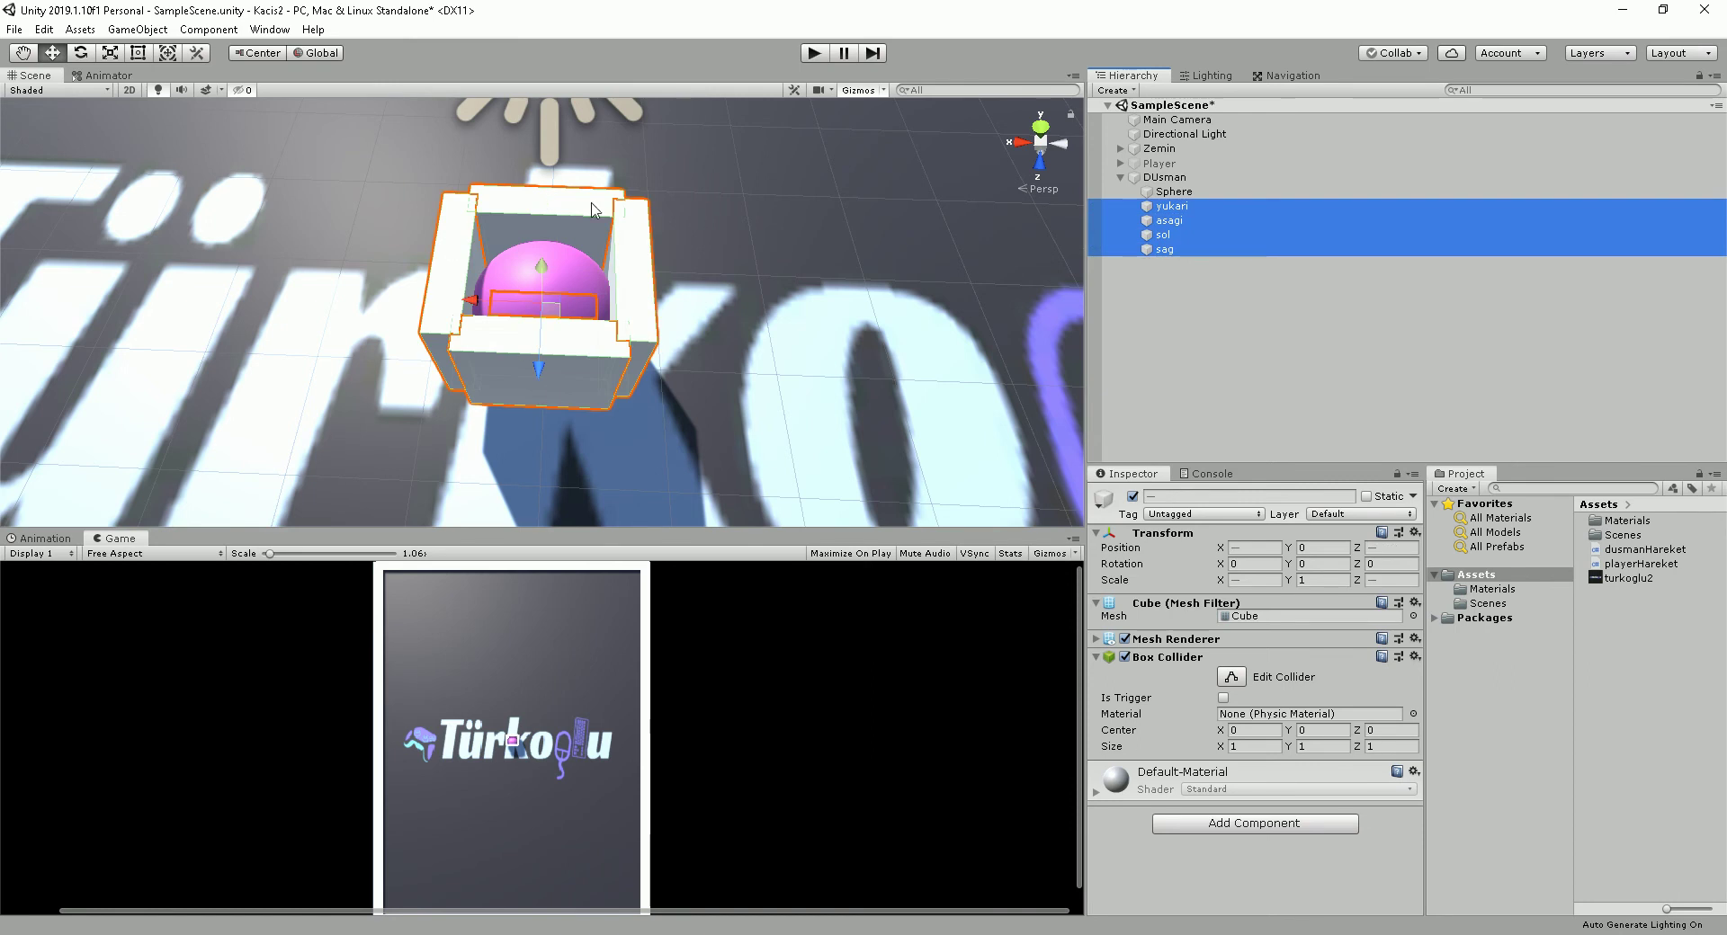
click(1125, 639)
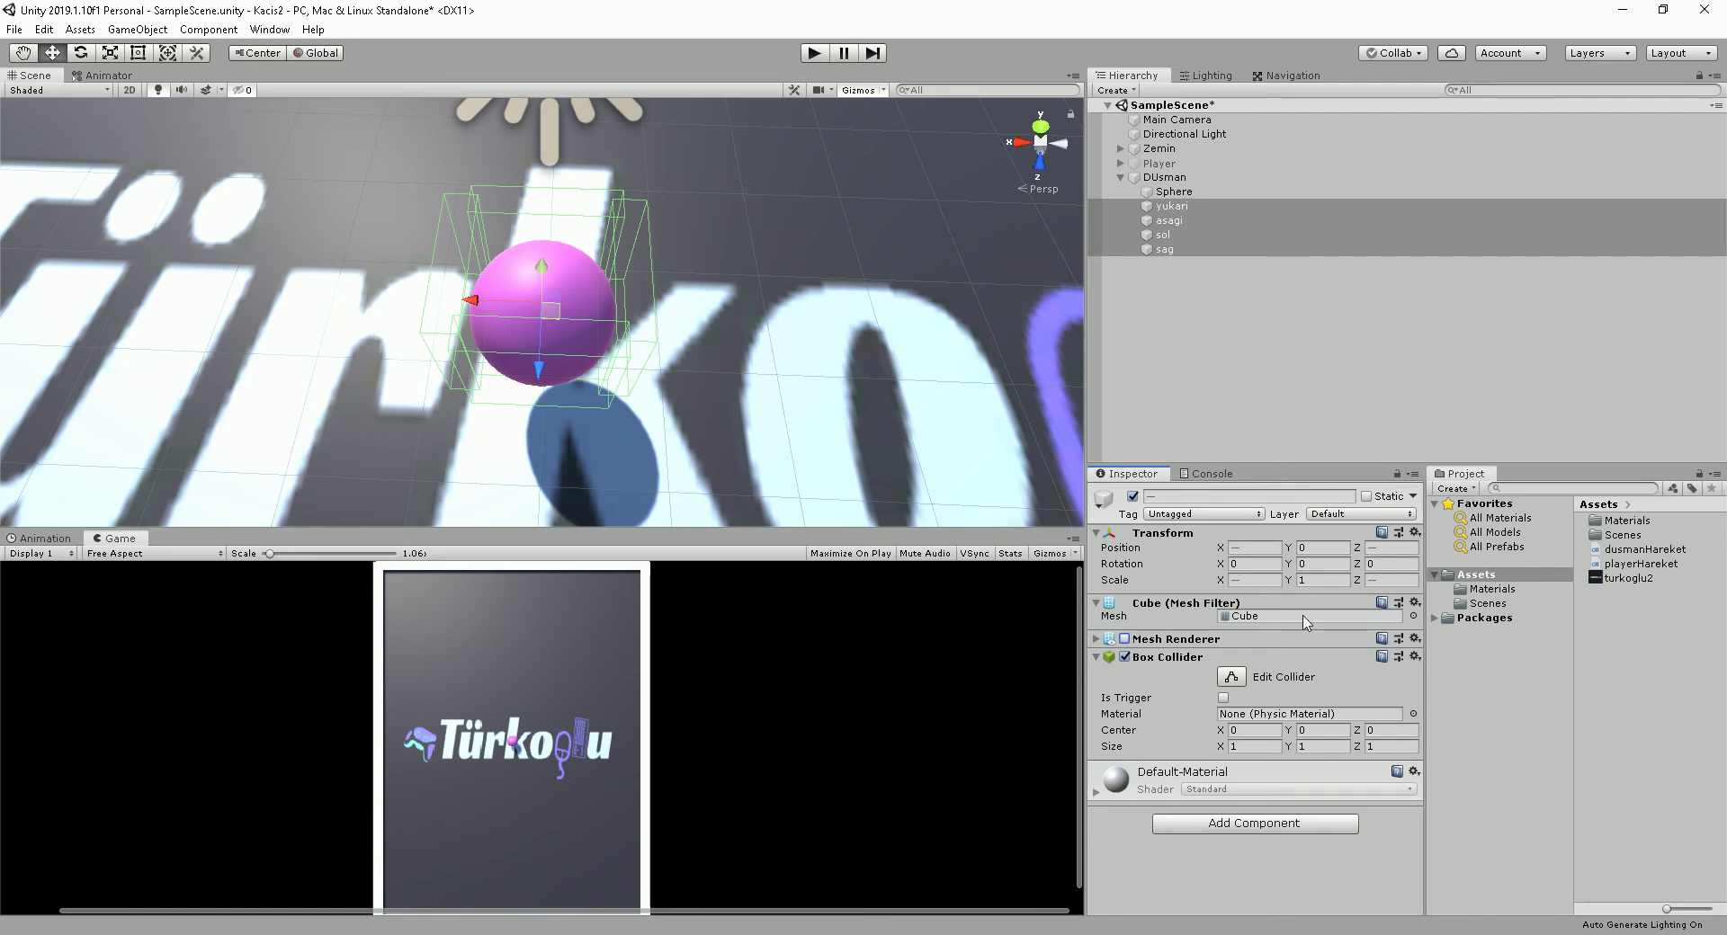
click(1414, 659)
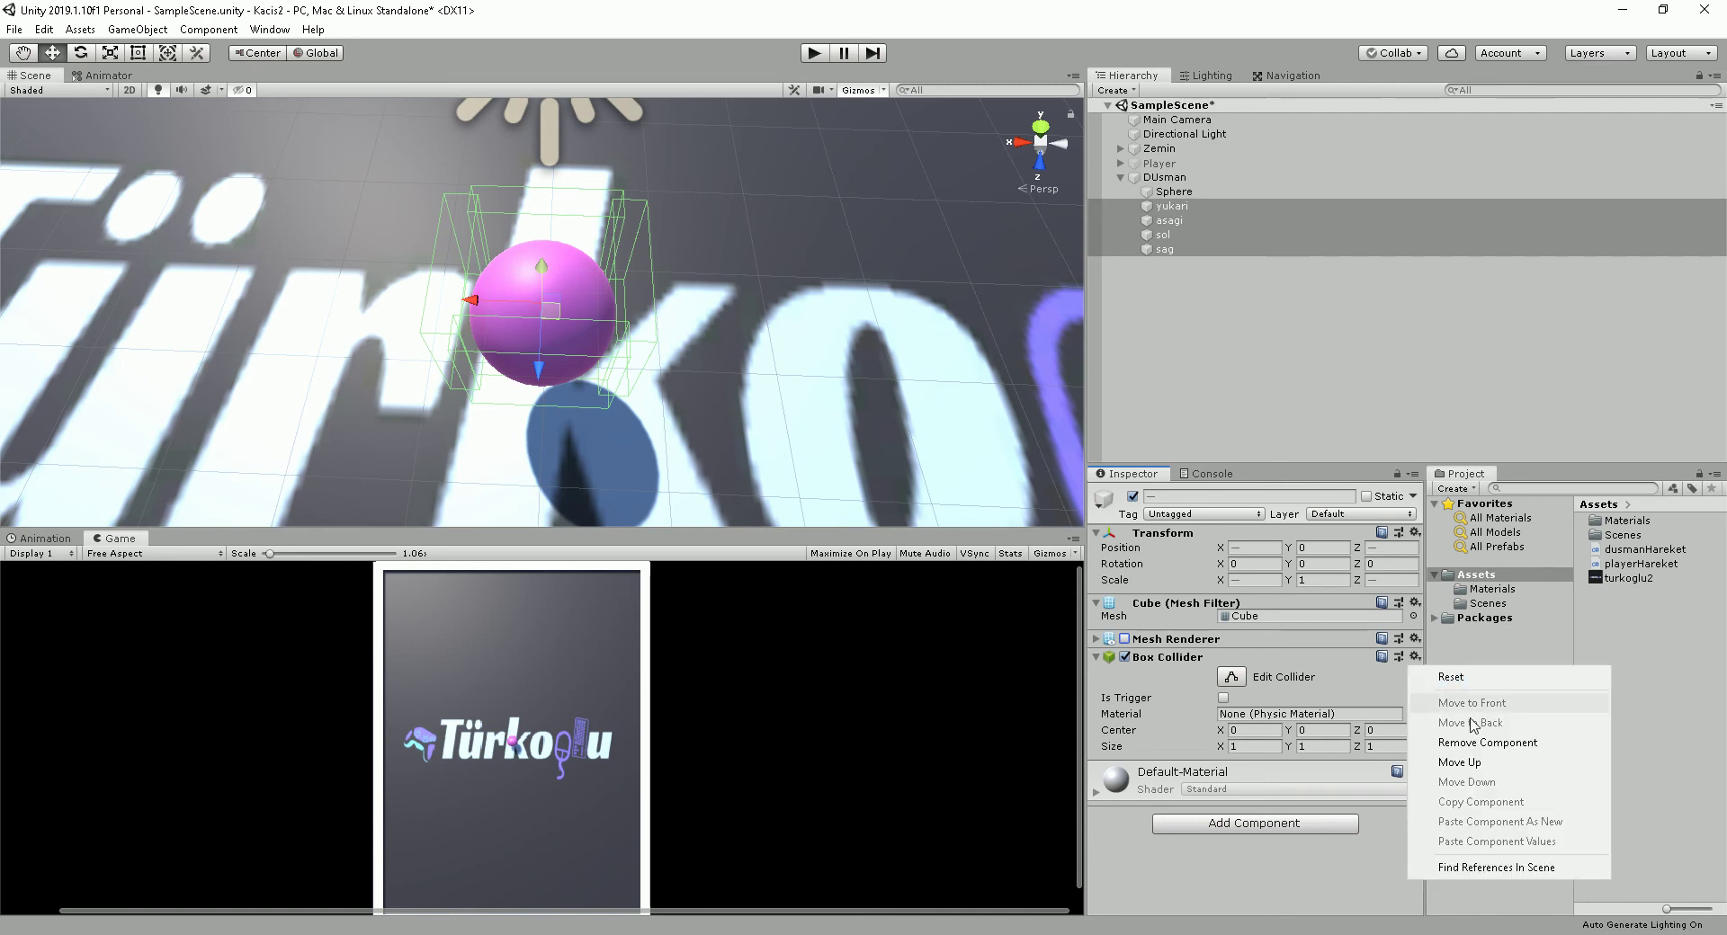
click(1506, 754)
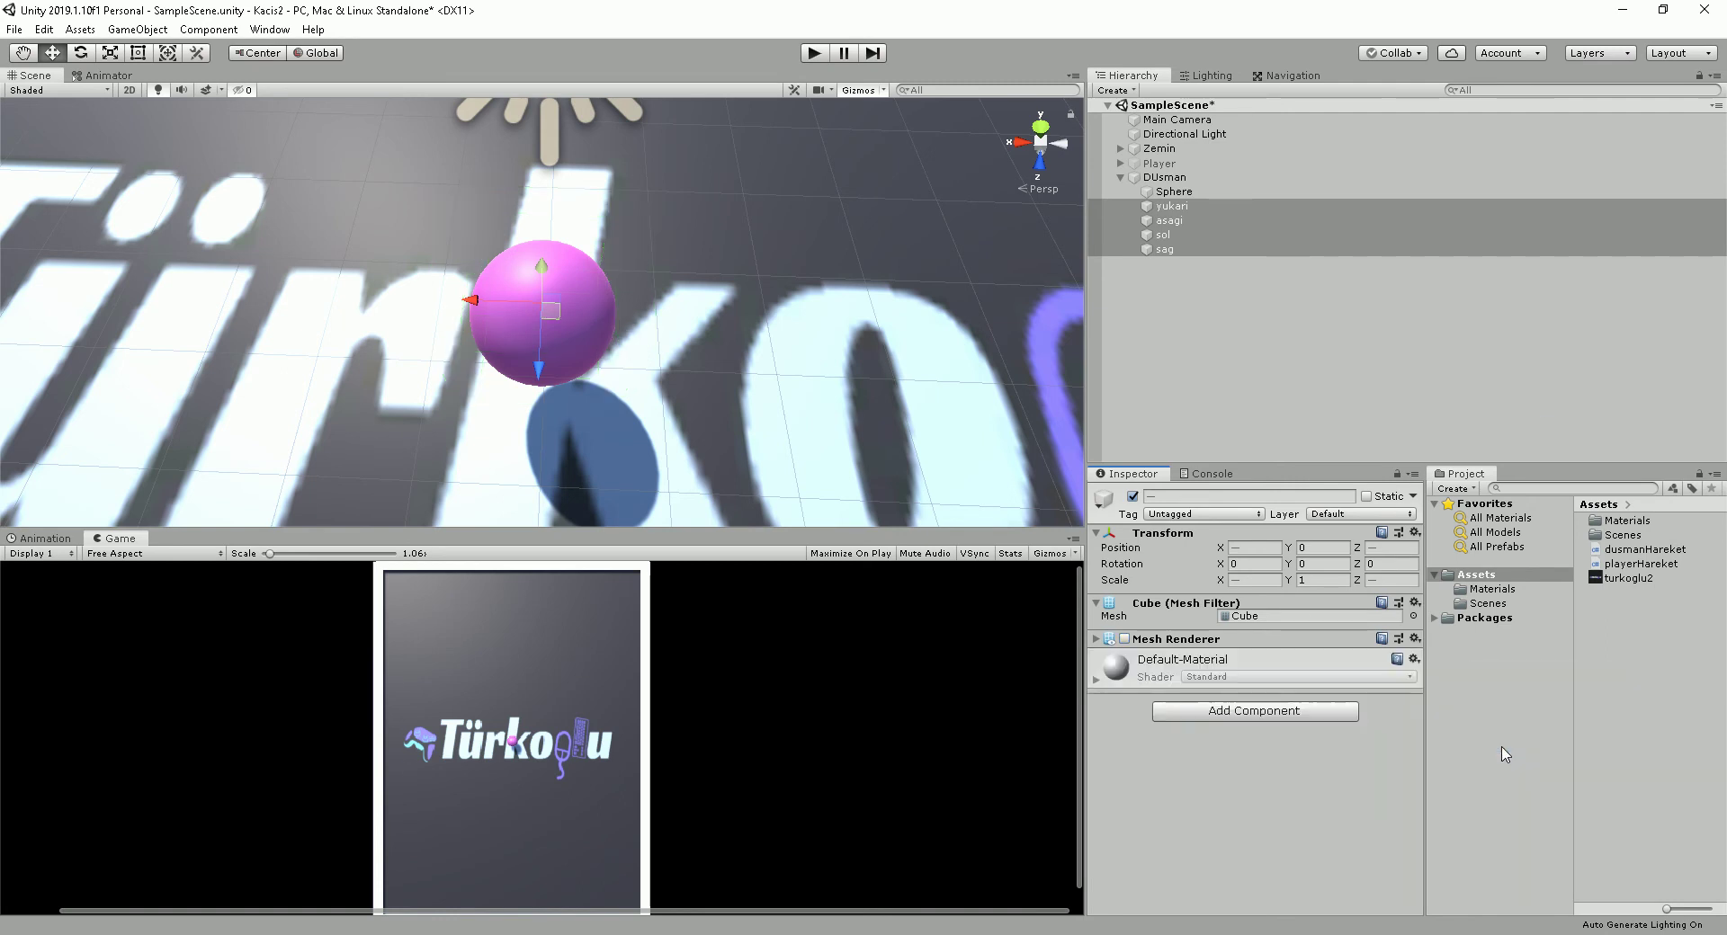
Check the sol and asagi walls individually, ending with yukari selected.
click(1180, 210)
click(1184, 236)
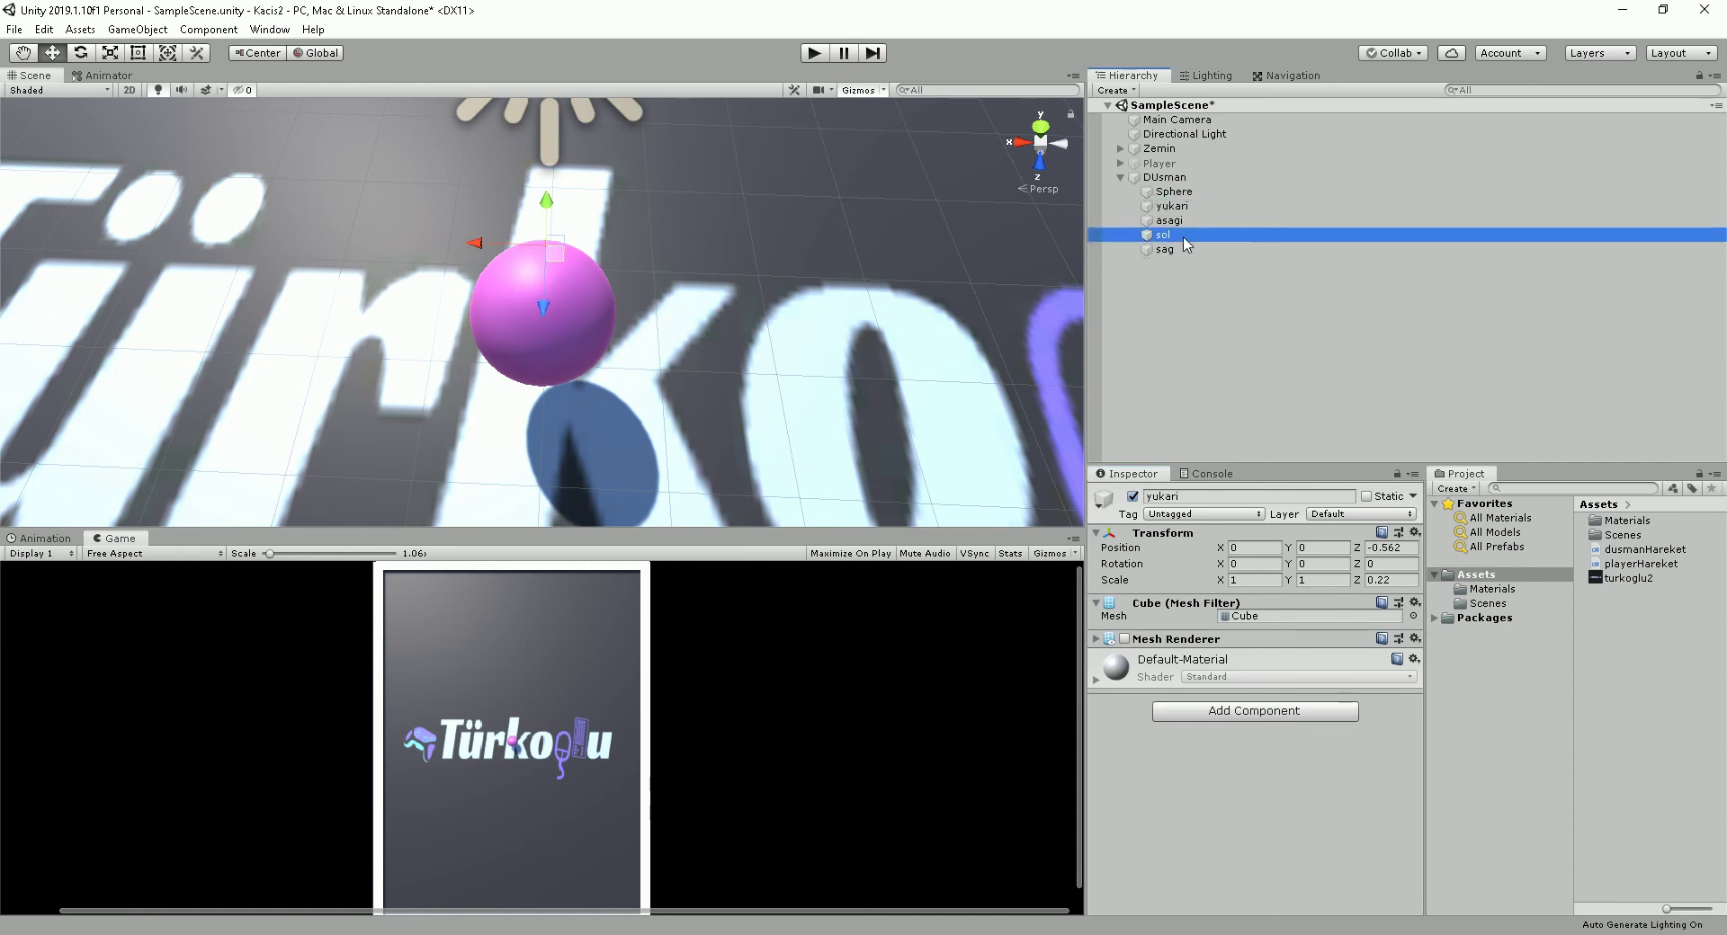
click(1191, 223)
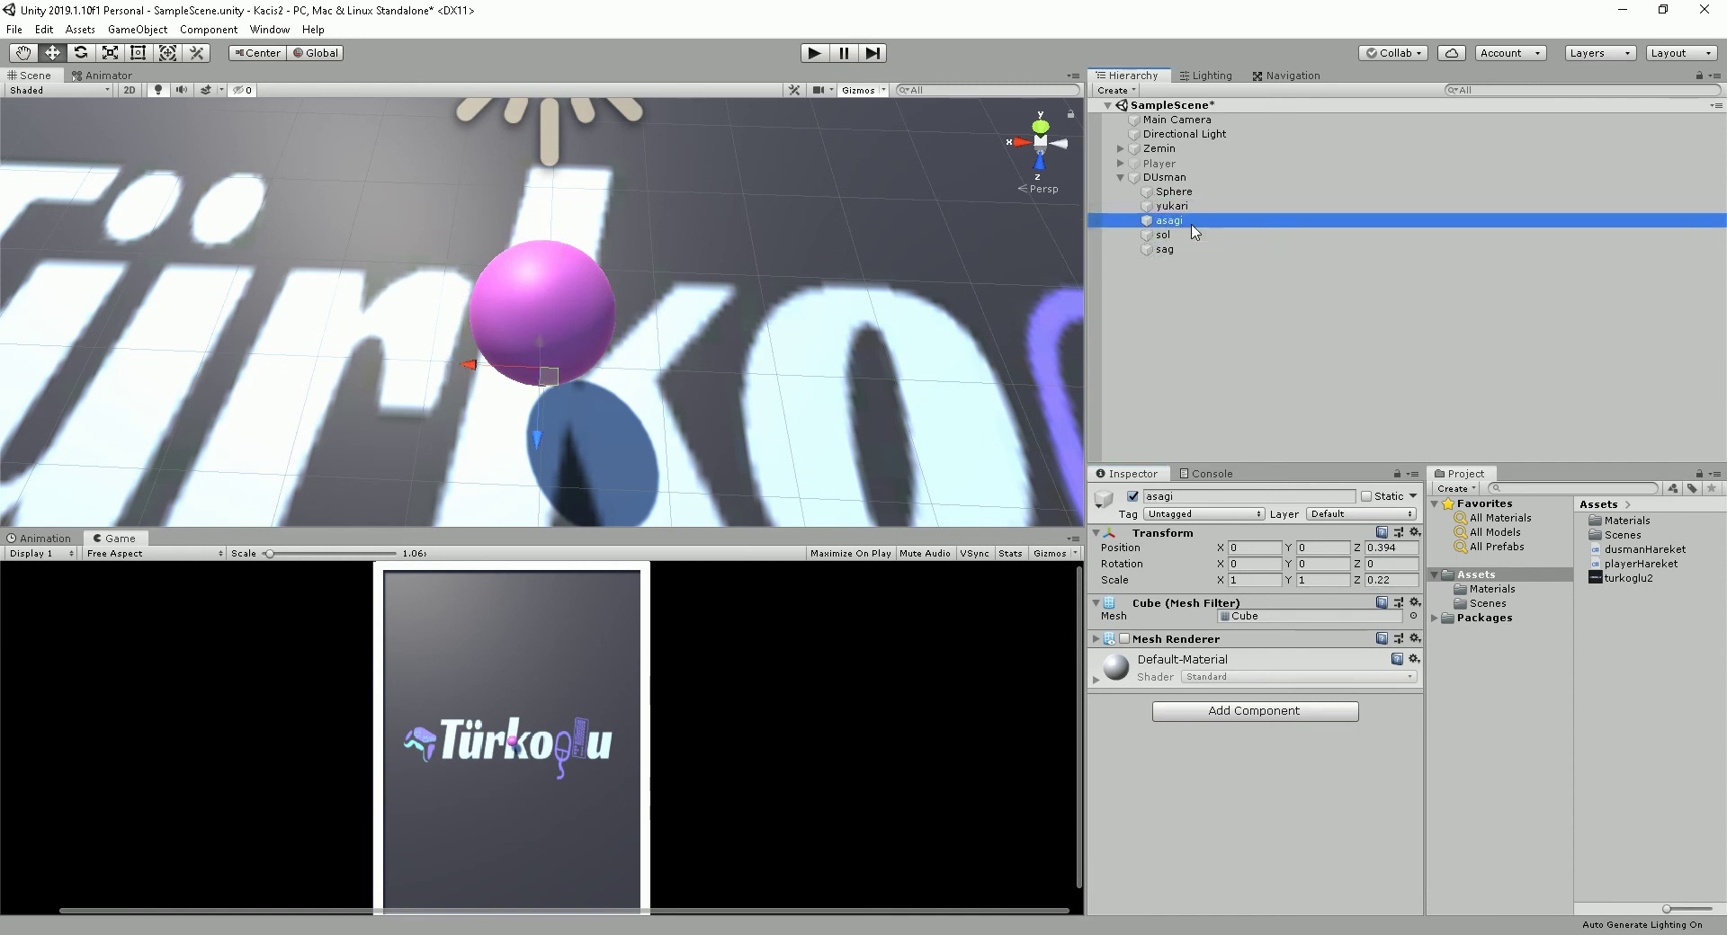
click(1185, 208)
click(1187, 221)
click(1185, 210)
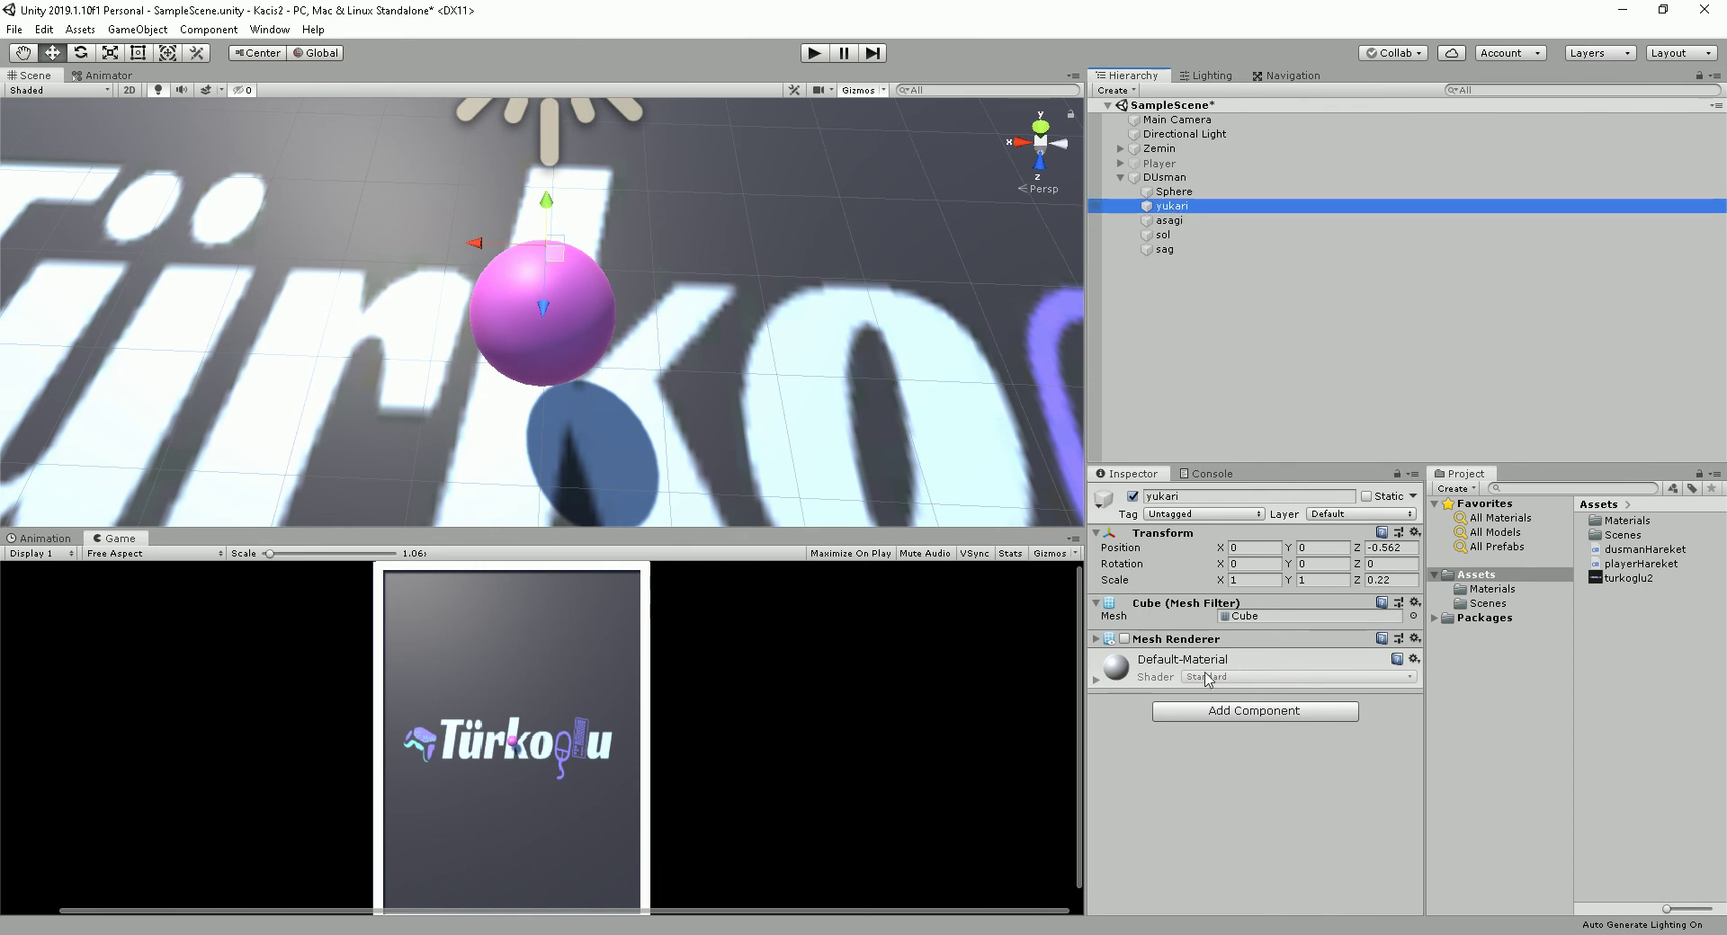
Create and attach a new carpismaYukariKontrol script on yukari, then open it in Visual Studio.
click(1223, 715)
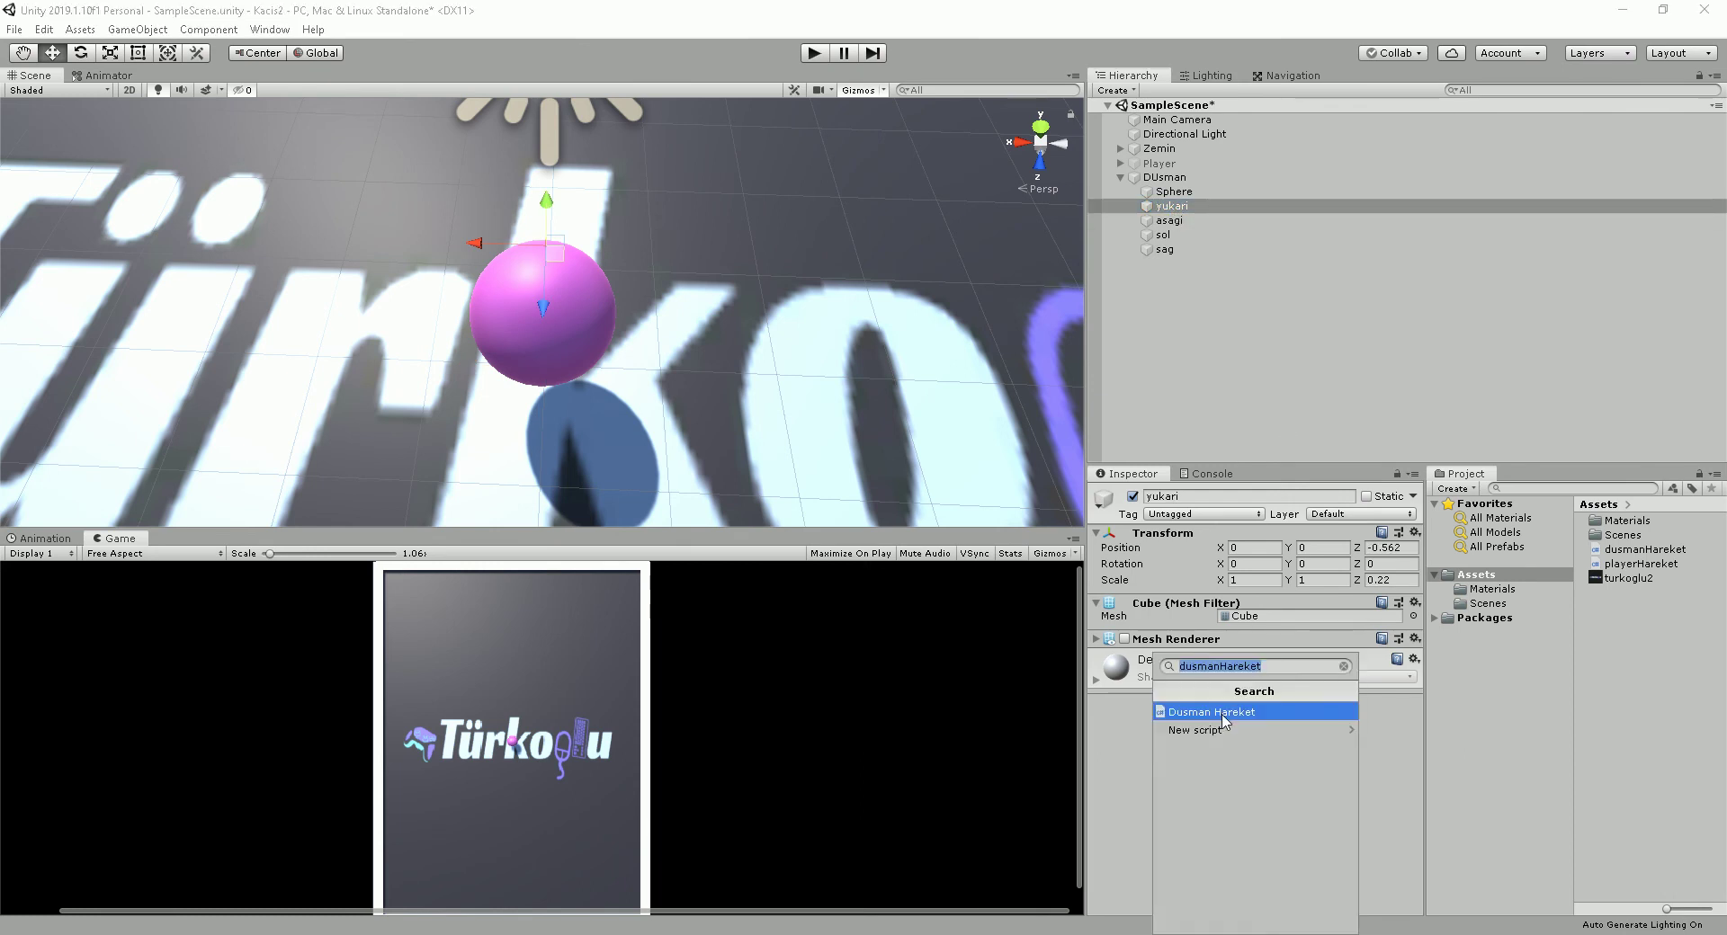
text(carpisma)
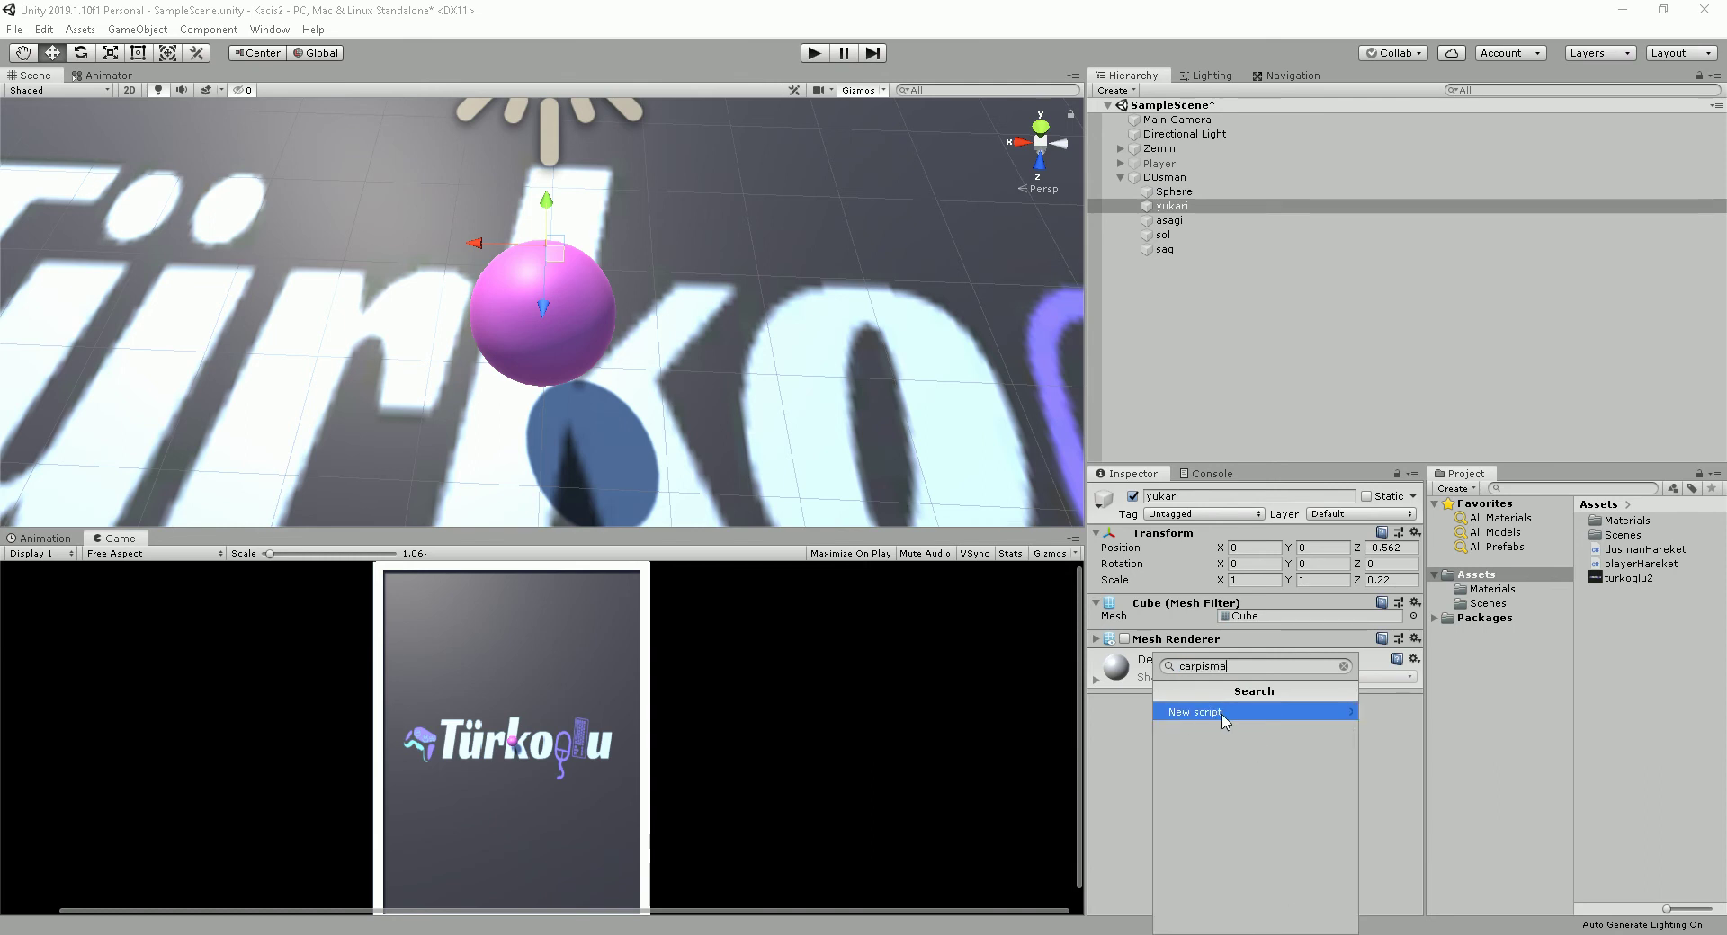
text(Yukari)
text(Kontrol)
click(1223, 715)
key(Return)
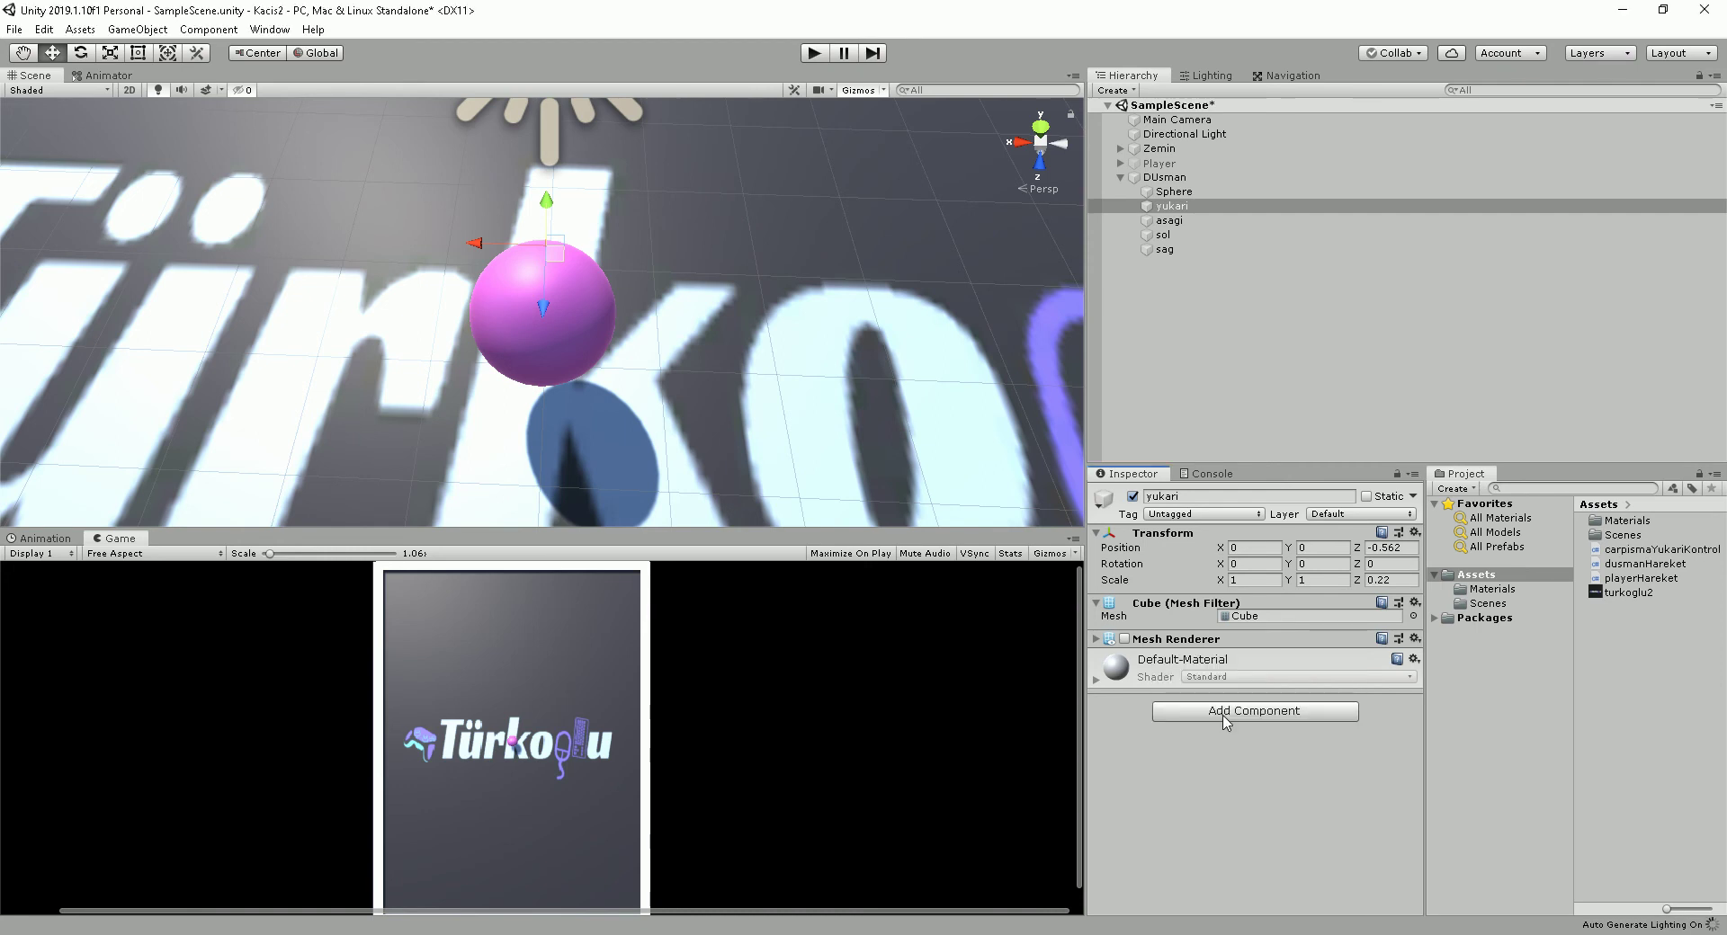
double_click(1262, 670)
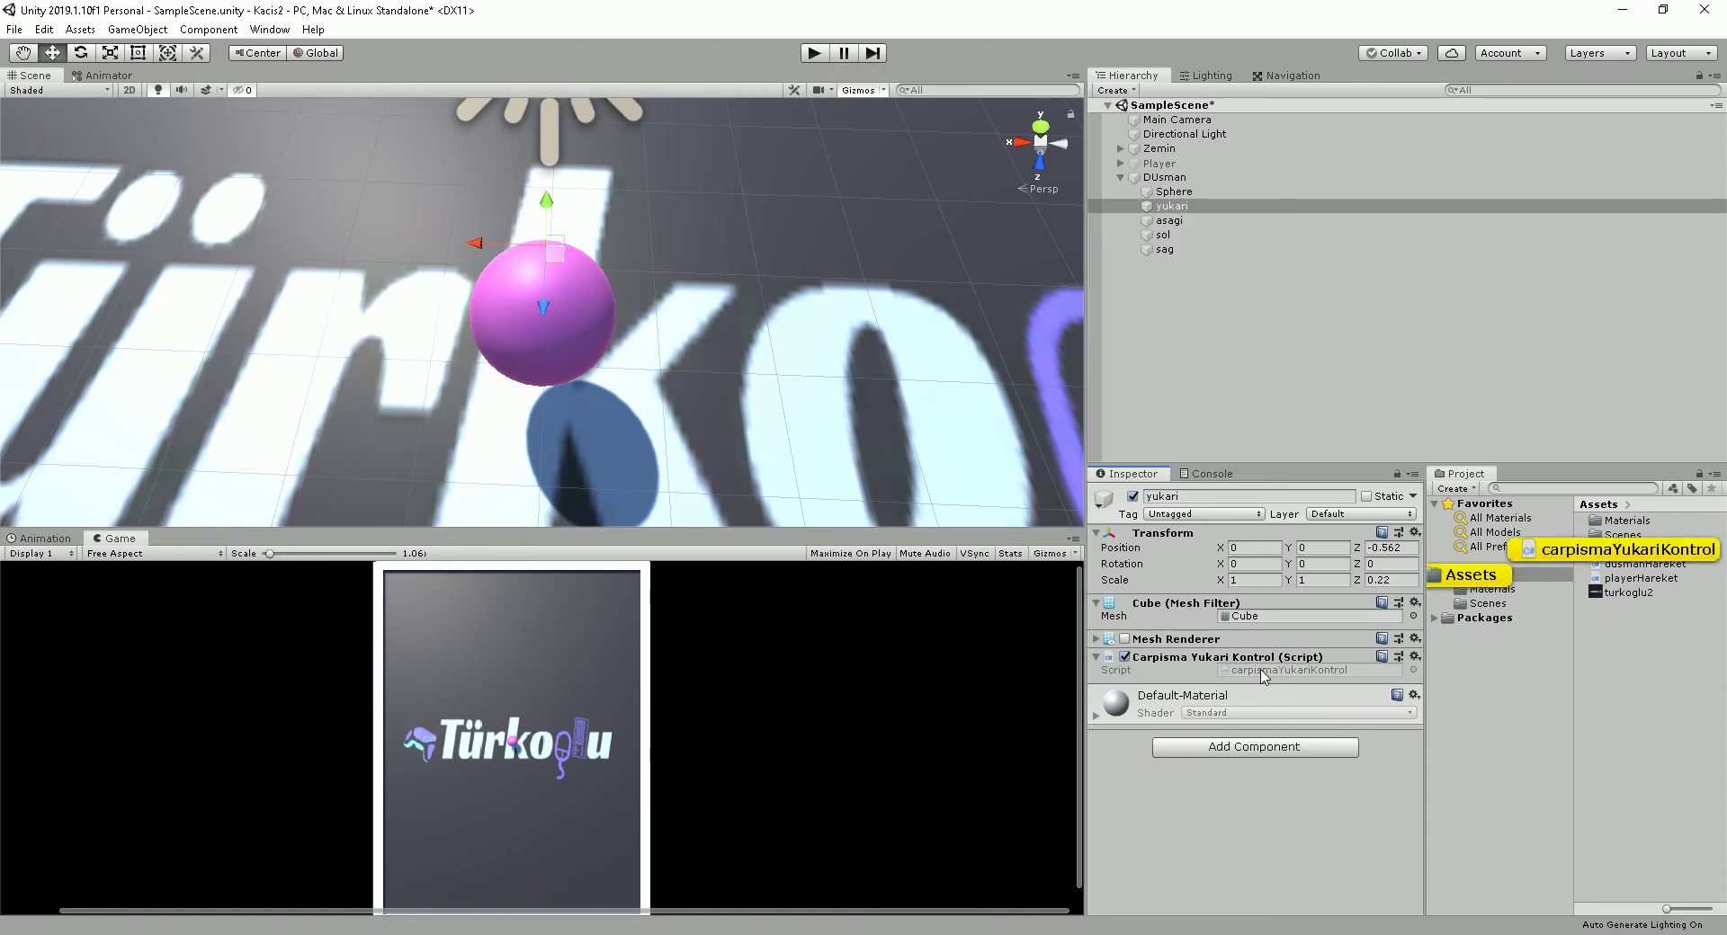
click(259, 193)
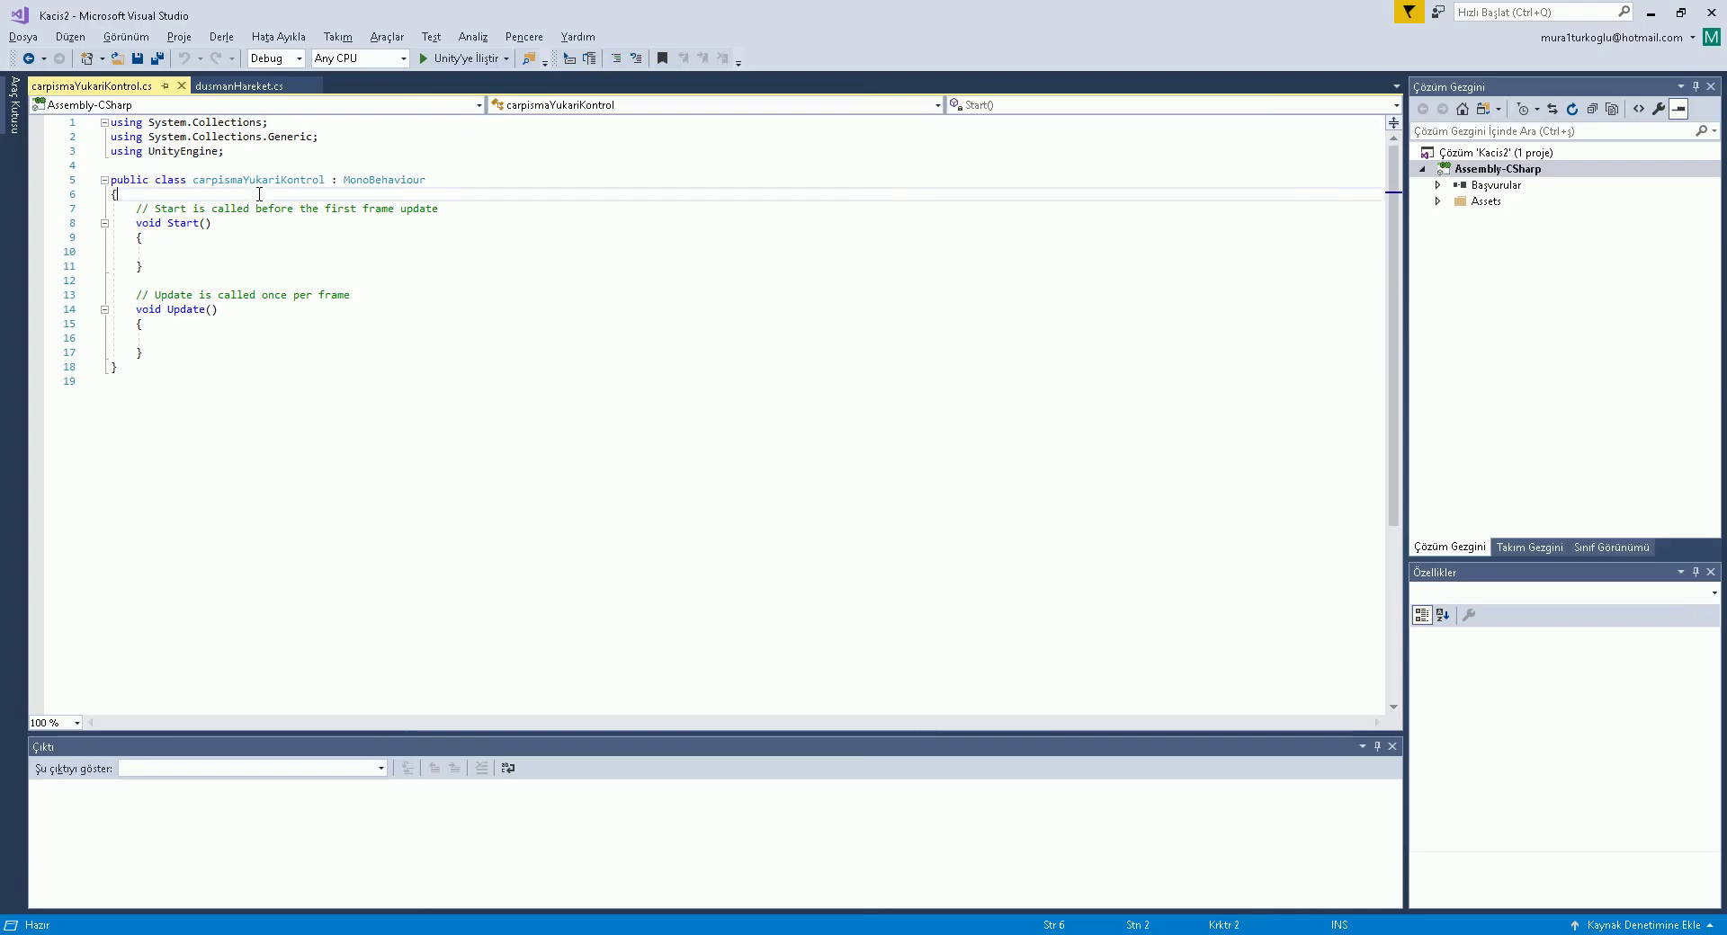
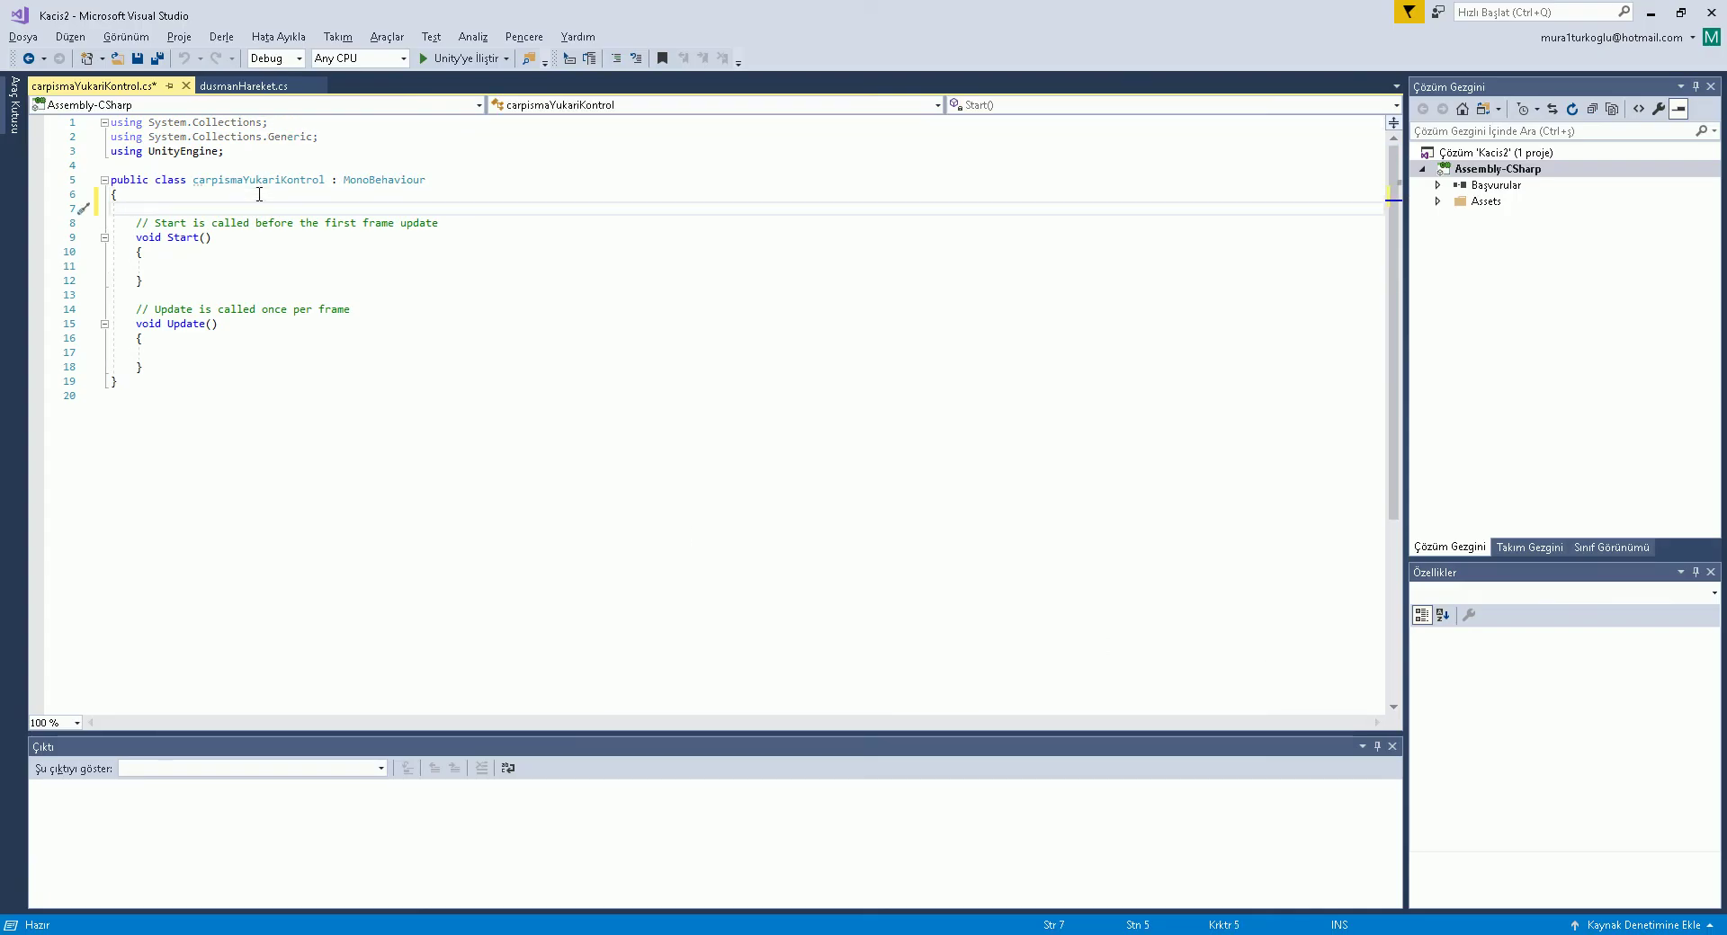
Declare a public GameObject dusman field in carpismaYukariKontrol.
text(public )
text(GameObject dusman;)
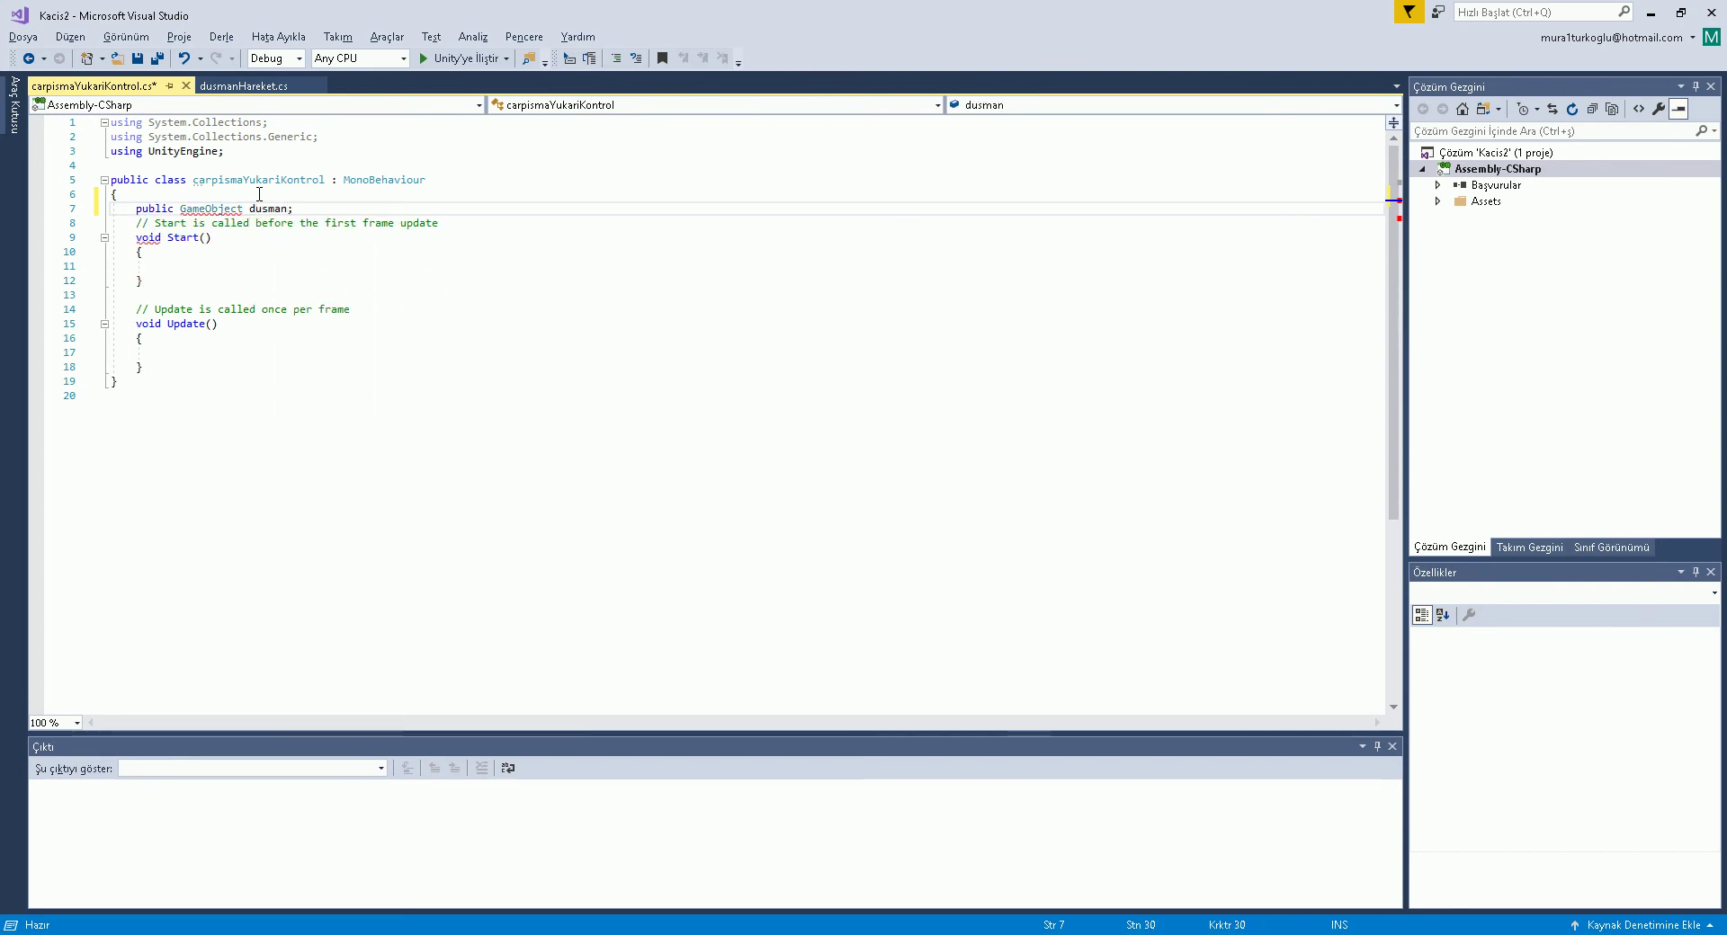
key(alt+Tab)
click(1168, 179)
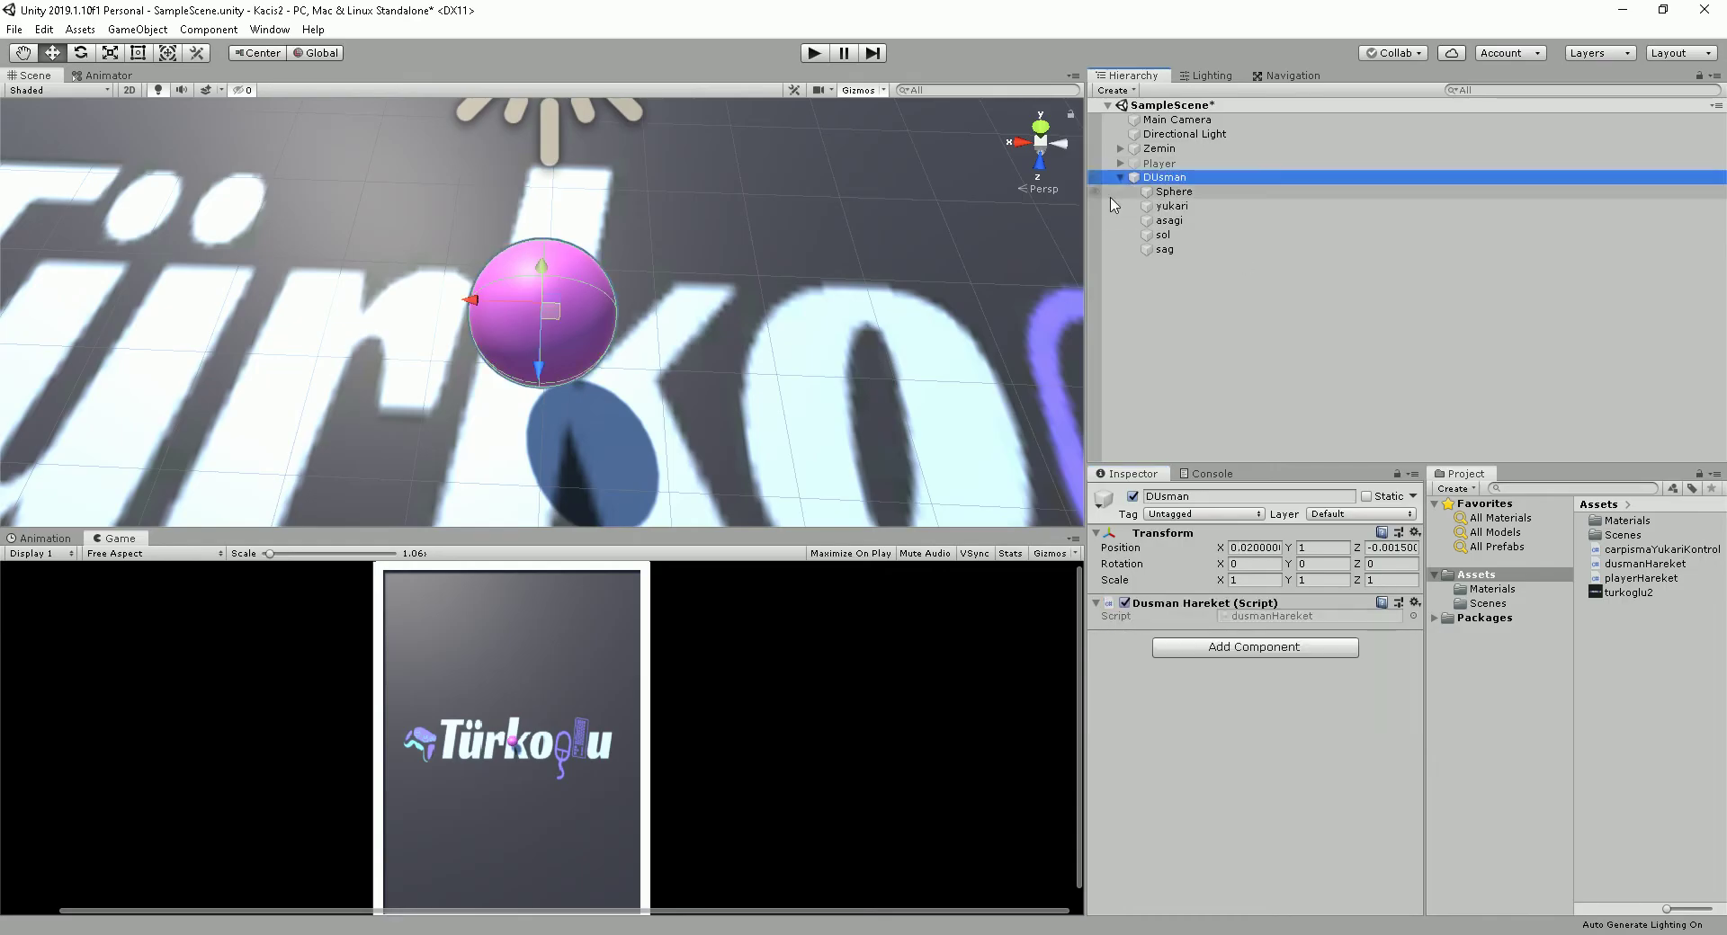
key(alt+Tab)
In Update, declare Ray ray = new Ray(transform.position, Vector3.back);.
click(191, 352)
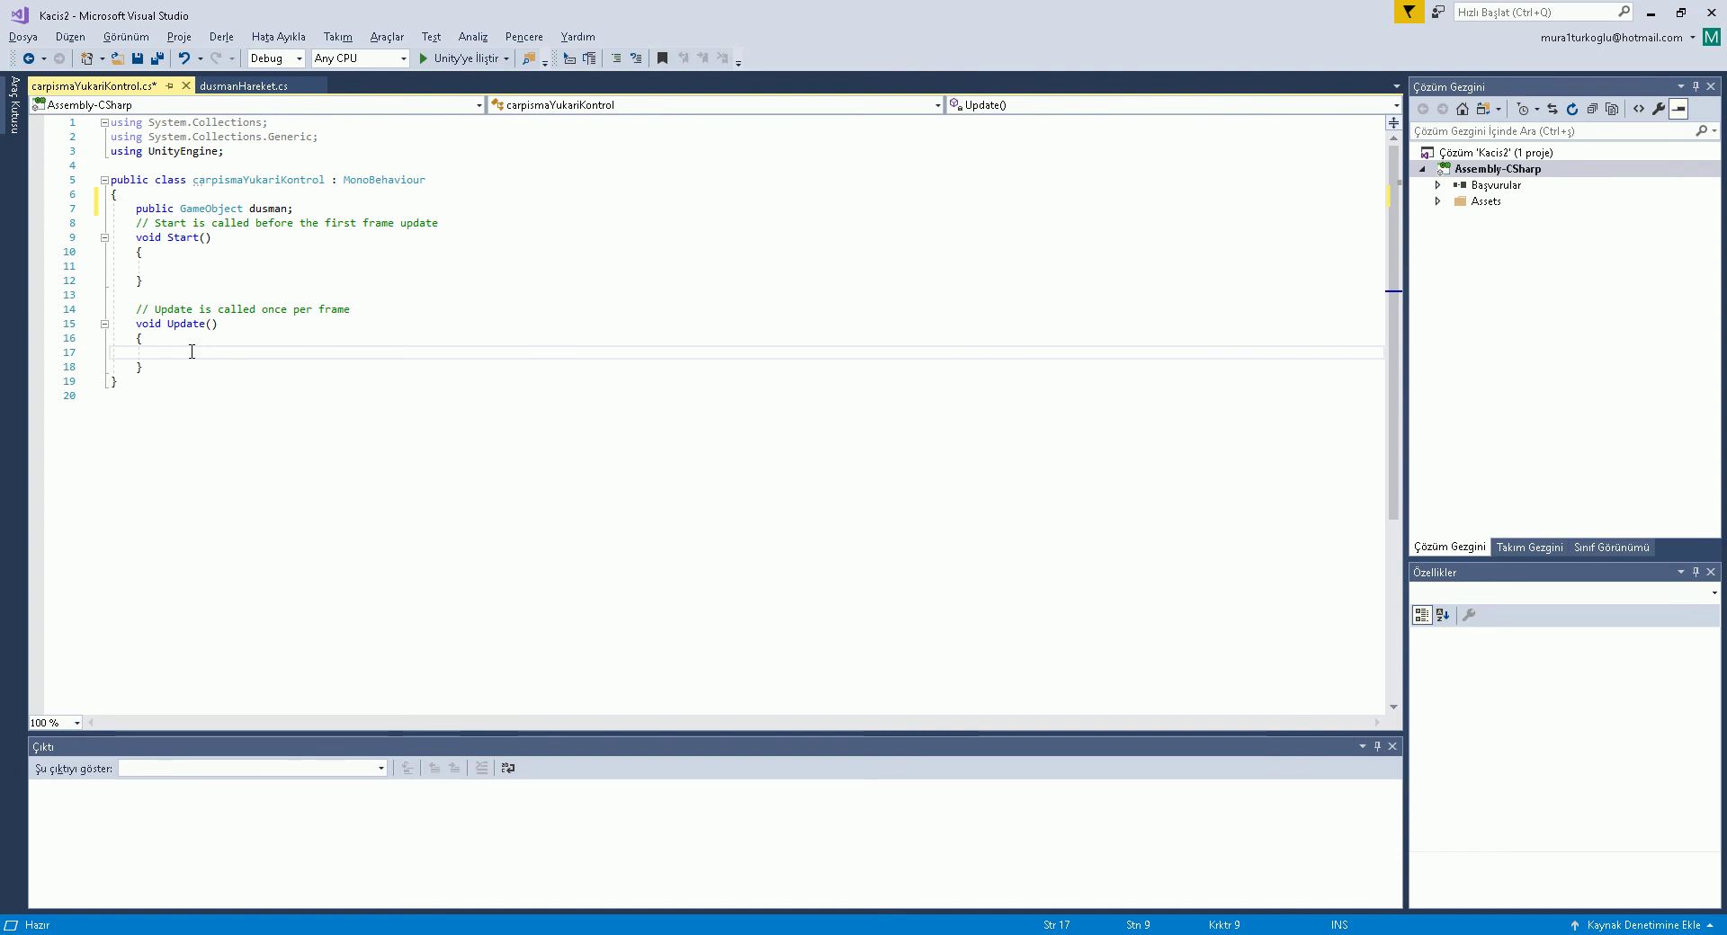
text(Ray ray = )
text(new Ray()
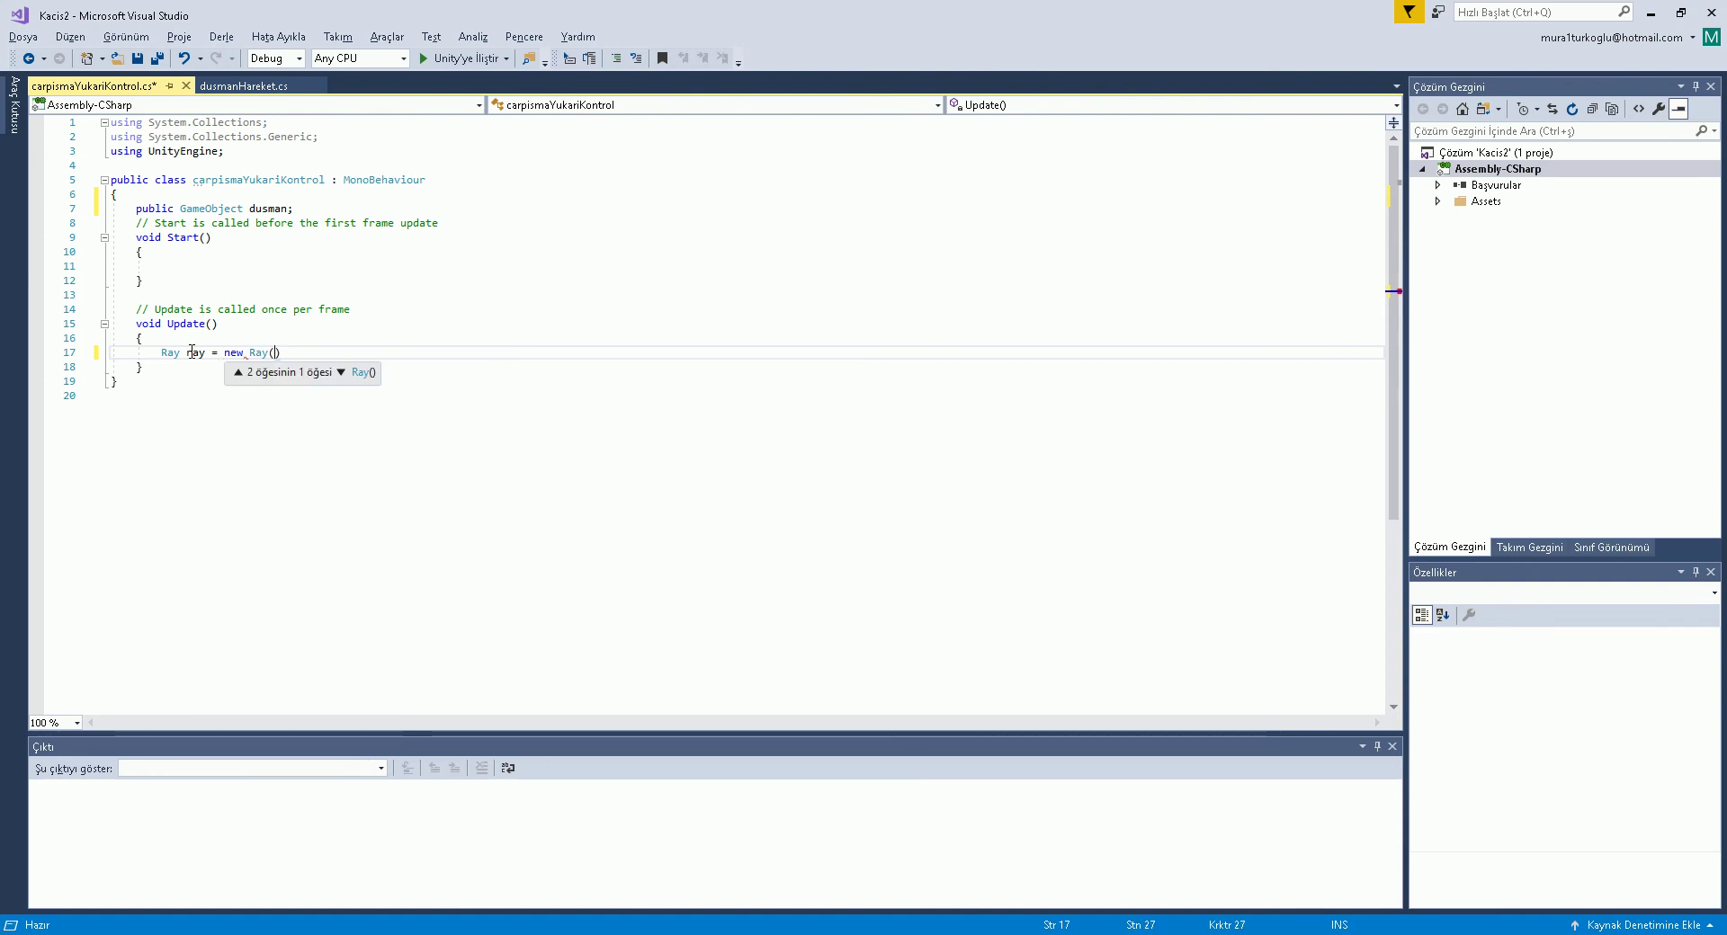
text(tra)
key(Tab)
text(.p)
key(Tab)
text(,)
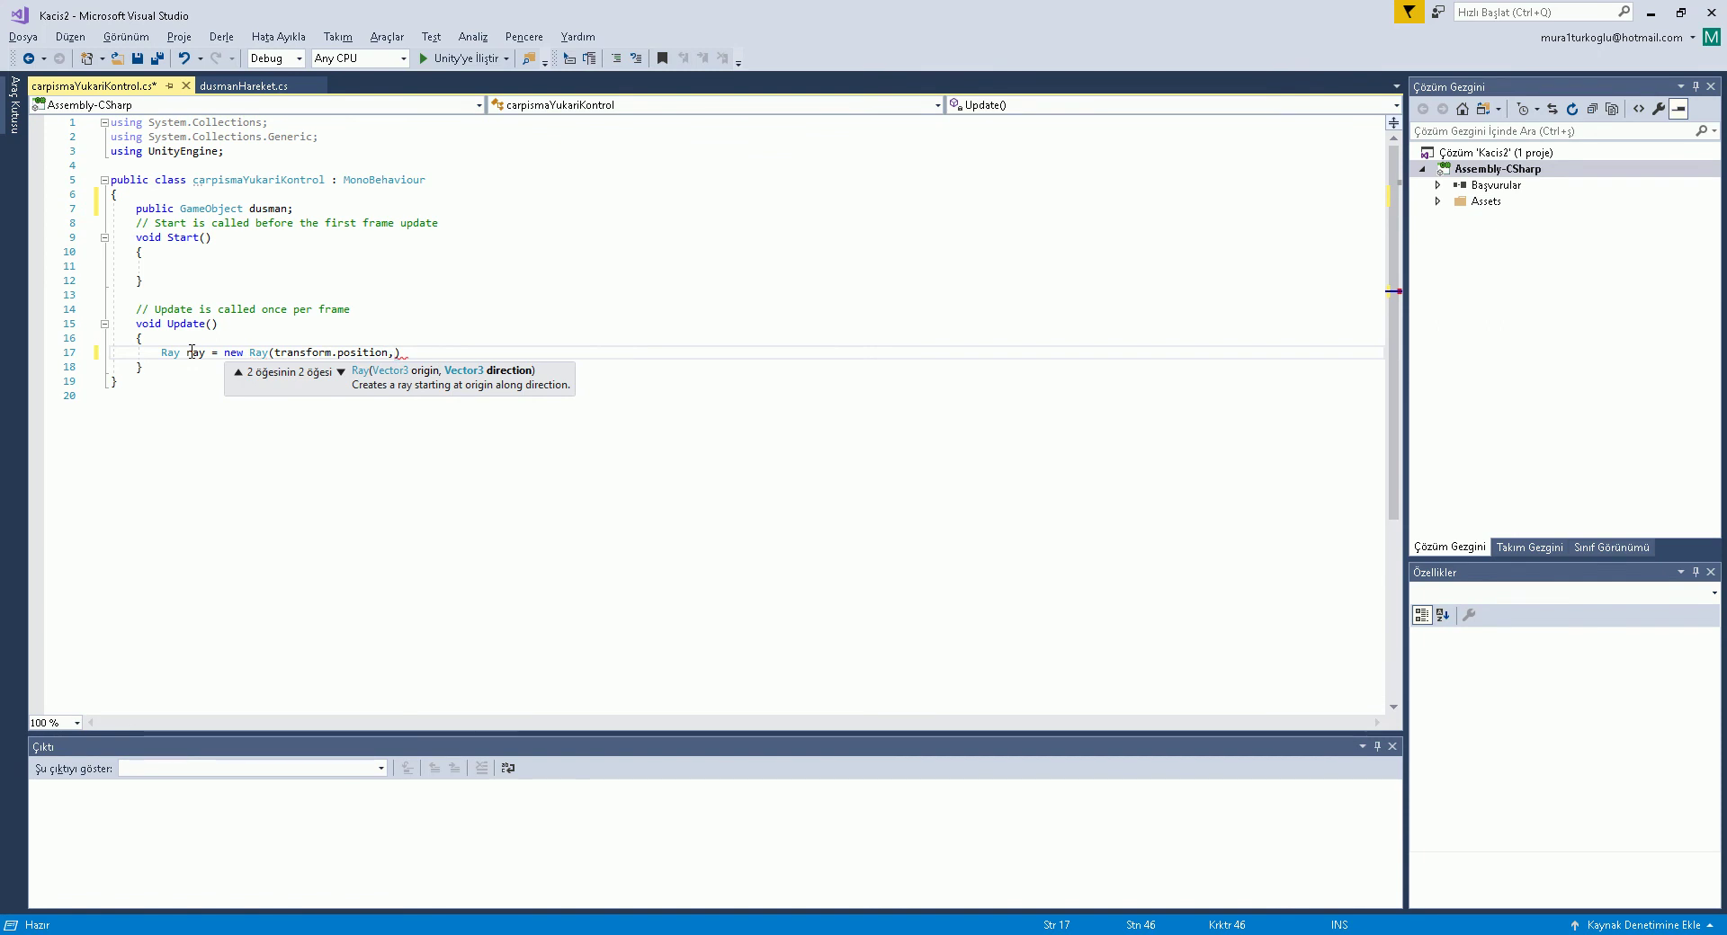
text(vector)
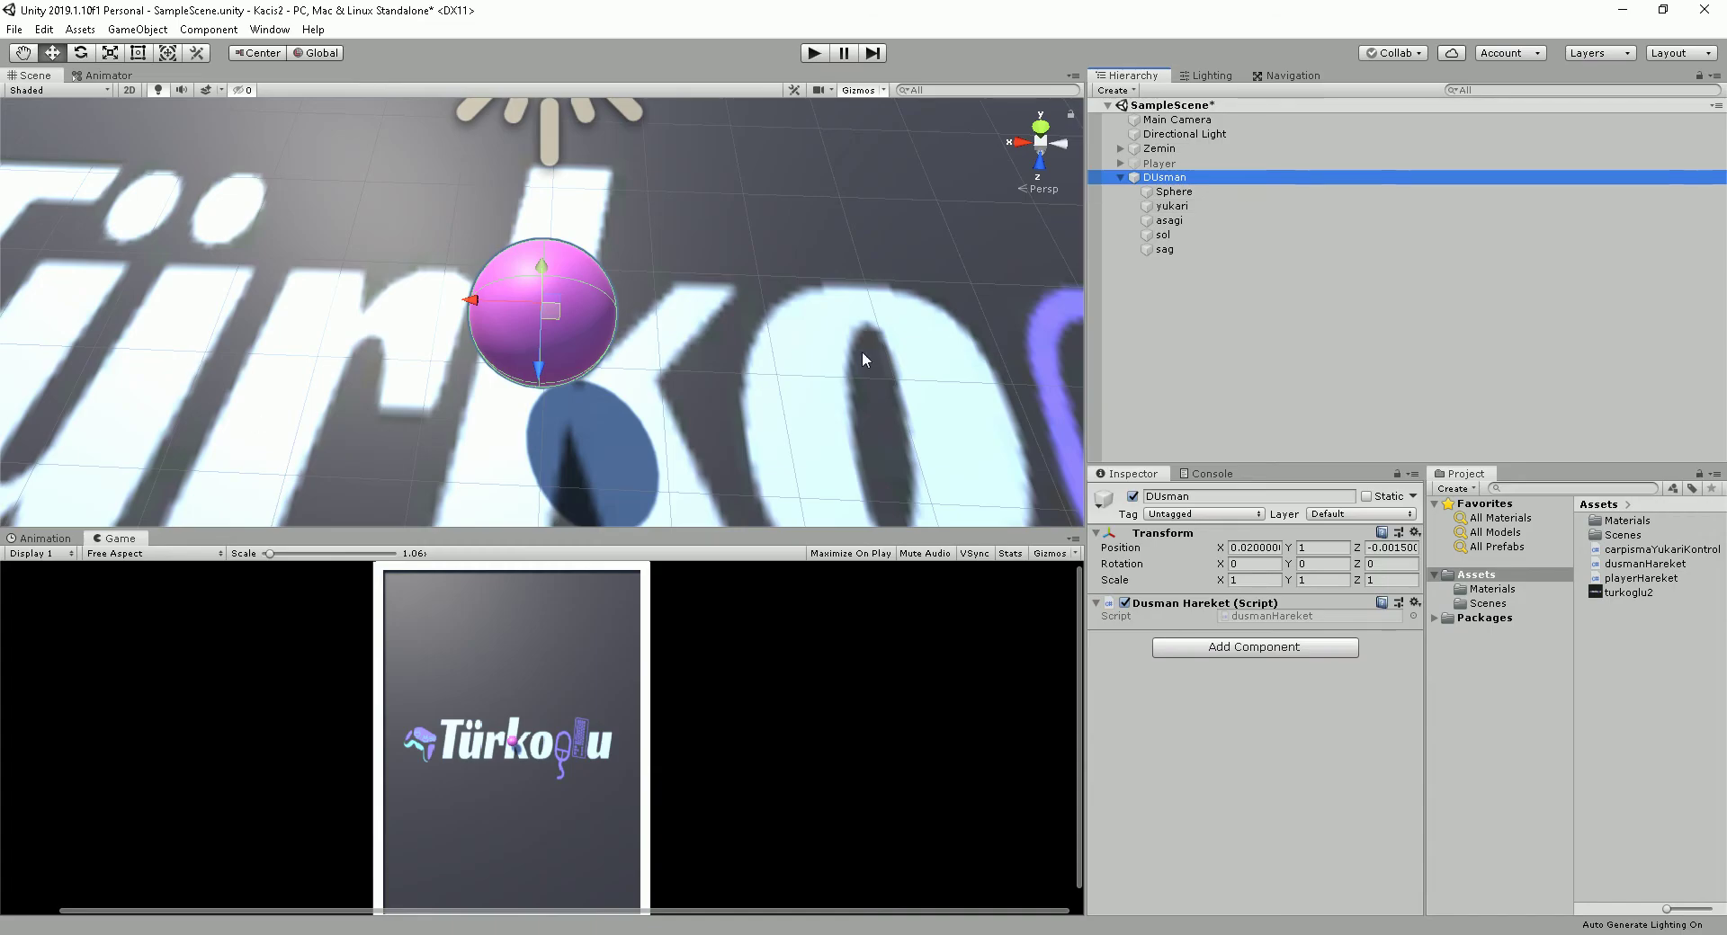
click(1181, 206)
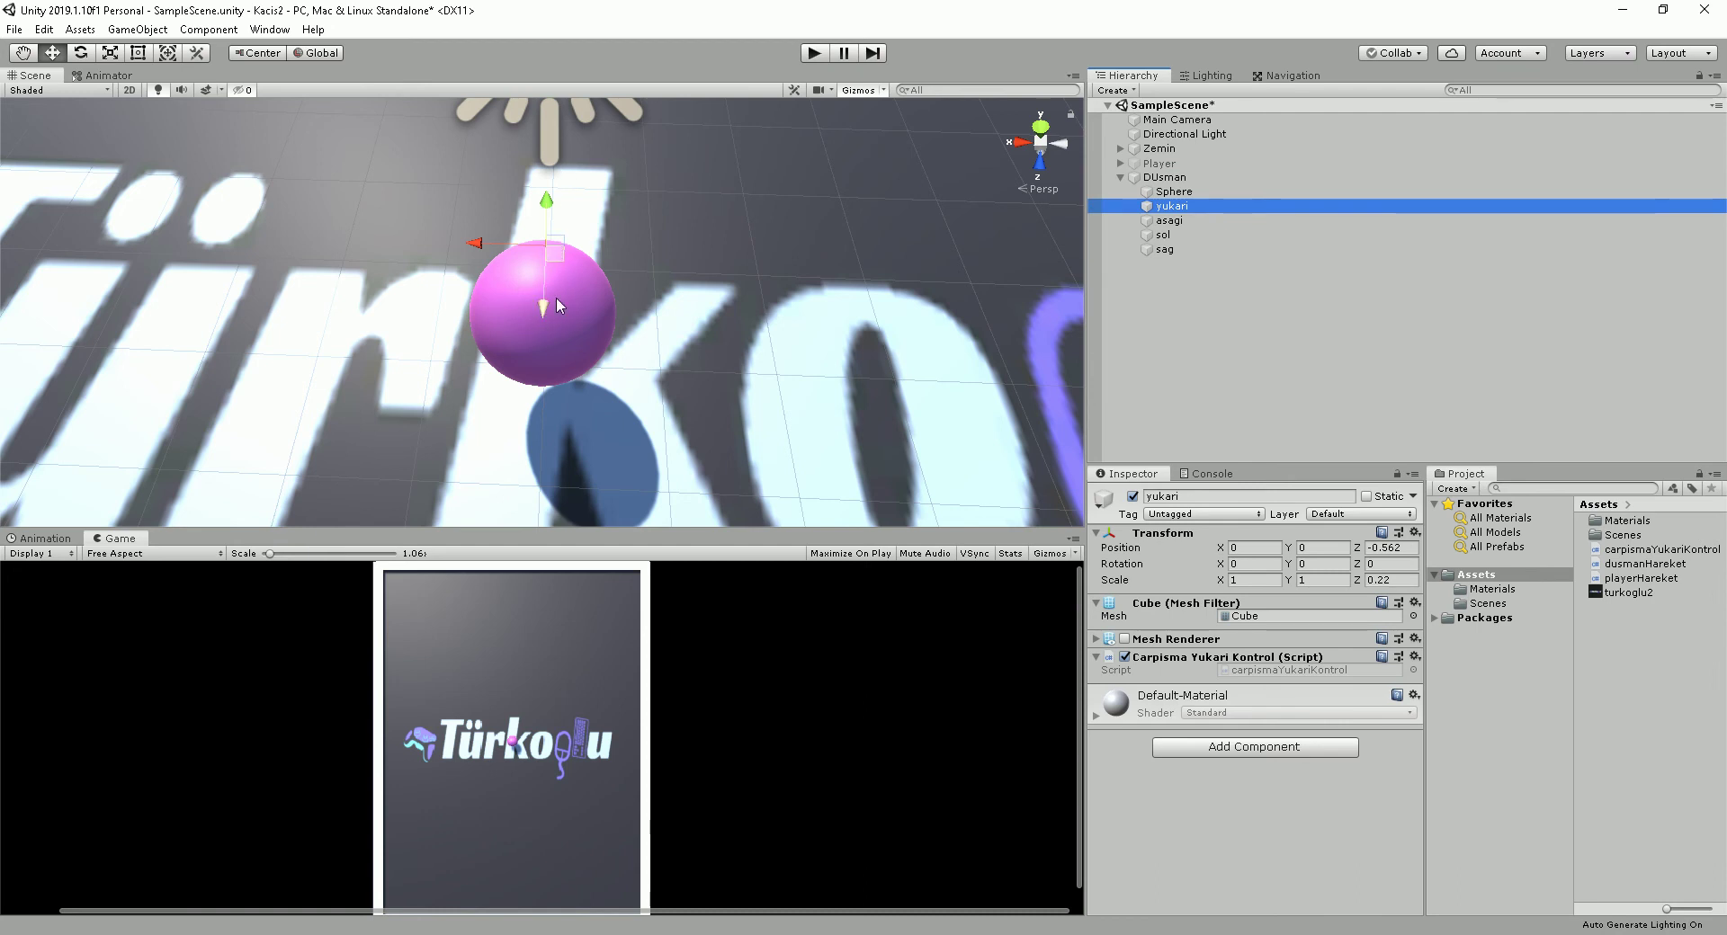
key(alt+Tab)
text(back)
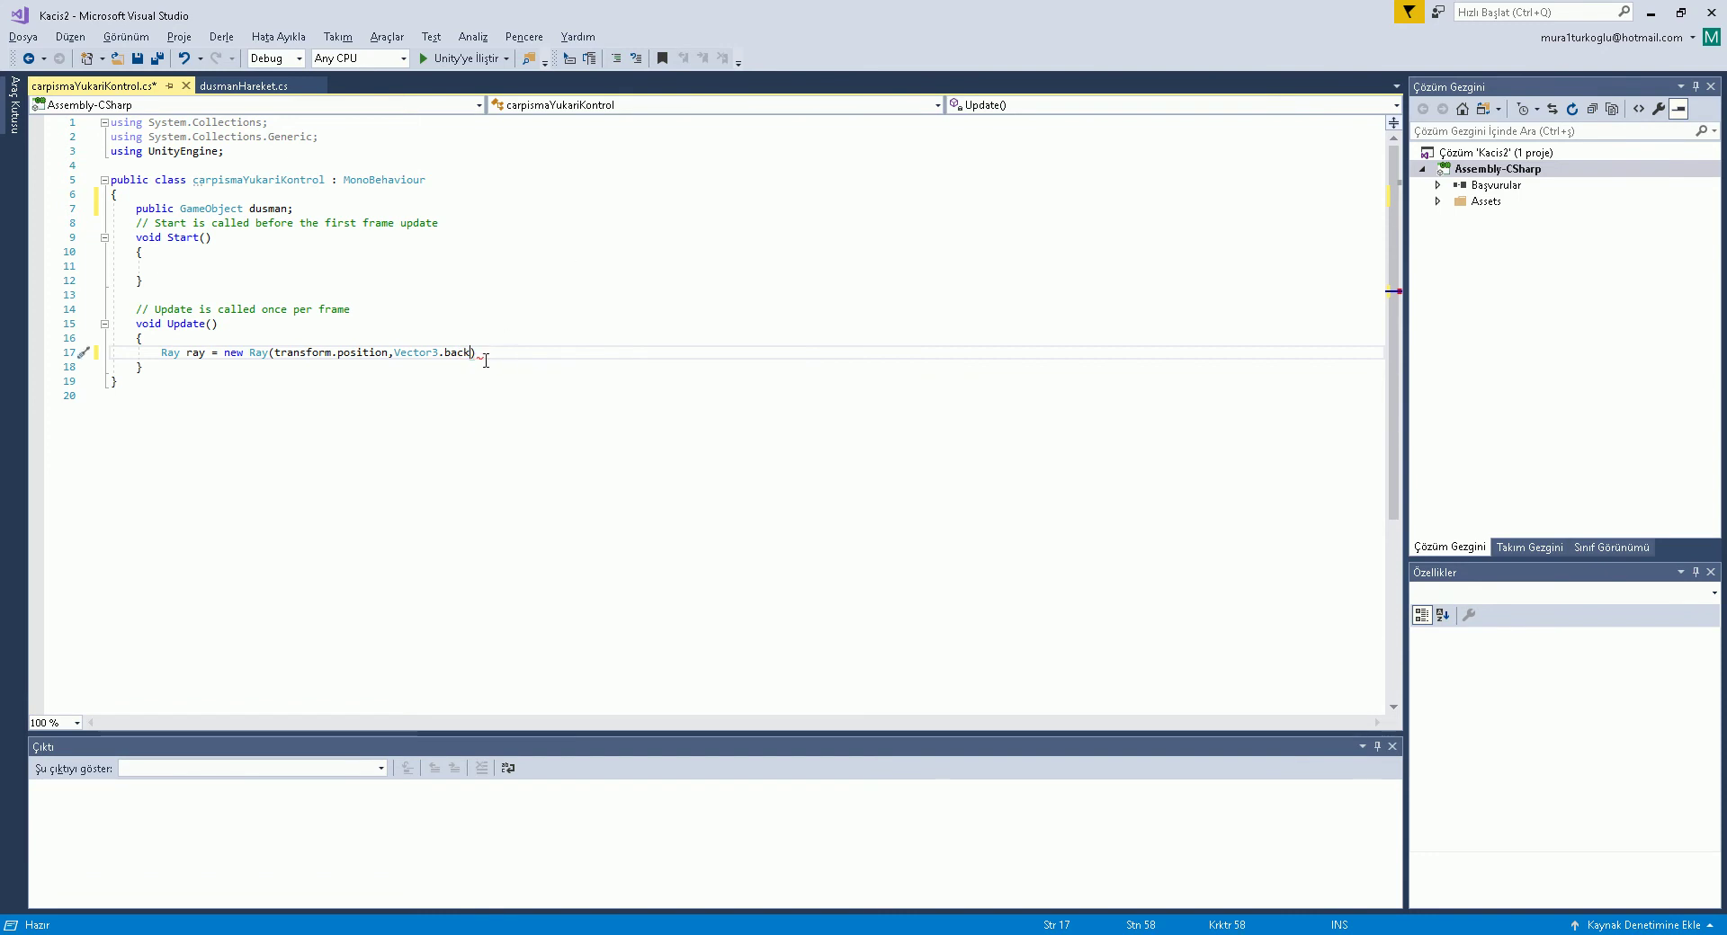
mouse_move(455, 357)
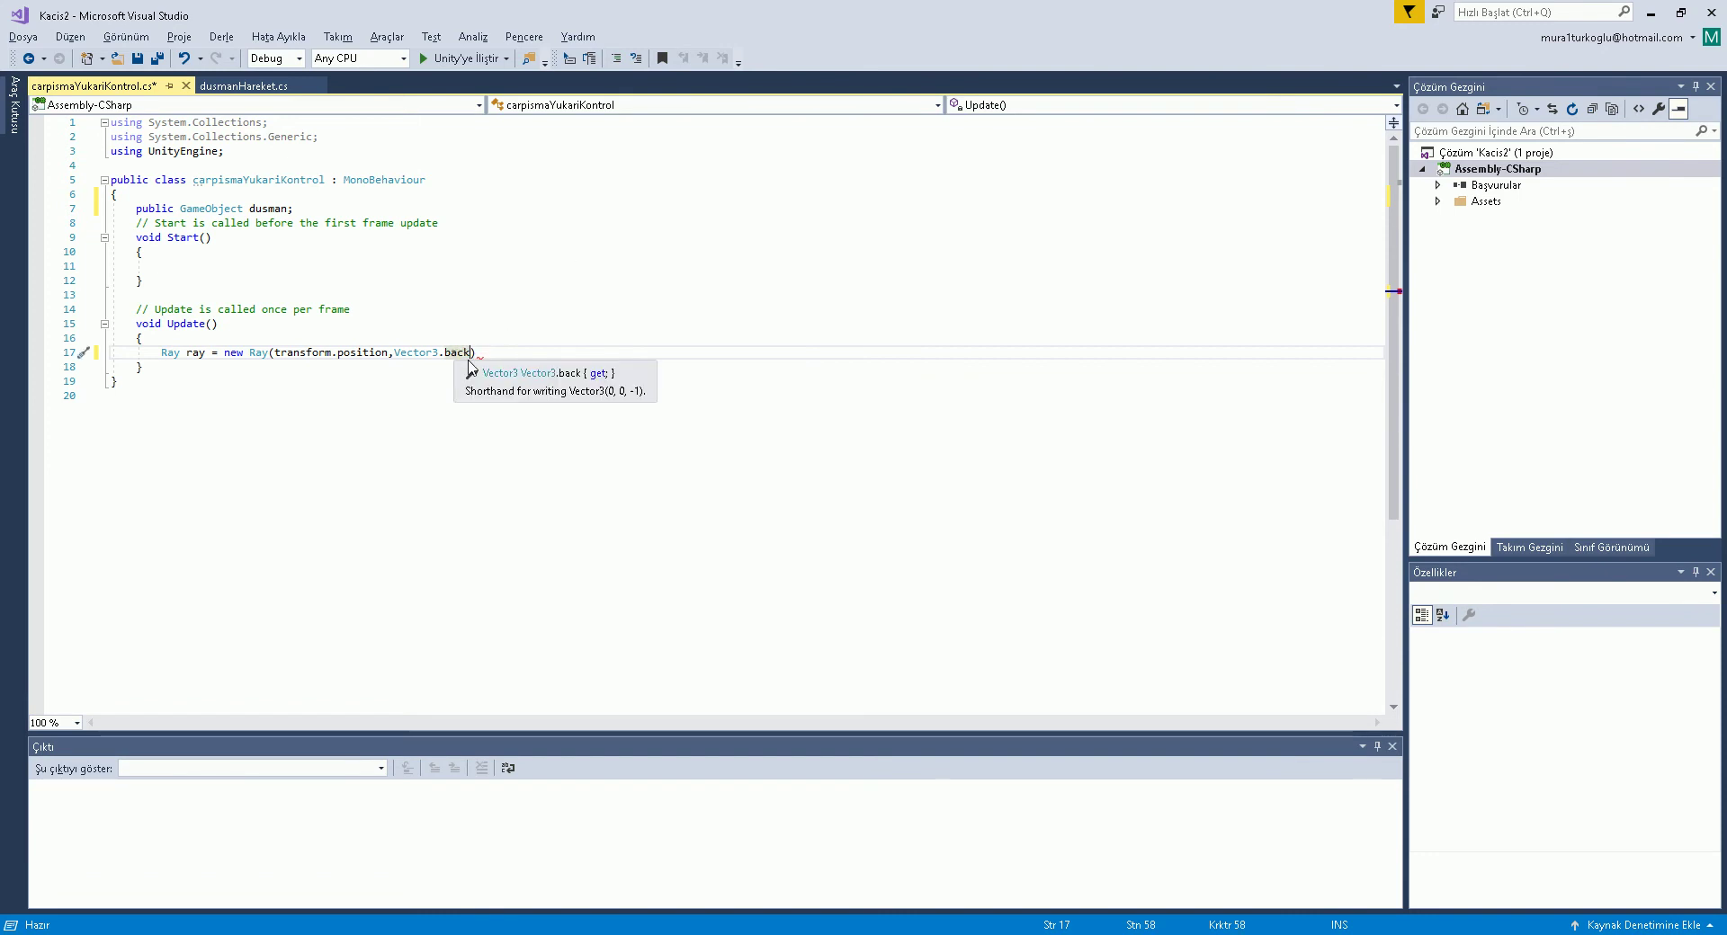
click(490, 357)
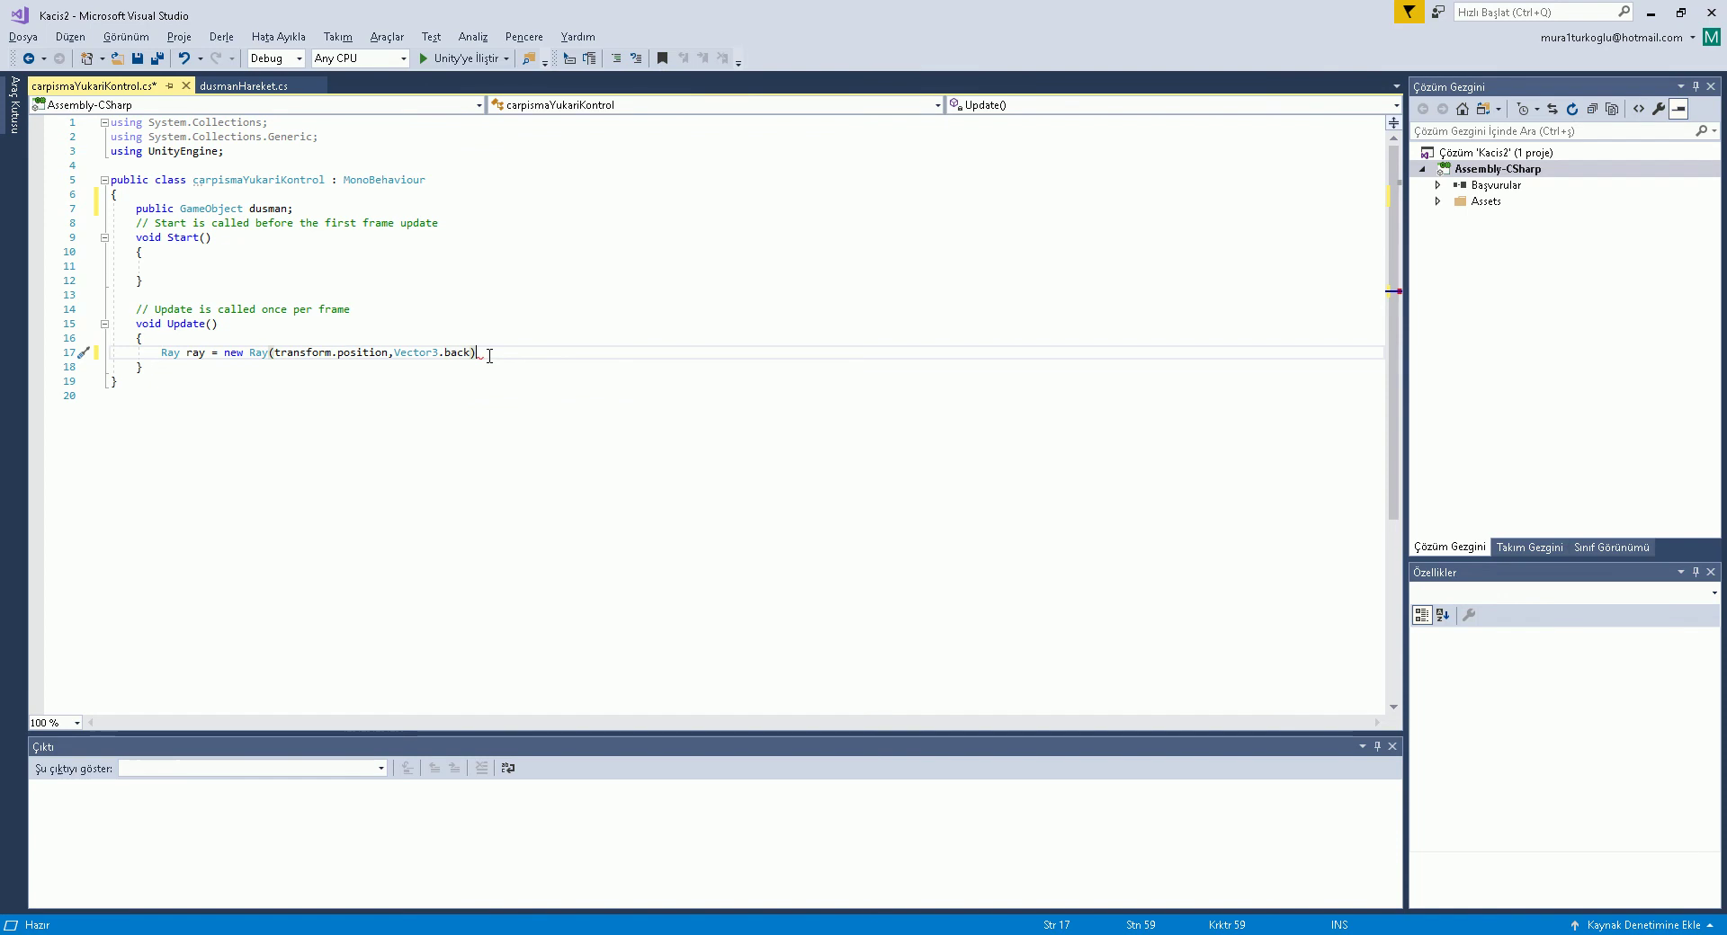
text(;)
key(Return)
Start the next line with a RaycastHit declaration.
text(RayCa)
key(Down)
key(Tab)
Declare RaycastHit hit and begin an if (Physics.Raycast(ray, out hit, 1f)) condition.
text(hit;)
key(Return)
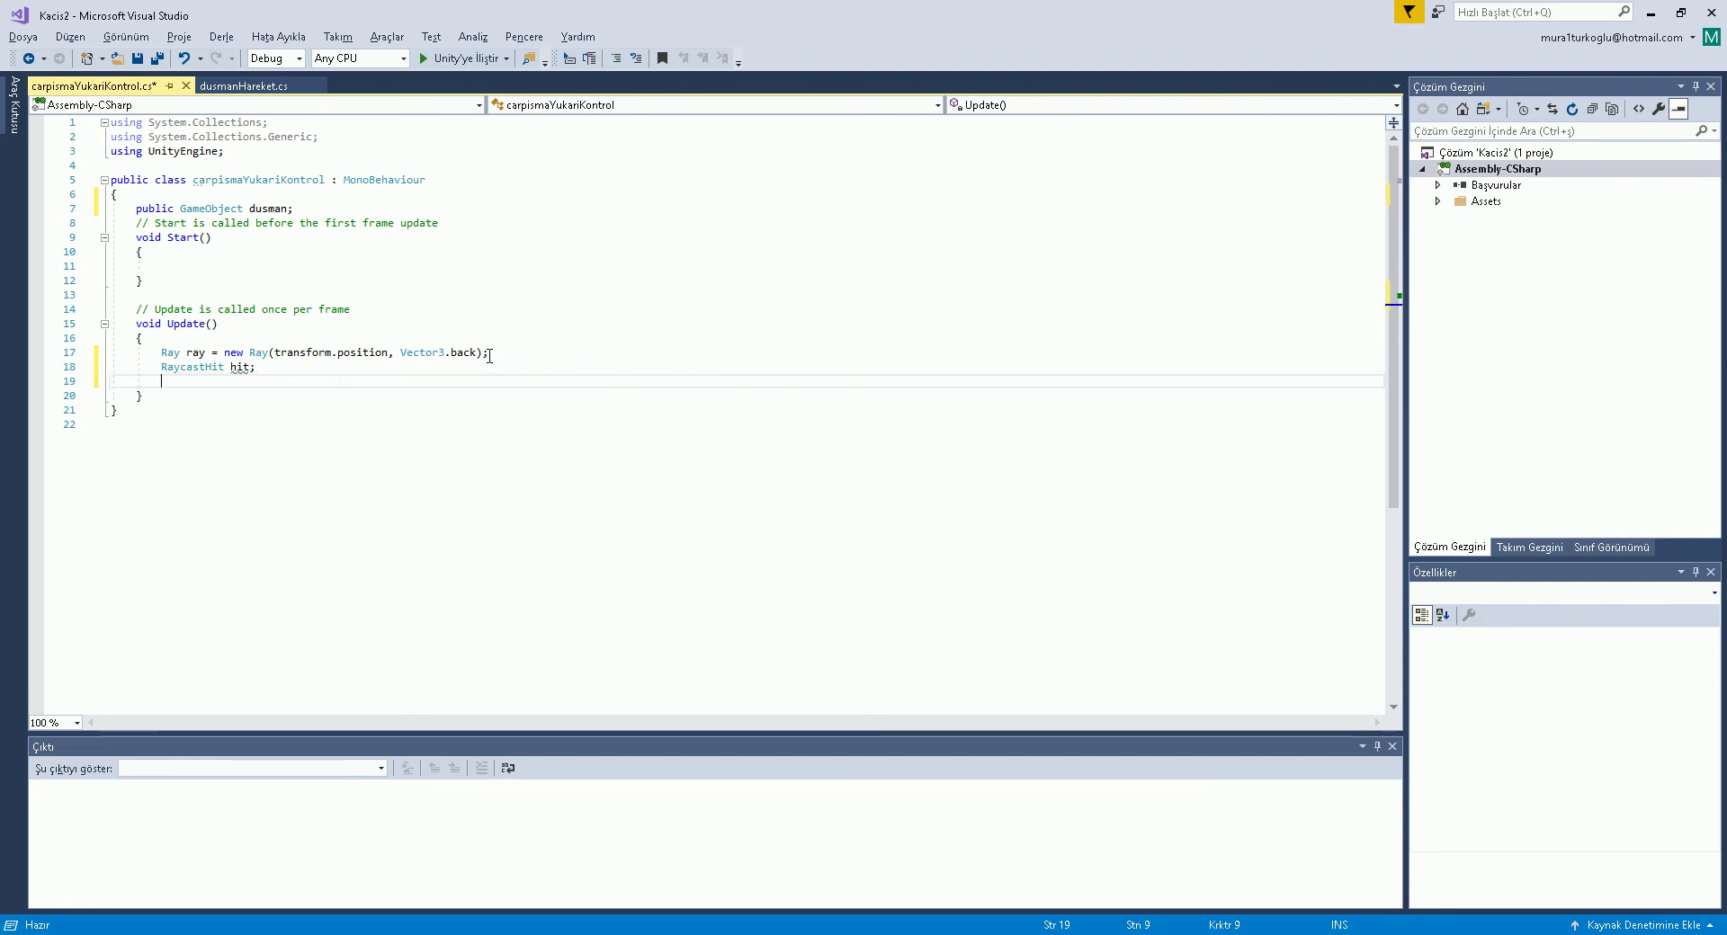
text(if()
text(Physic)
key(Tab)
text(.ray)
key(Tab)
text(()
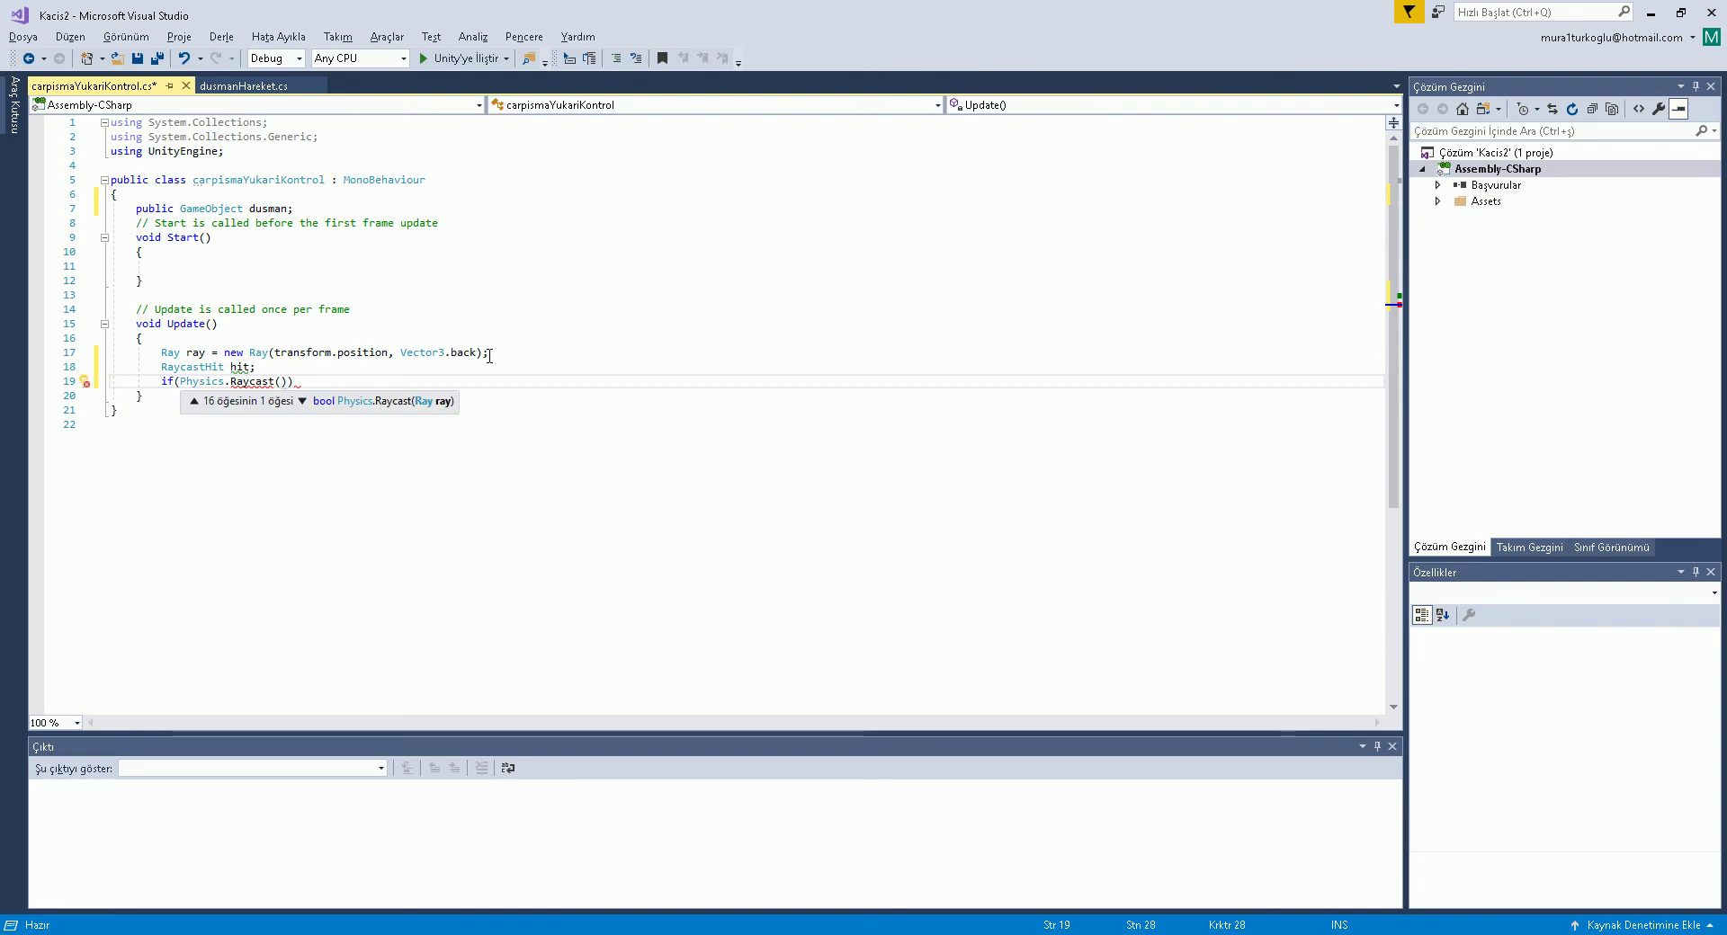
text(ray)
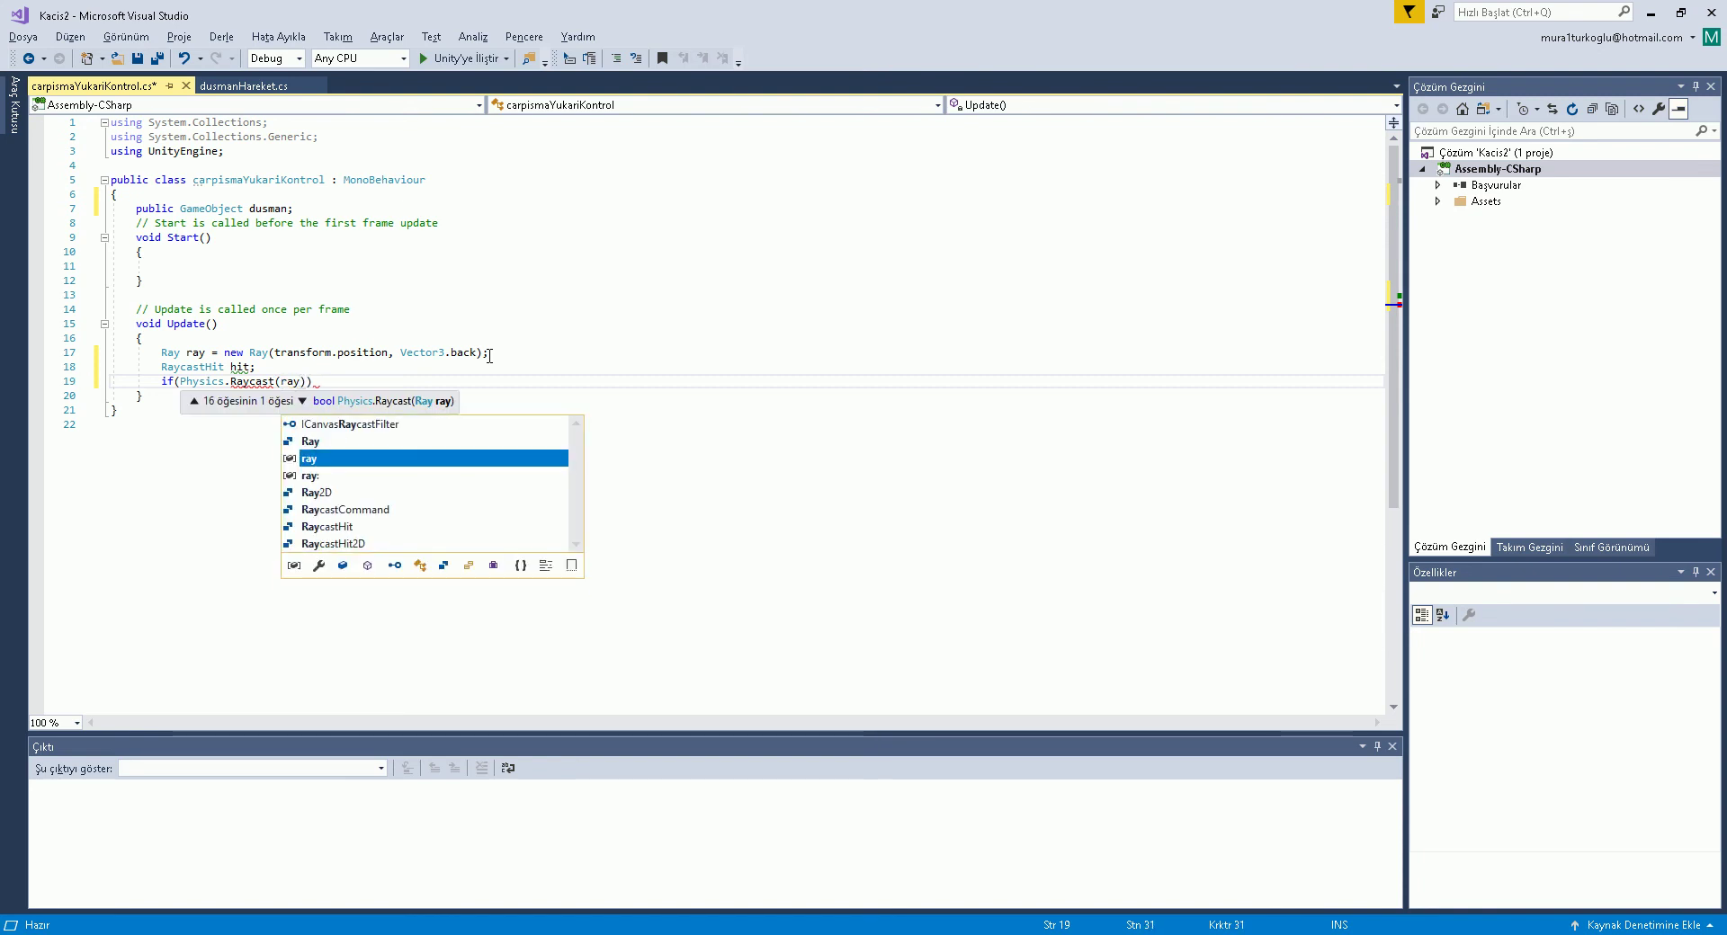
text(,out )
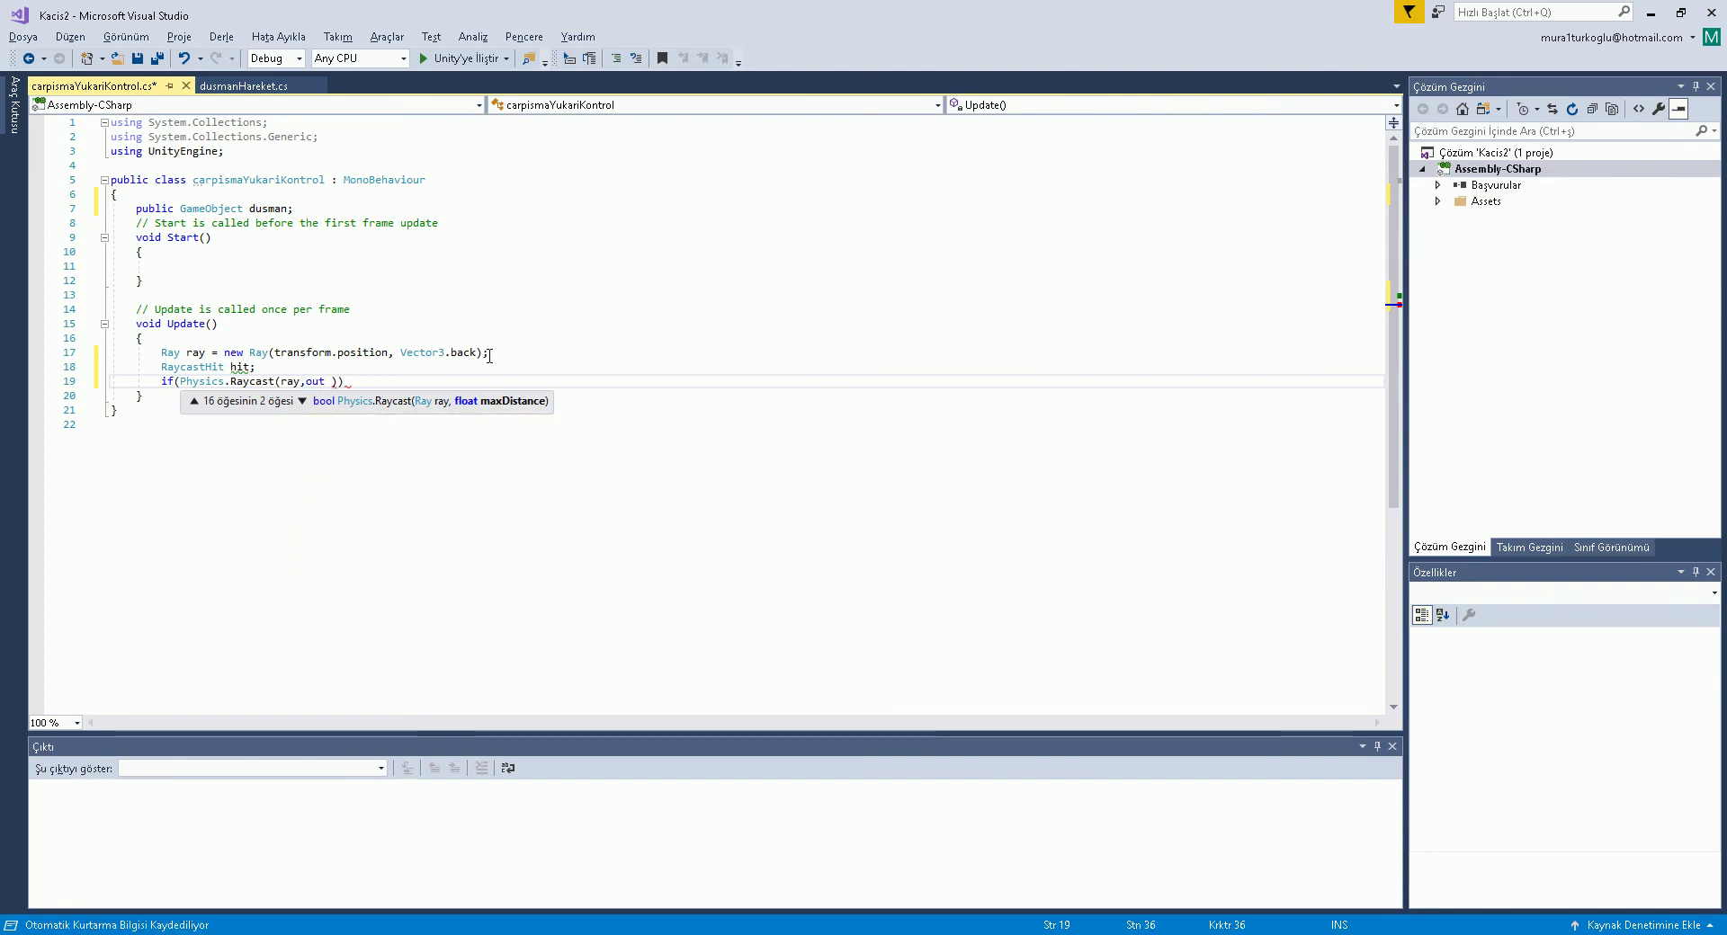
text(hit)
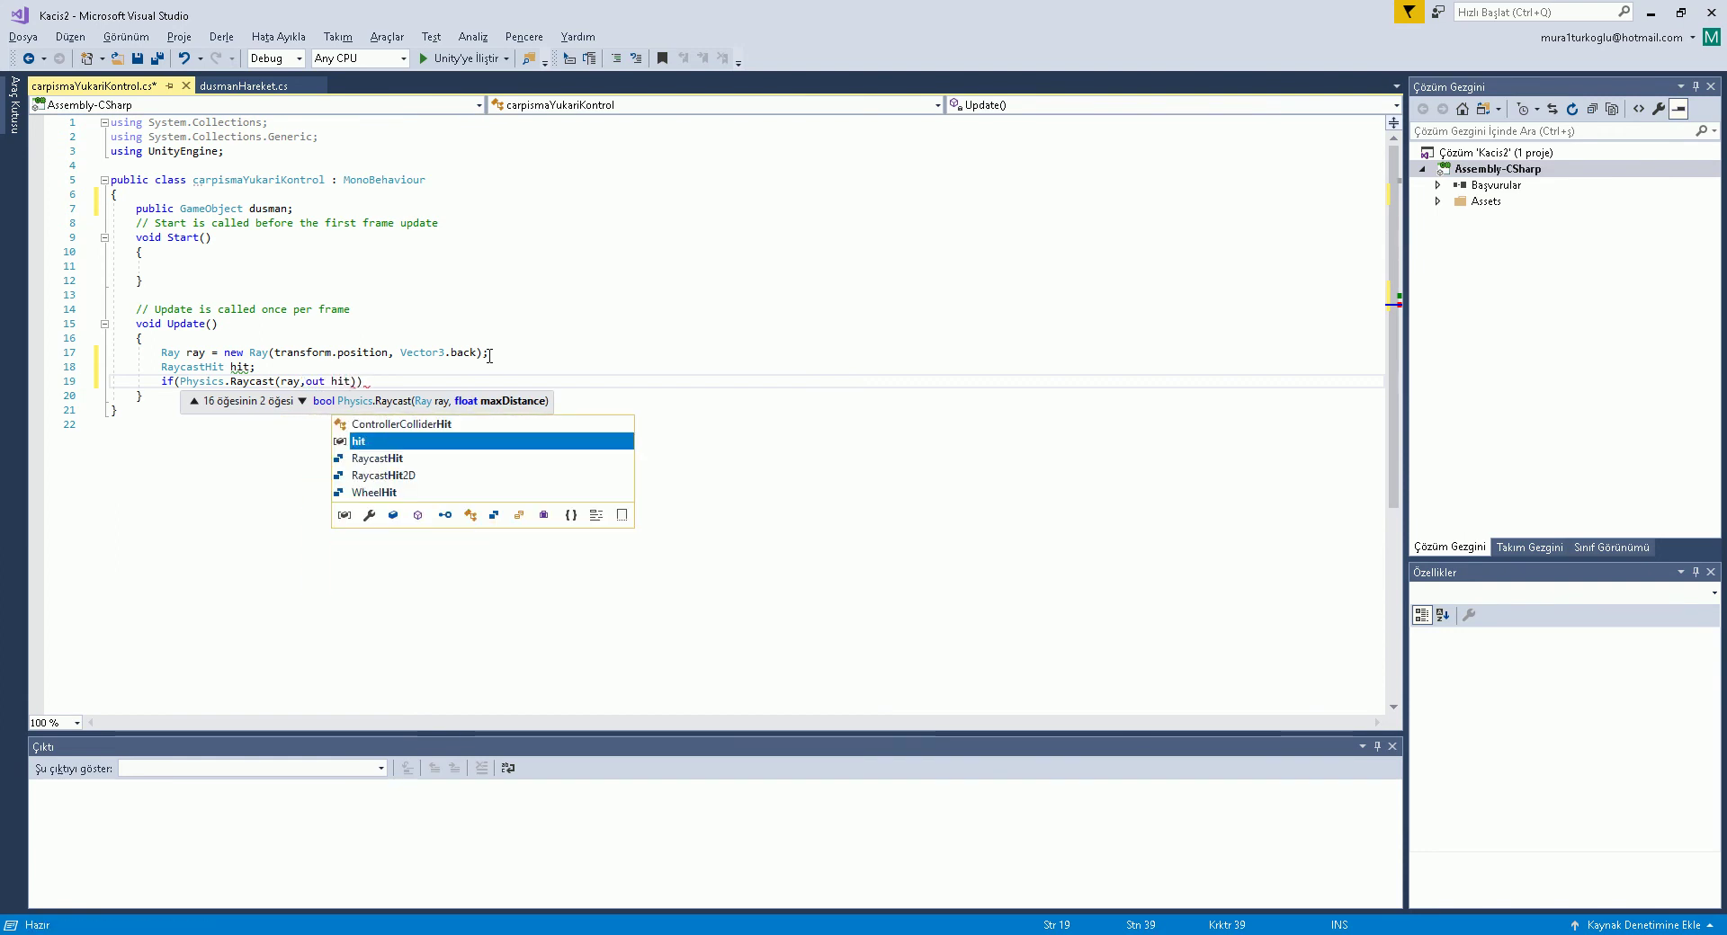
text(,1f)
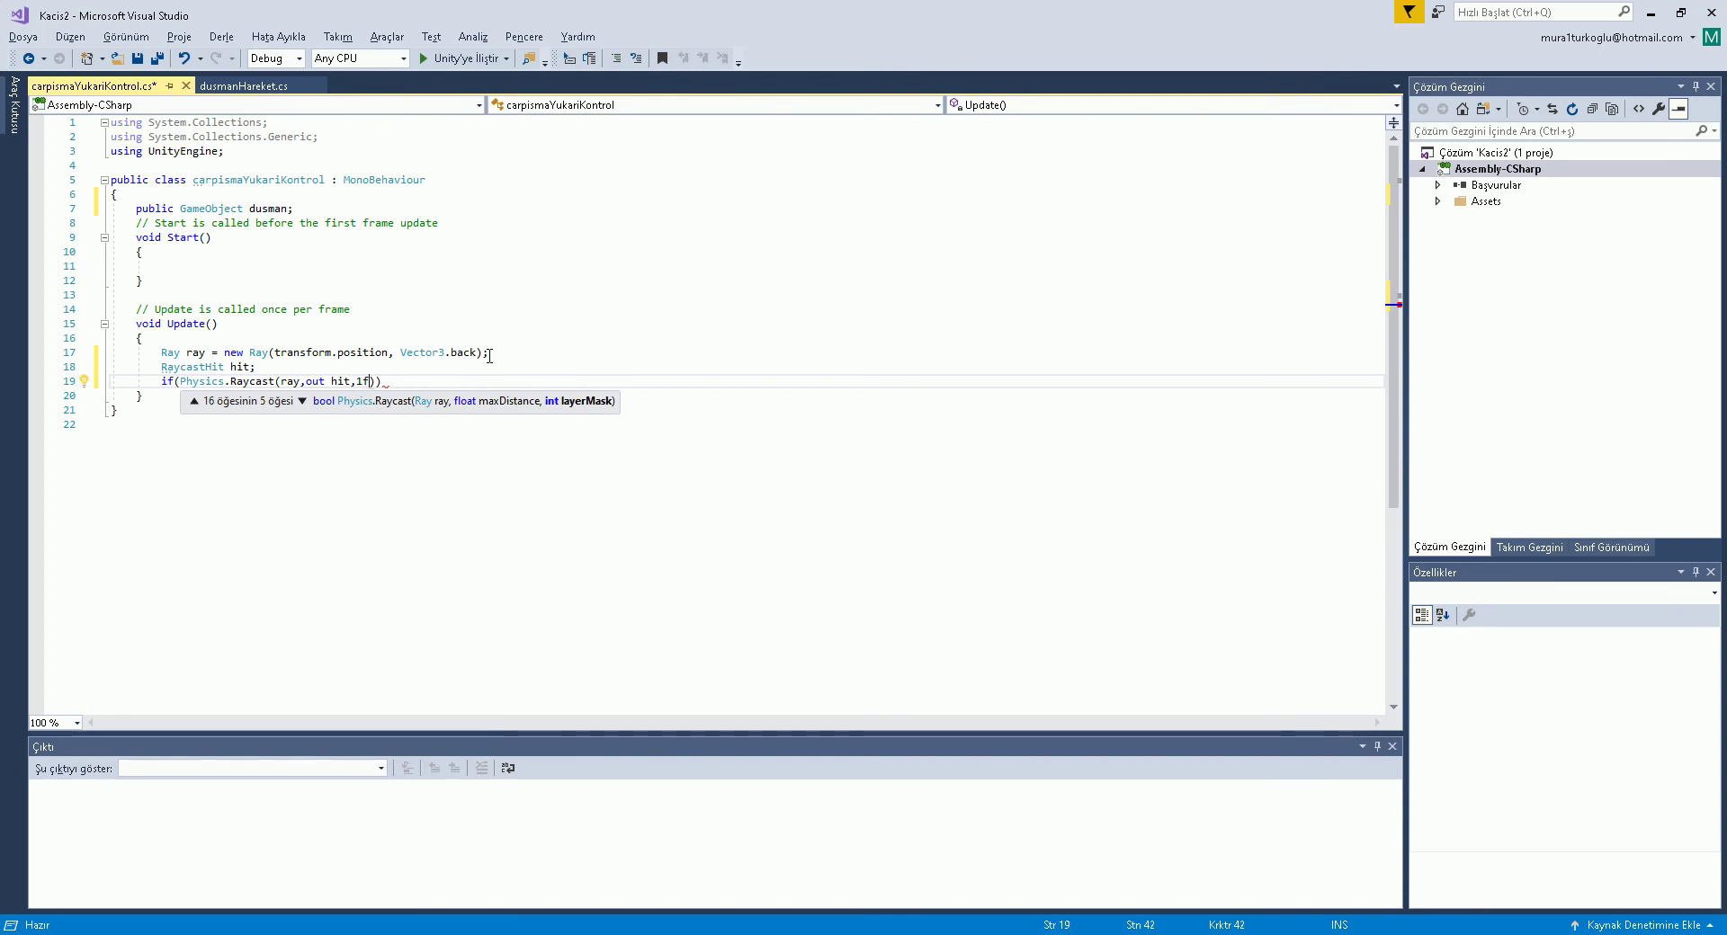
Log hit.collider.name with Debug.Log inside the if block, then save the script.
key(Return)
text({)
key(Return)
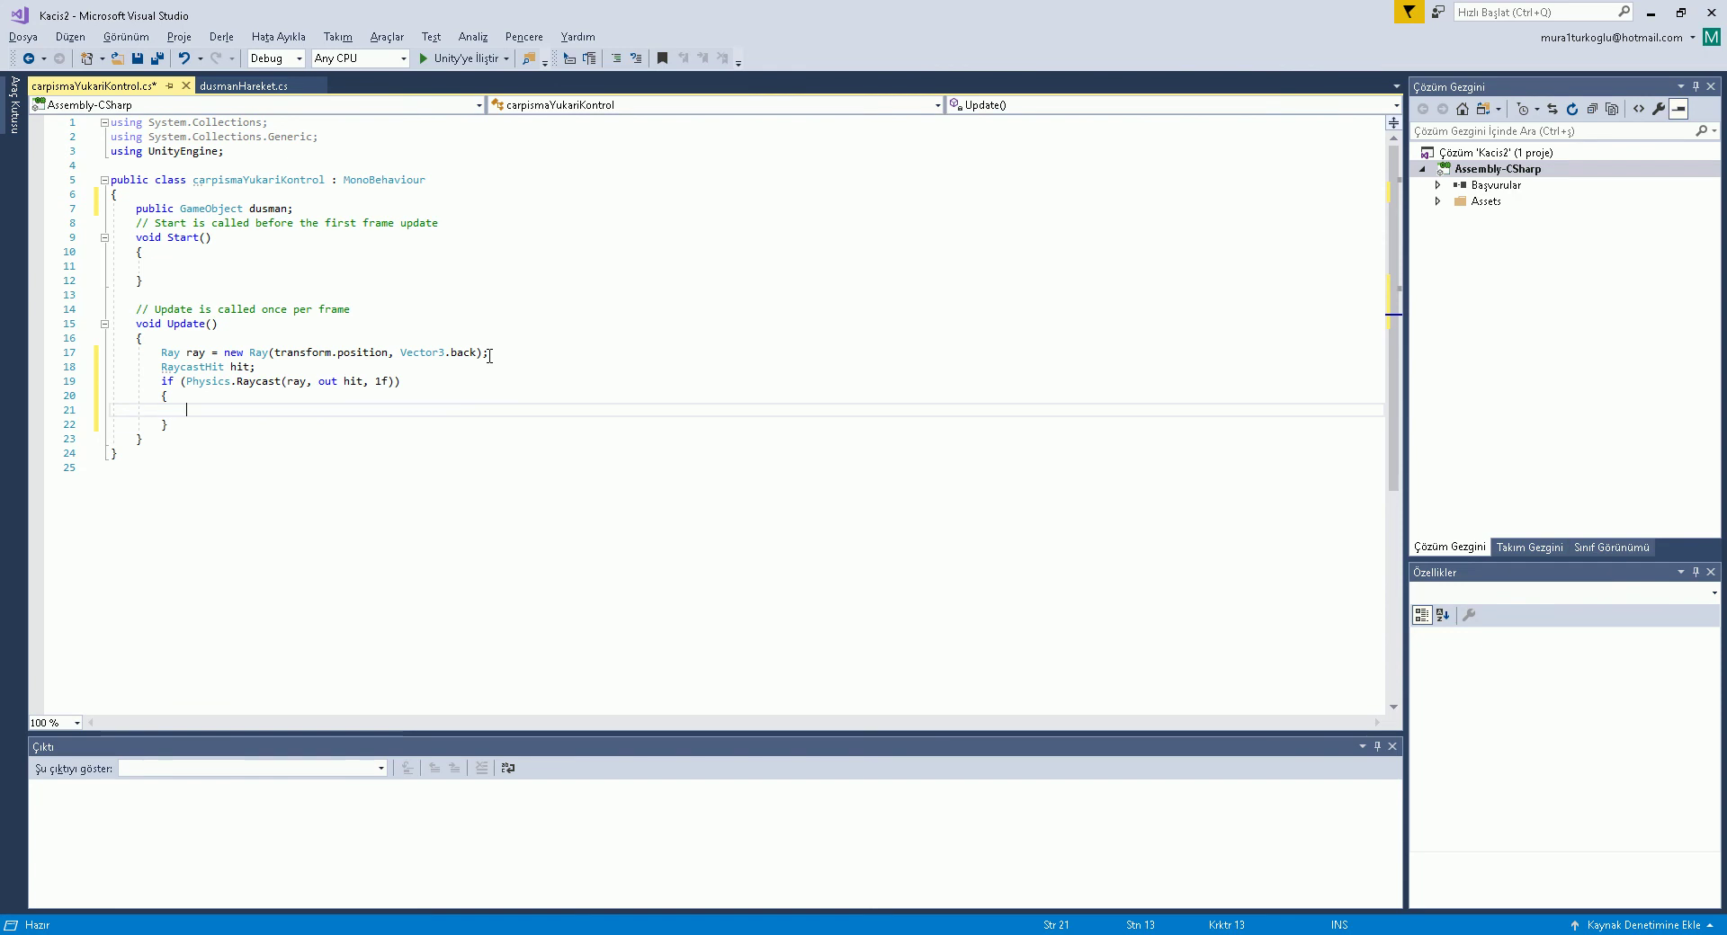
text(Debug.)
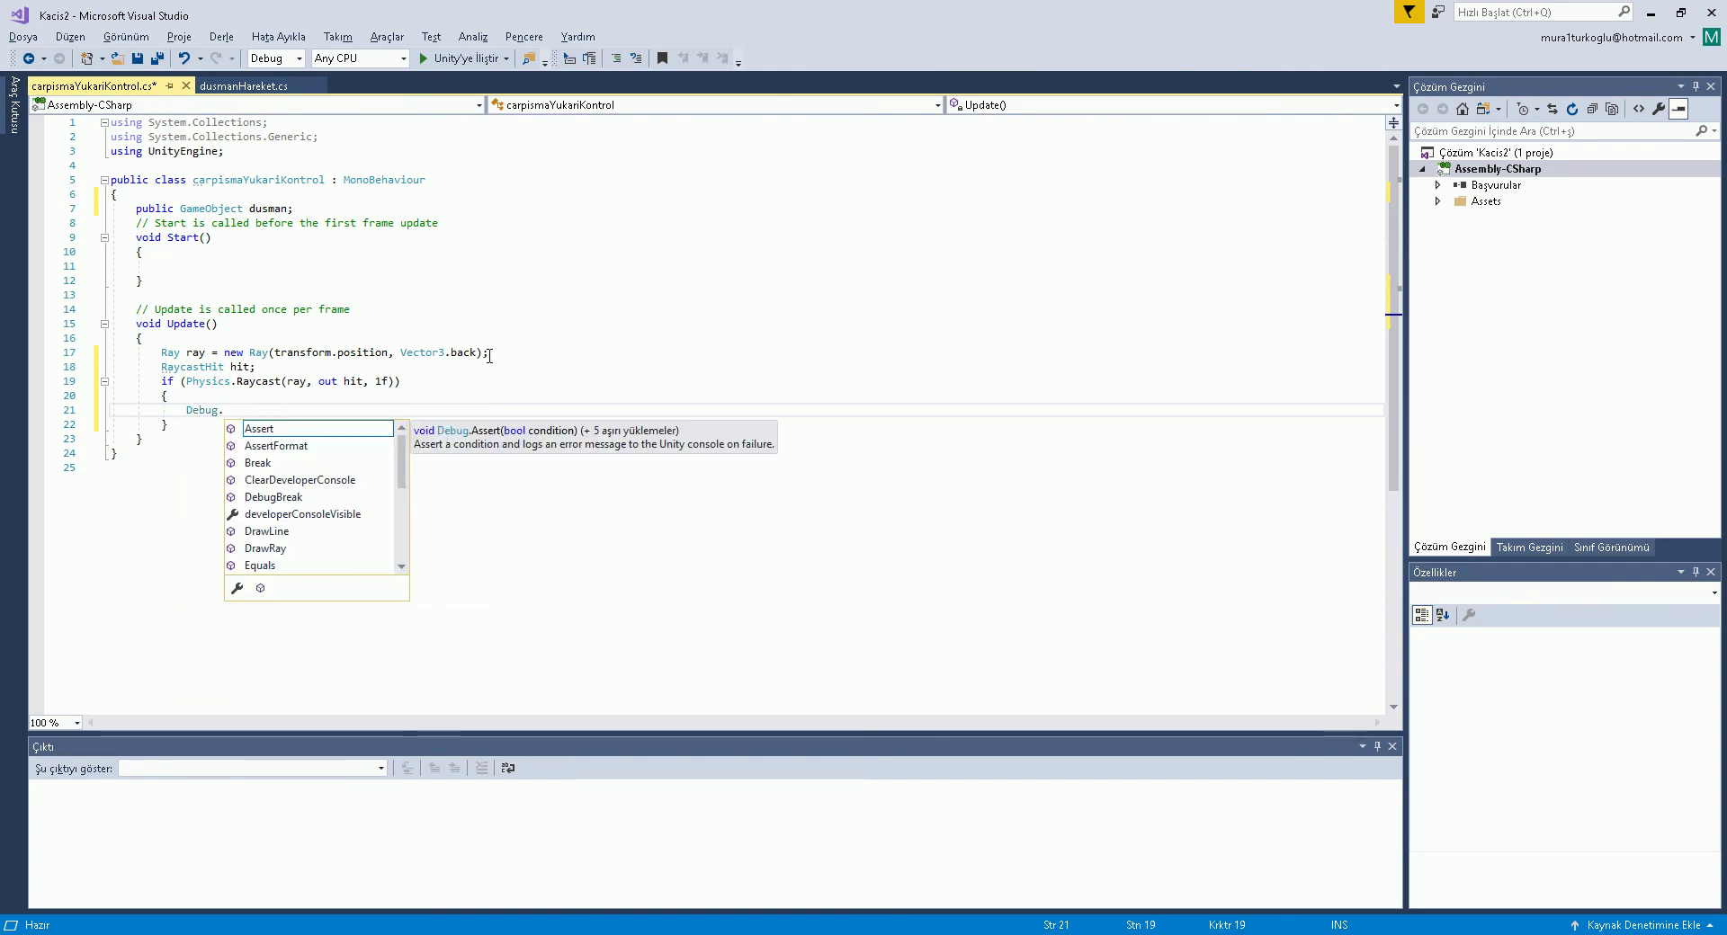
text(Log()
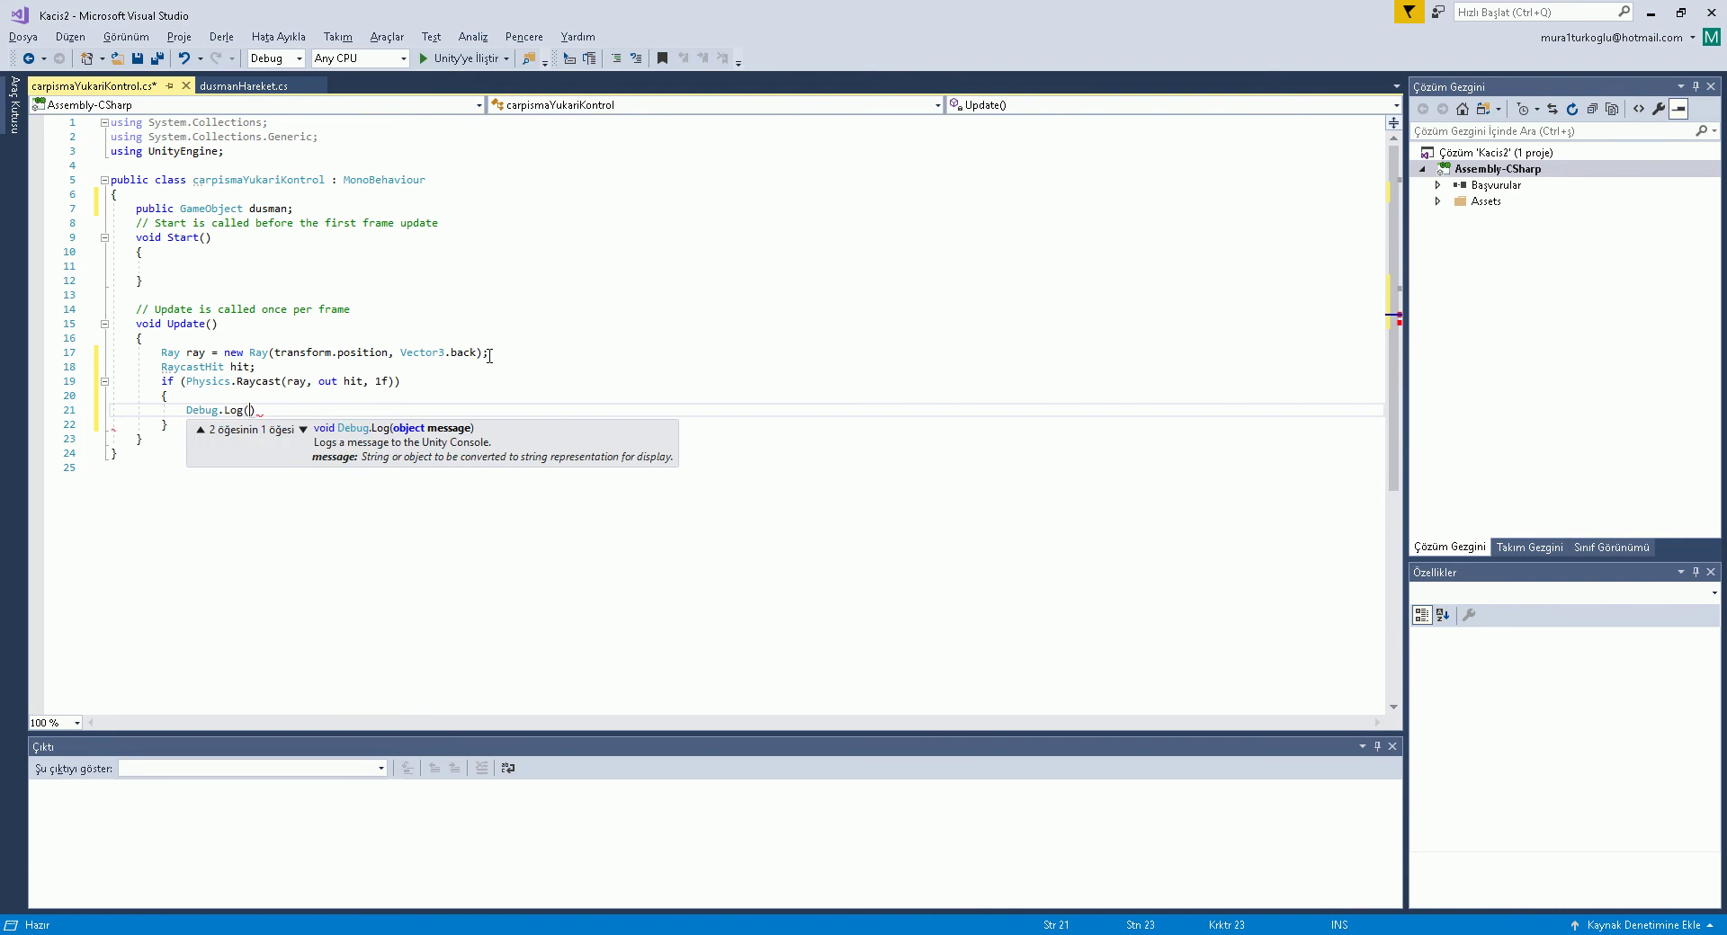
text();)
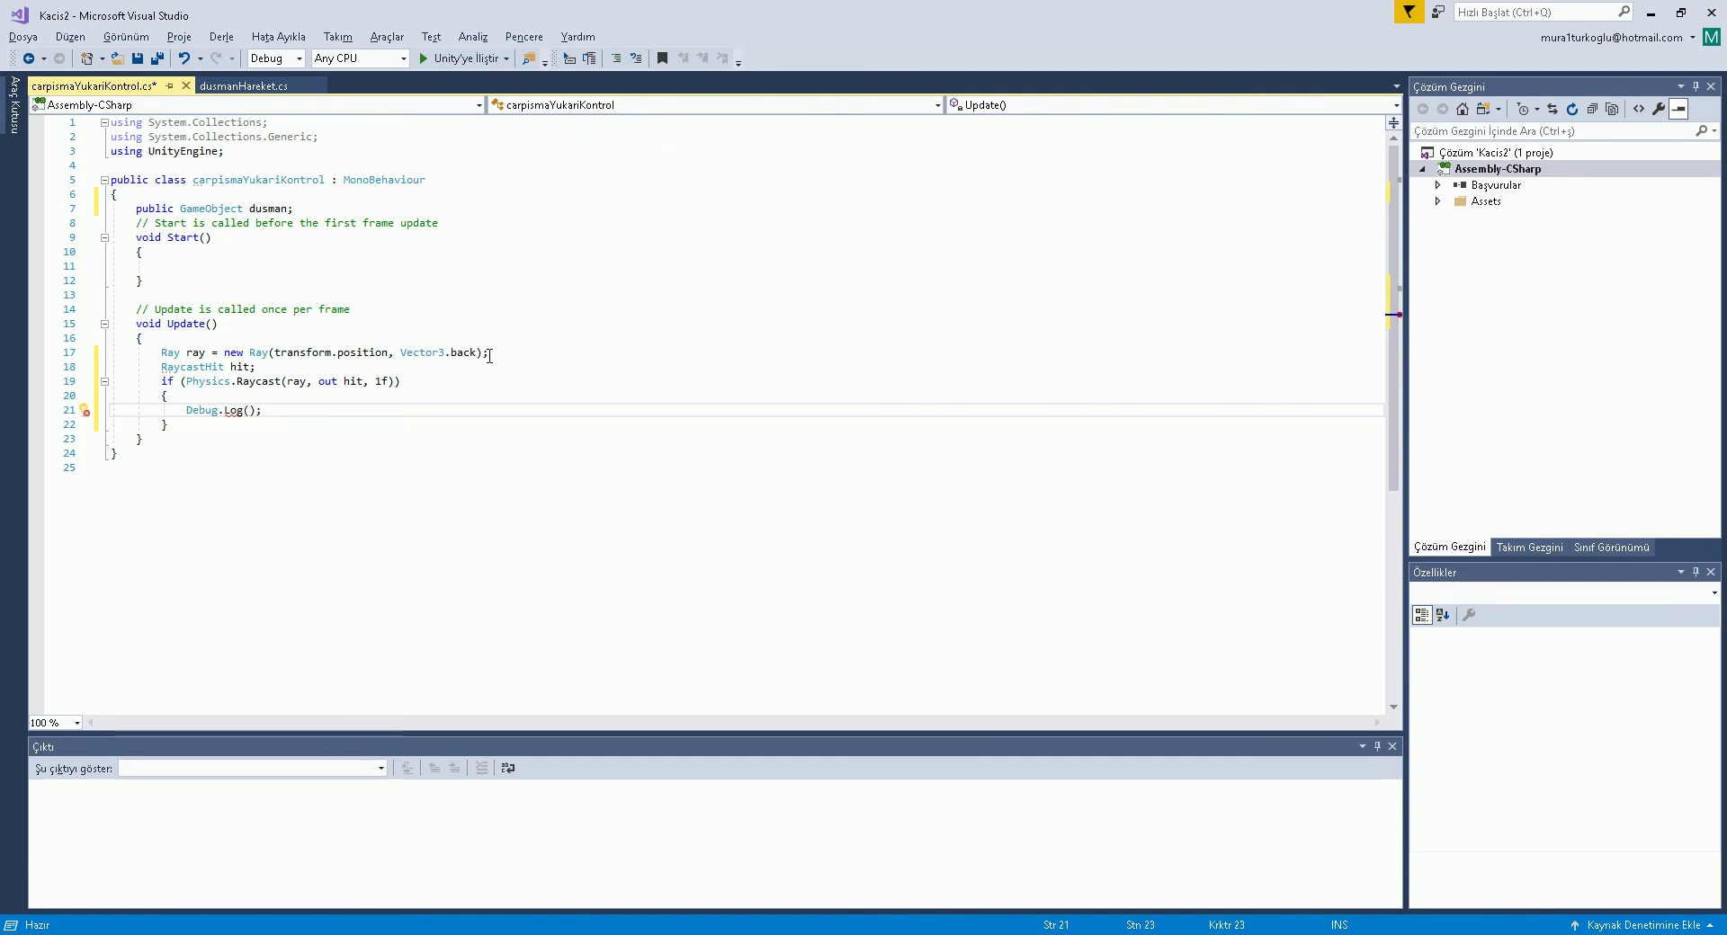
text(hit.collider.name)
key(Tab)
key(ctrl+s)
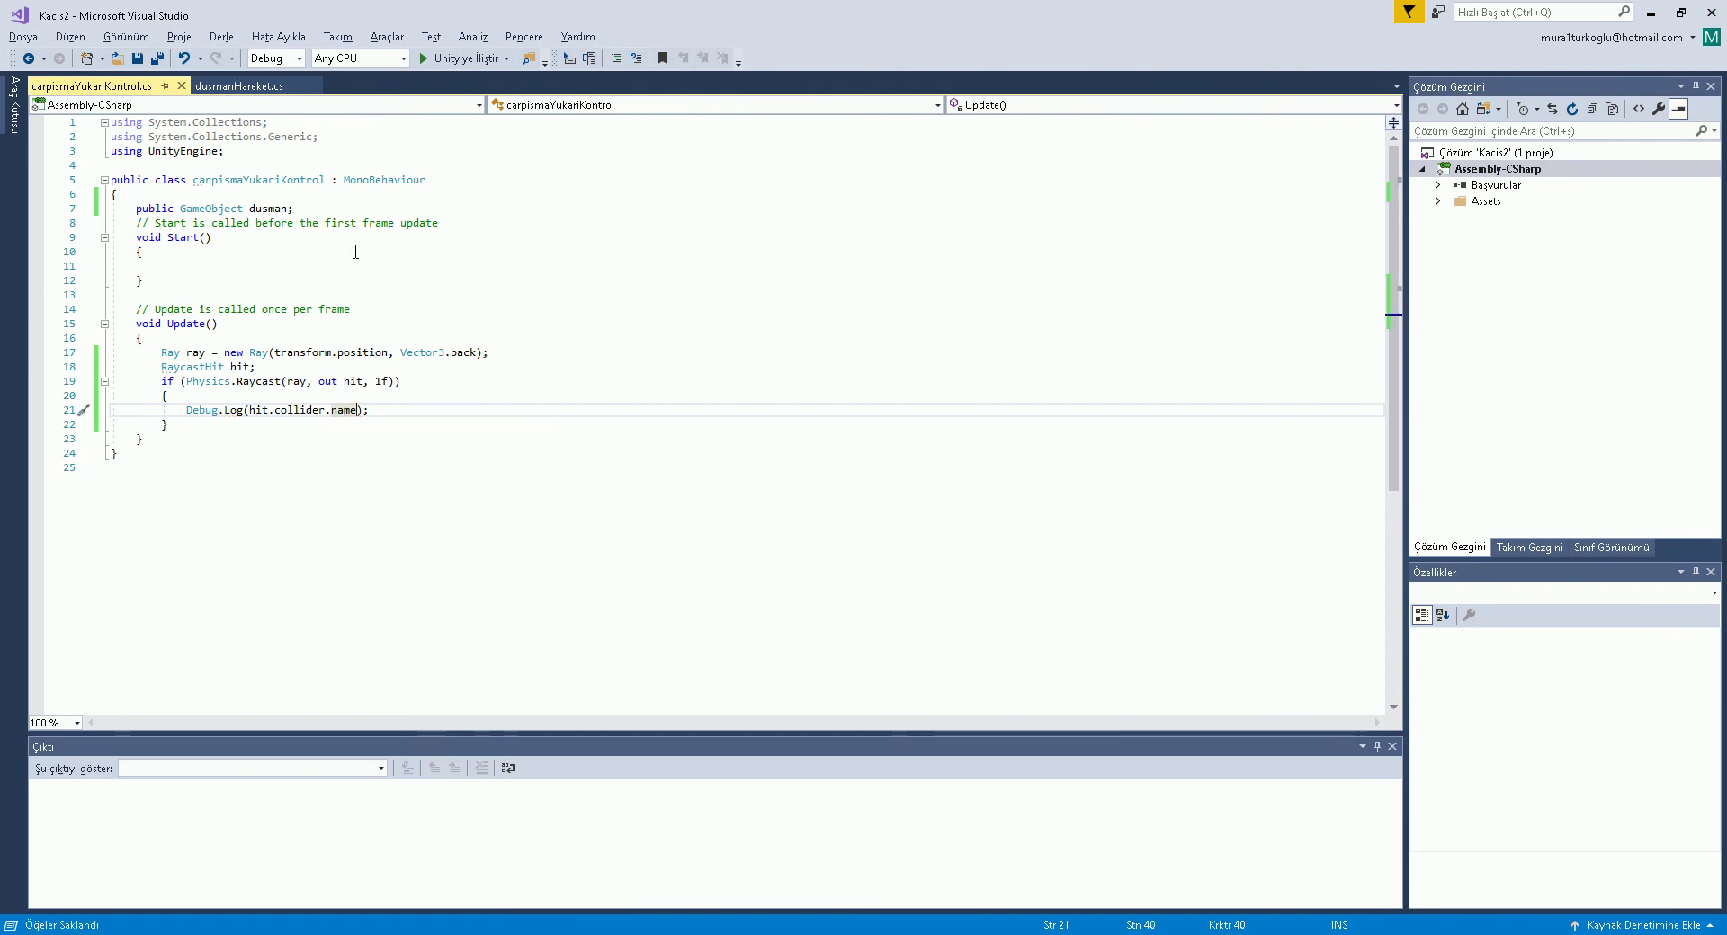
key(alt+Tab)
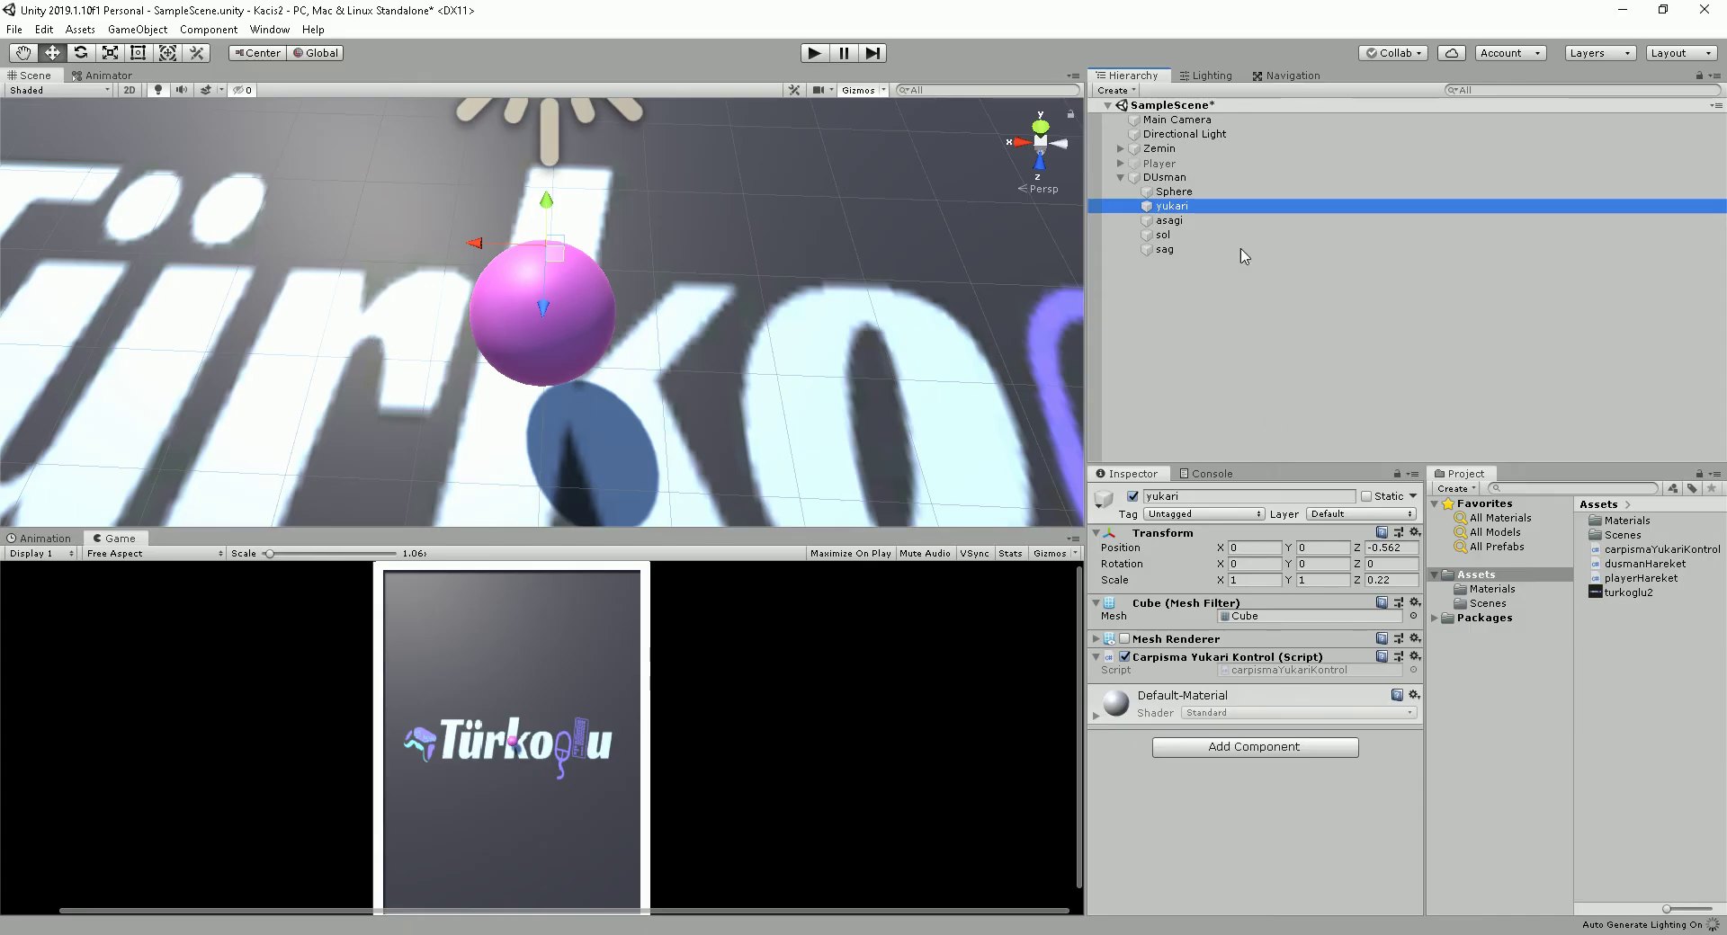
Expand Zemin in the Hierarchy and frame the floor from a low side angle.
click(1121, 150)
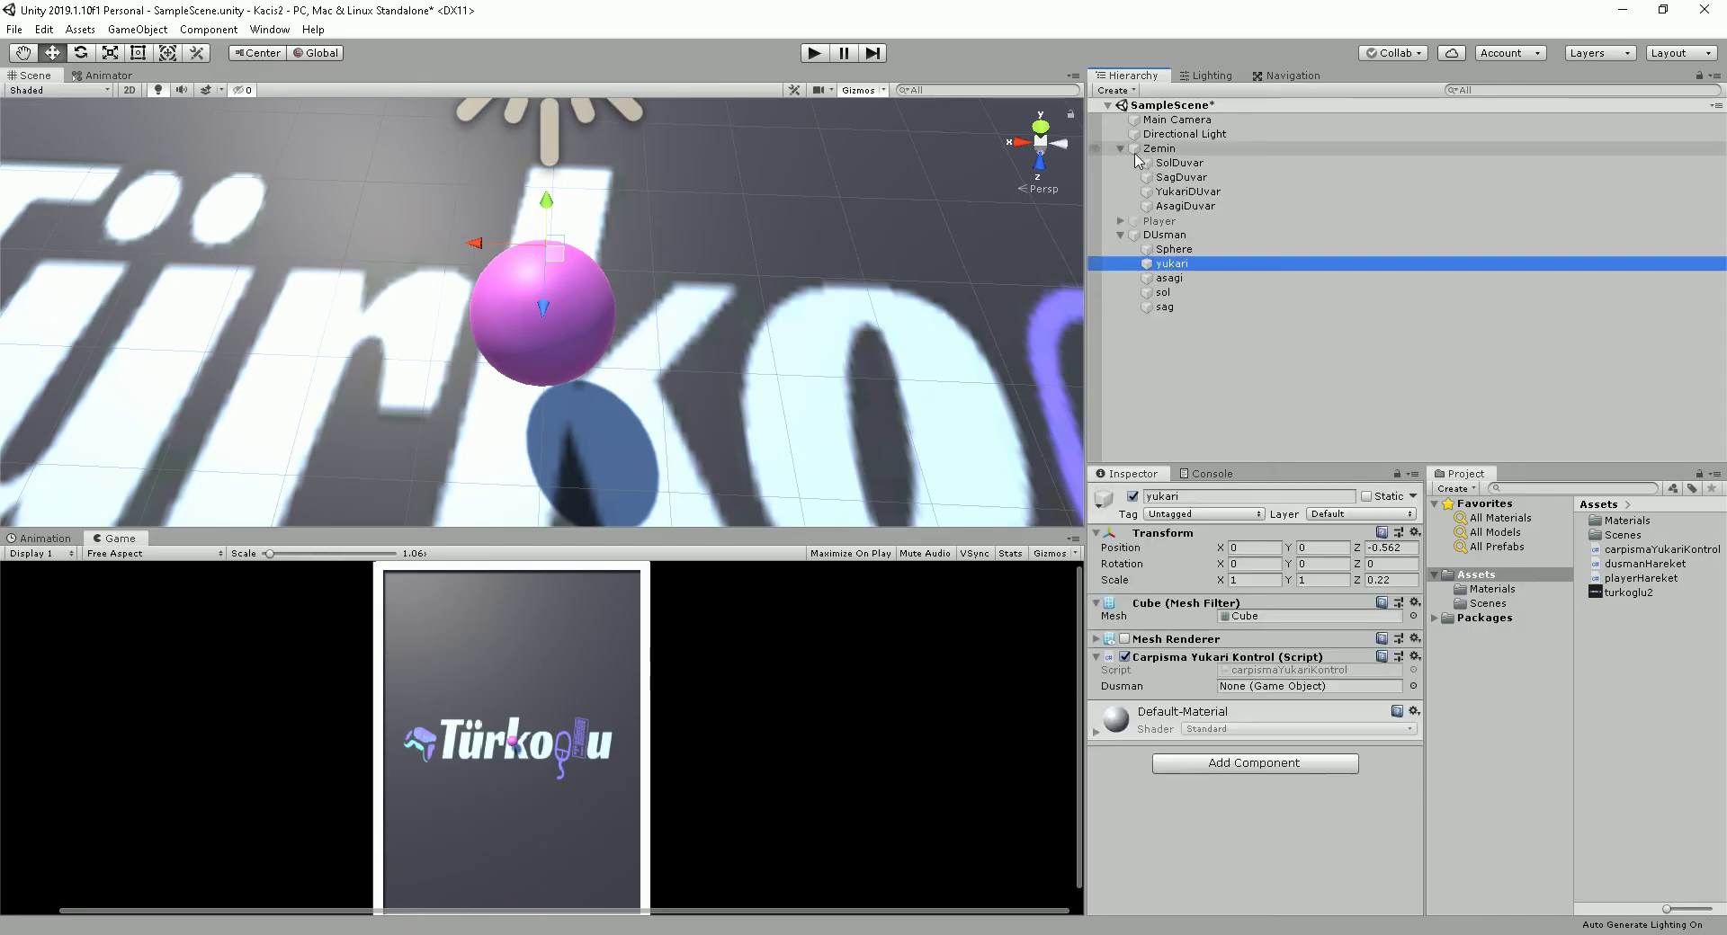
double_click(1162, 149)
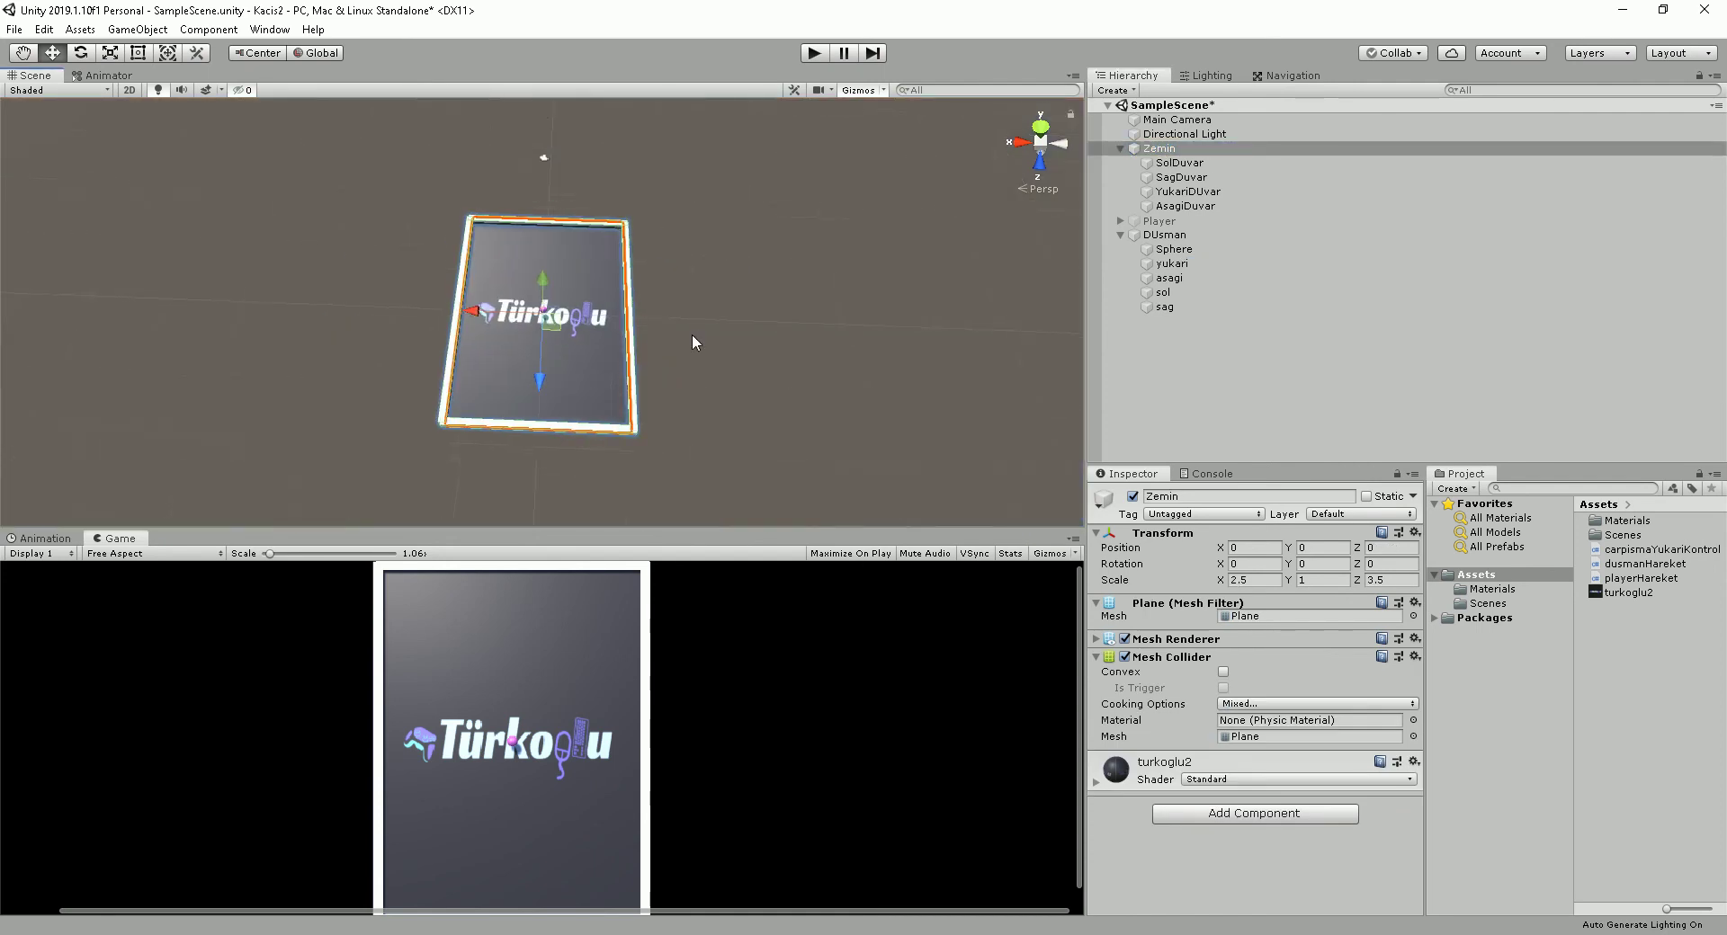
scroll(628, 239, up, 2)
scroll(634, 252, up, 3)
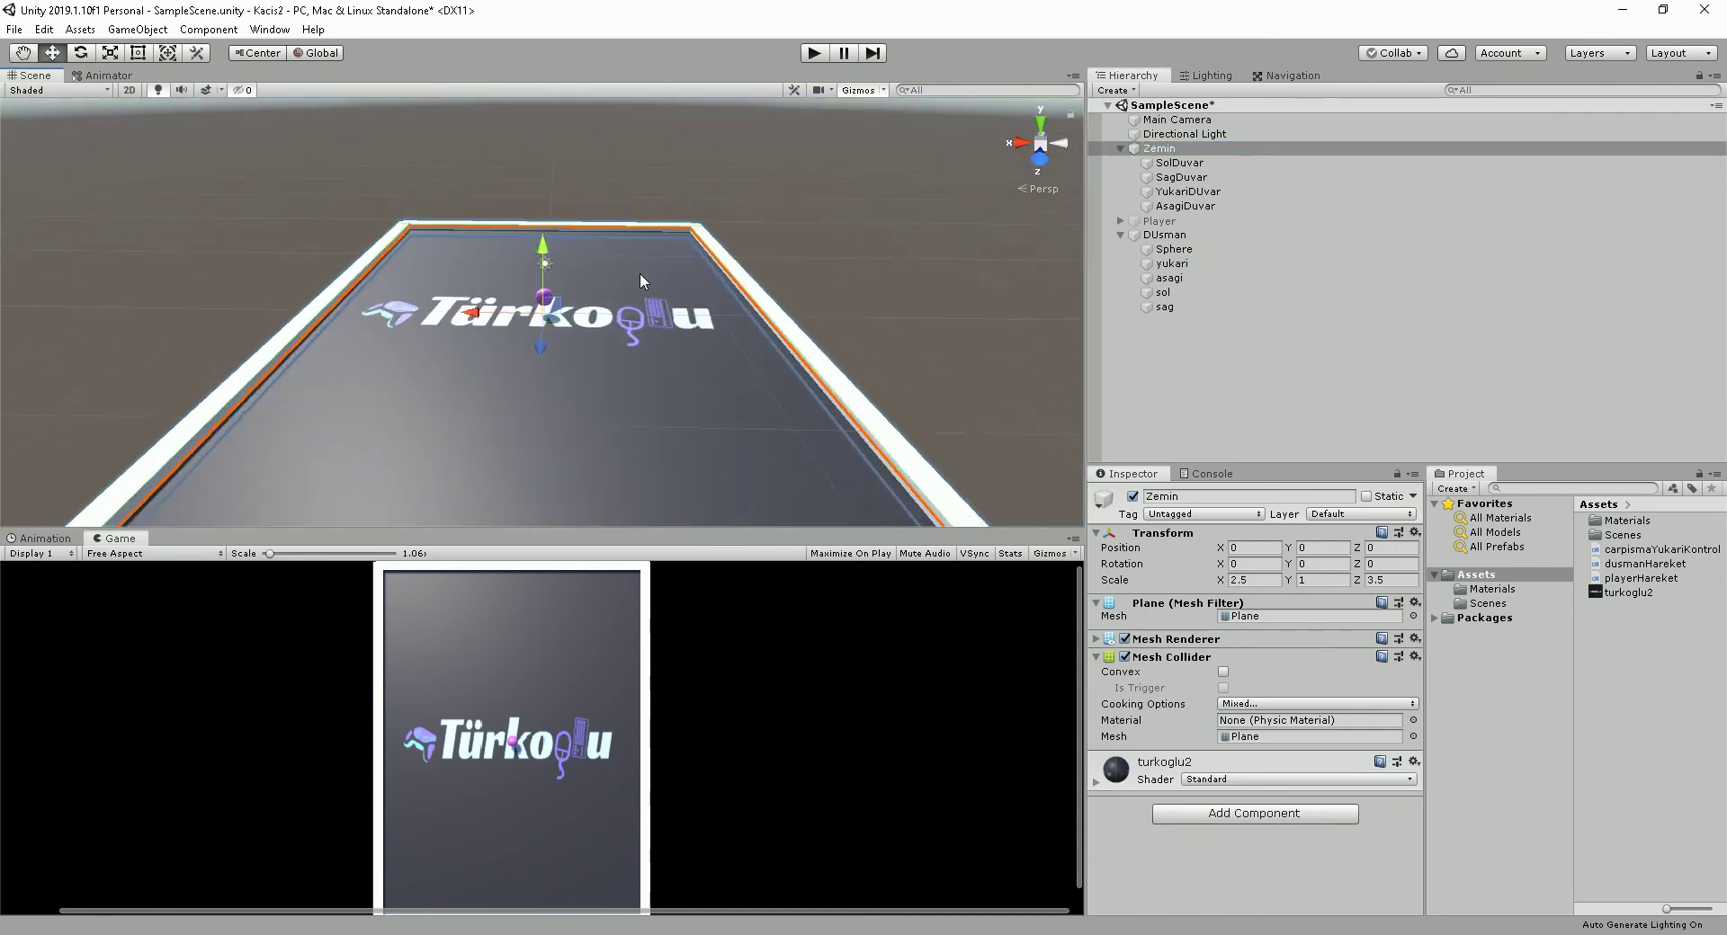
scroll(640, 264, up, 3)
scroll(639, 252, up, 3)
alt+drag(639, 261, 695, 254)
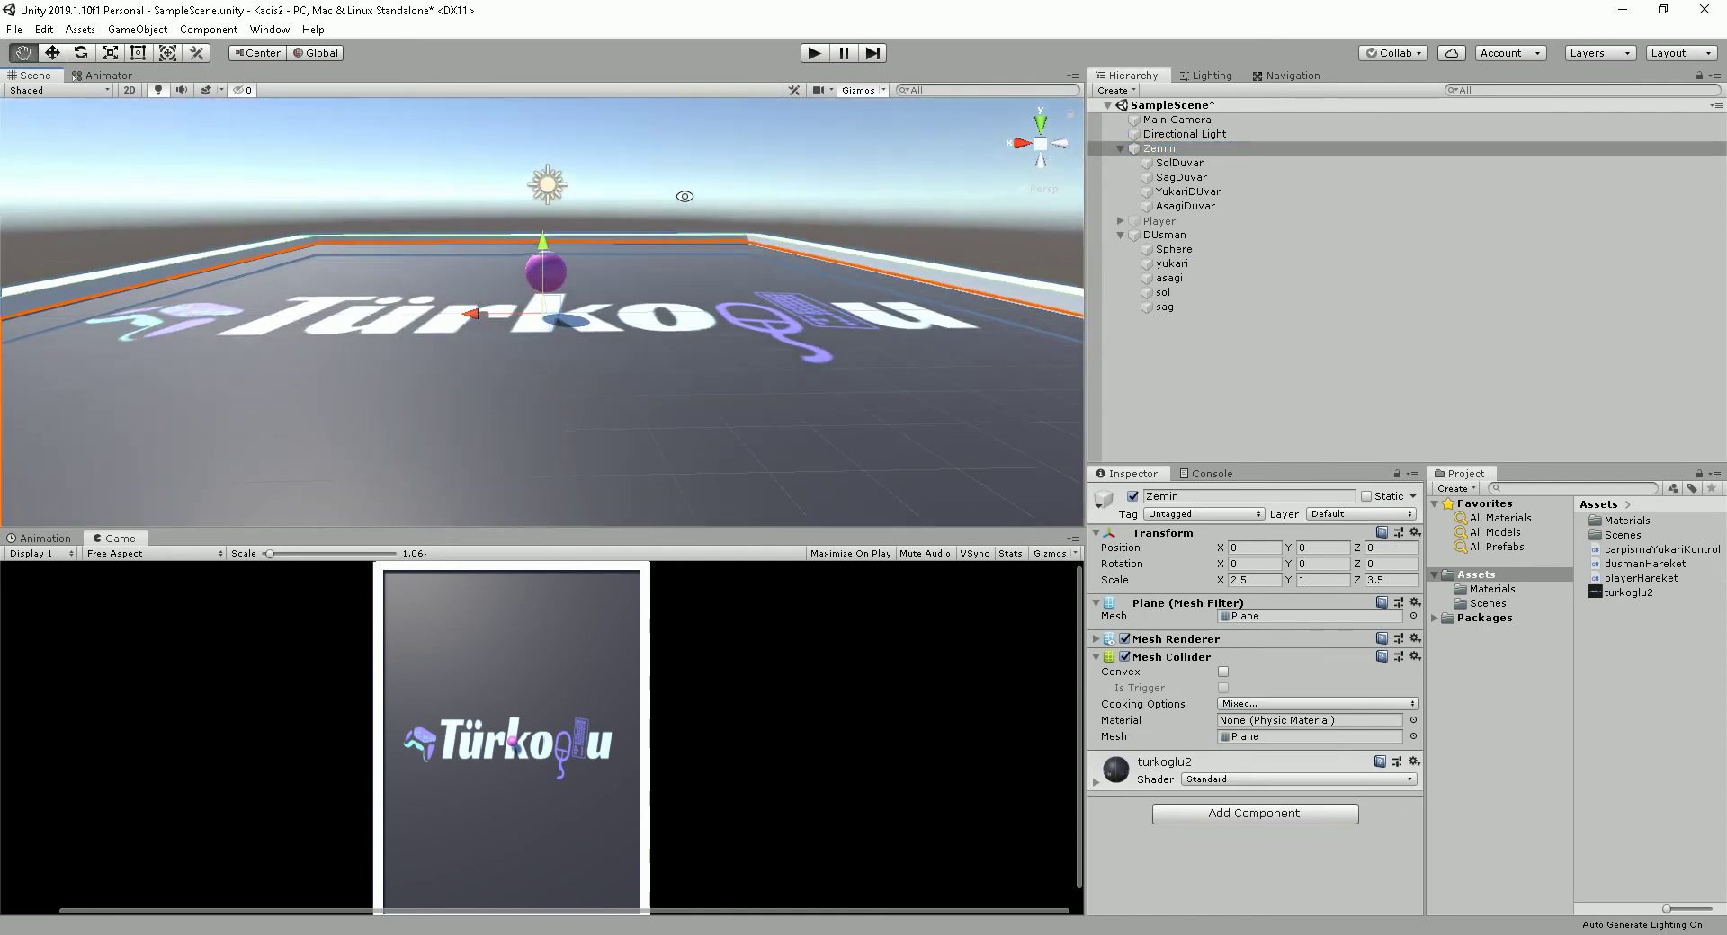
Set Scale Y to 4 on the four walls, then select the DUsman enemy.
click(1179, 163)
shift+click(1185, 206)
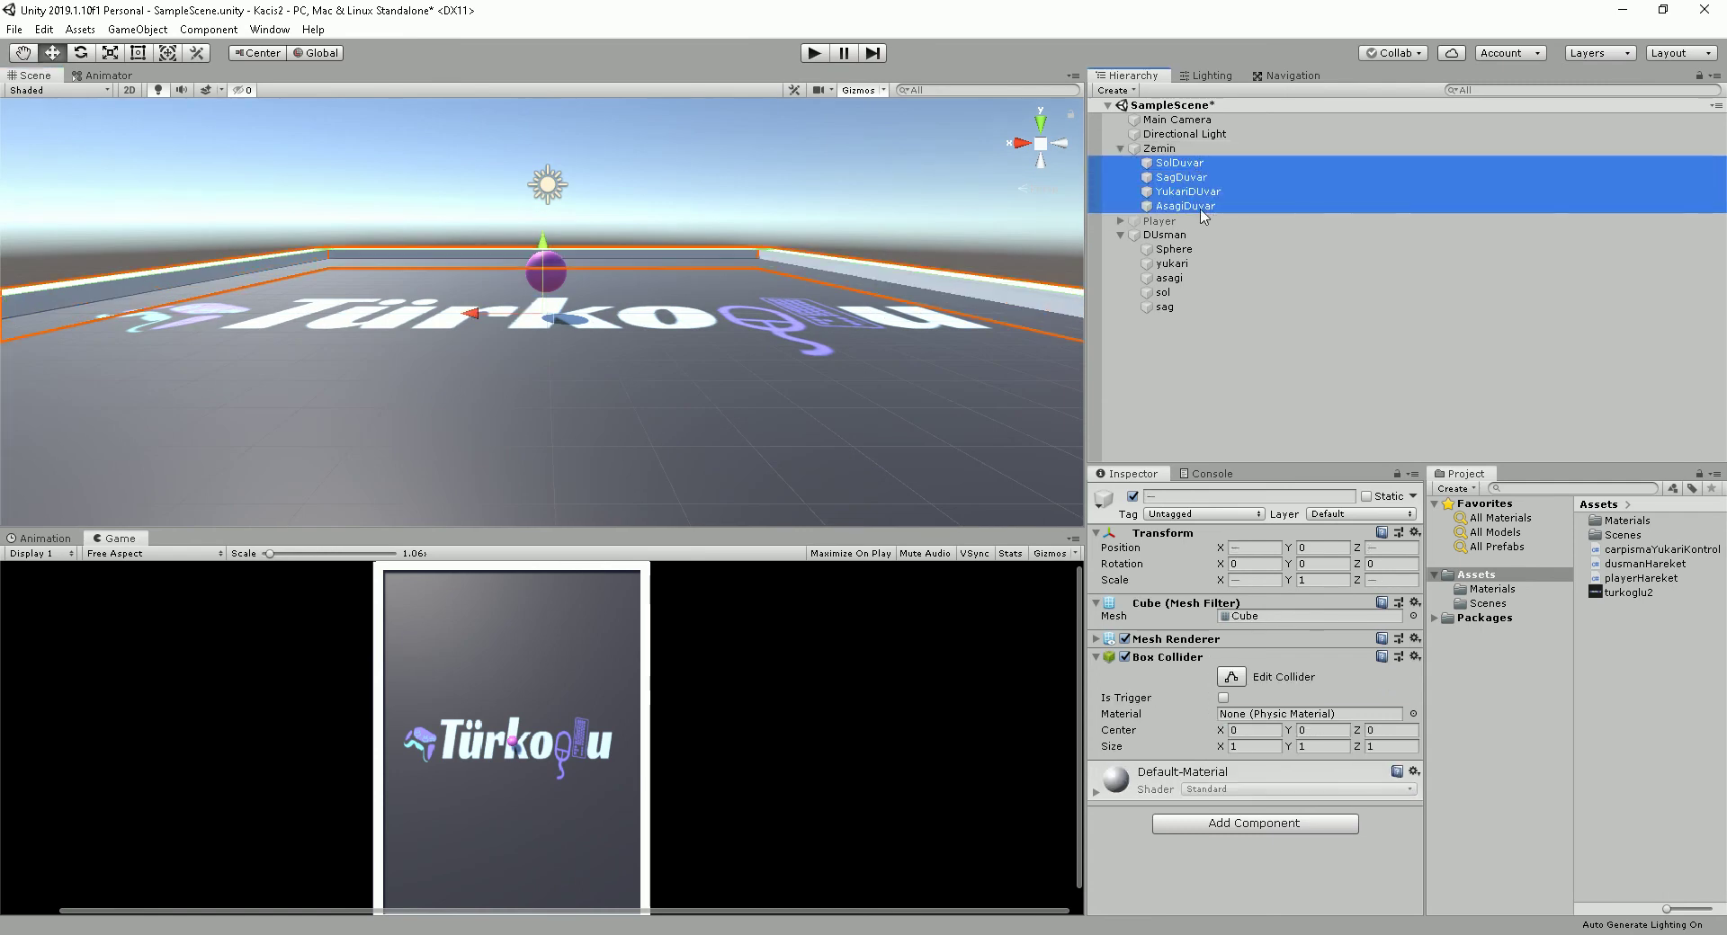
click(1301, 579)
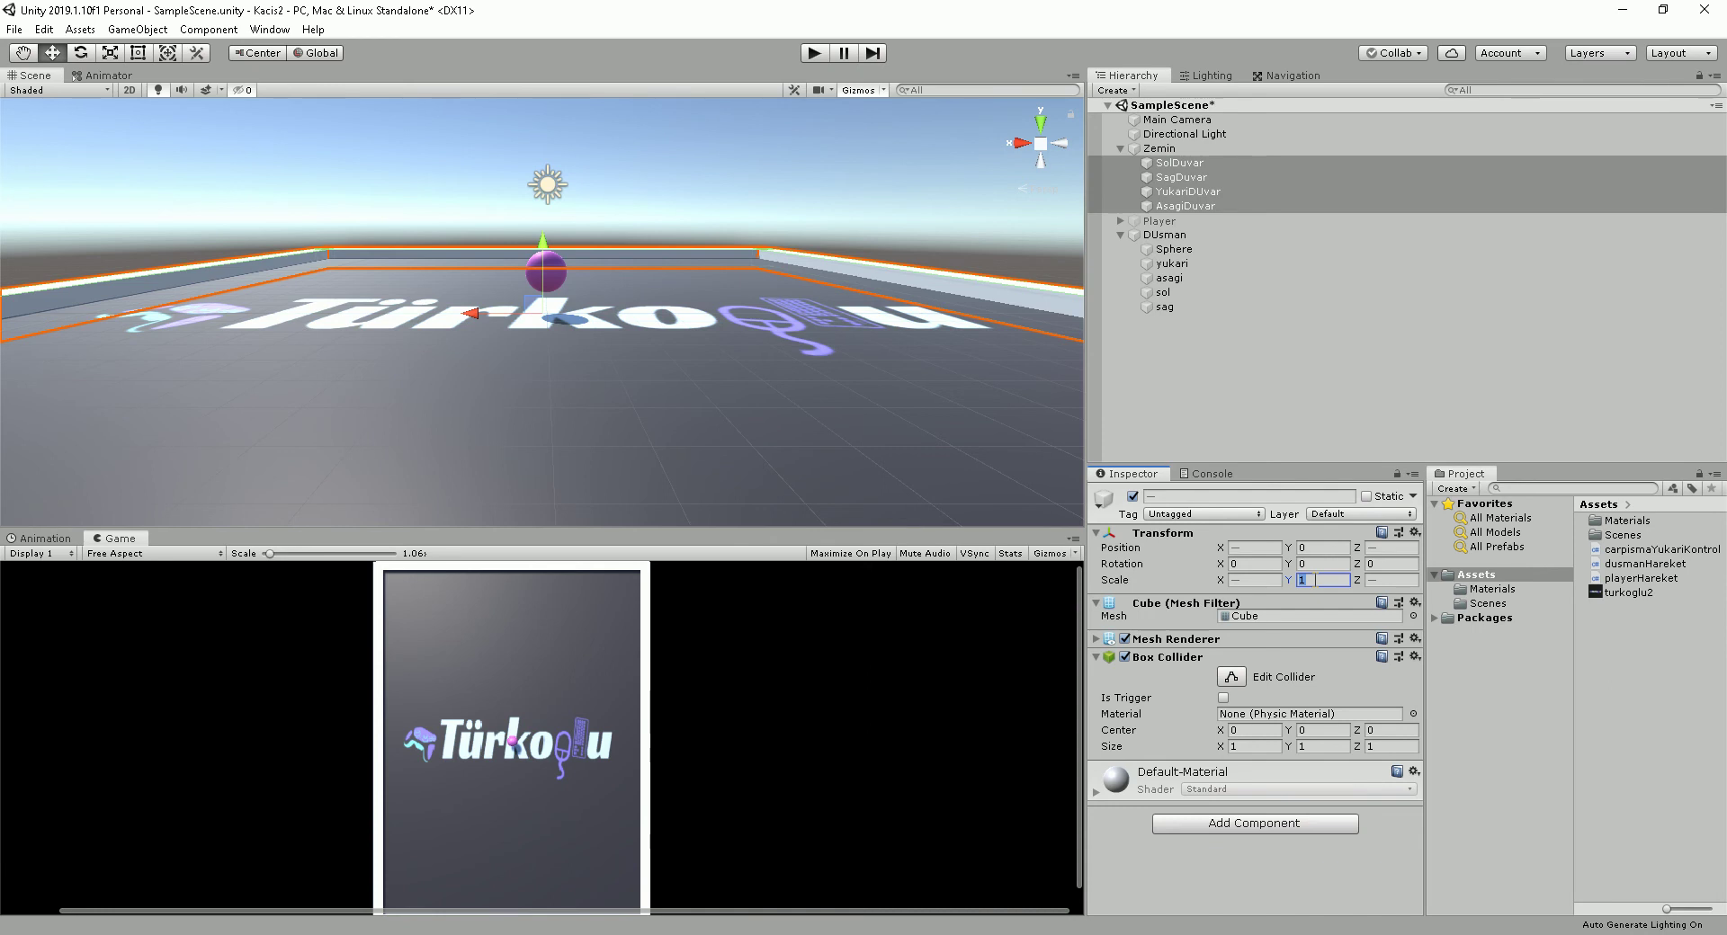
text(4)
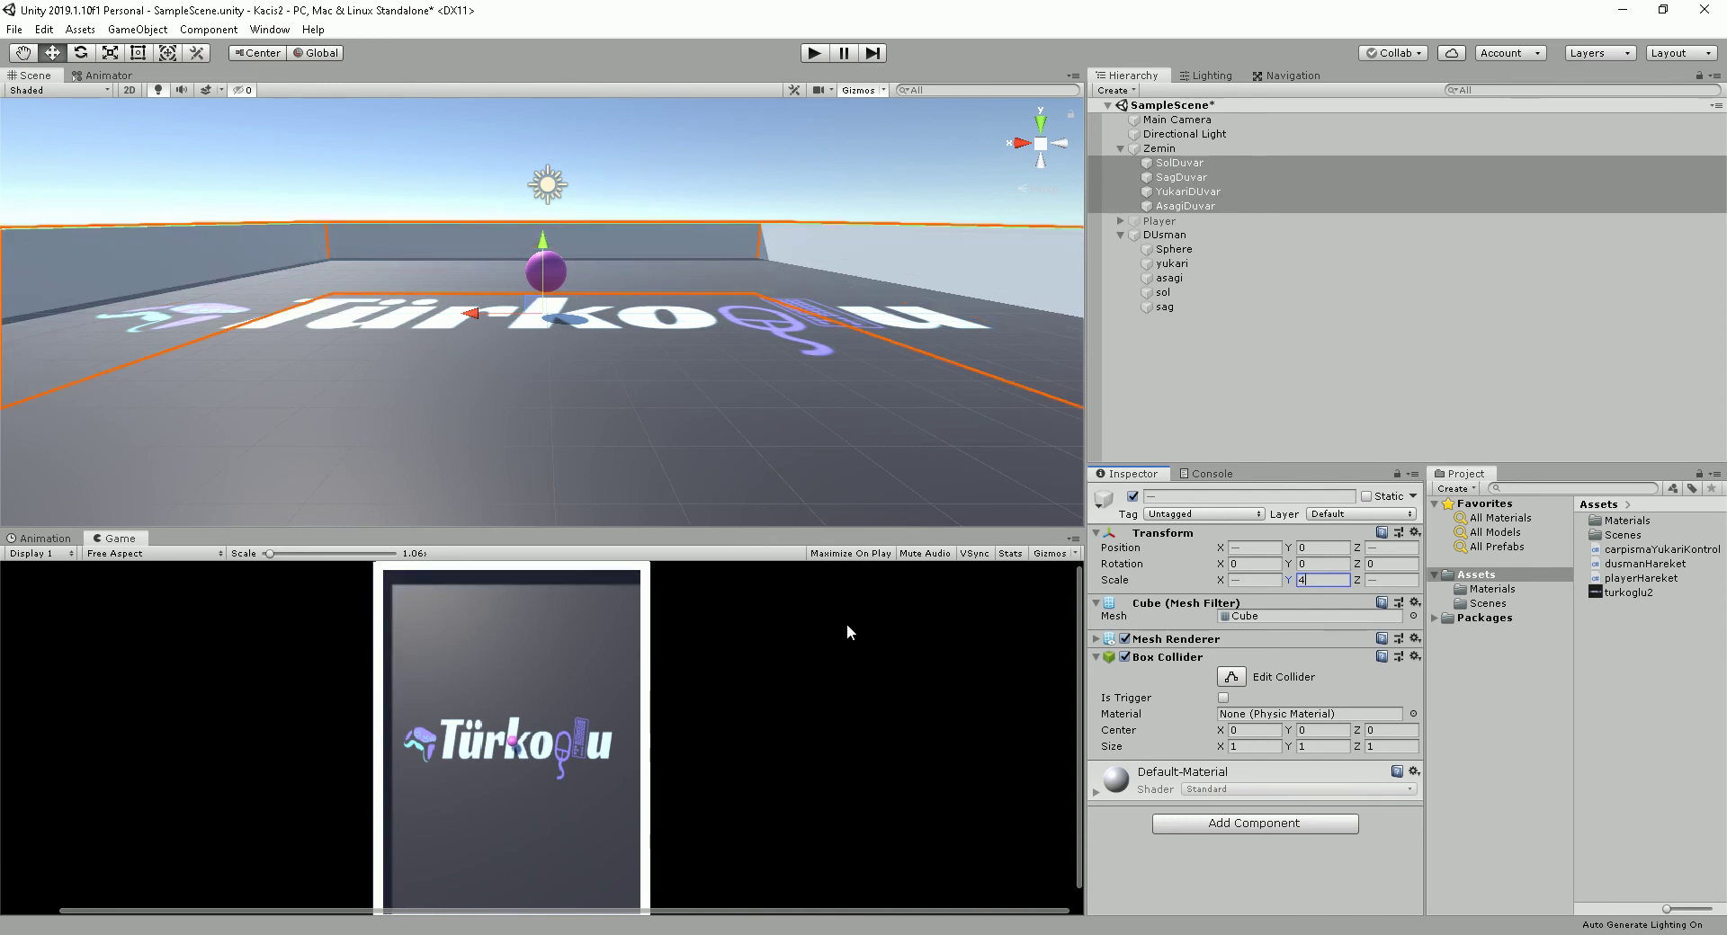
alt+drag(660, 354, 733, 455)
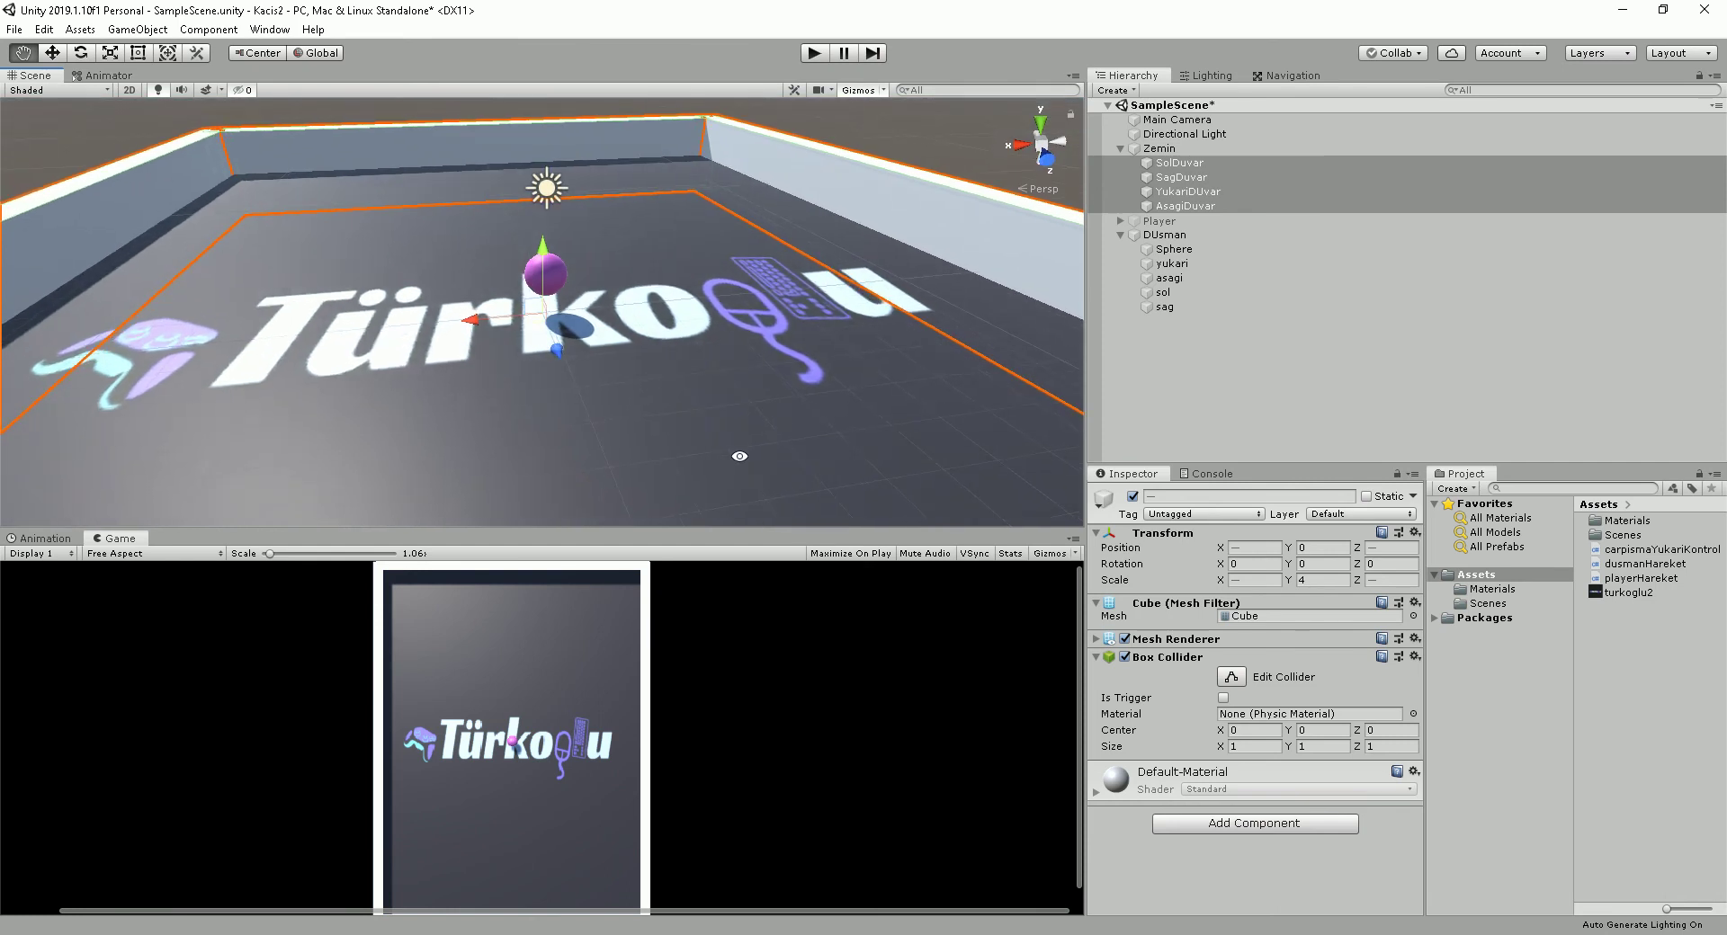
click(1112, 235)
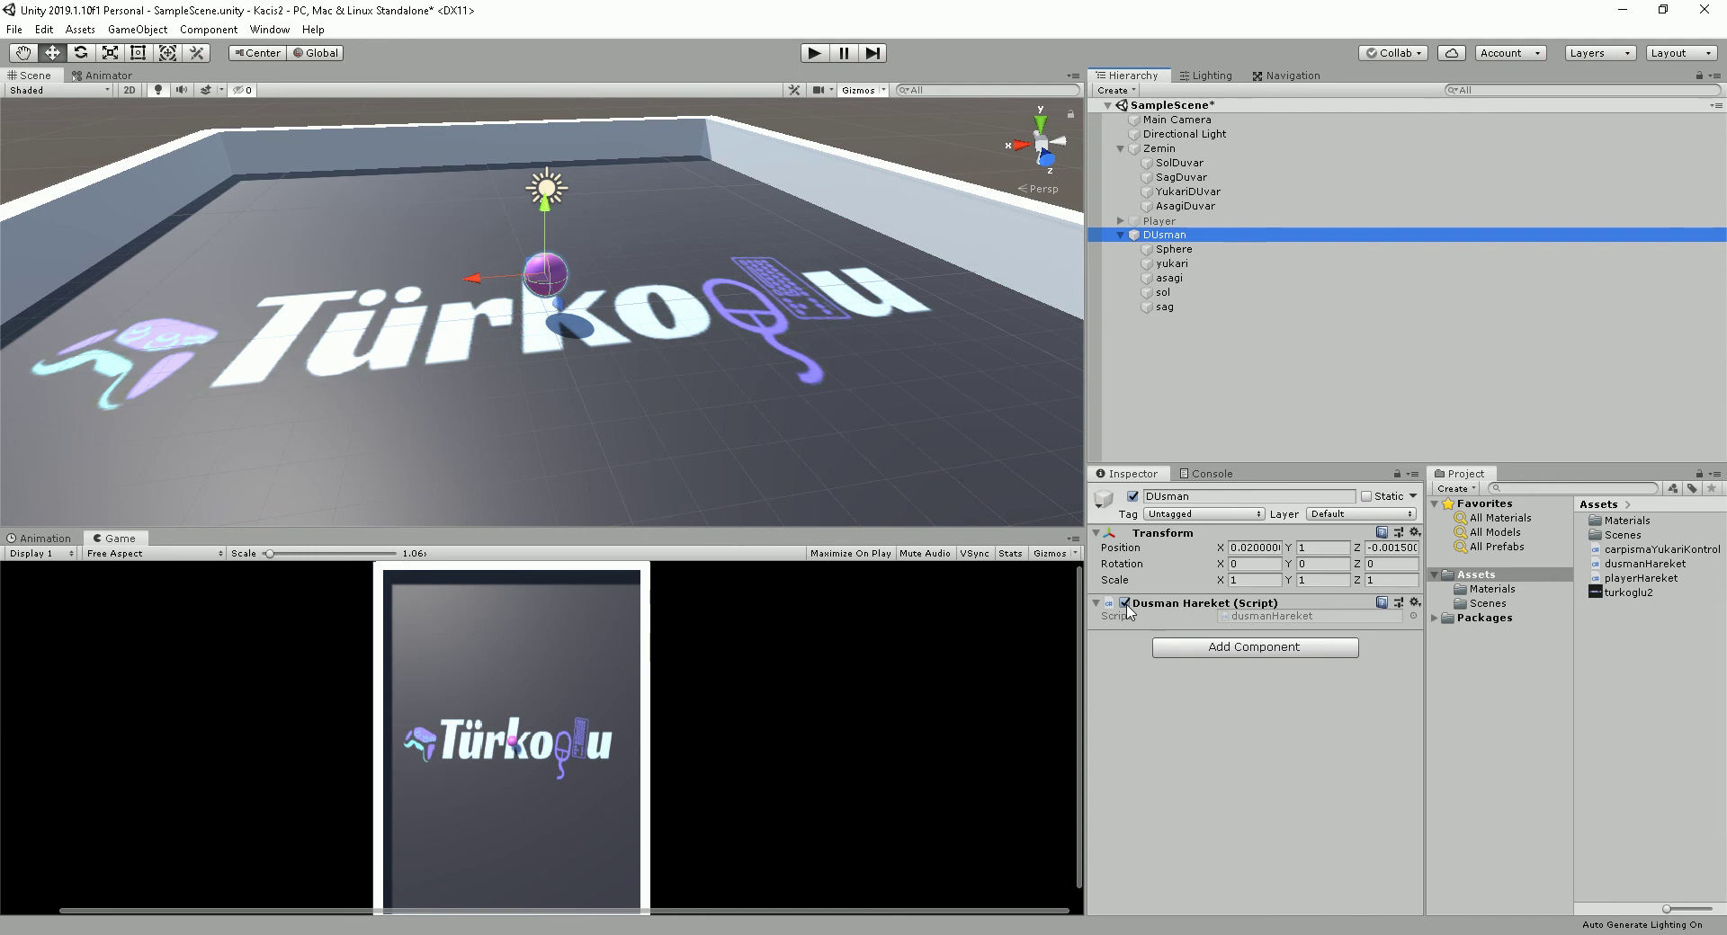
Disable the Dusman Hareket movement script and enter Play mode.
click(1125, 604)
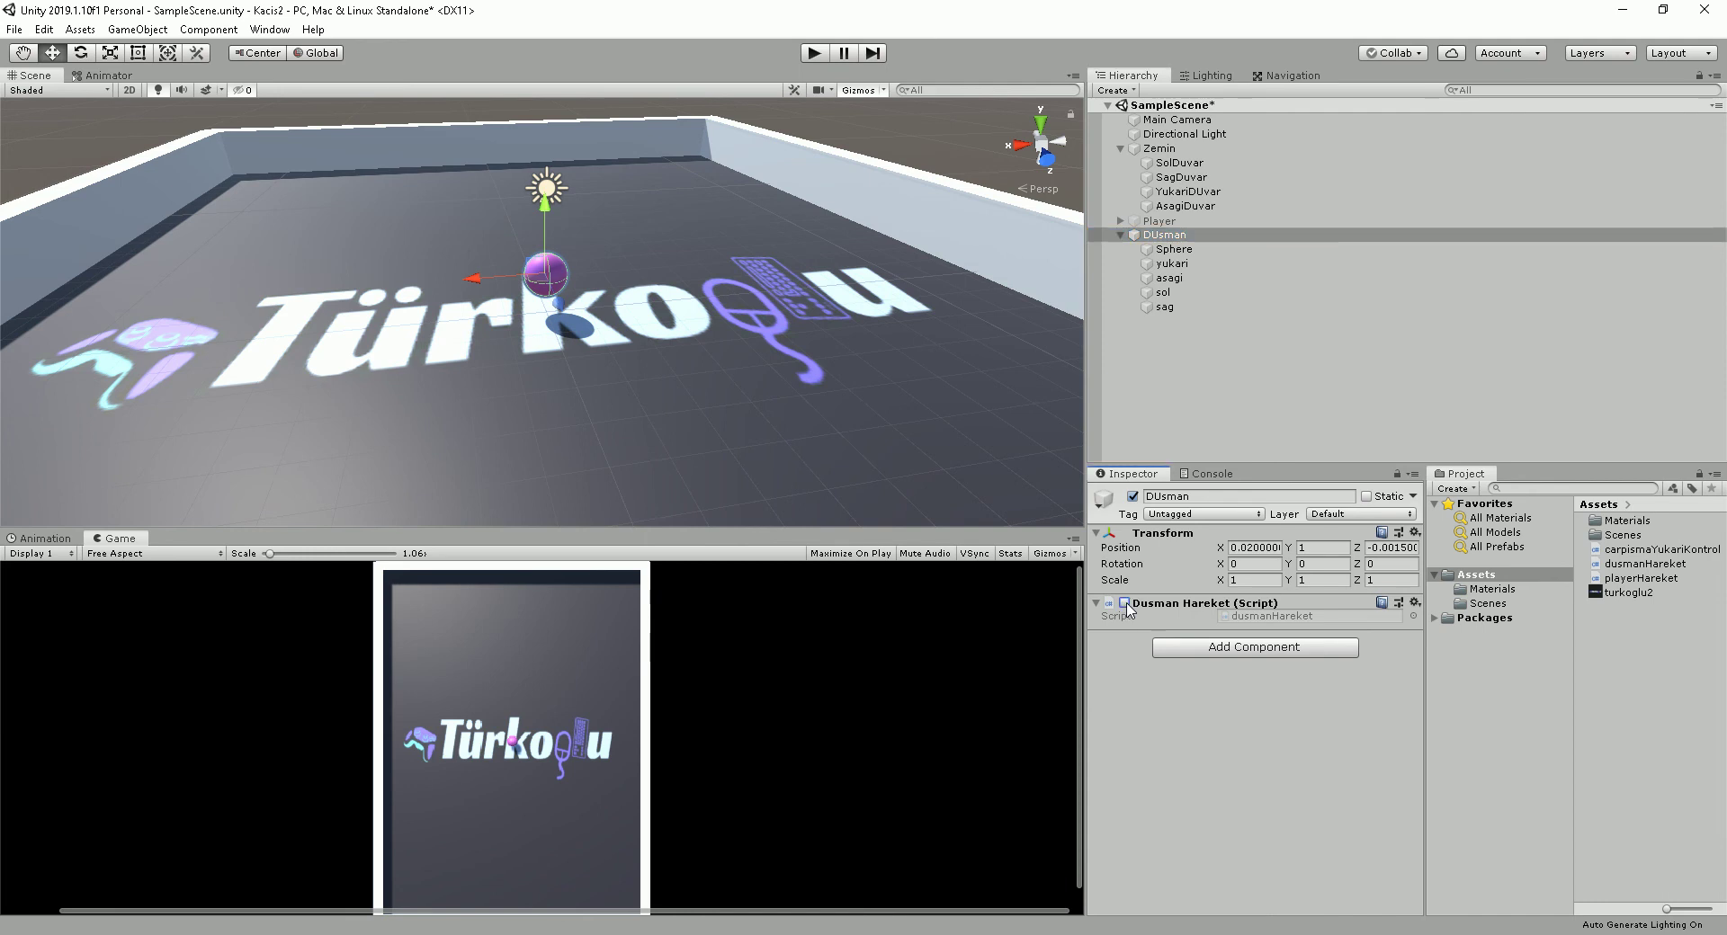
click(814, 54)
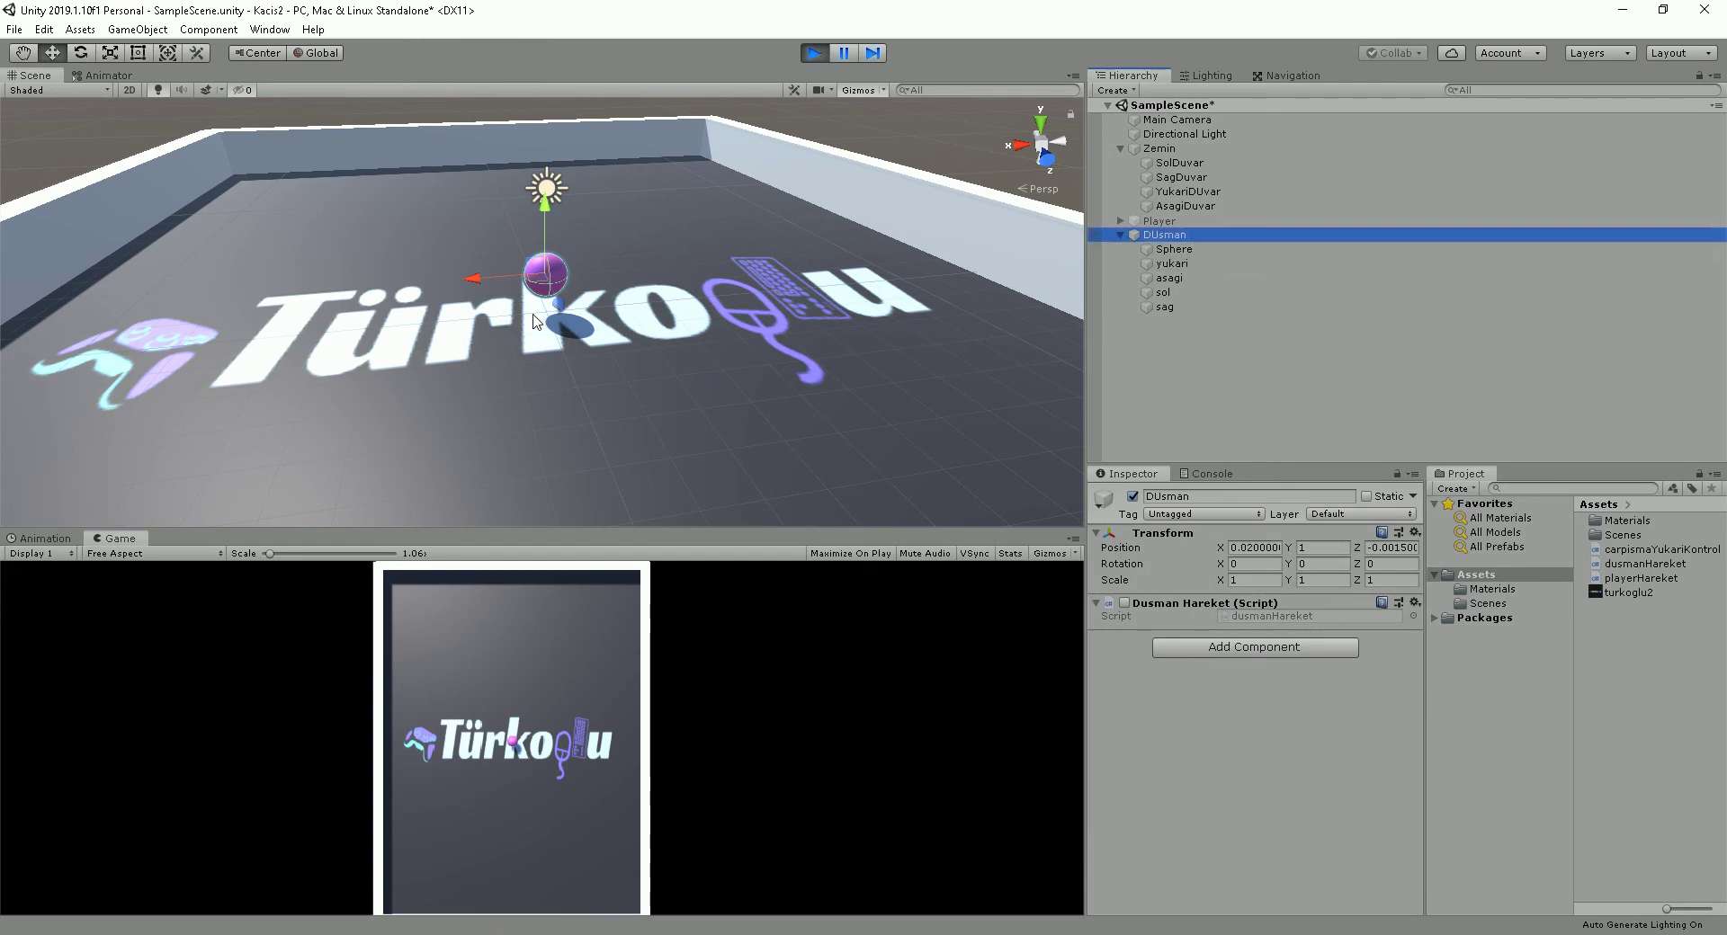
mouse_move(565, 310)
right_down()
mouse_move(483, 279)
mouse_move(872, 311)
right_up()
right_drag(309, 407, 537, 311)
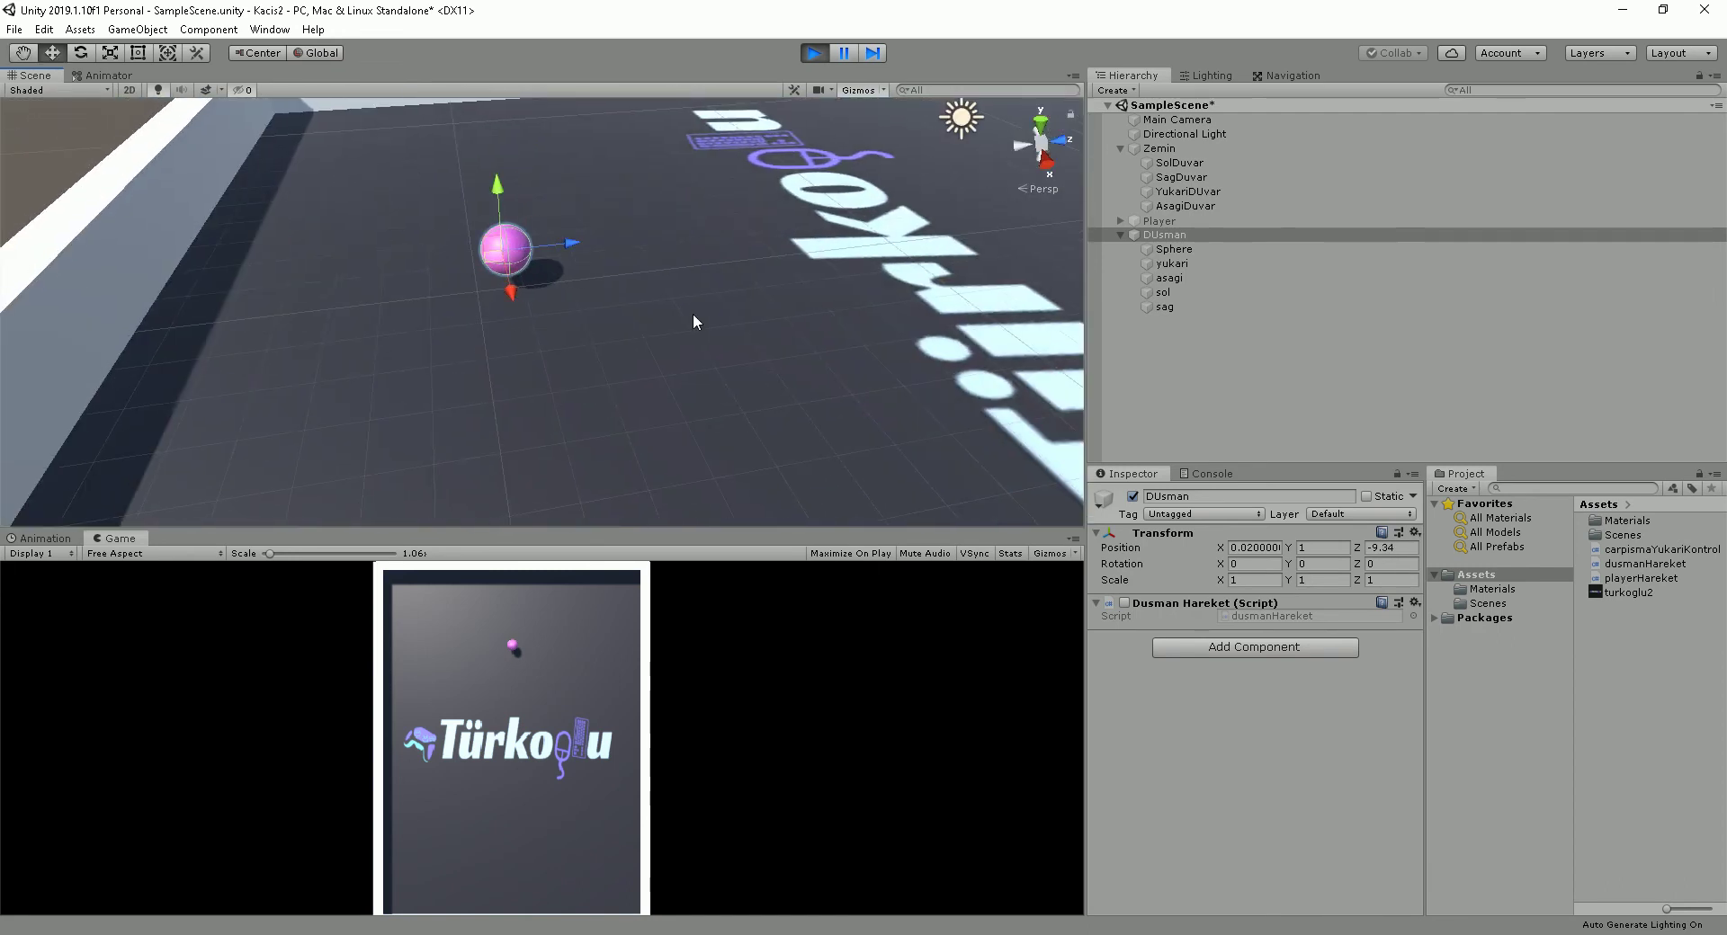
Show the Console and drag the enemy sphere along Z toward the top wall to log YukariDUvar hits.
click(1206, 477)
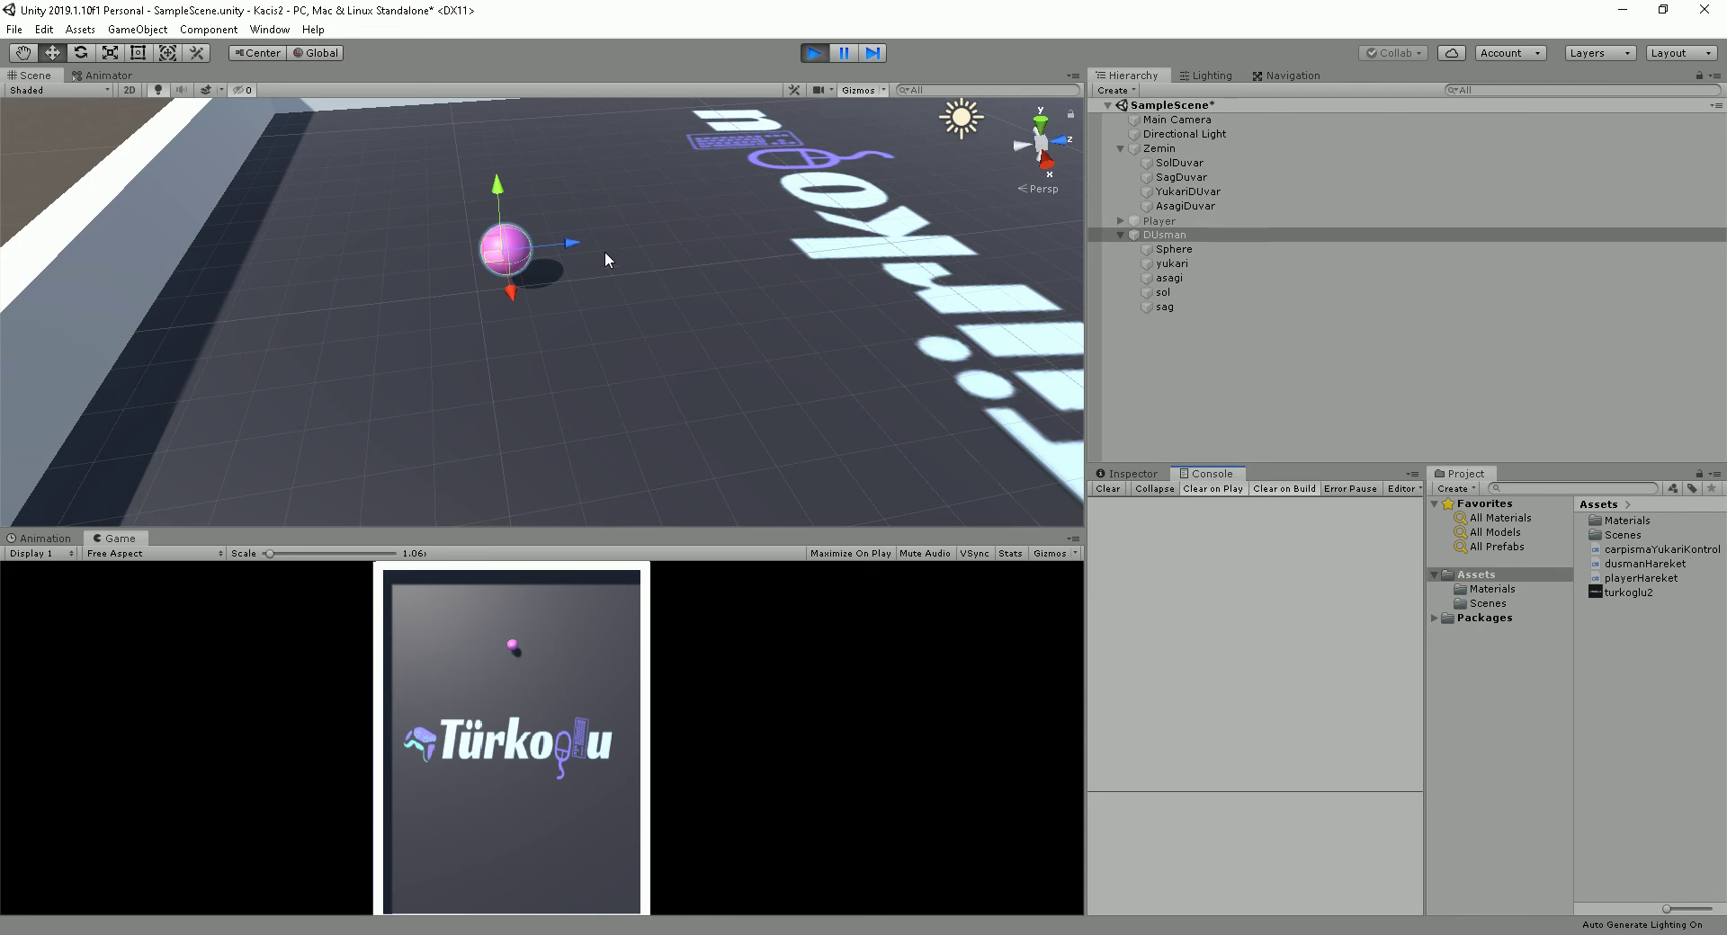
drag(579, 242, 397, 255)
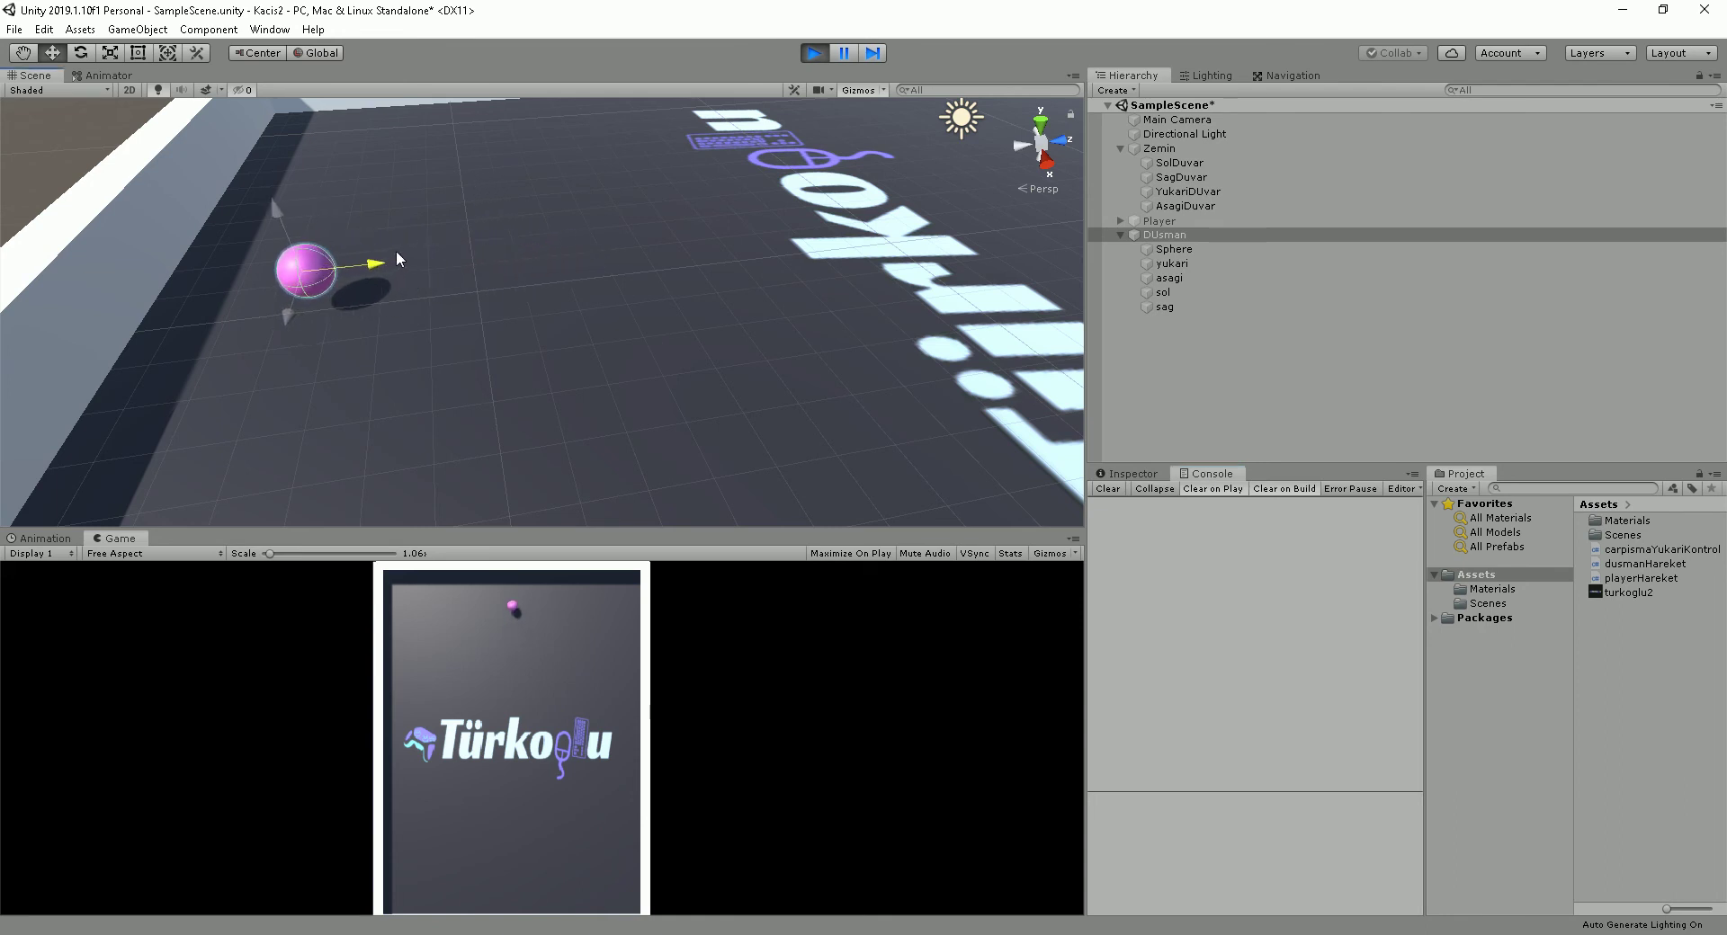
drag(396, 253, 295, 258)
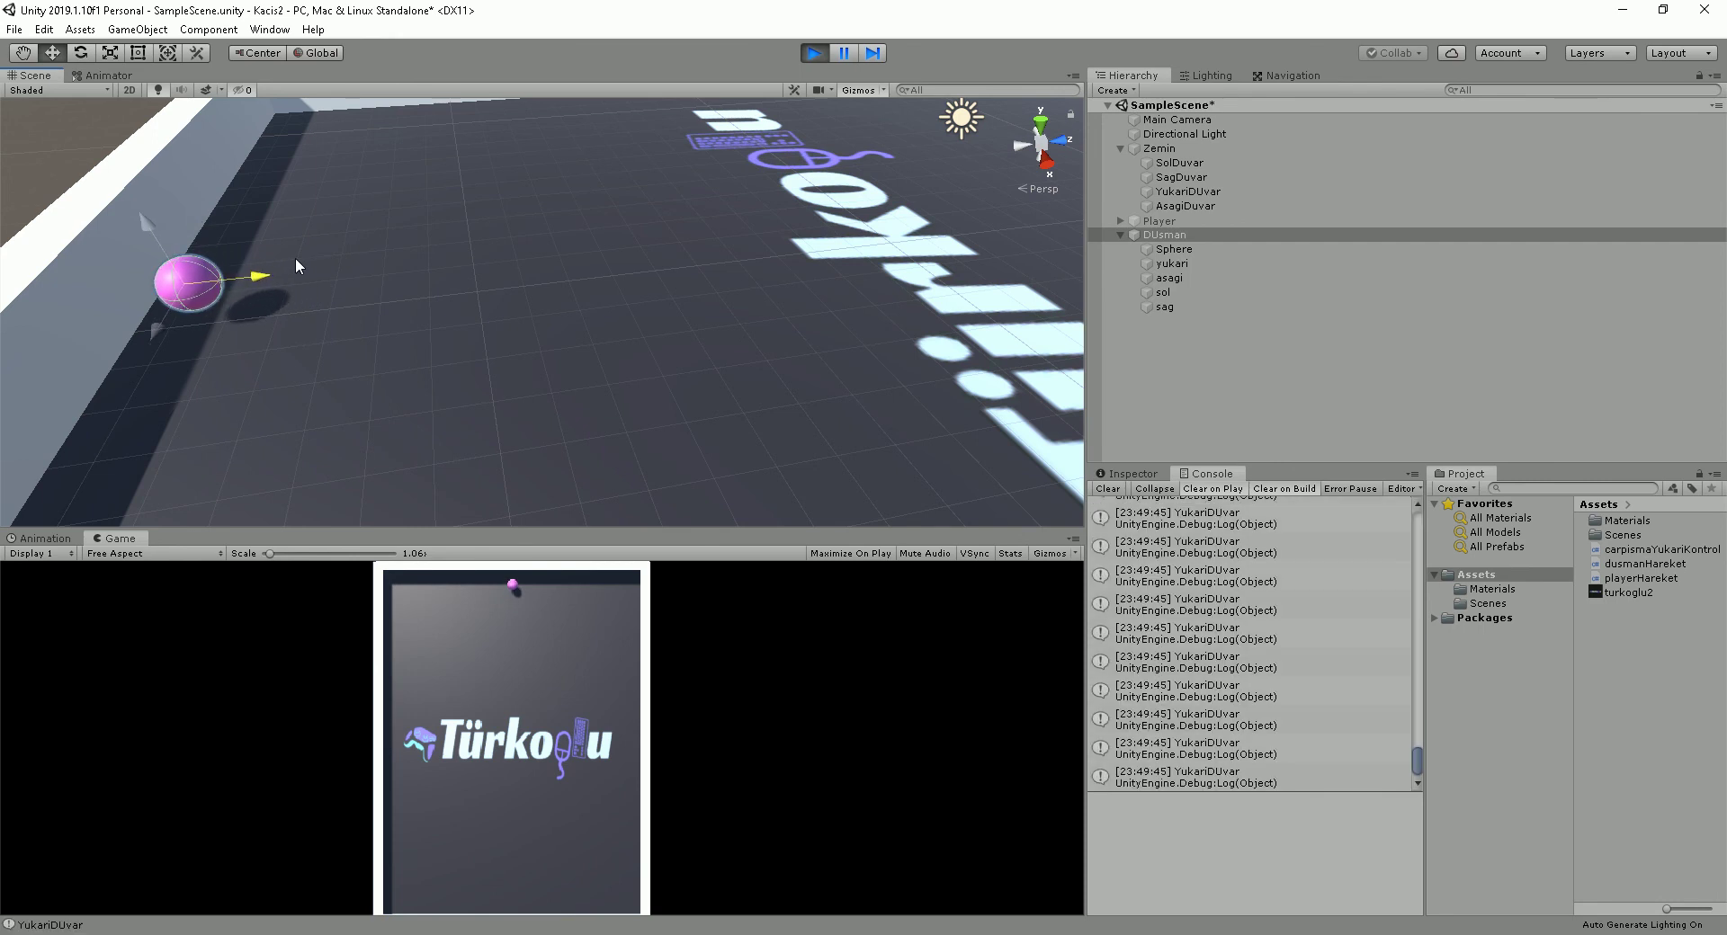
drag(295, 257, 749, 247)
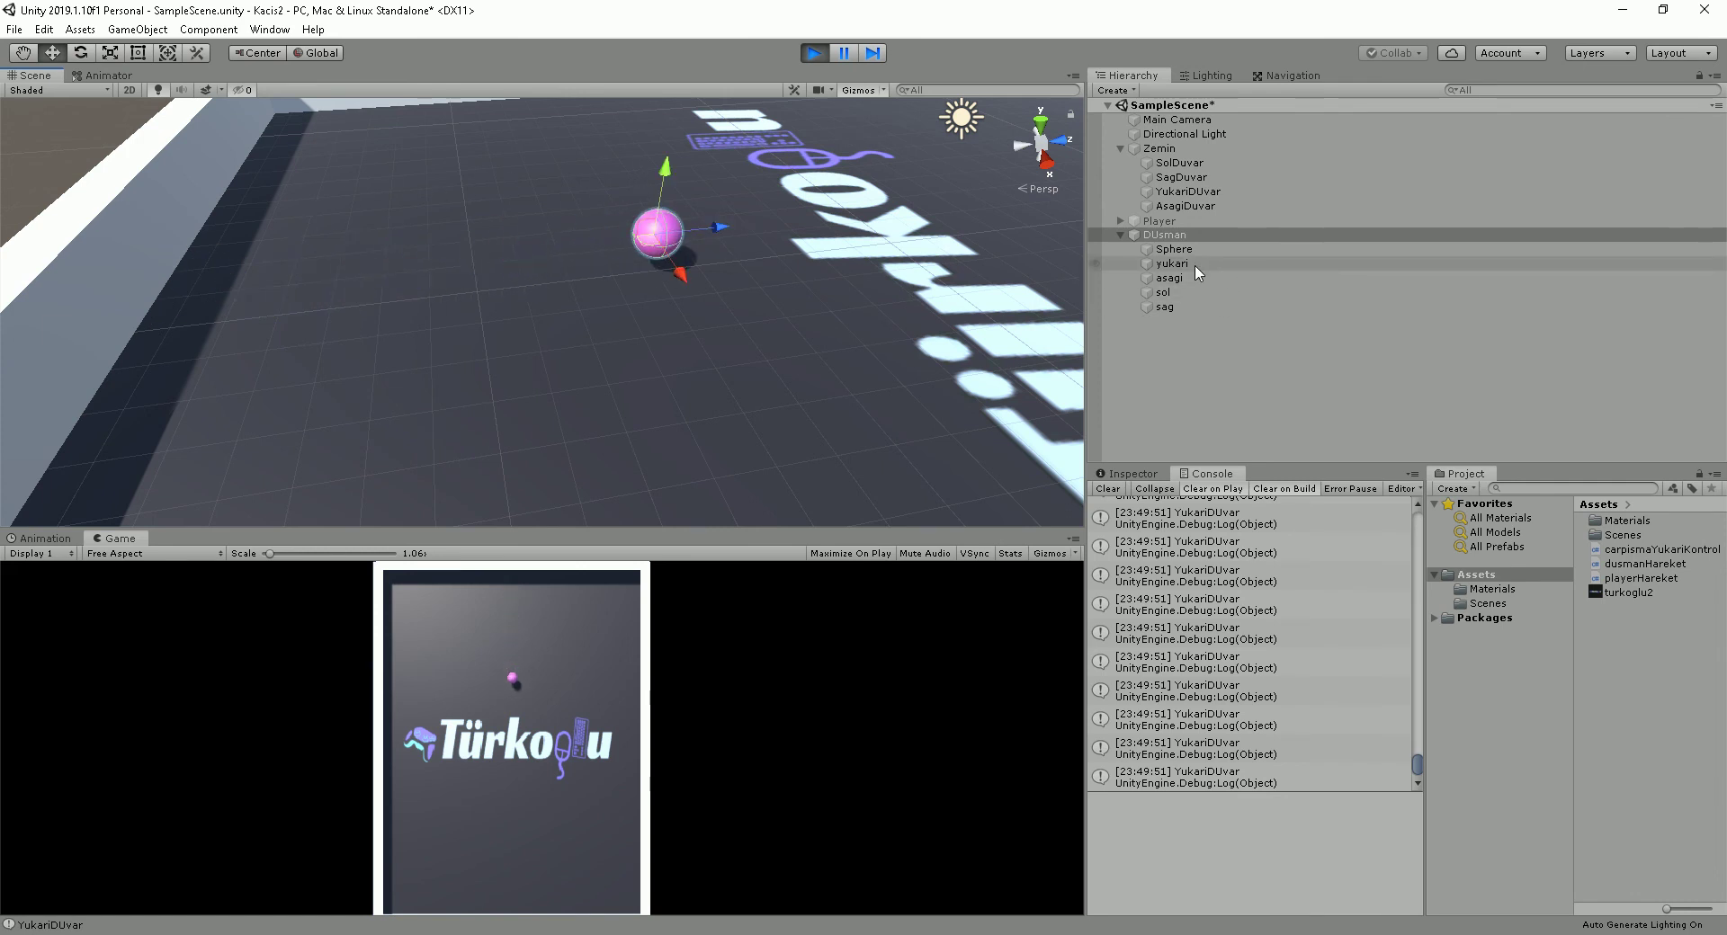
Stop Play mode and select the asagi child of DUsman.
click(812, 52)
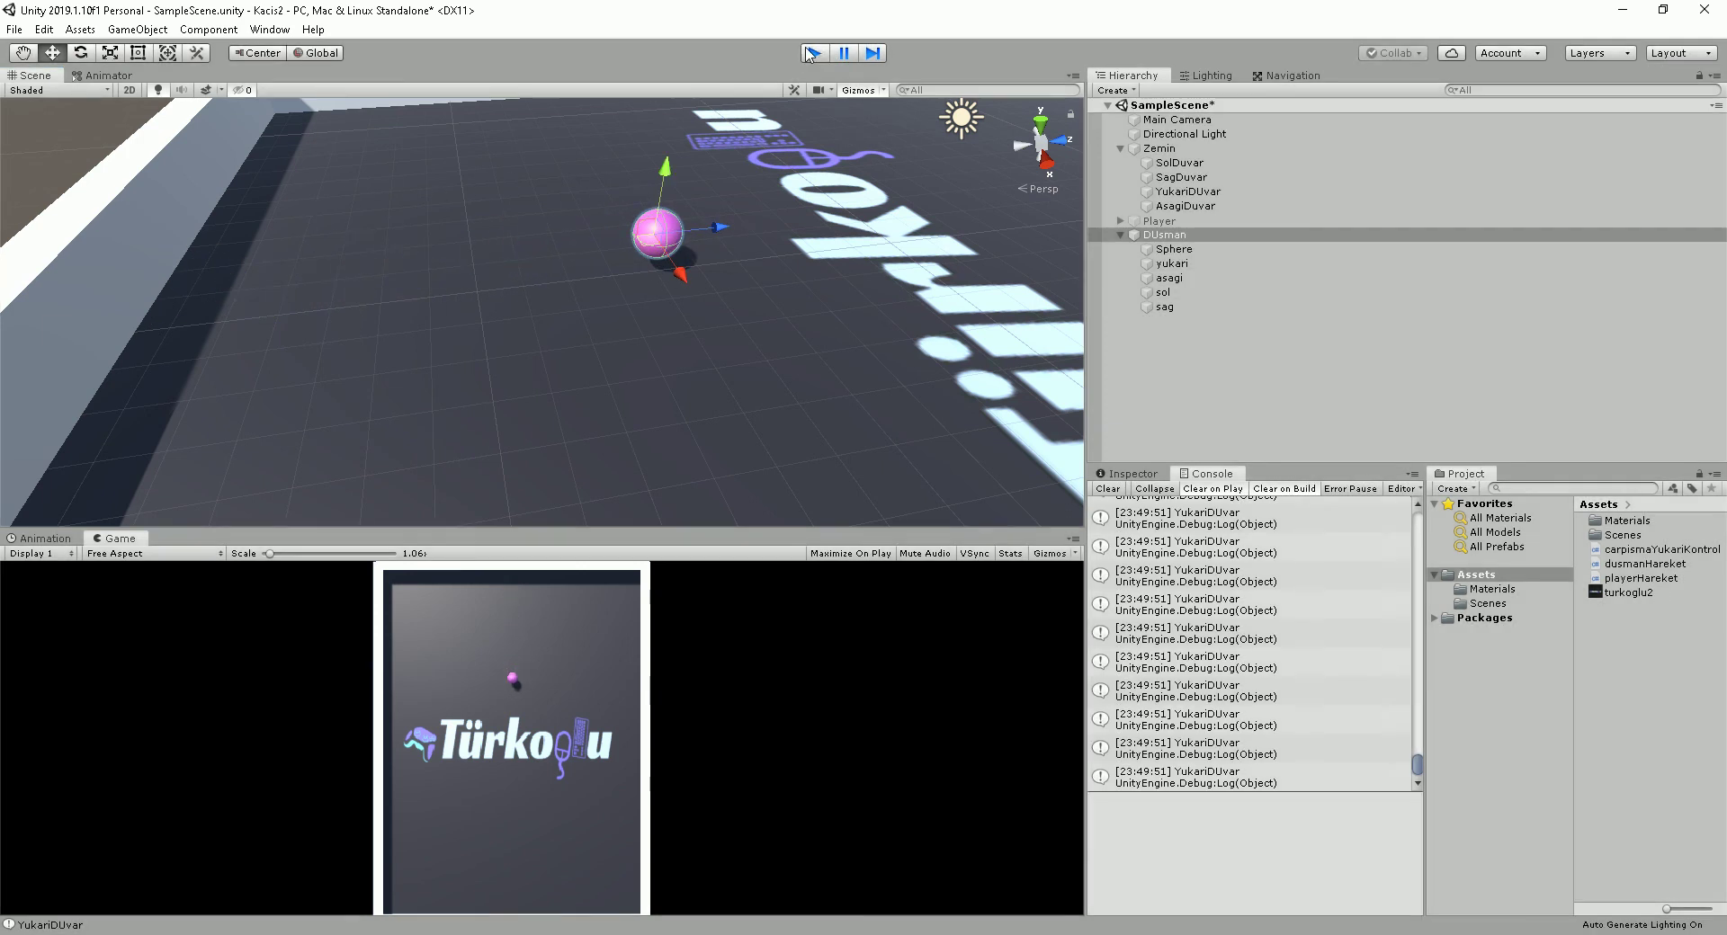
click(1174, 263)
click(1202, 278)
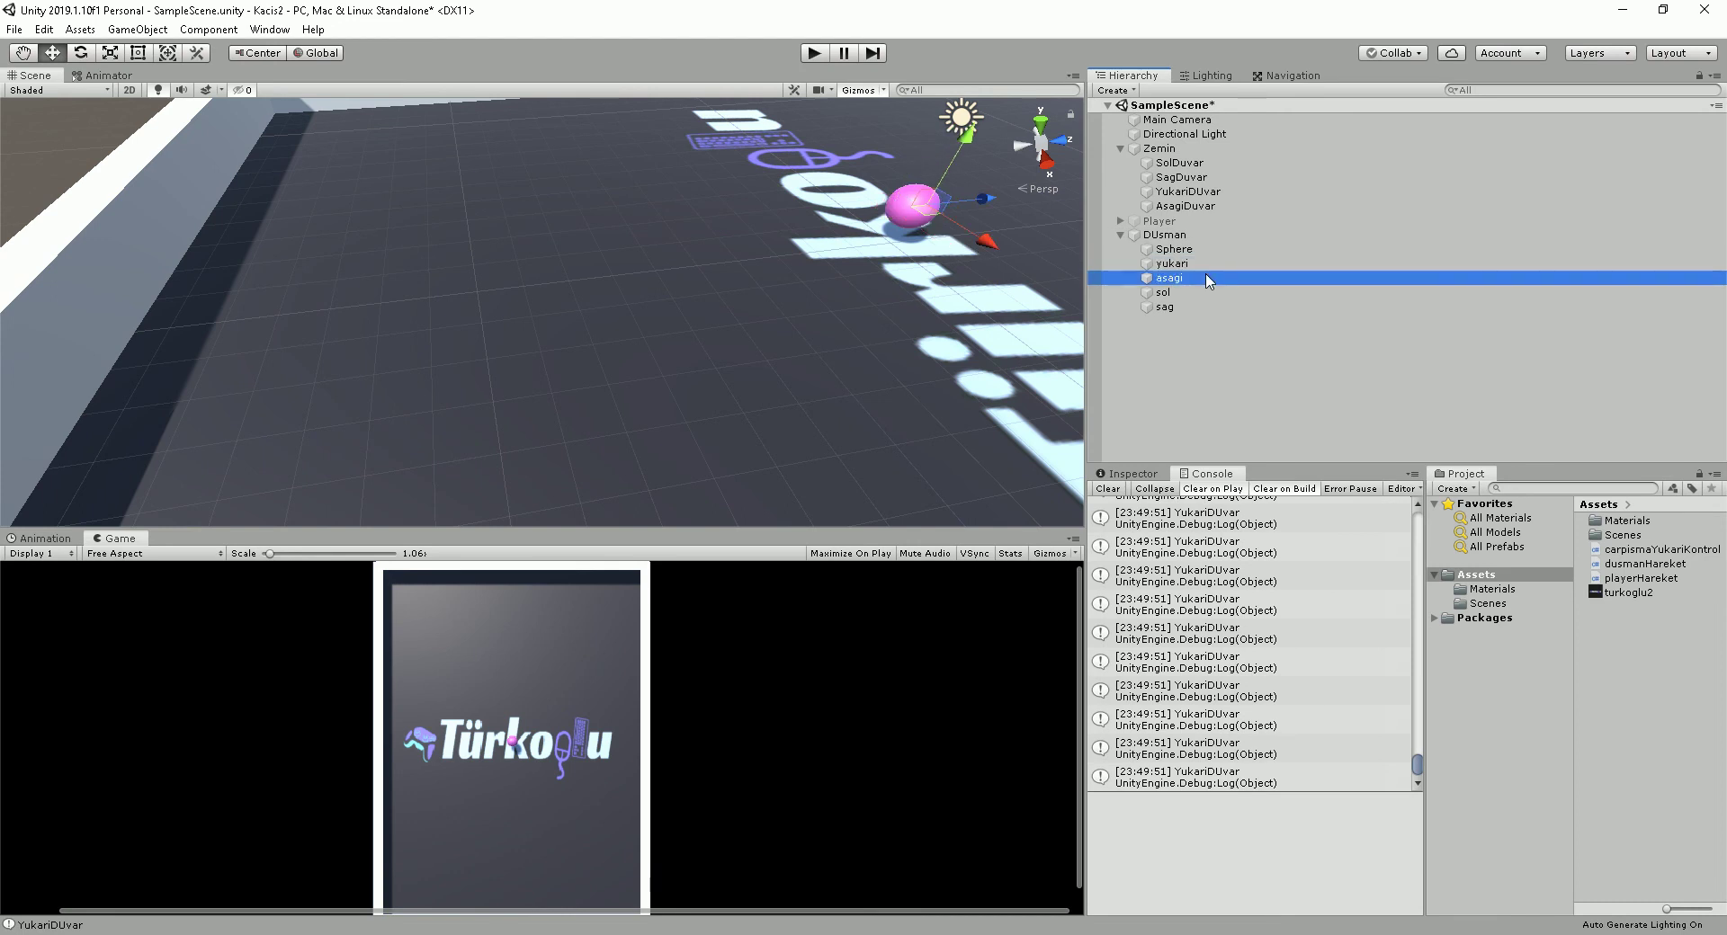
click(1119, 474)
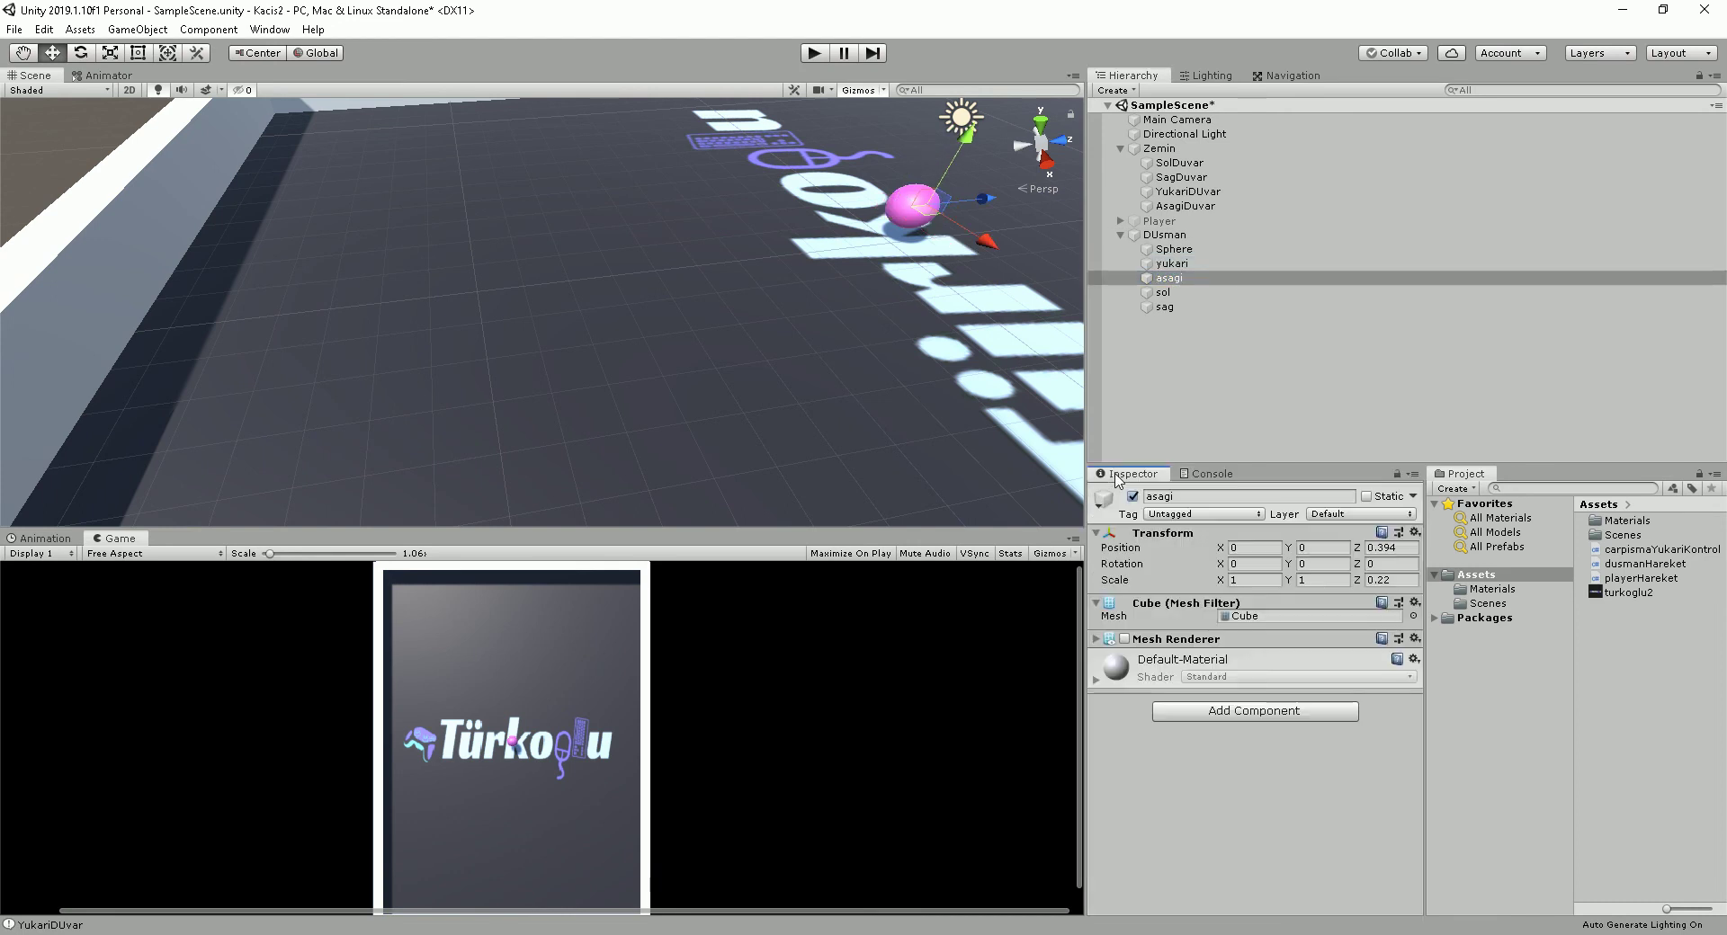
Create and attach a new script named carpismaKontrolAsagi to asagi and open it in Visual Studio.
click(1268, 711)
text(carpi)
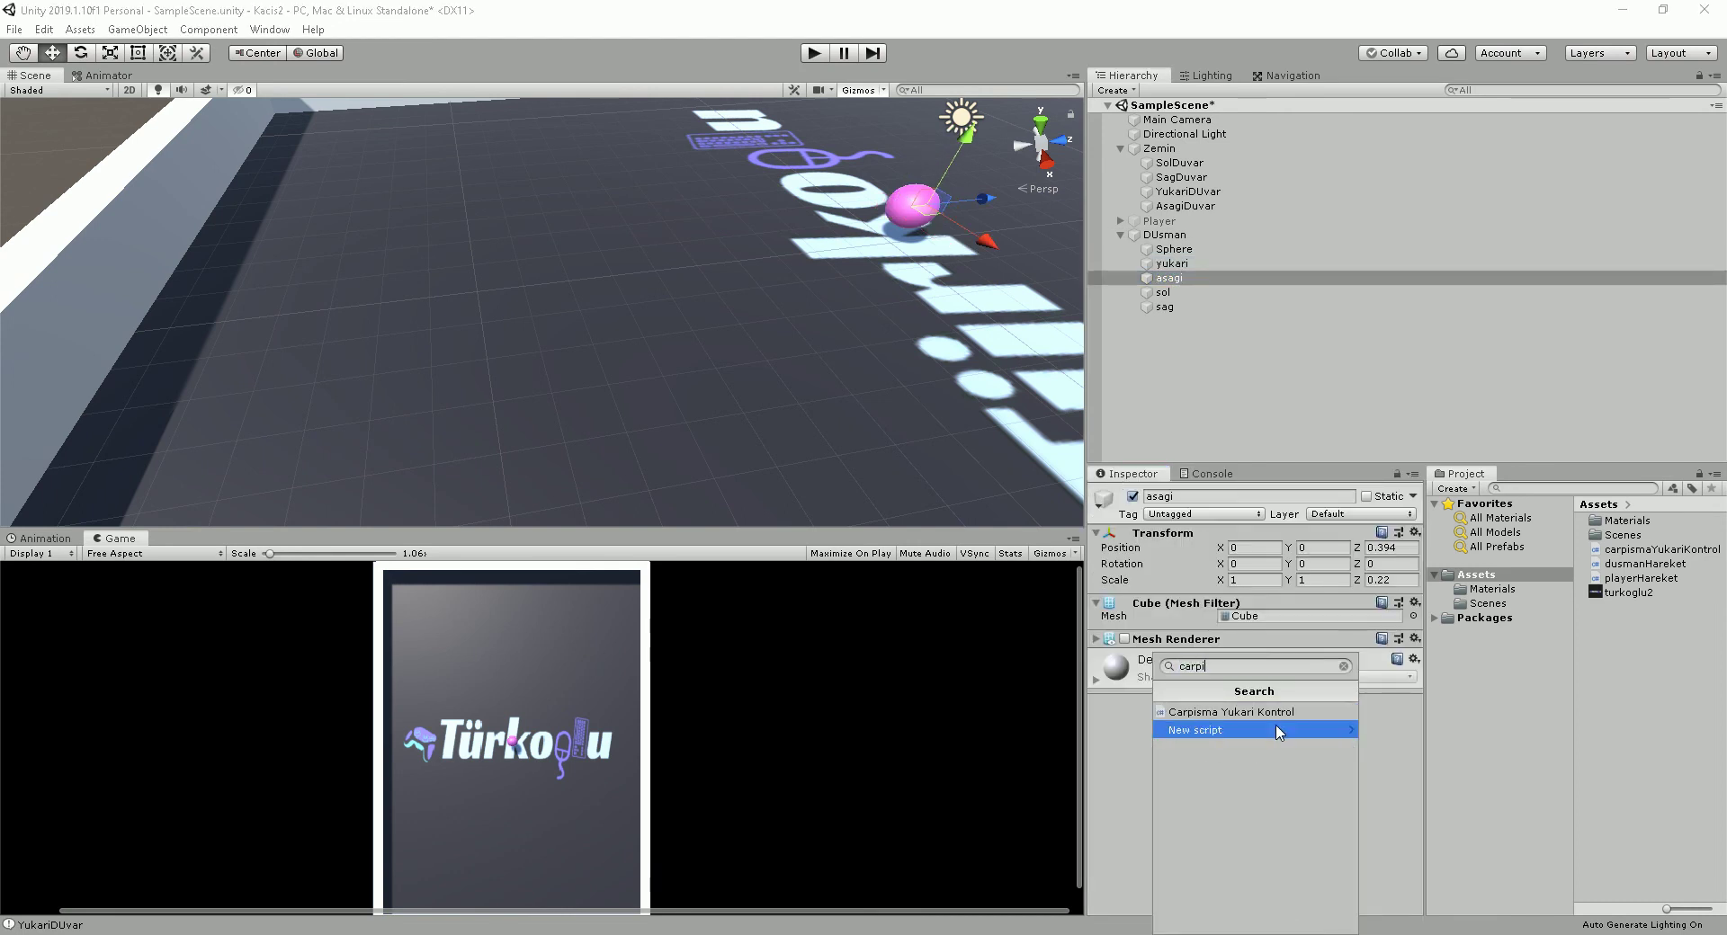
text(smaKont)
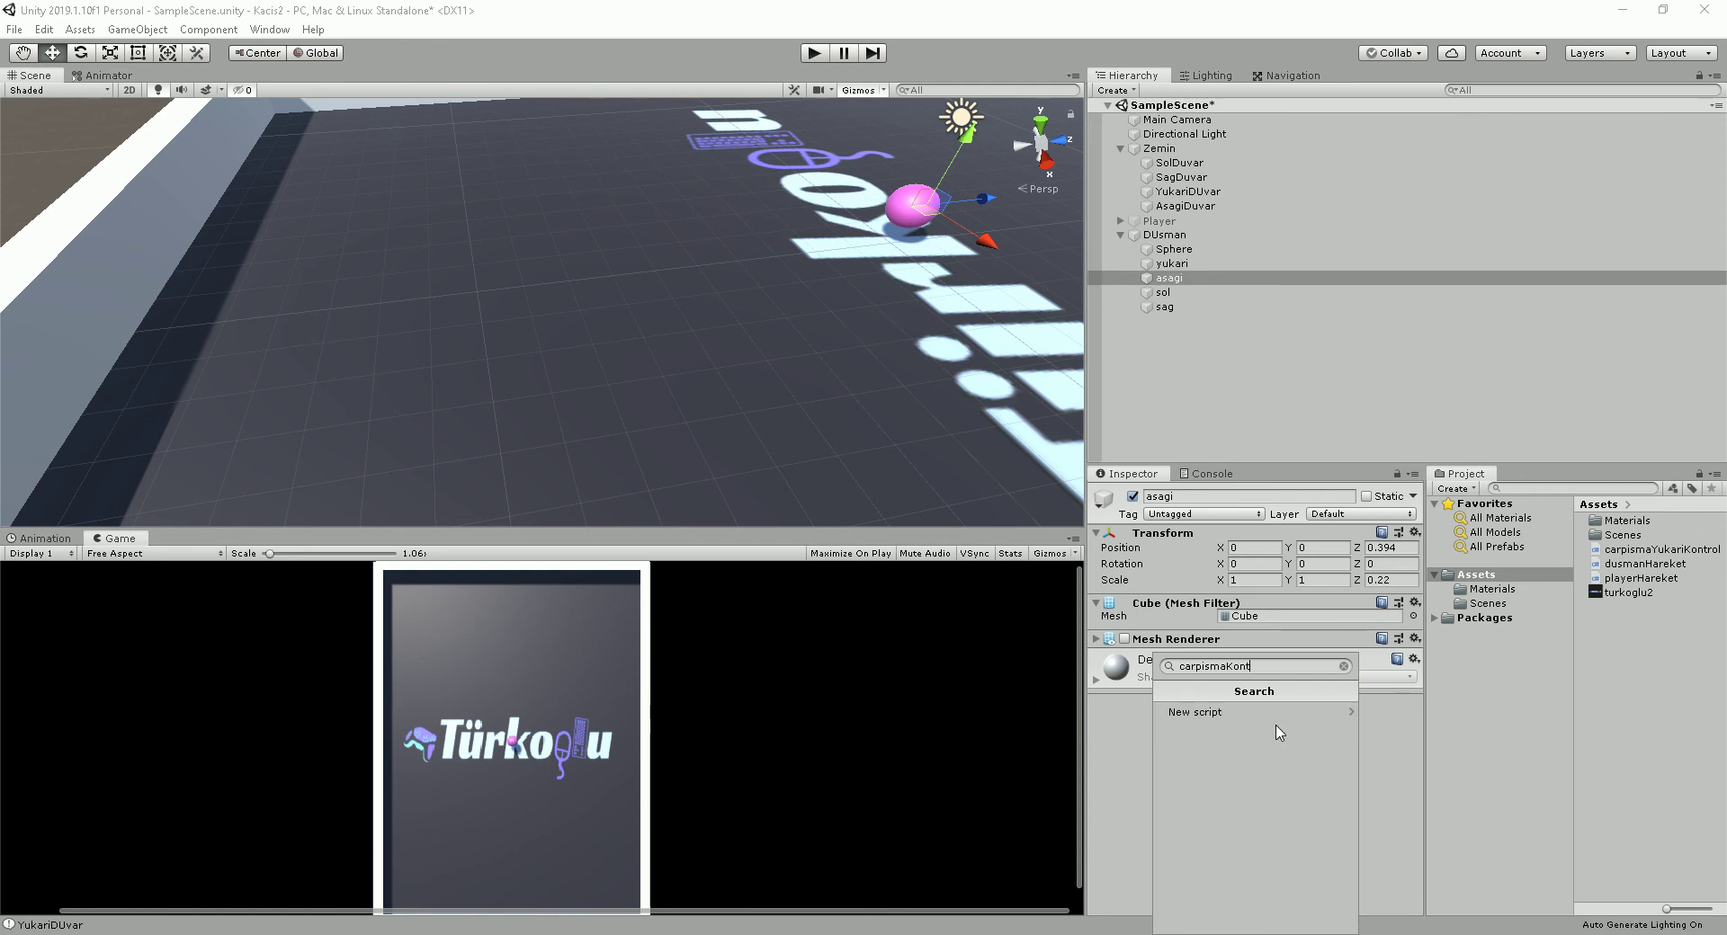
text(rolAsagi)
key(ctrl+a)
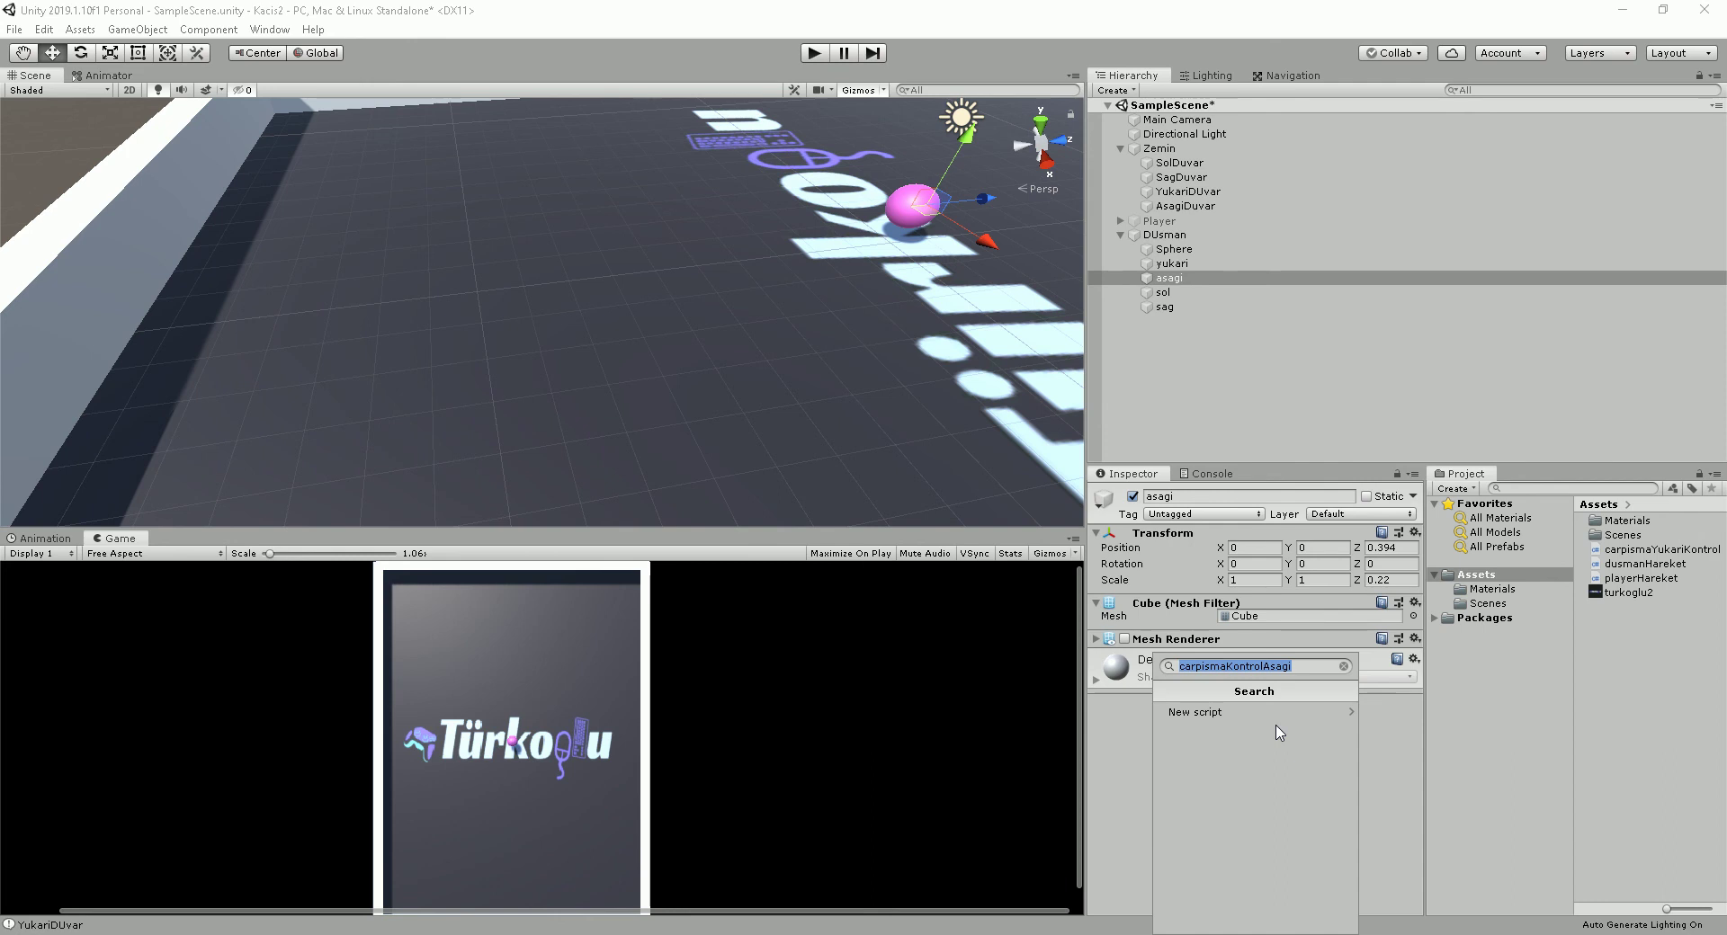
click(1267, 710)
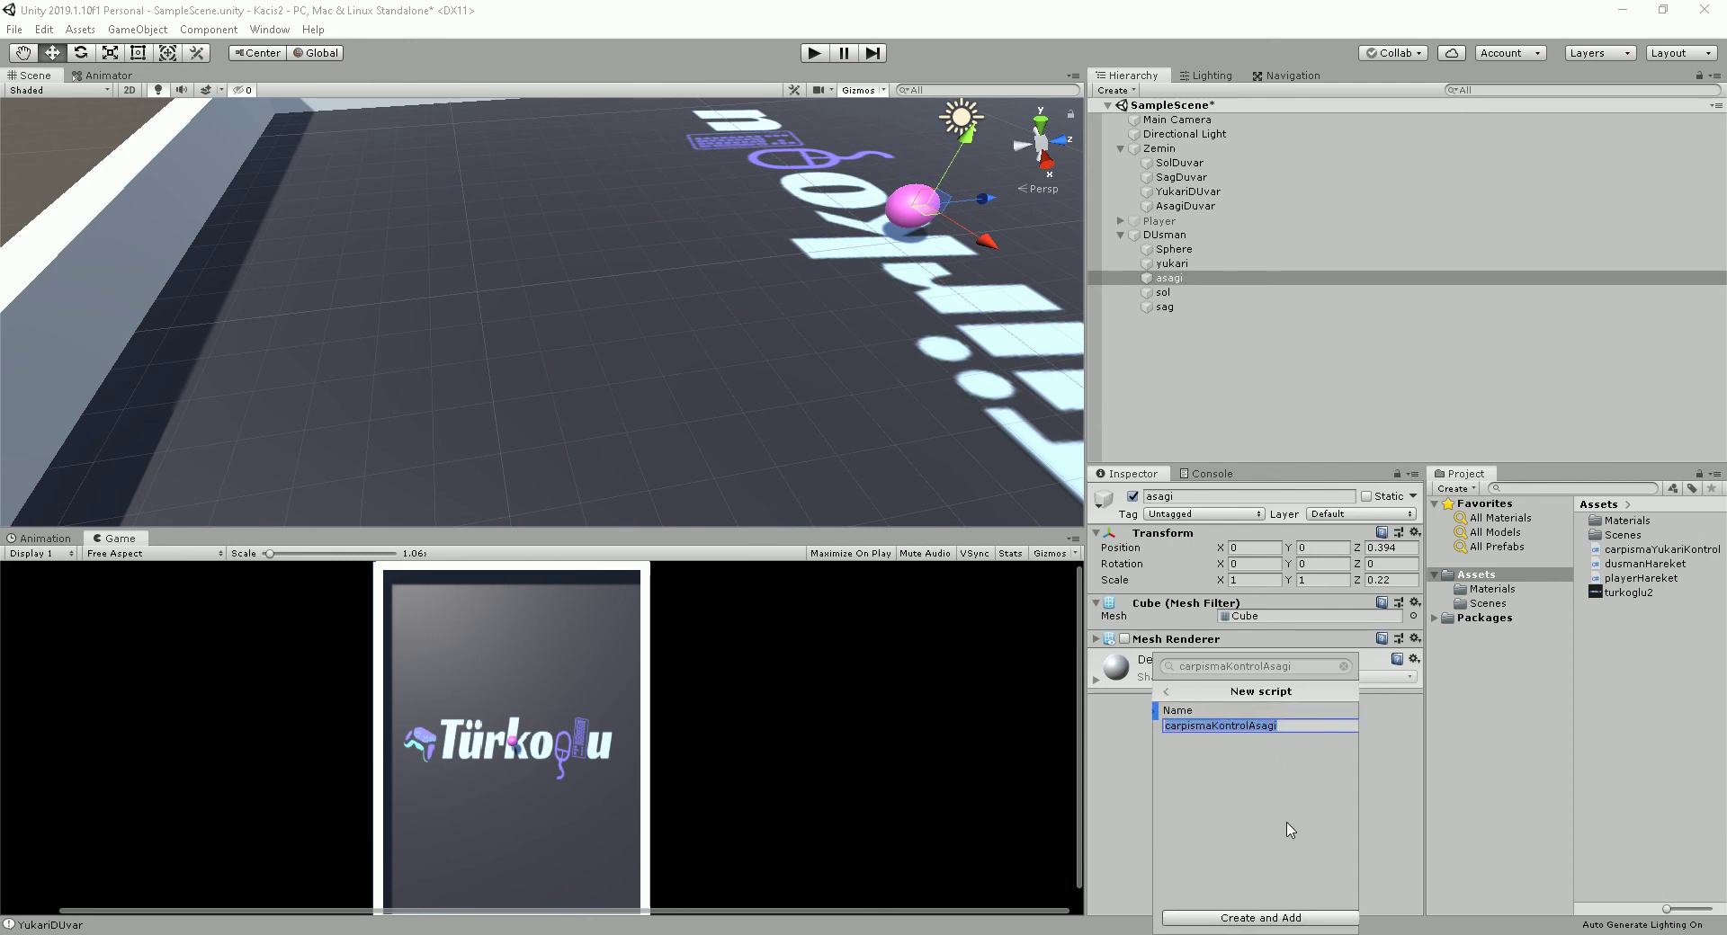
click(1302, 917)
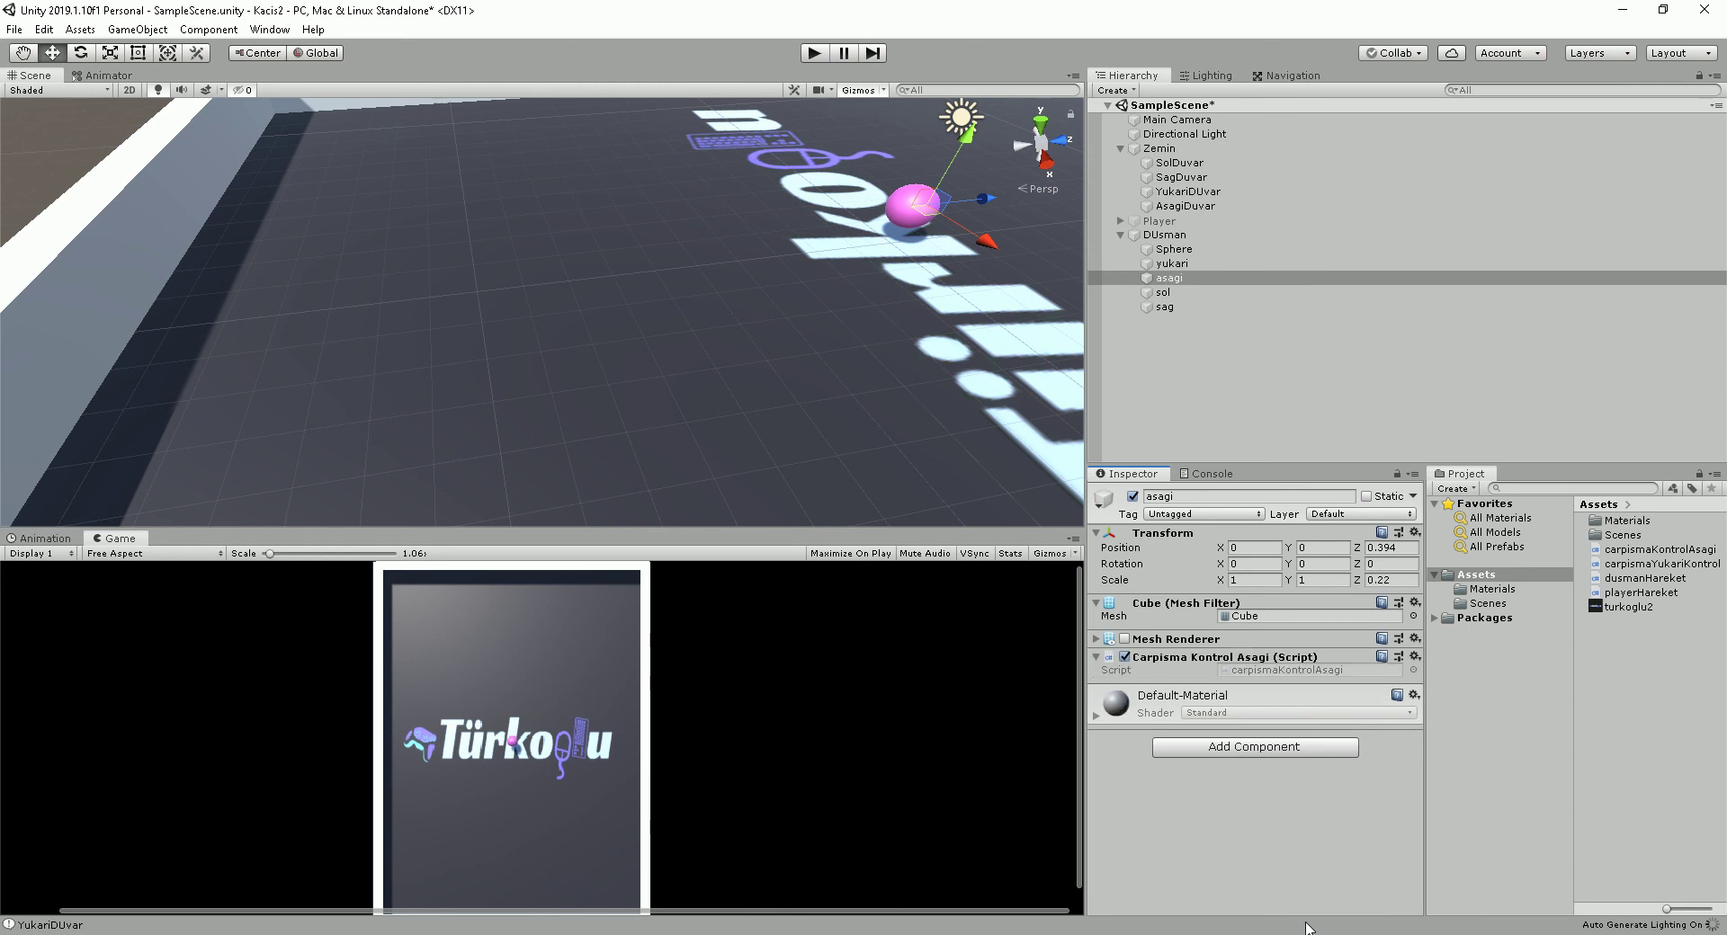
double_click(1275, 679)
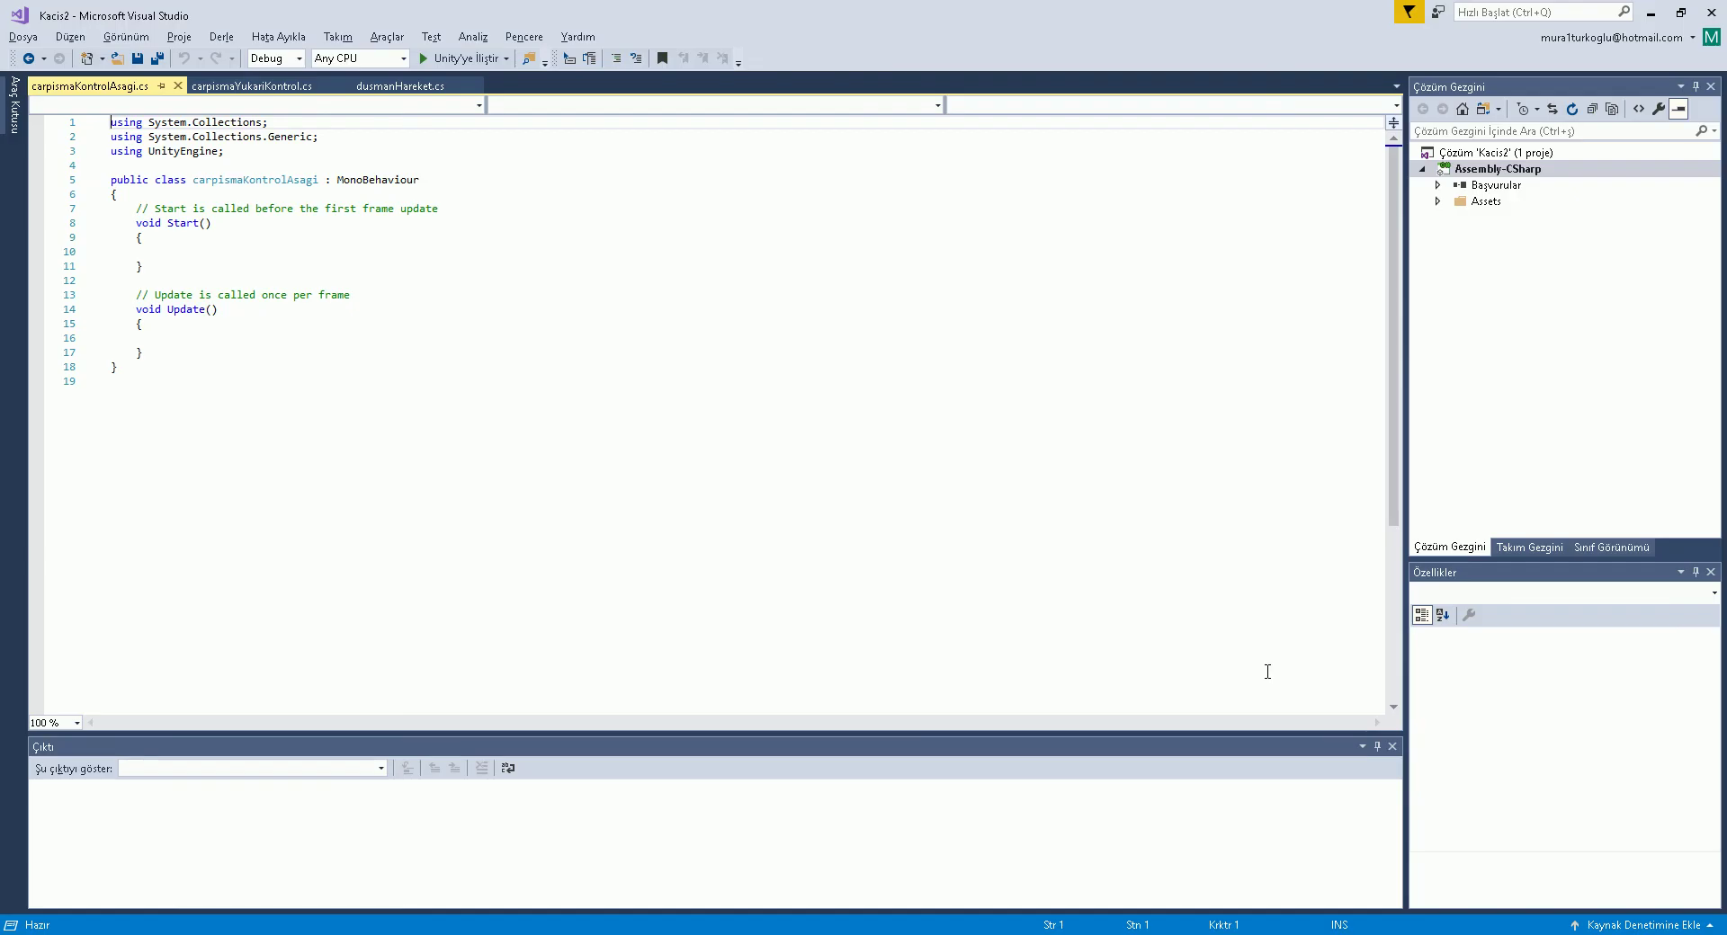
Copy the public GameObject dusman line from carpismaYukariKontrol into carpismaKontrolAsagi.
click(252, 86)
drag(137, 209, 306, 202)
key(ctrl+c)
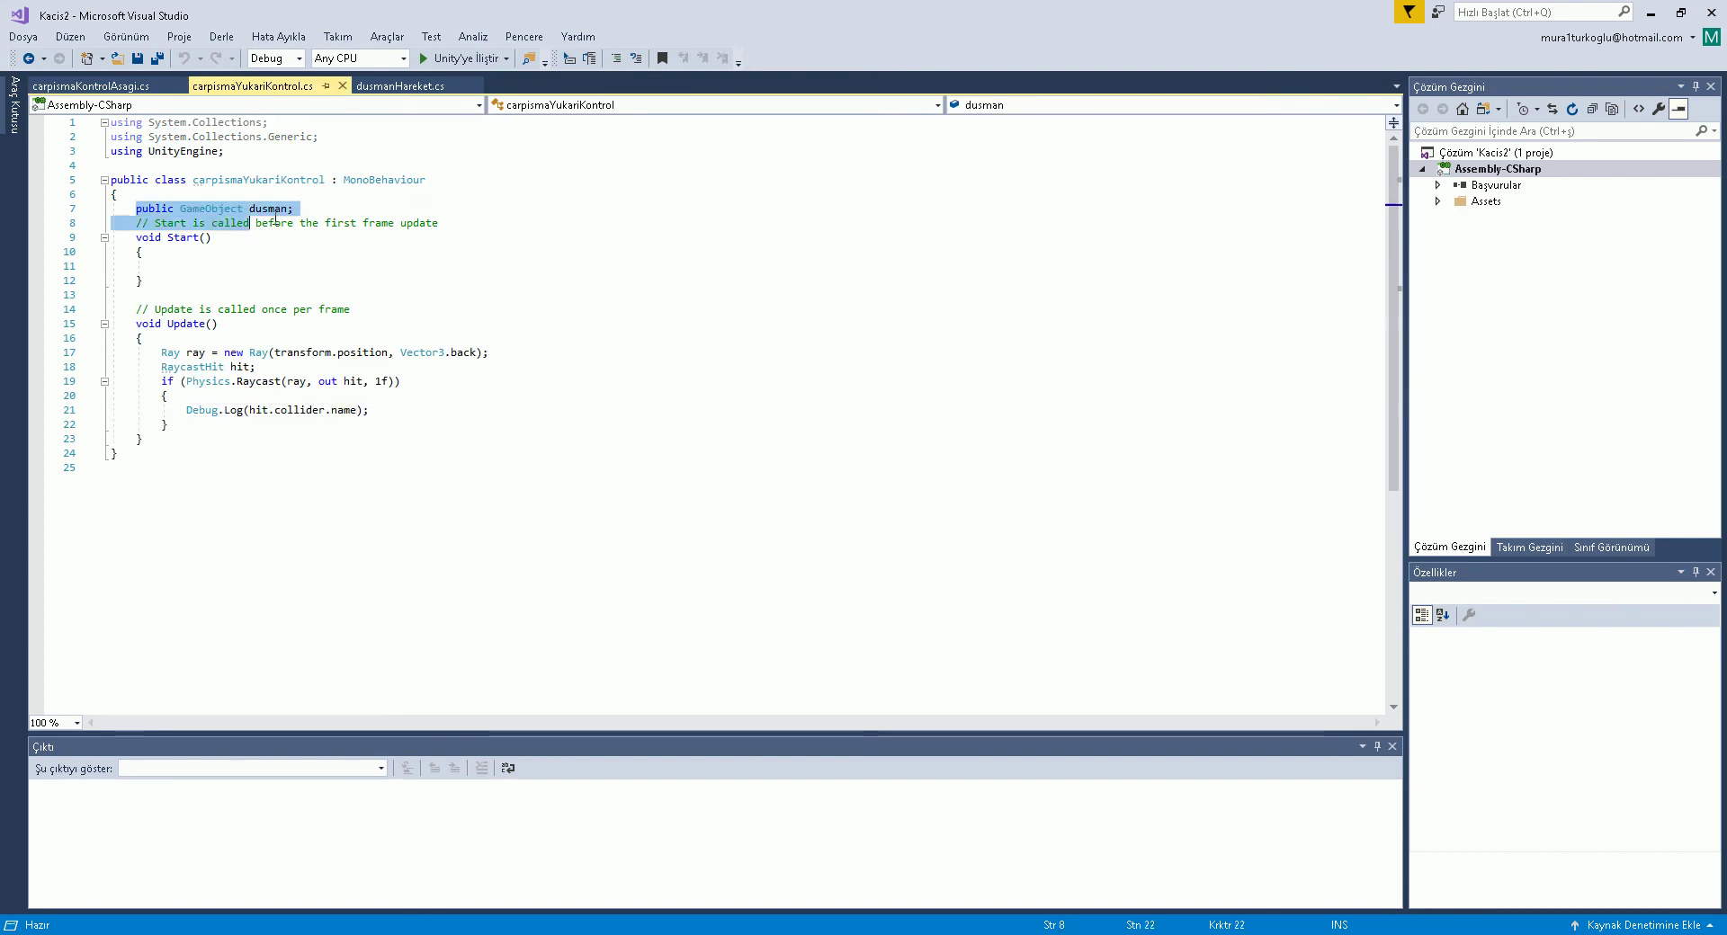
click(90, 86)
click(177, 194)
key(Return)
key(ctrl+v)
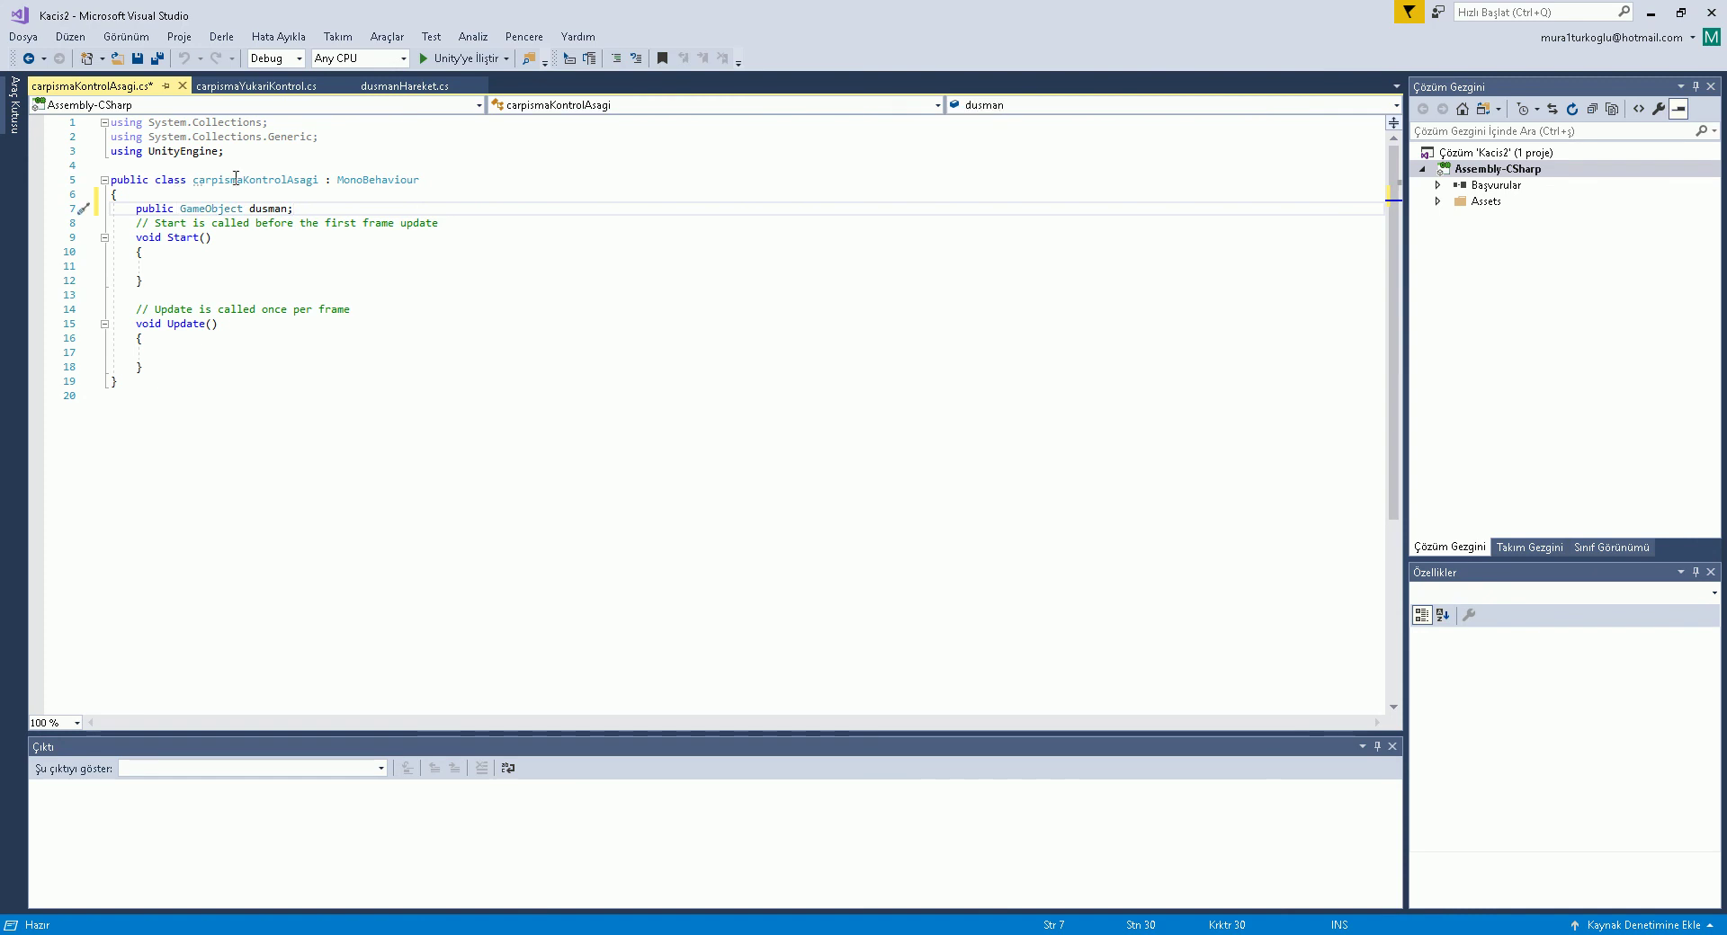
Paste the raycast-logging block into carpismaKontrolAsagi's Update() and save it.
click(282, 87)
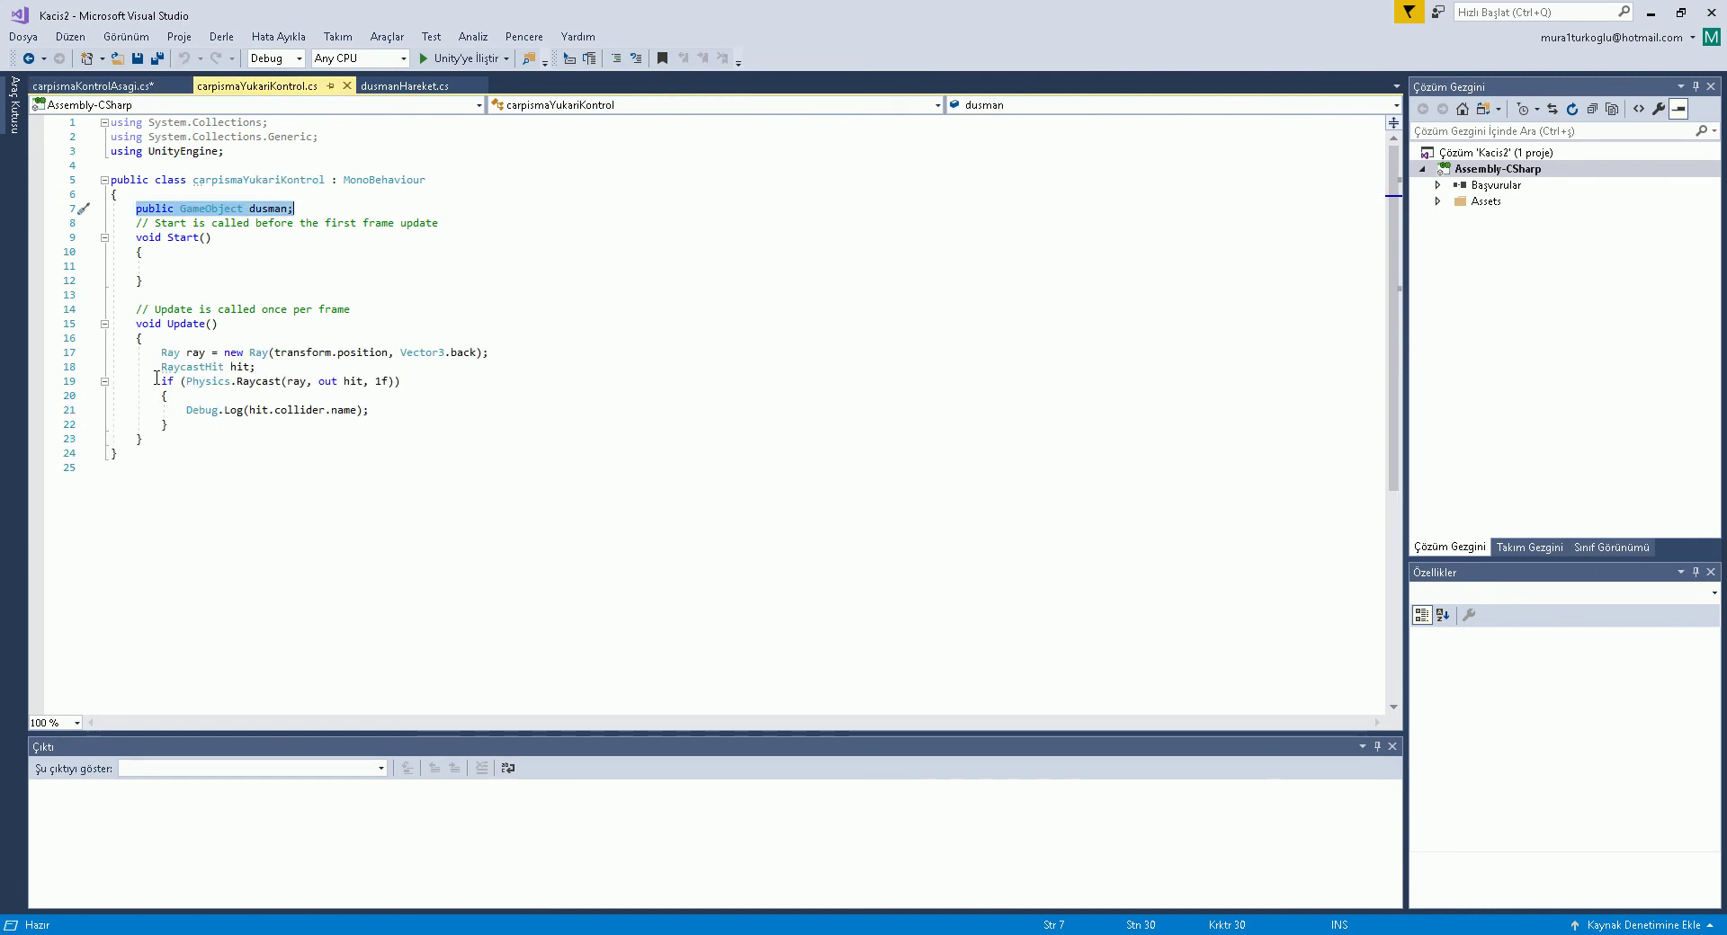
drag(155, 352, 237, 429)
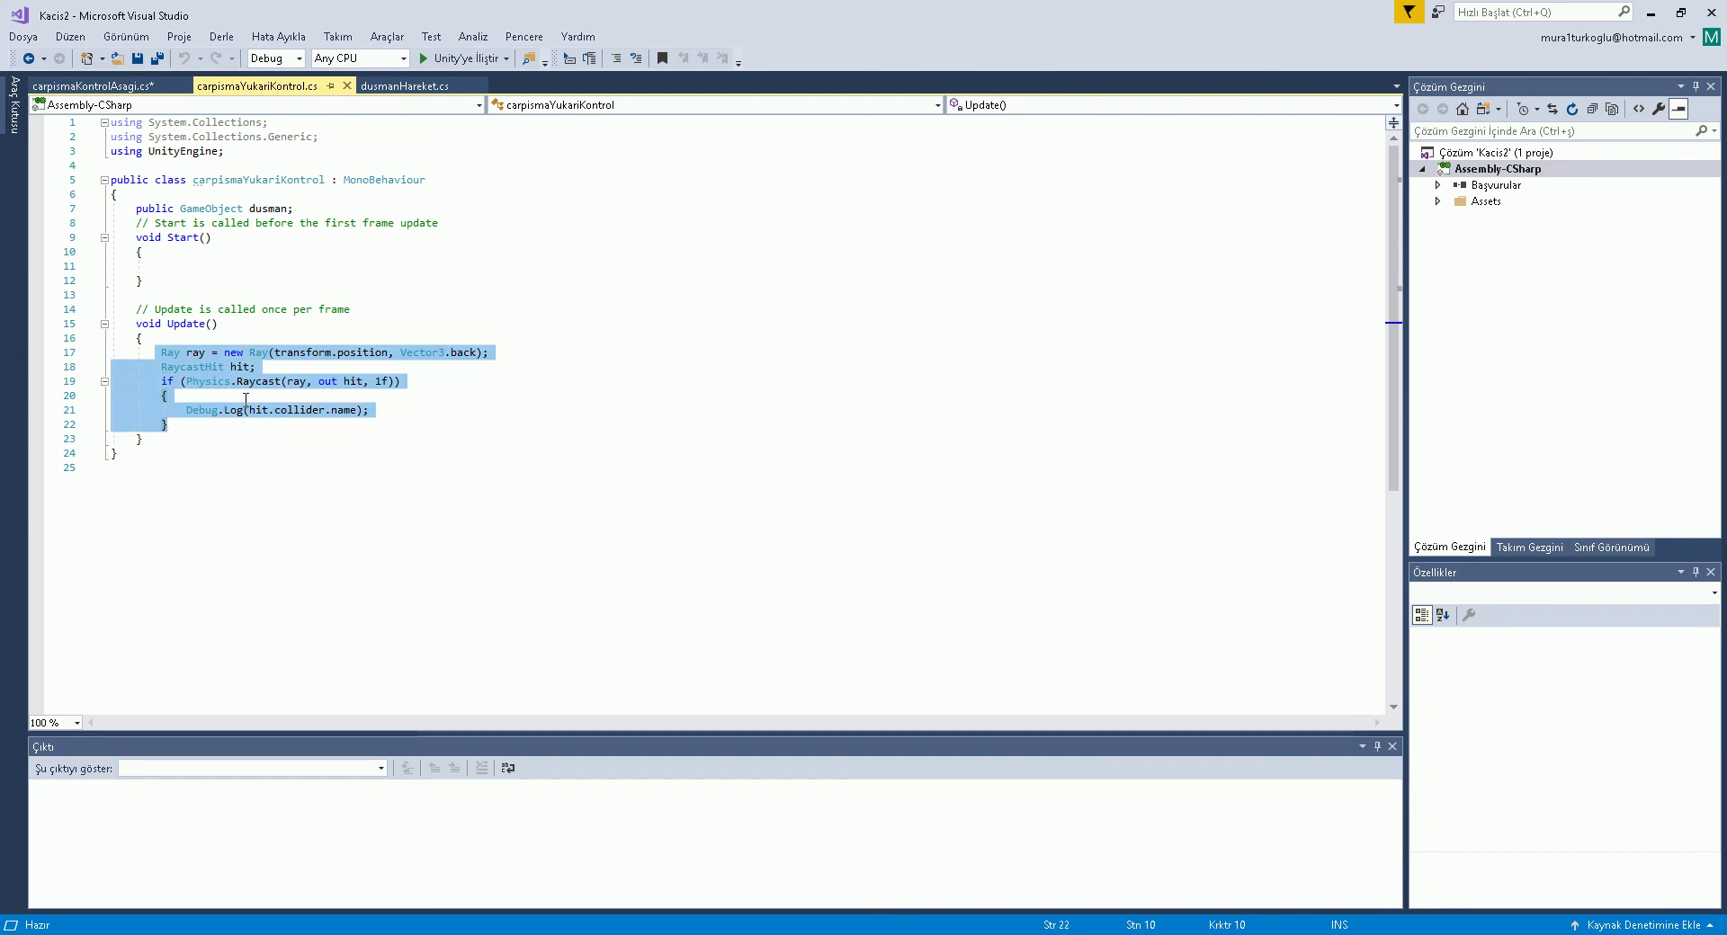
key(ctrl+c)
click(90, 85)
click(182, 347)
key(ctrl+v)
key(ctrl+s)
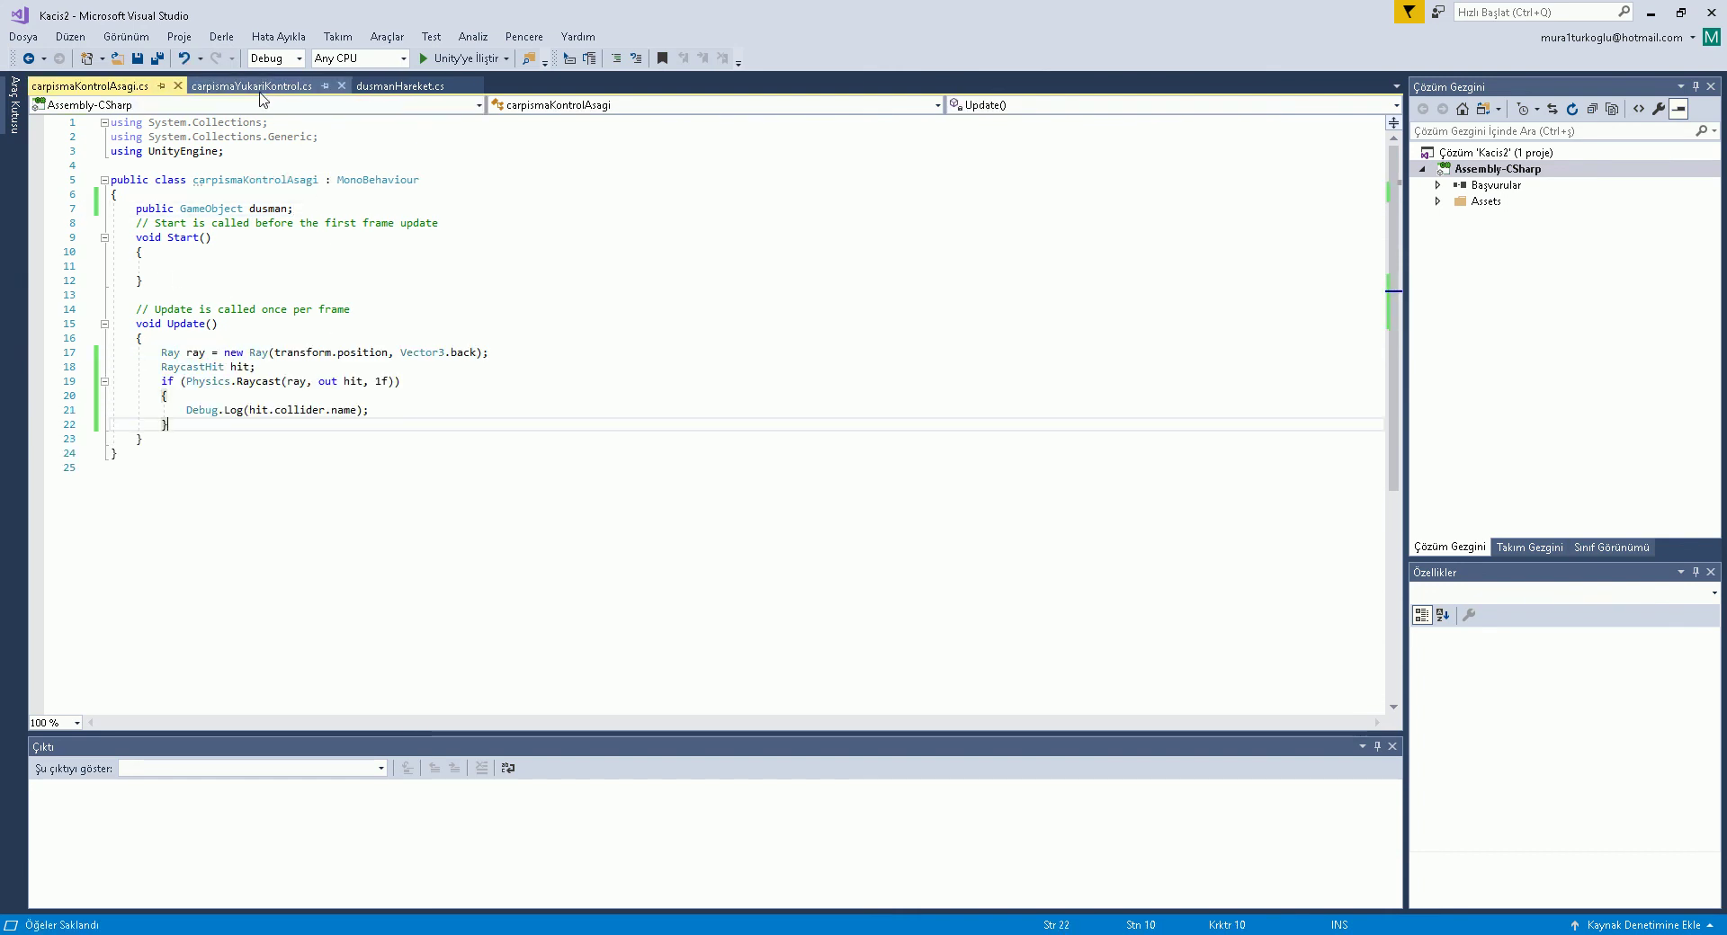
click(259, 87)
key(alt+Tab)
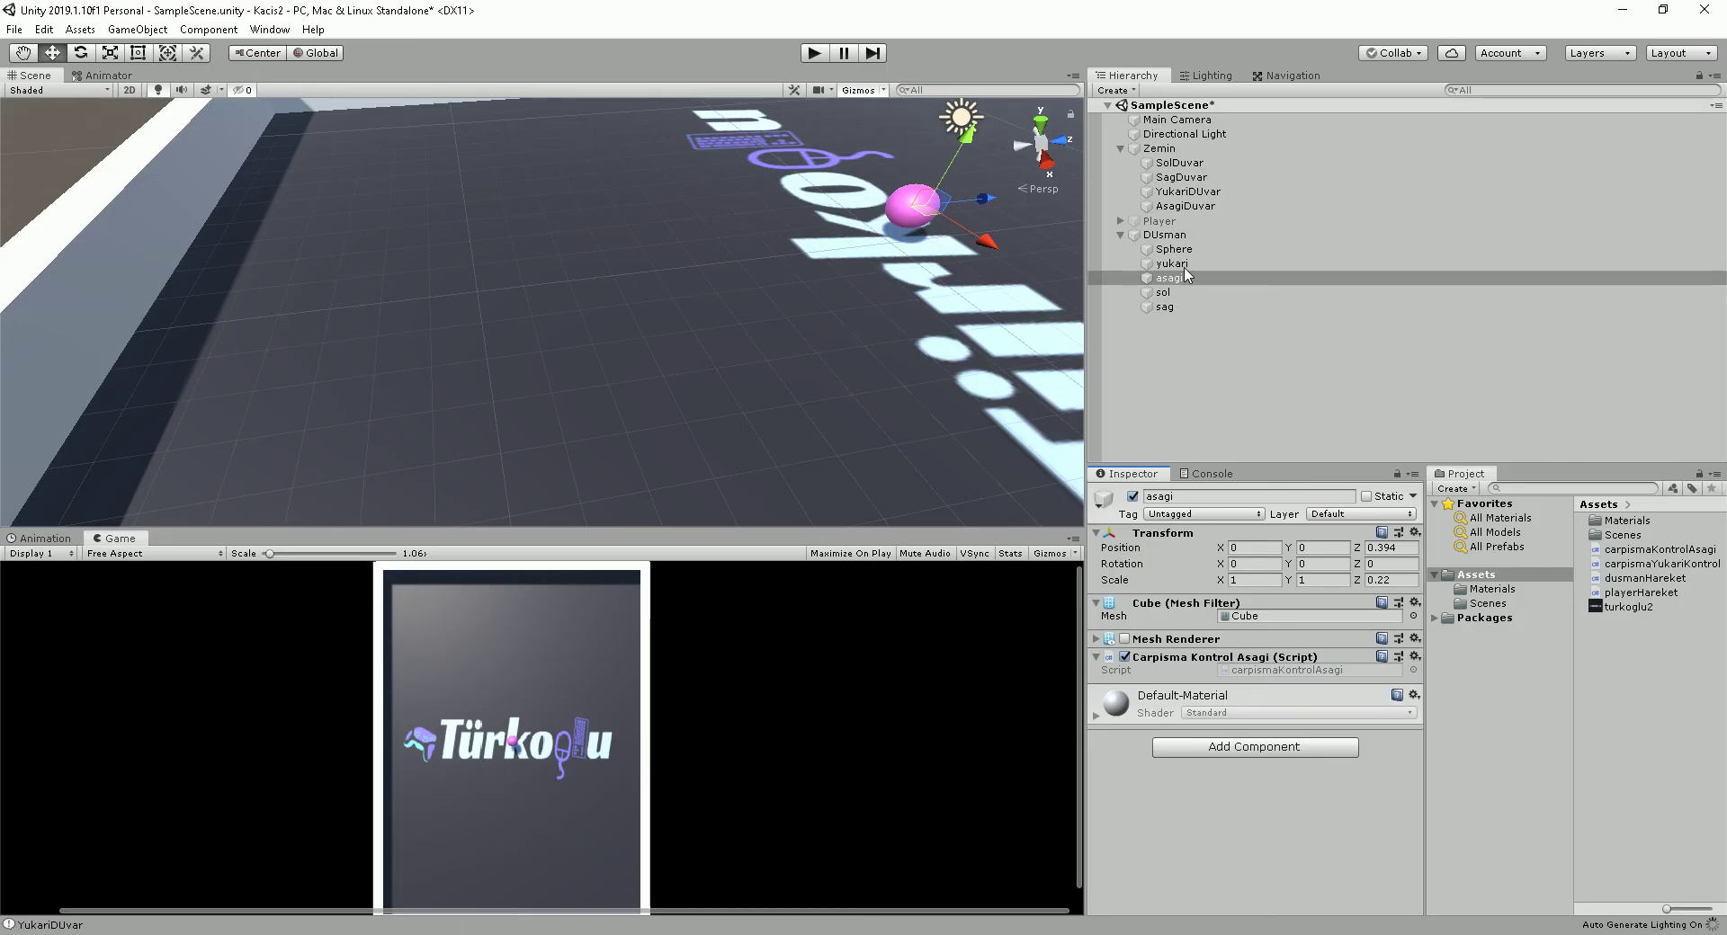
Remove the public modifier from carpismaYukariKontrol's dusman field to see Unity hide it.
click(1184, 265)
key(alt+Tab)
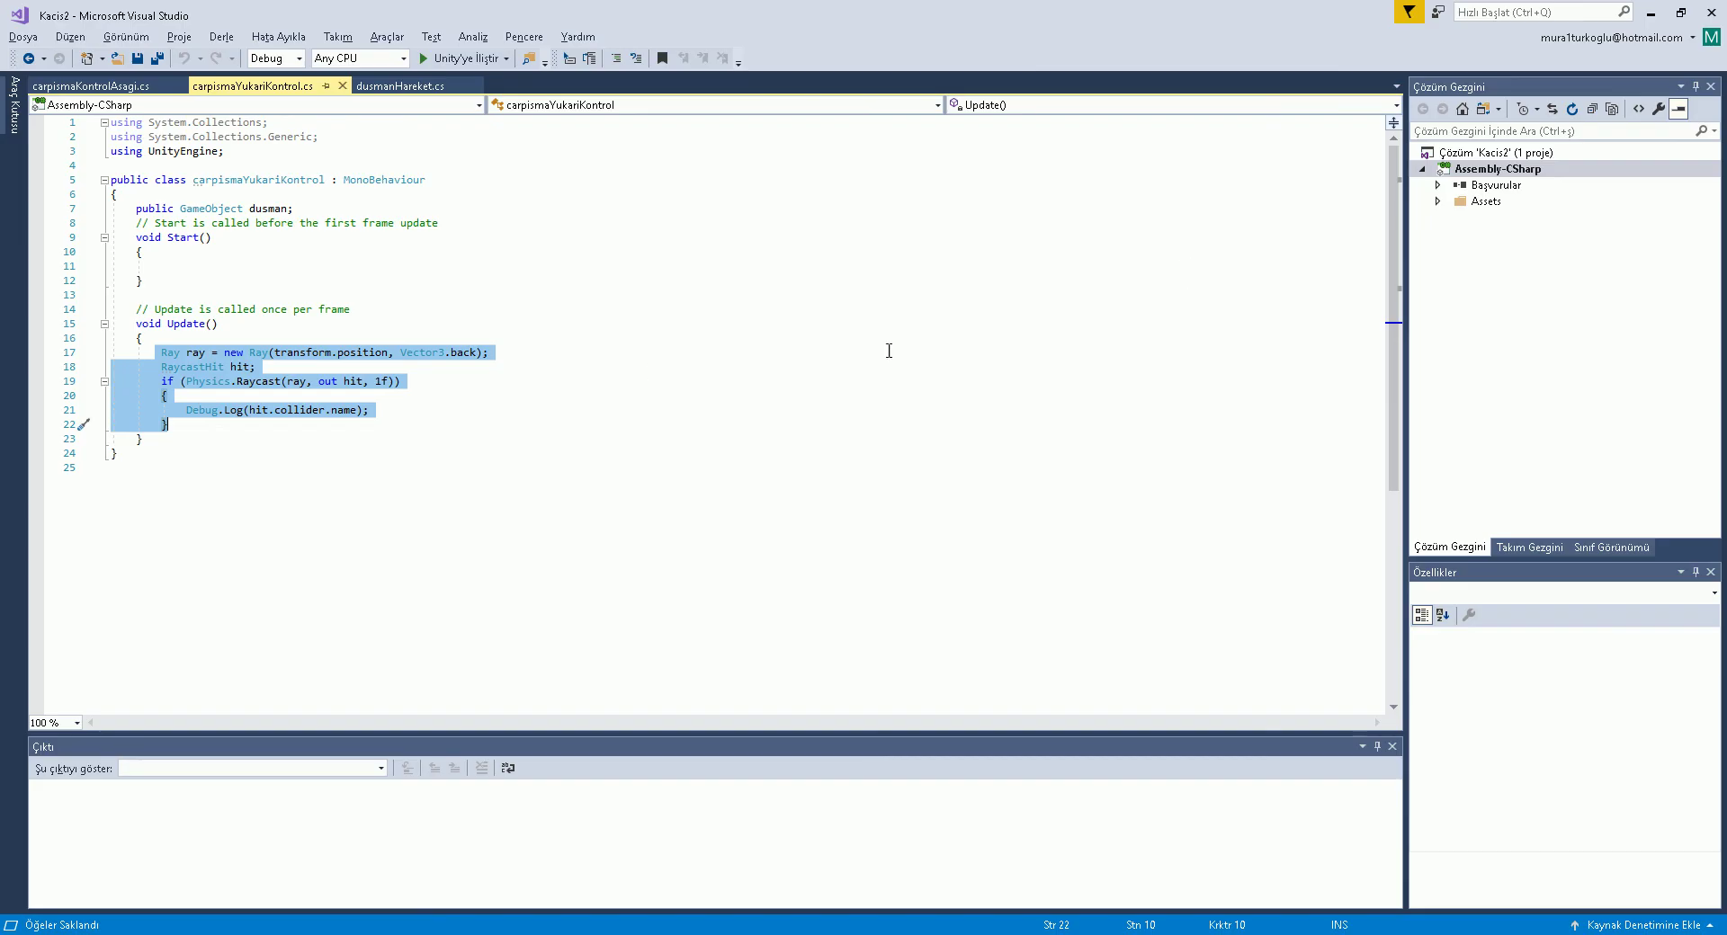
double_click(152, 209)
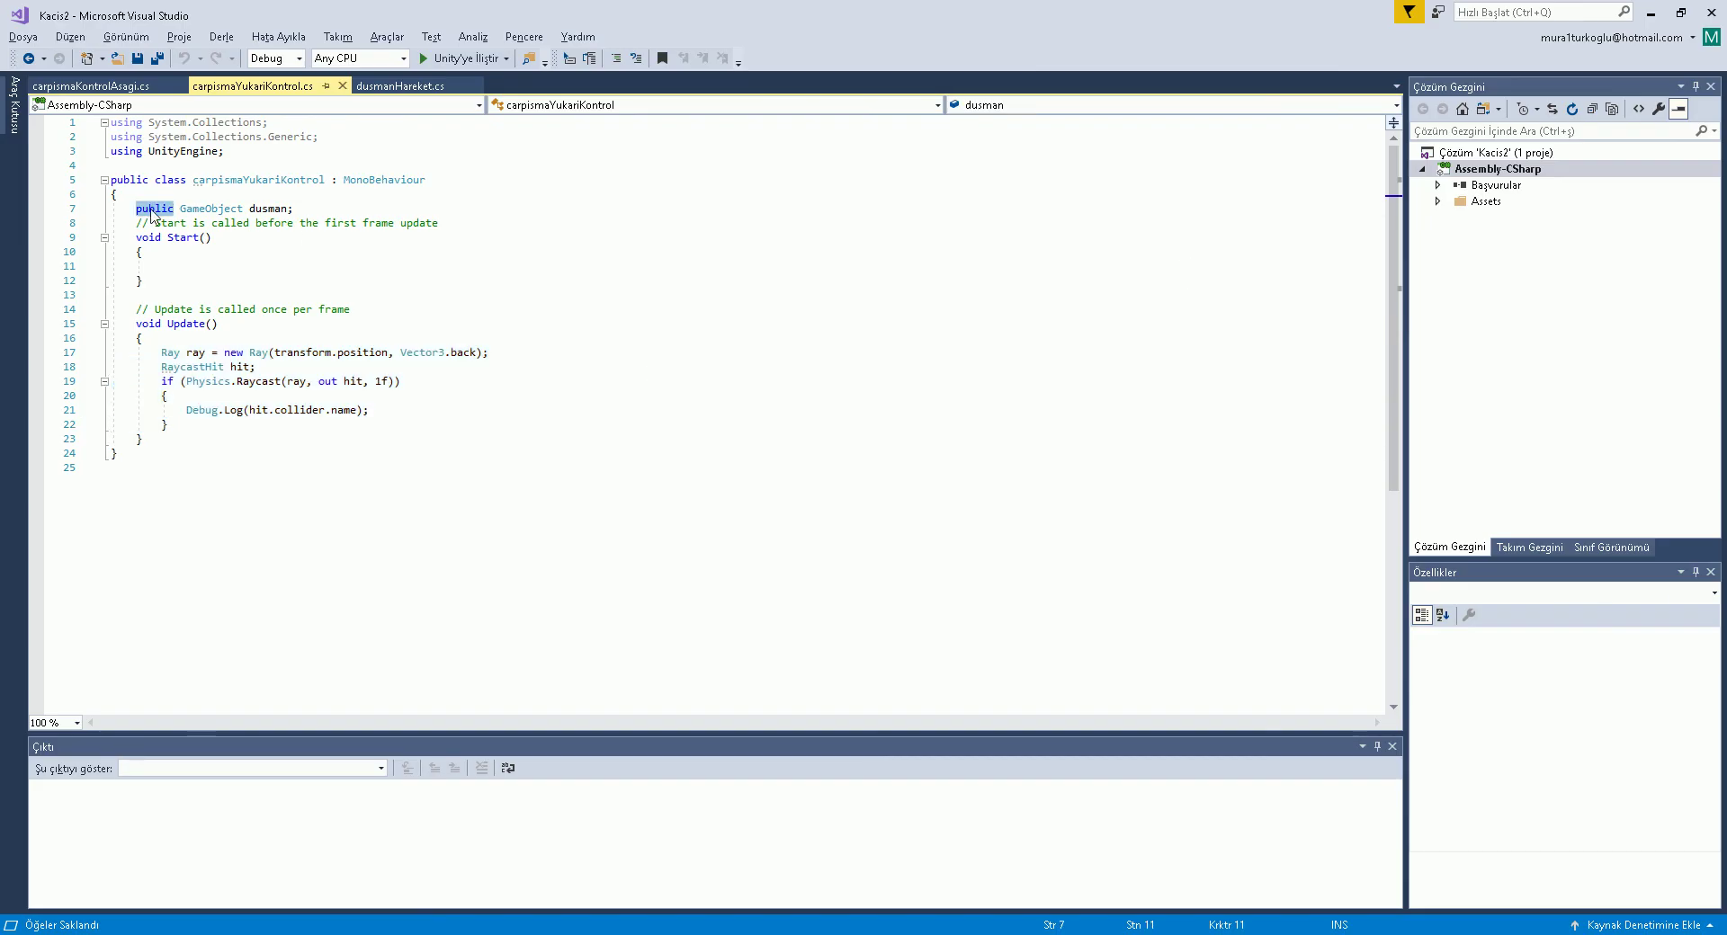
key(alt+Tab)
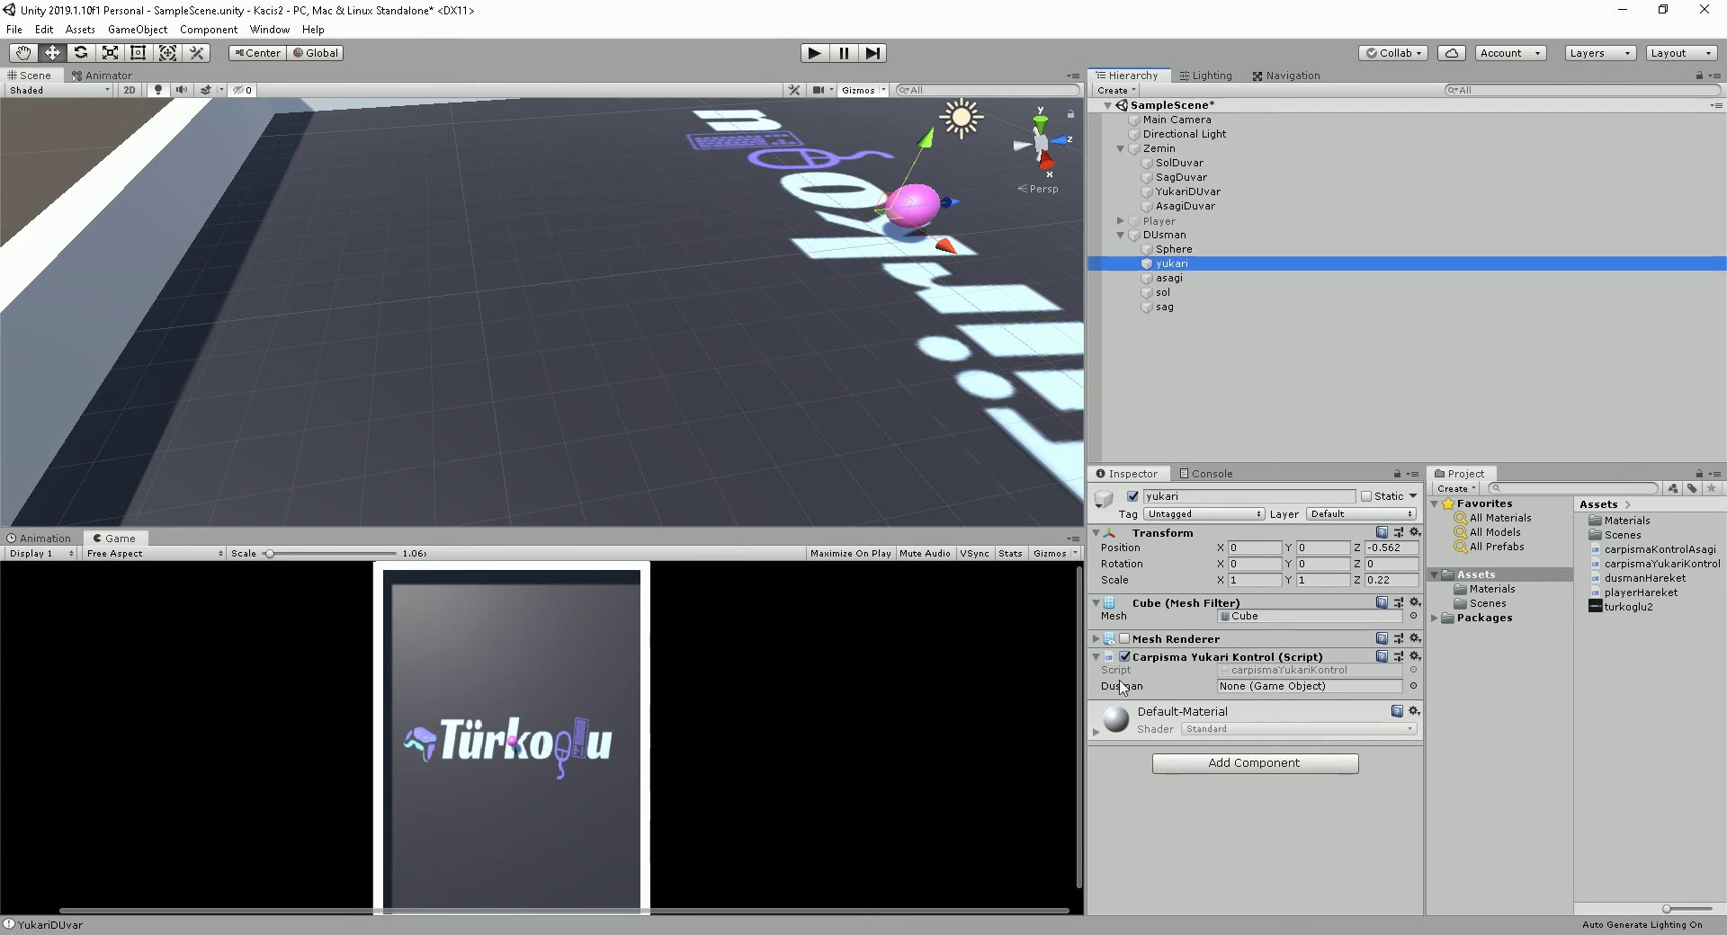
key(alt+Tab)
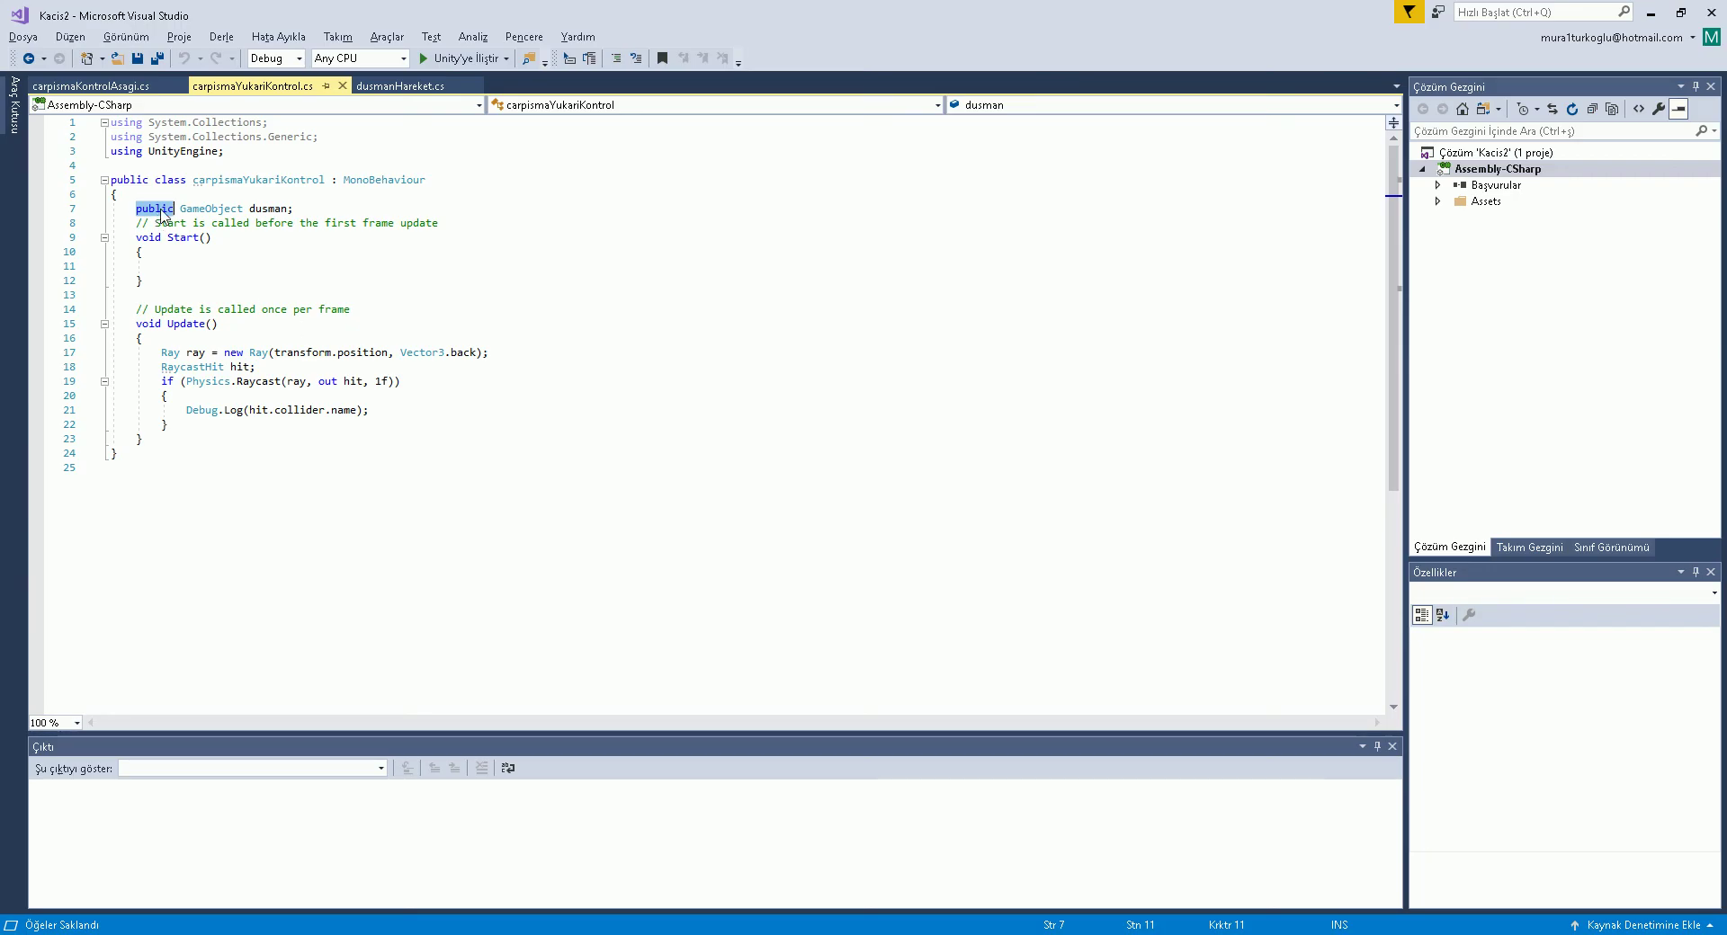
key(BackSpace)
key(BackSpace)
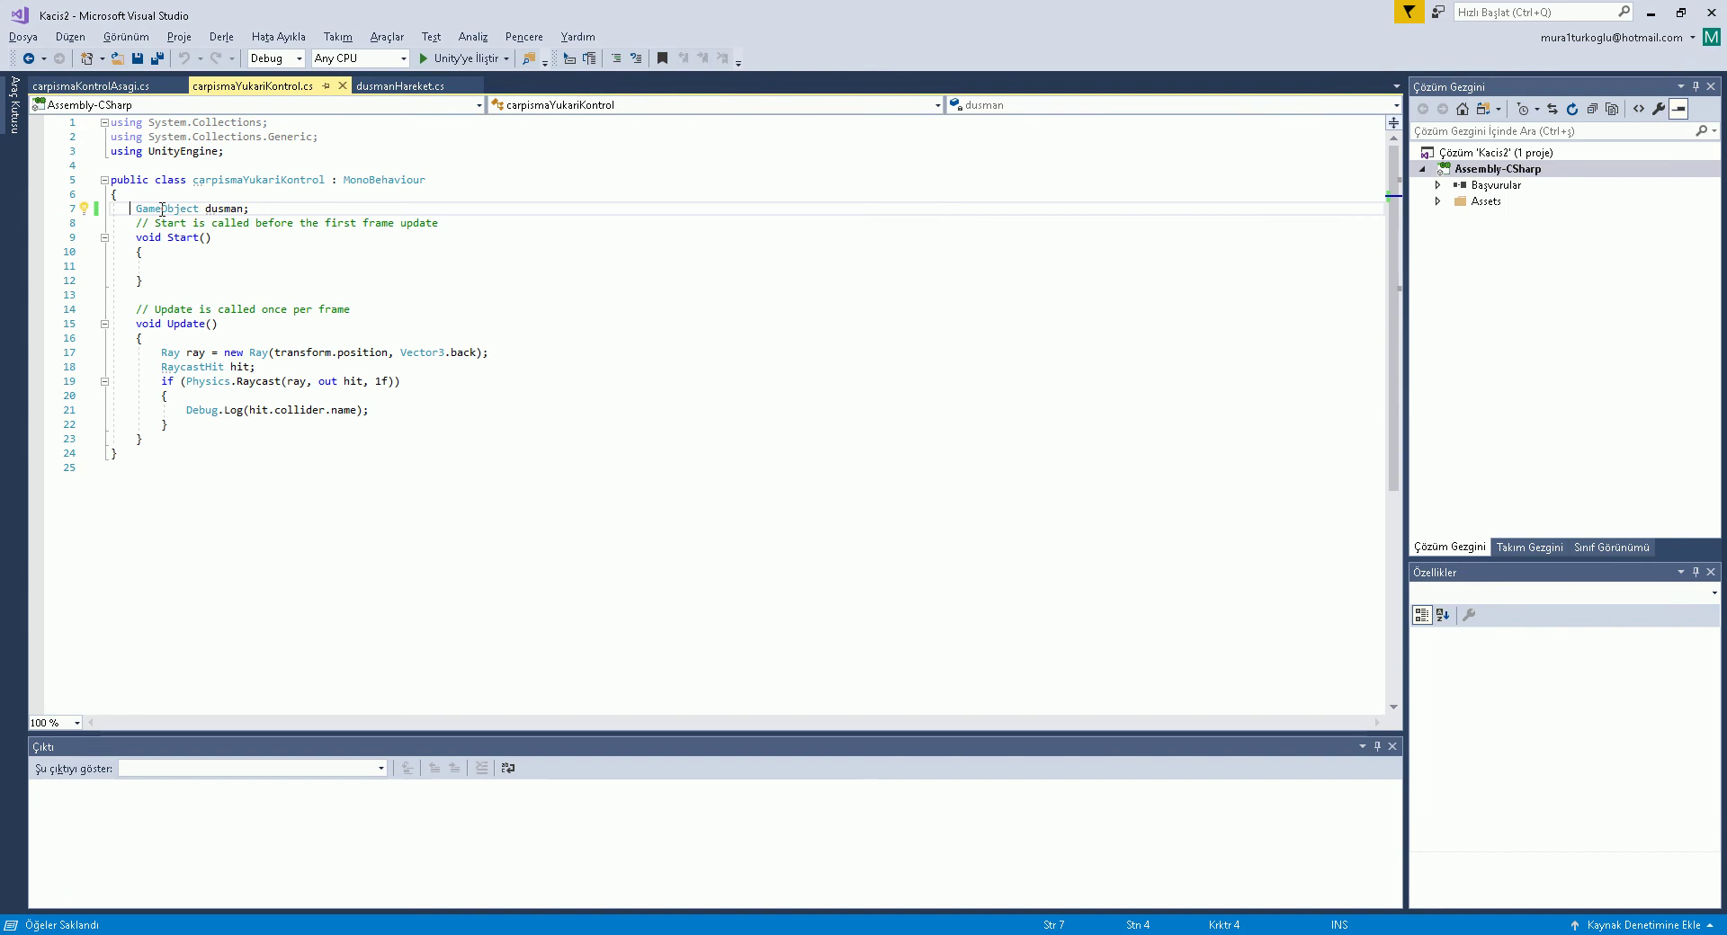
Retype public before GameObject dusman so the Dusman field returns in Unity.
key(alt+Tab)
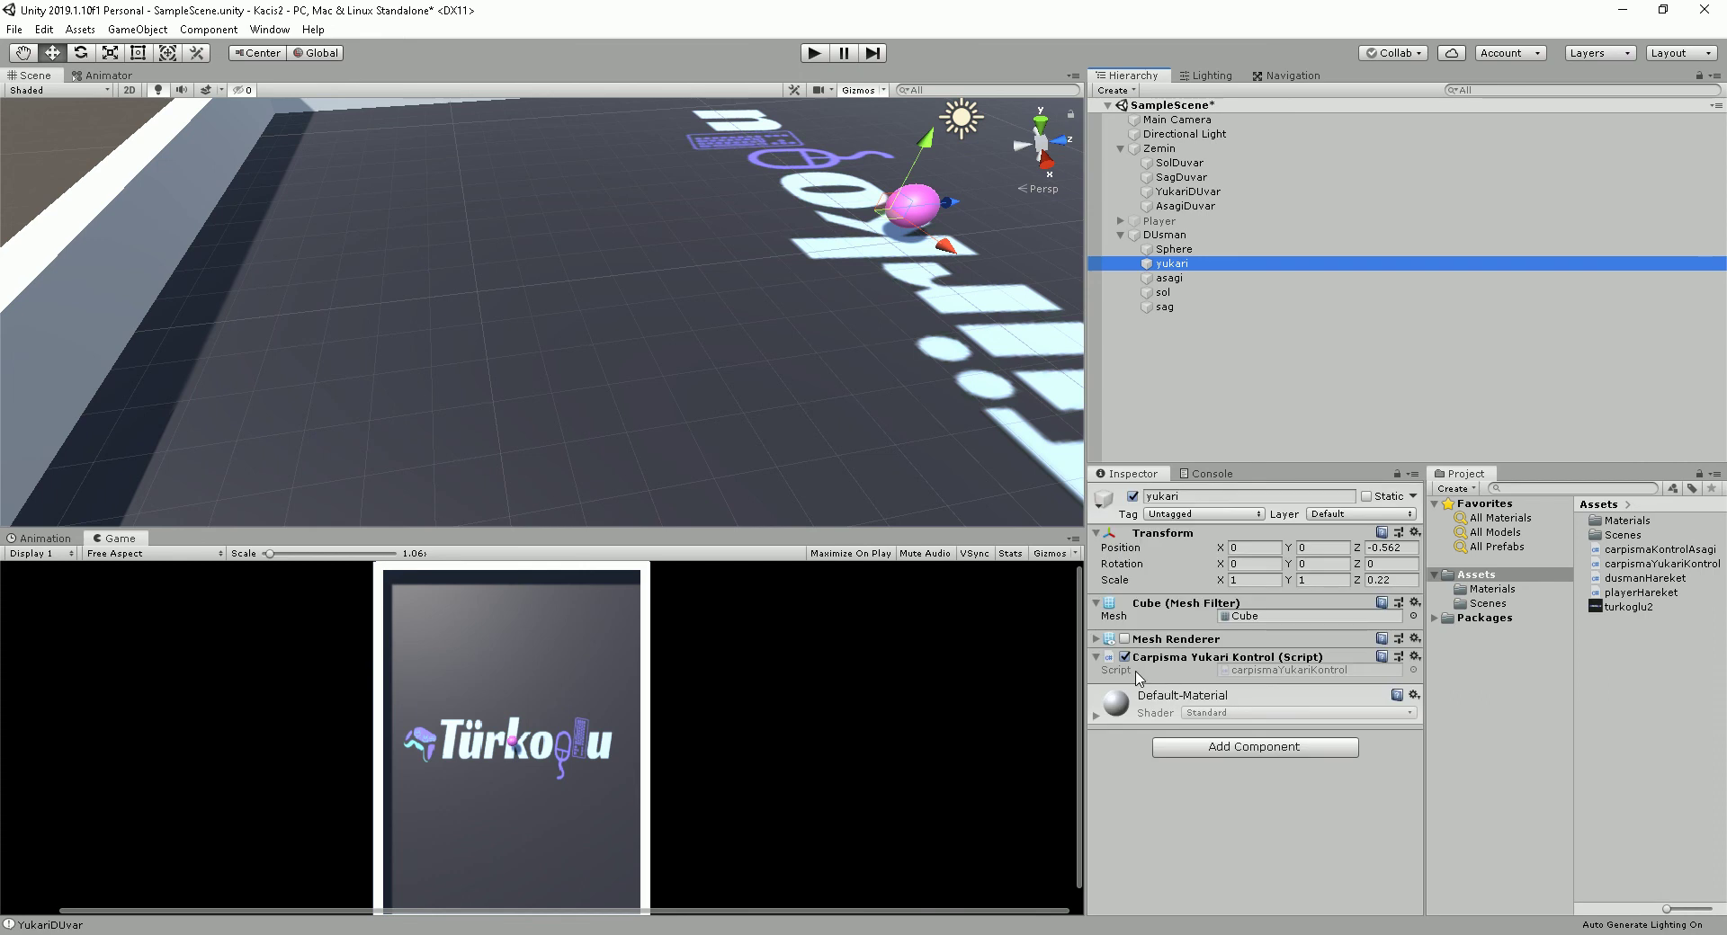
key(alt+Tab)
text(public)
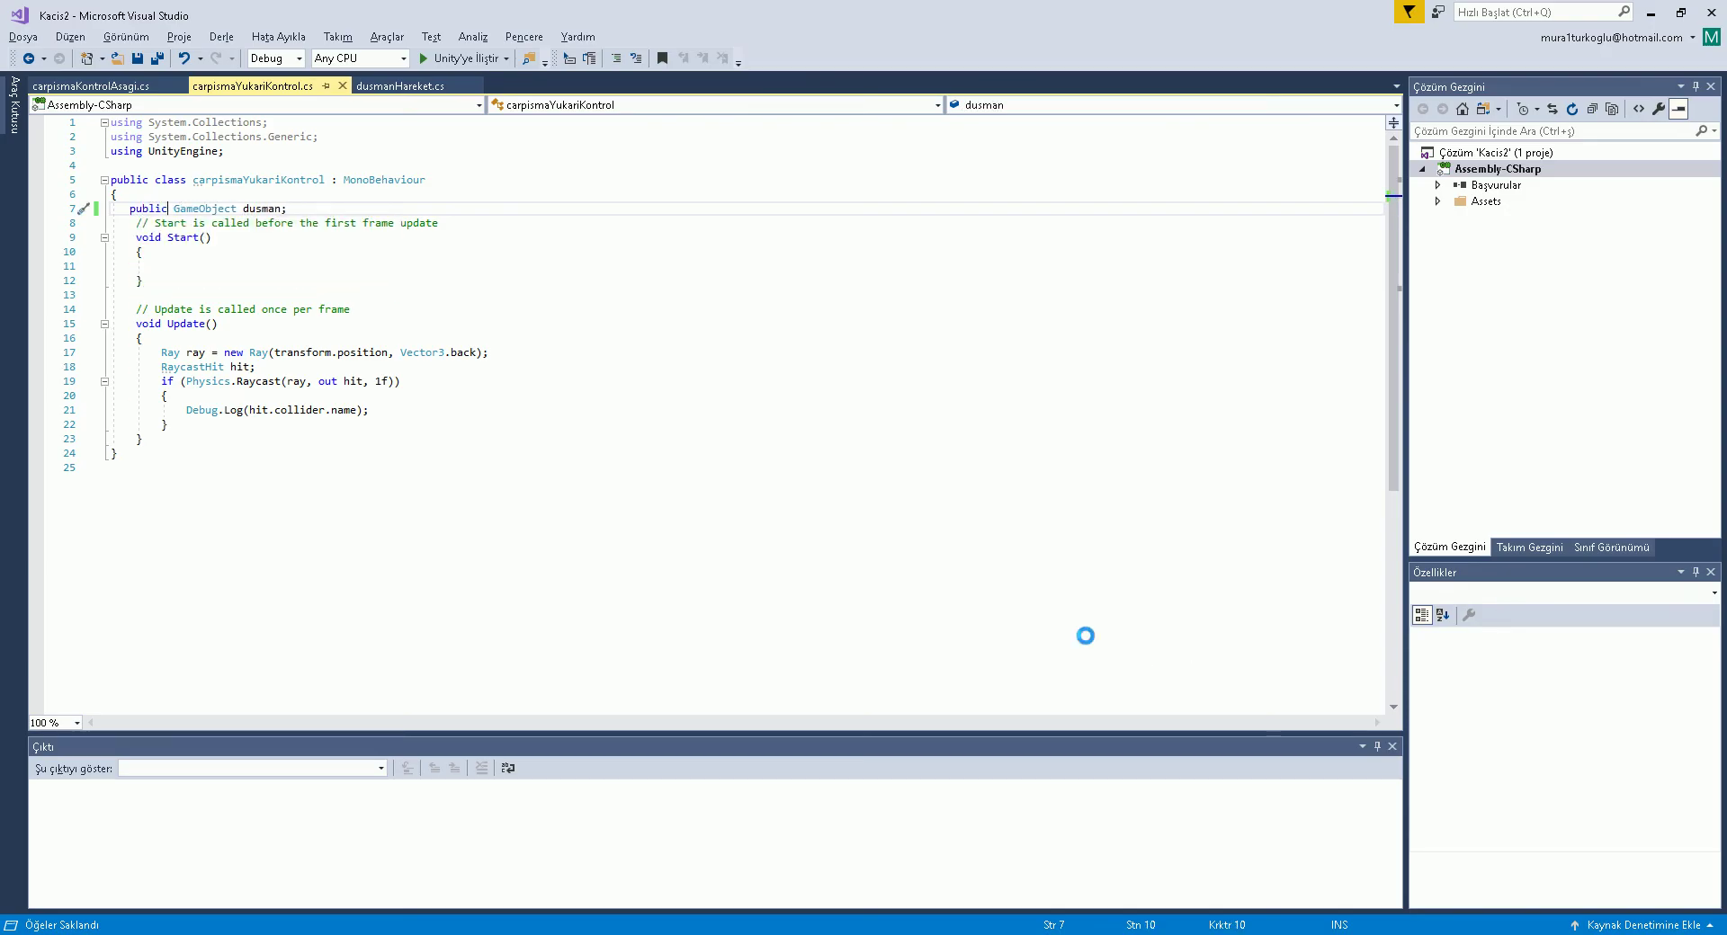
key(alt+Tab)
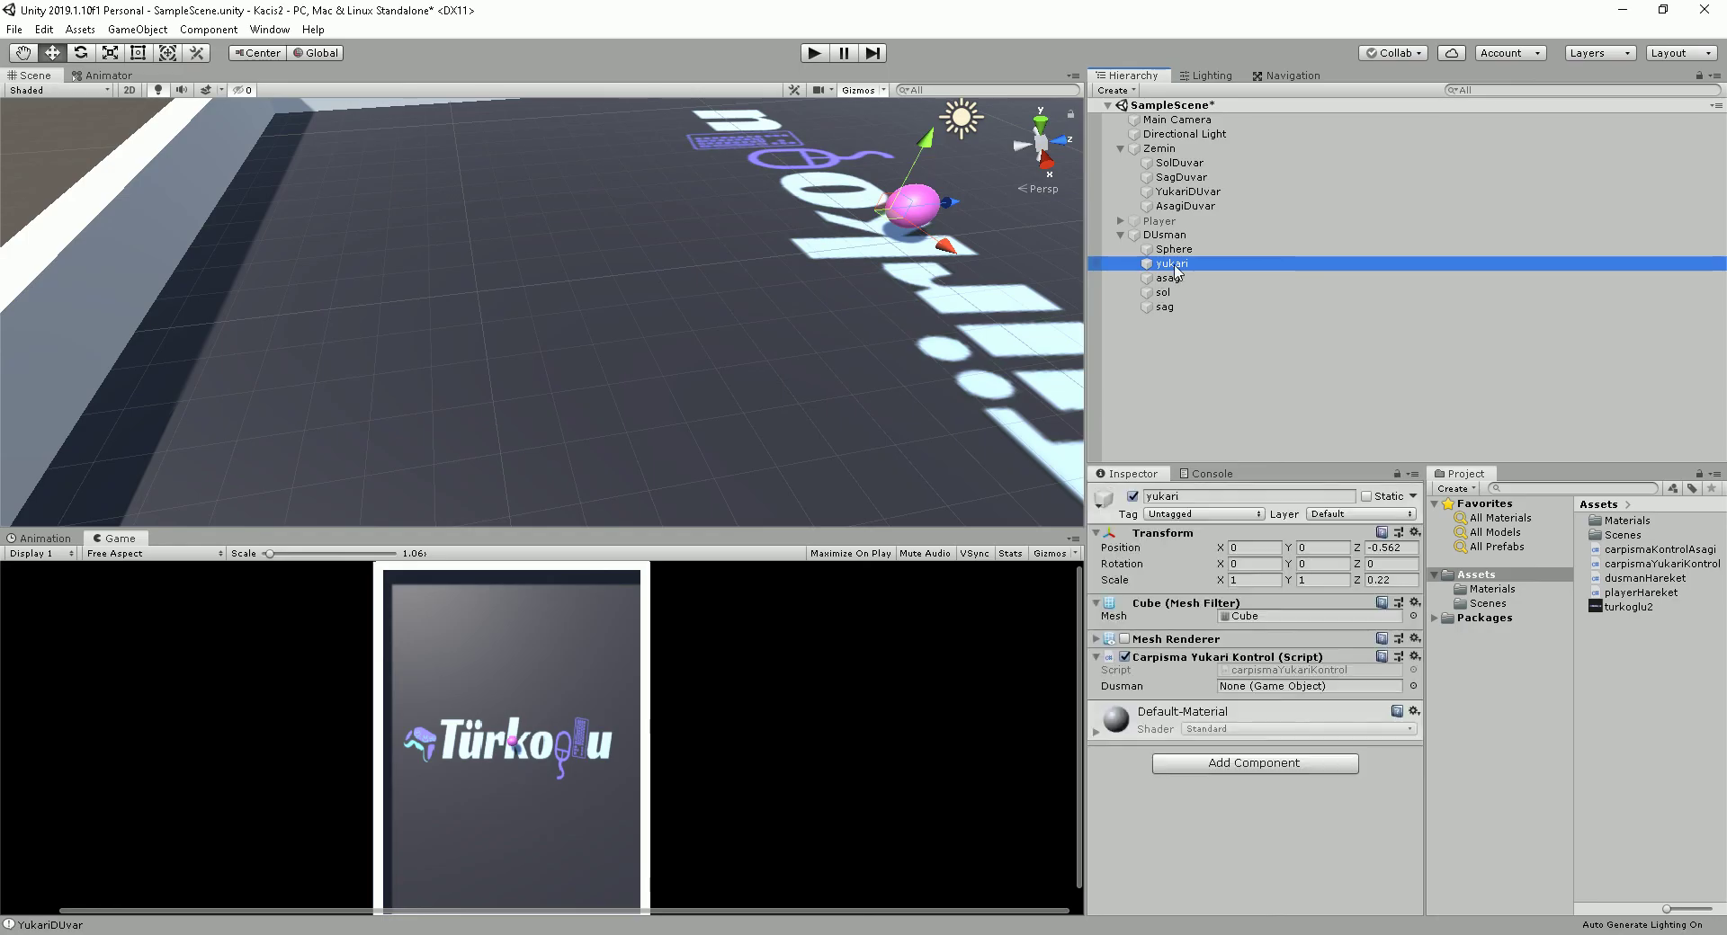
Drag DUsman into the Dusman field of asagi's Carpisma Kontrol Asagi script.
drag(1164, 234, 1255, 674)
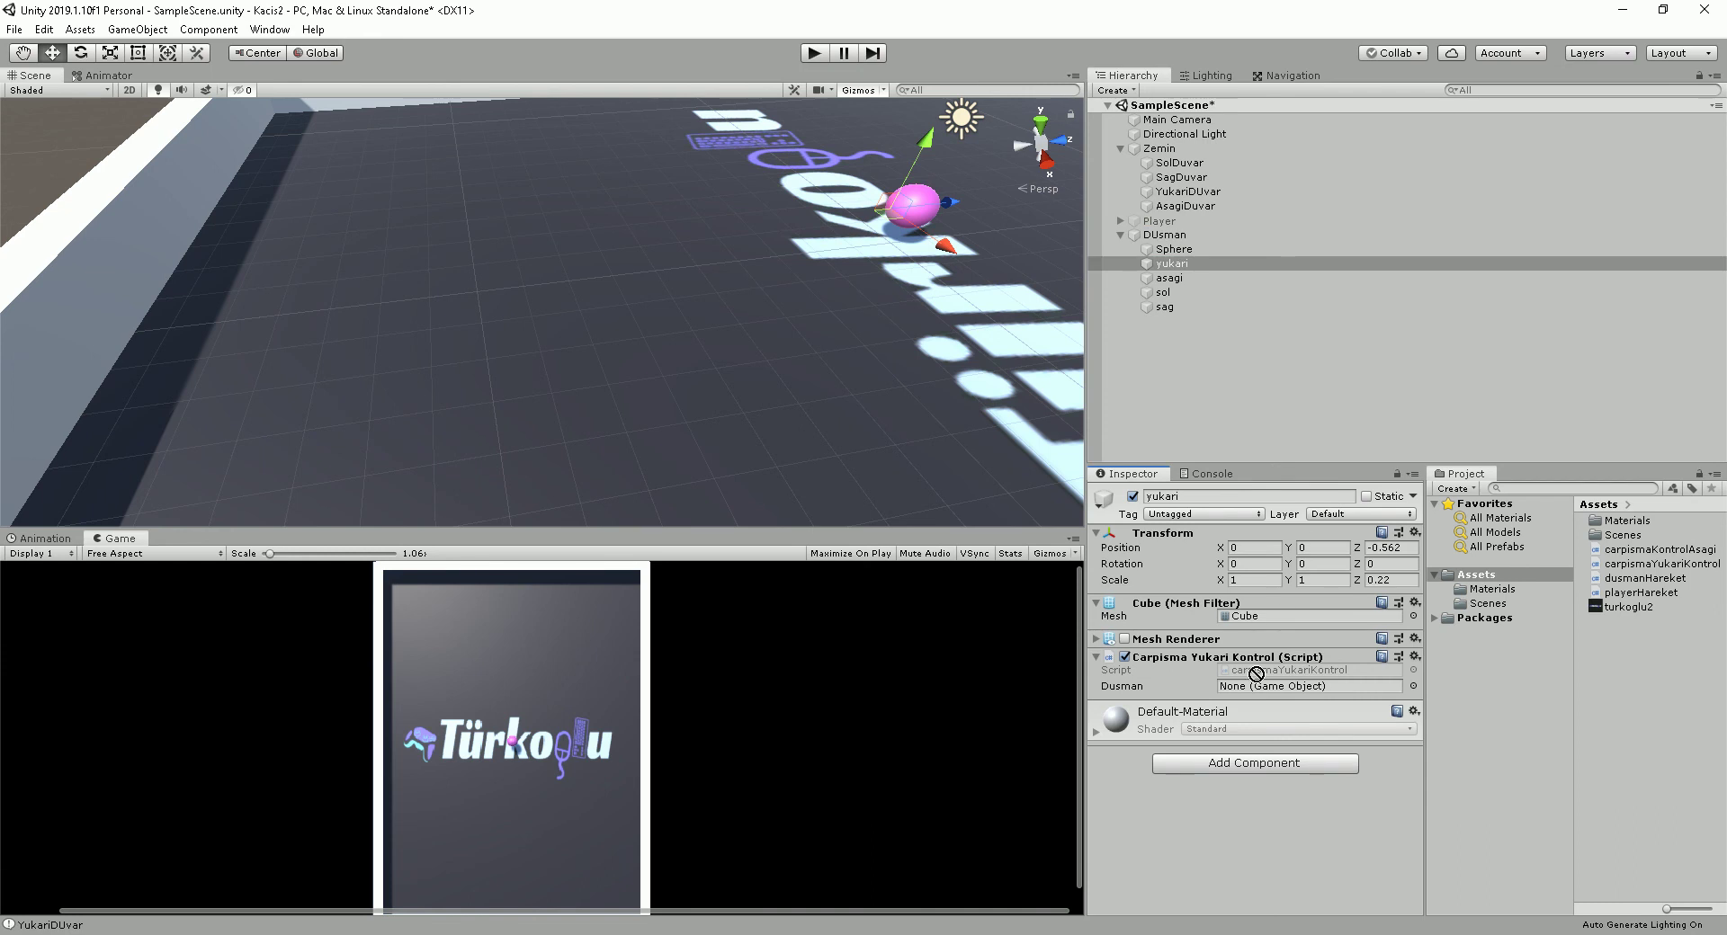
click(1169, 278)
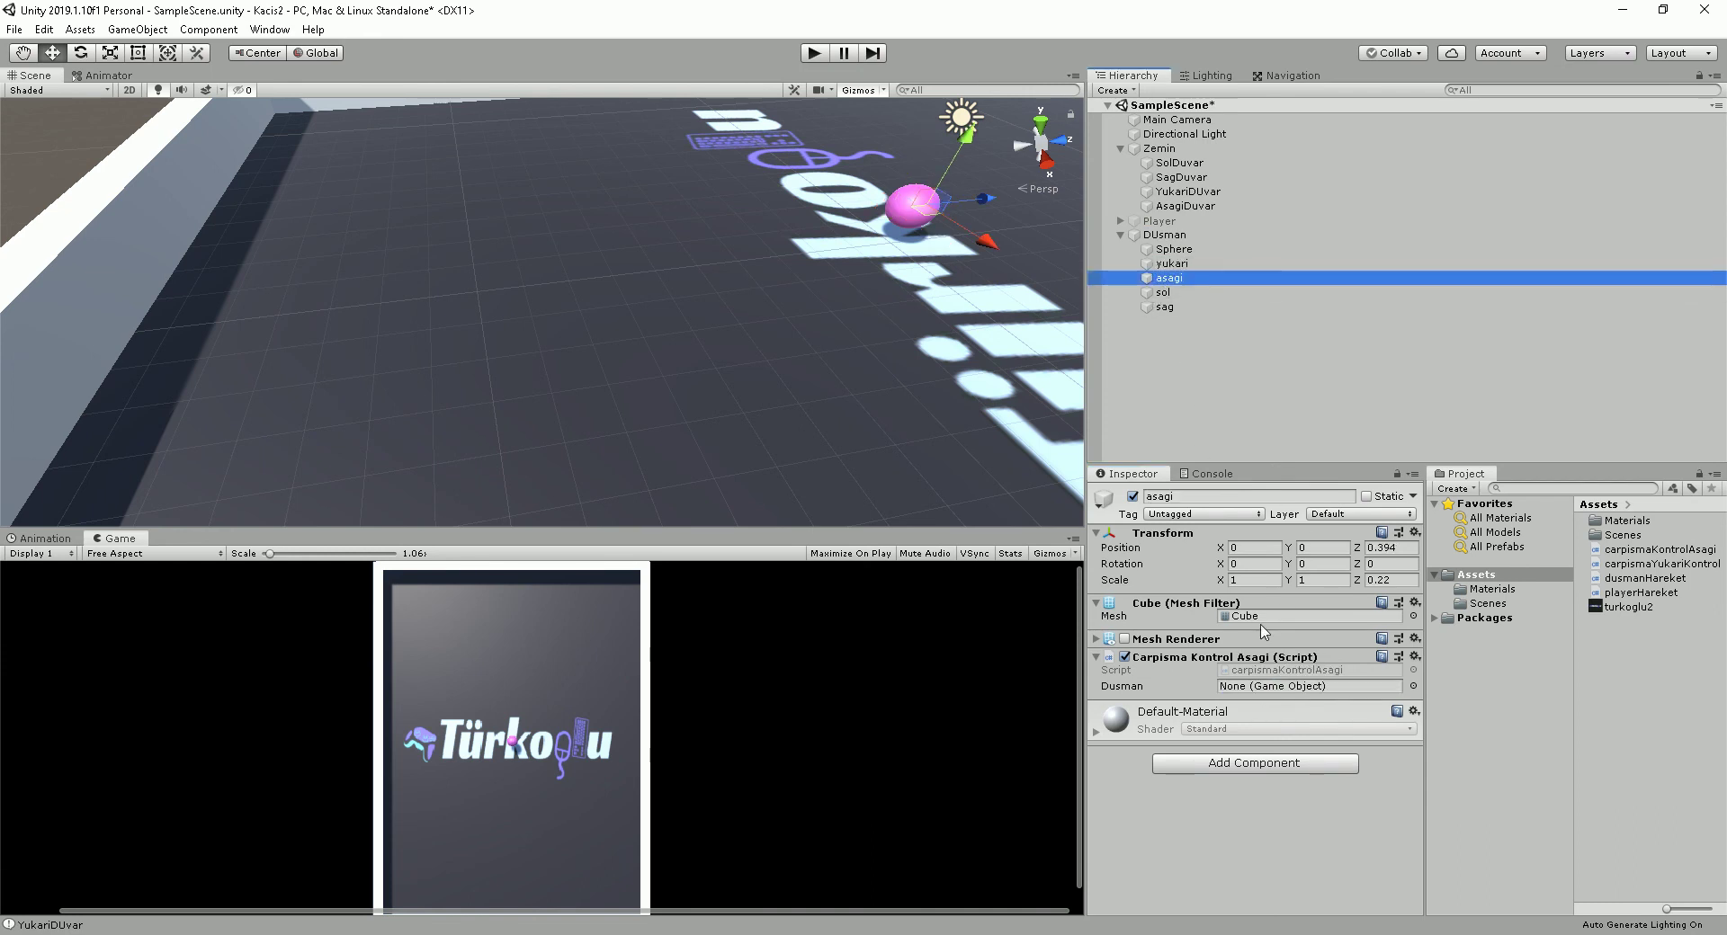
drag(1164, 235, 1244, 691)
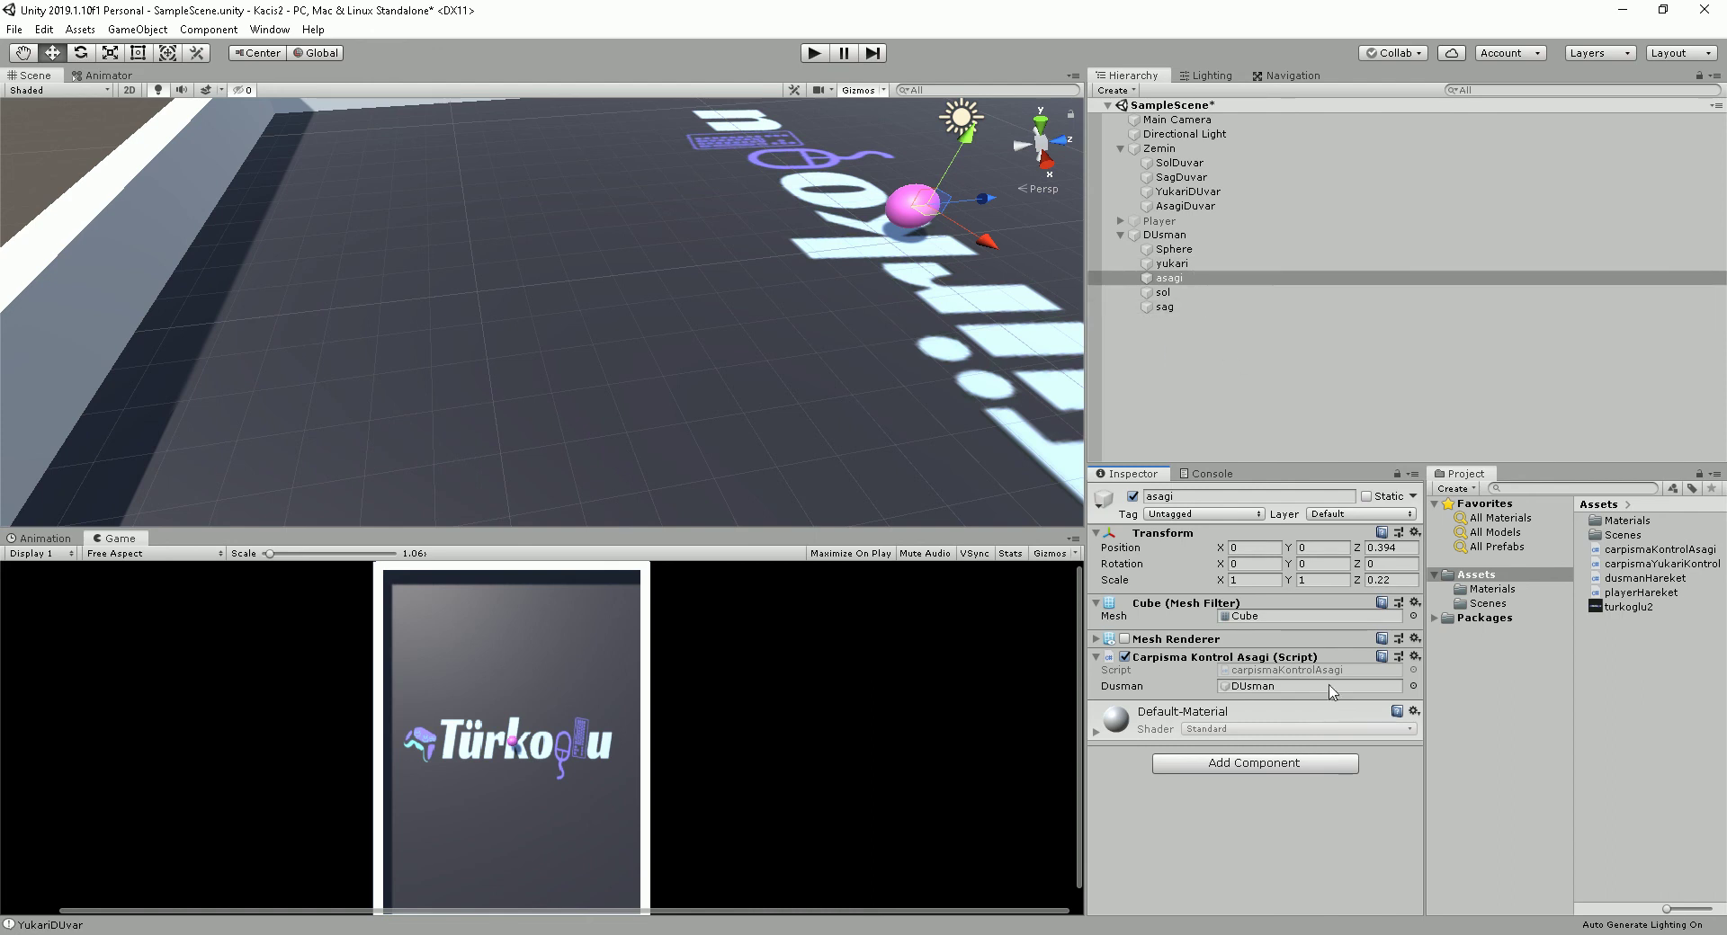
Review the carpismaKontrolAsagi code, then frame asagi and orbit around the enemy sphere.
key(alt+Tab)
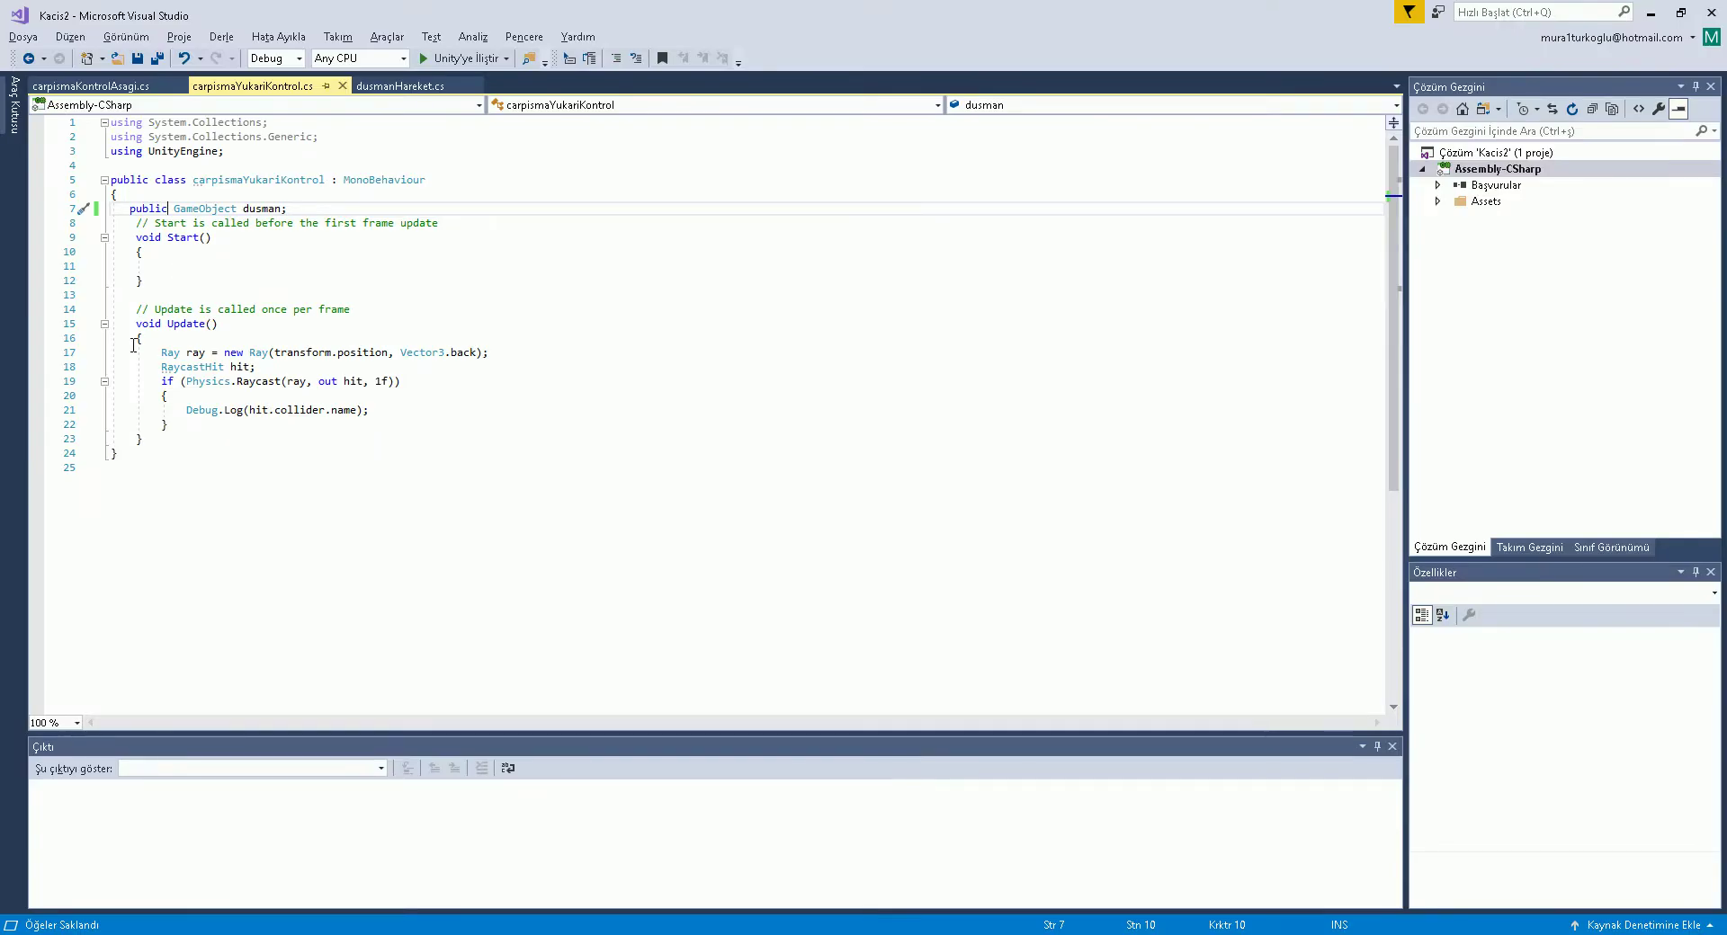
click(407, 402)
click(426, 410)
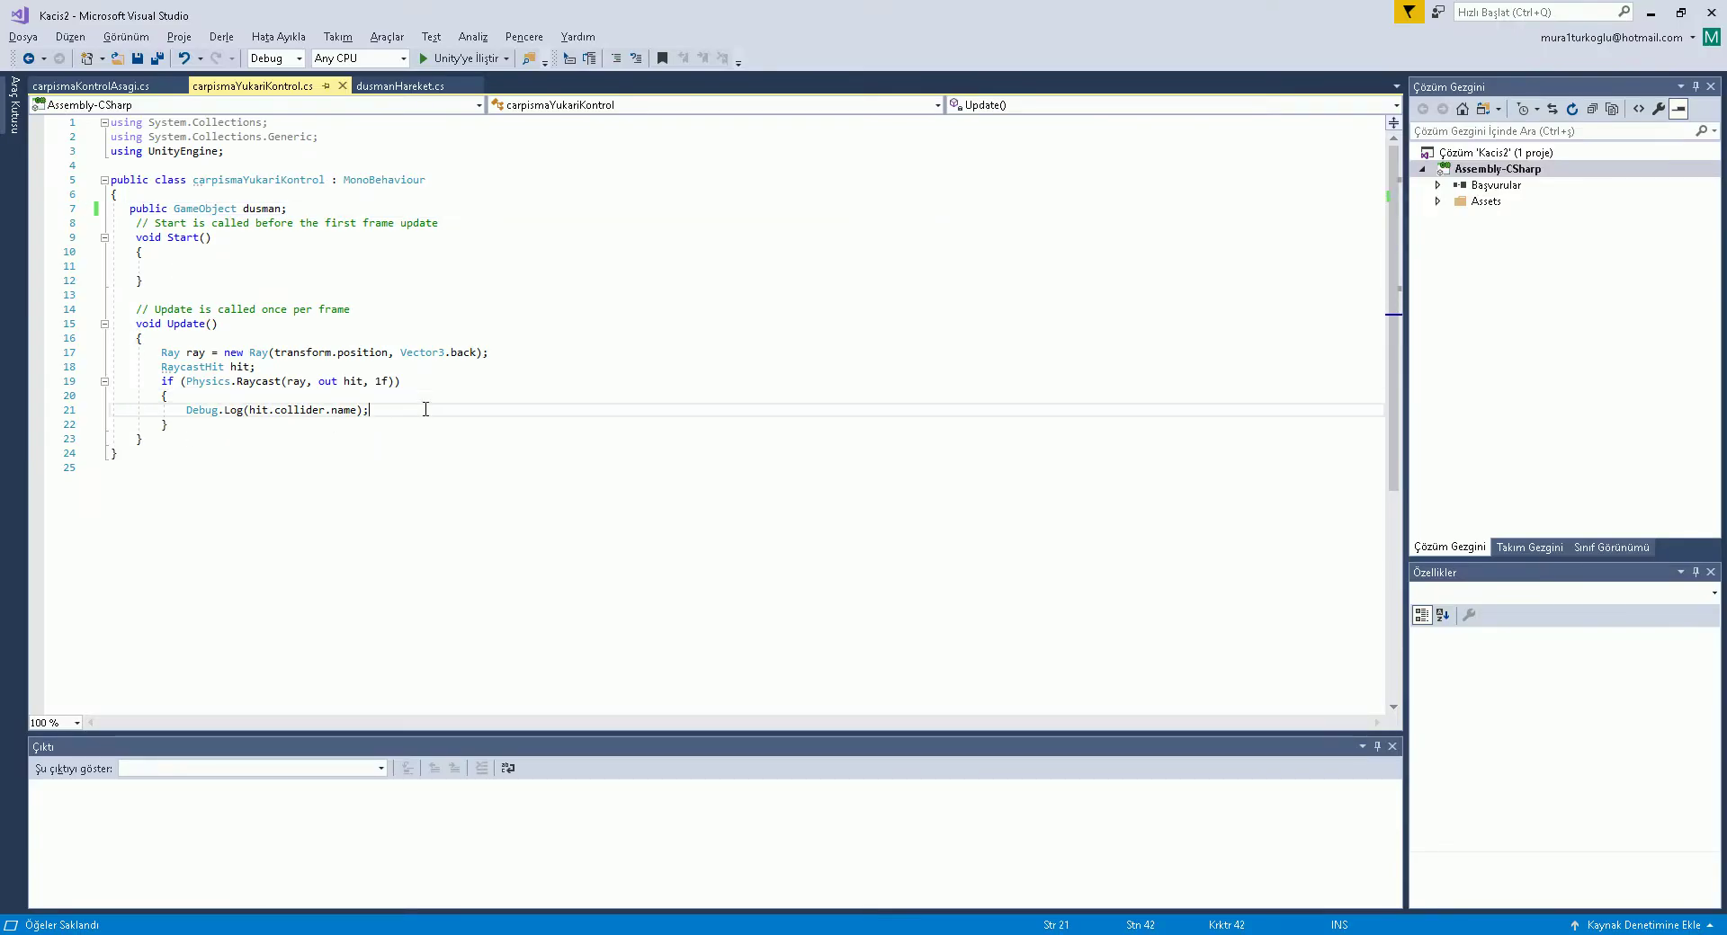
click(111, 87)
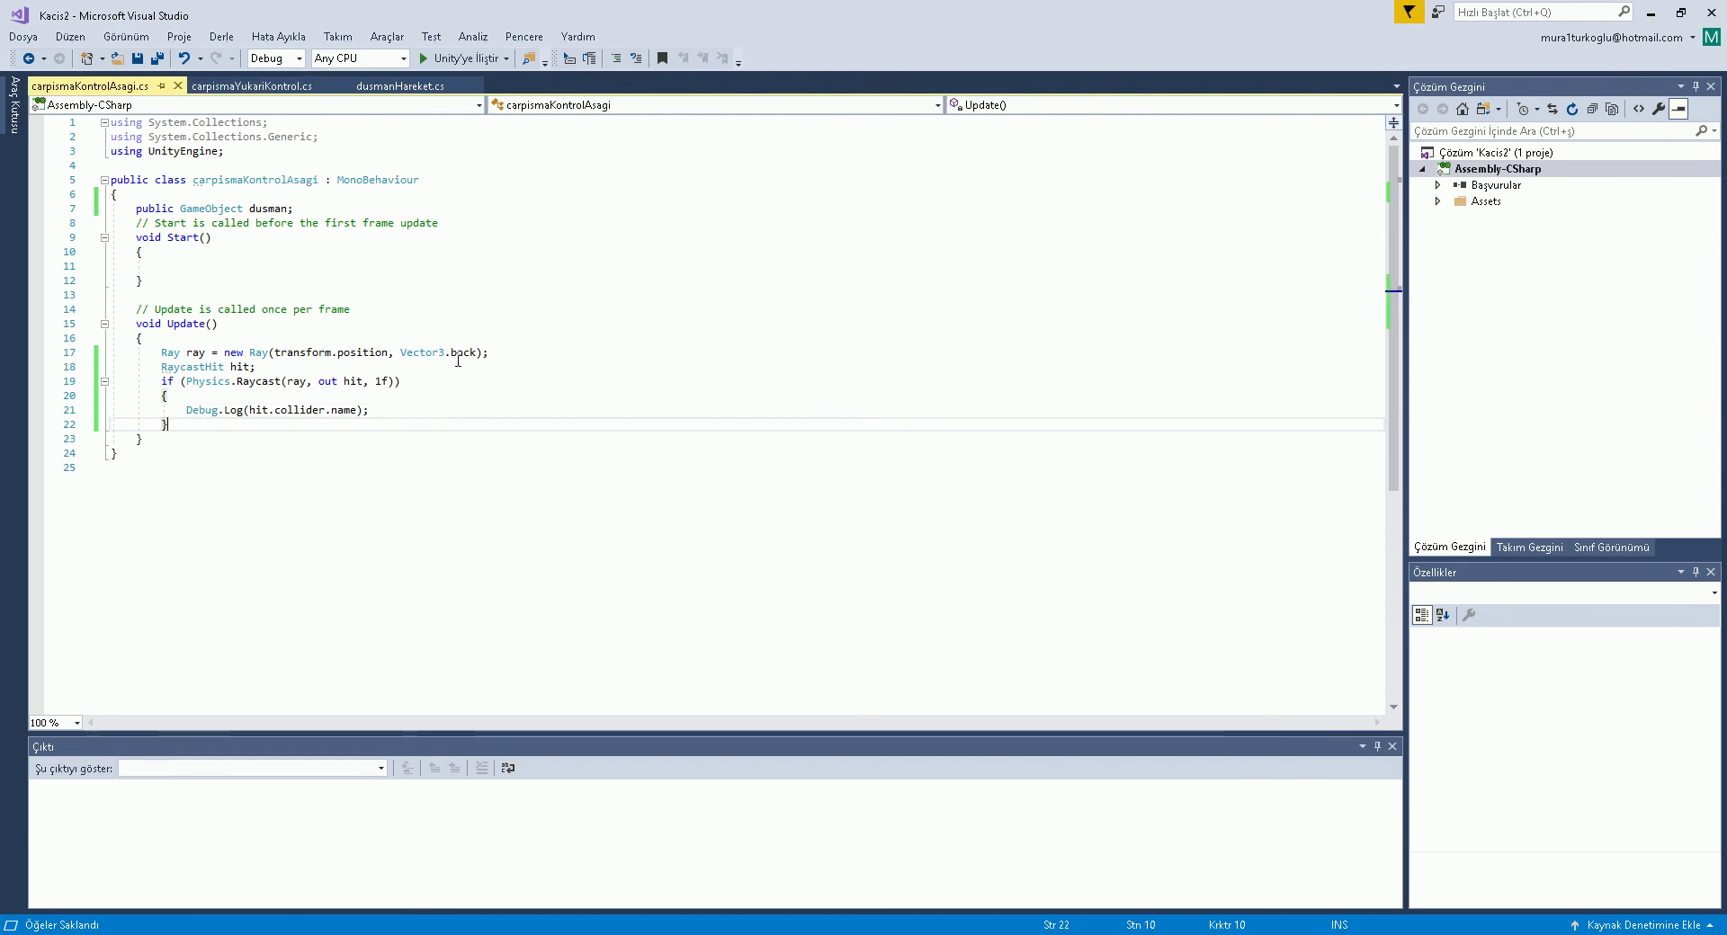
key(alt+Tab)
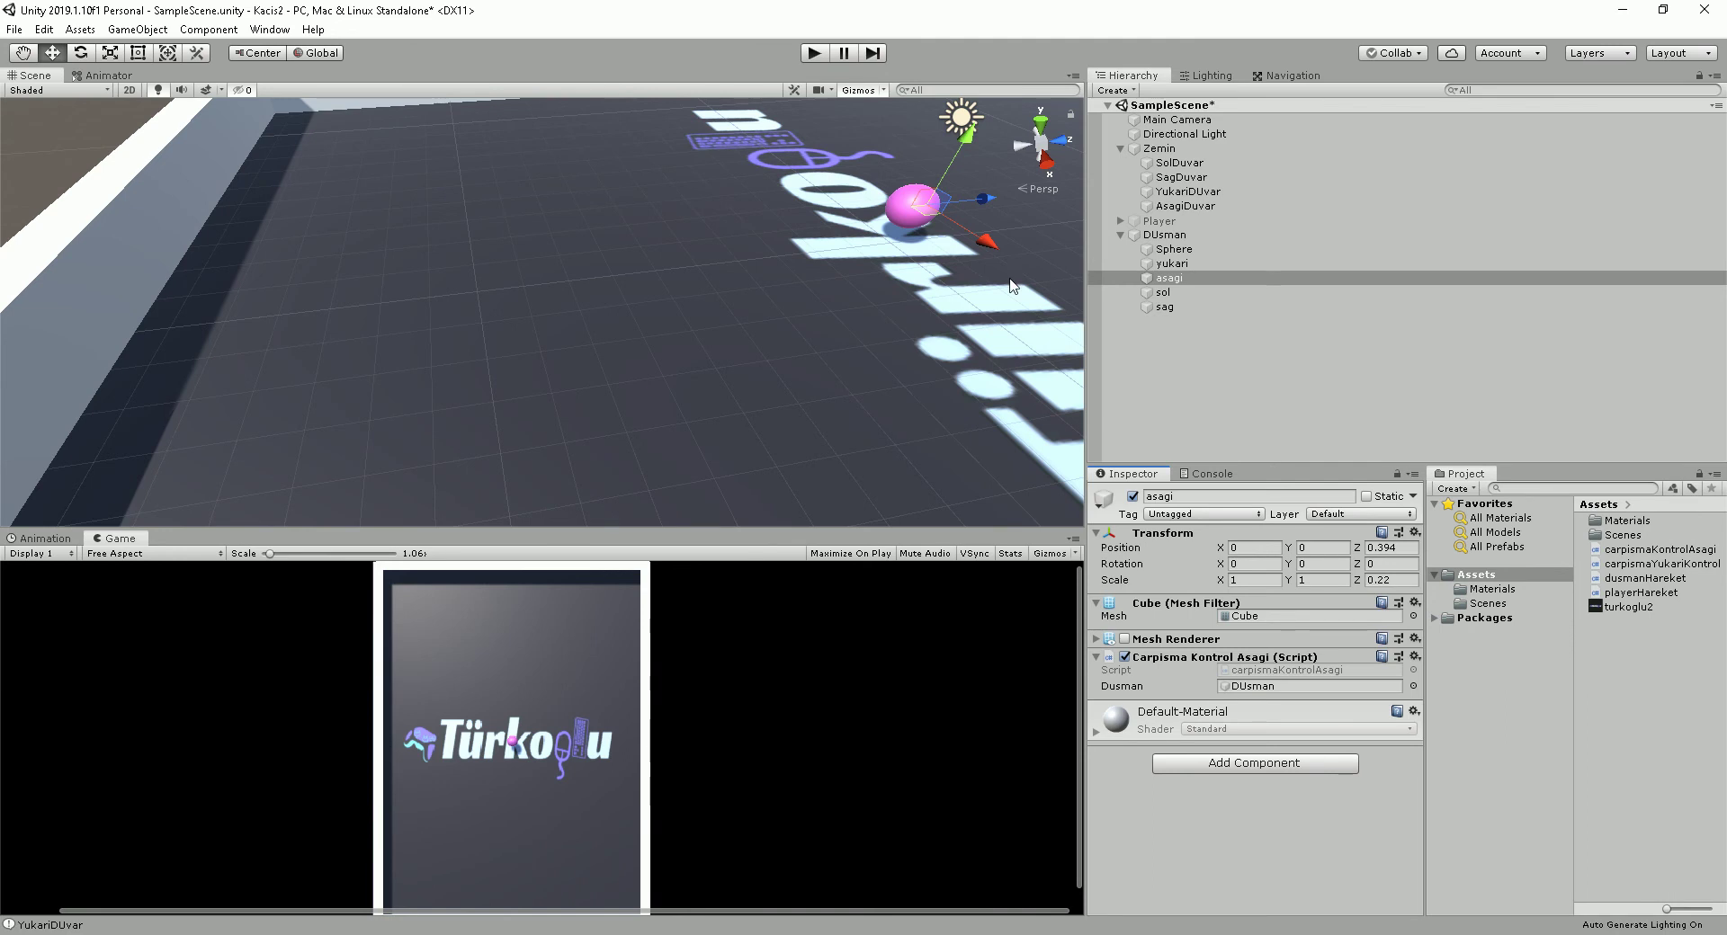
key(f)
alt+drag(933, 277, 486, 281)
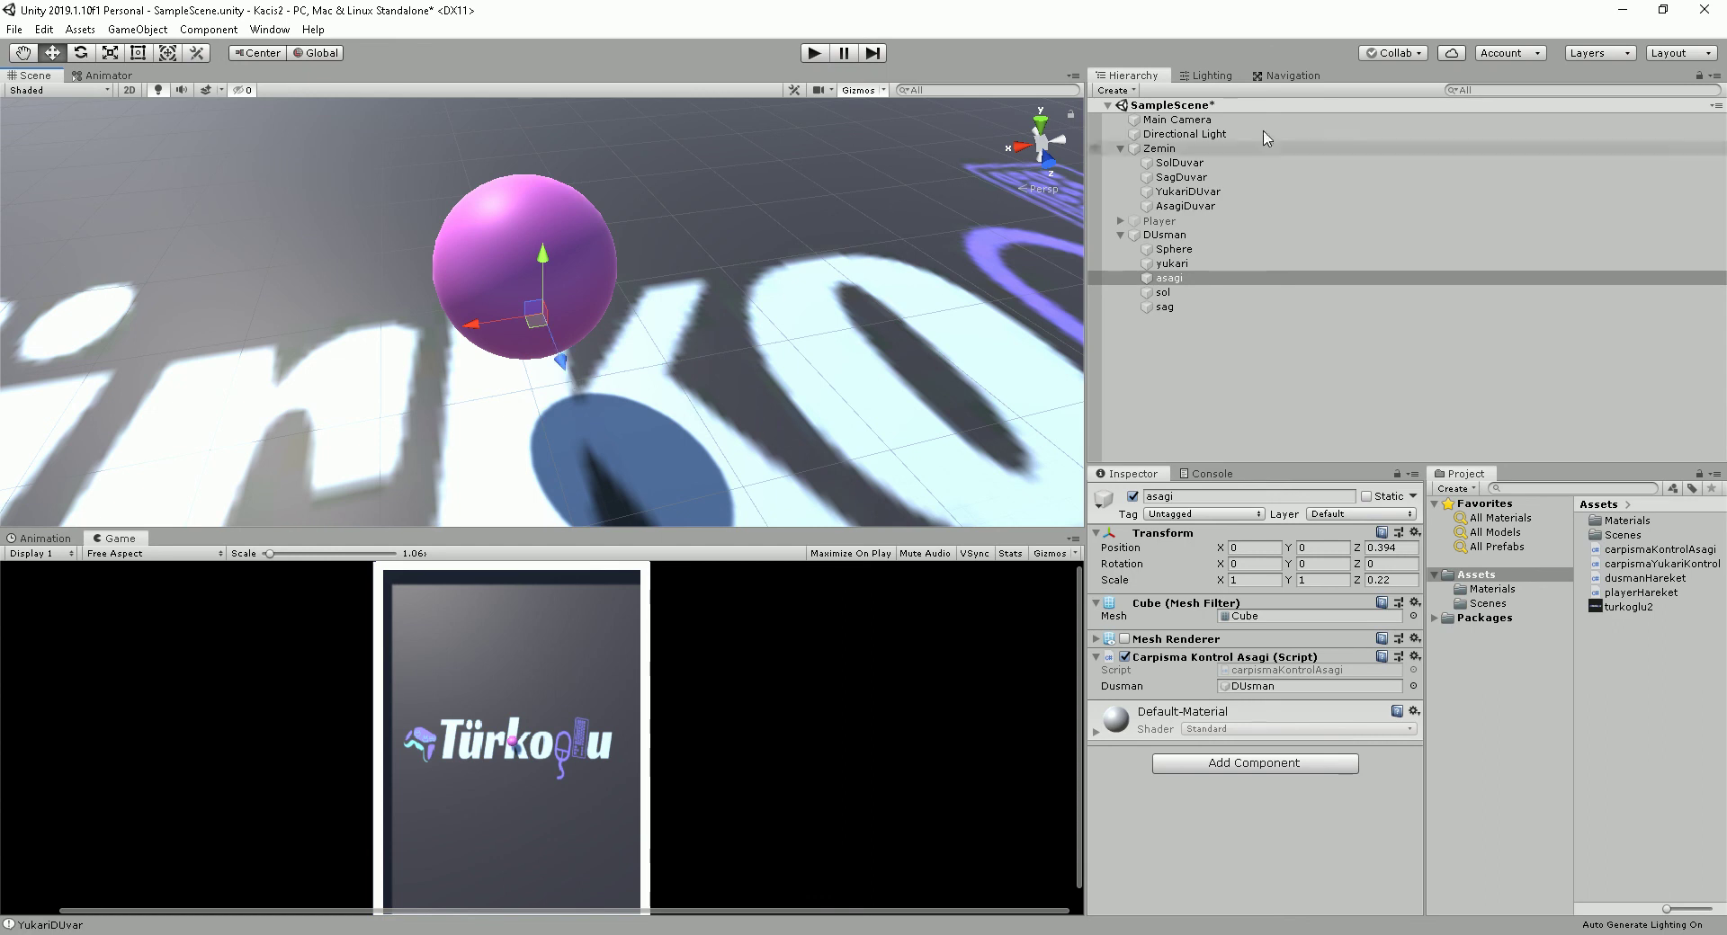
Change Vector3.back to Vector3.forward in carpismaKontrolAsagi's ray and save.
click(1623, 10)
double_click(465, 352)
key(BackSpace)
text(form.position, Vector3.forward);)
key(Tab)
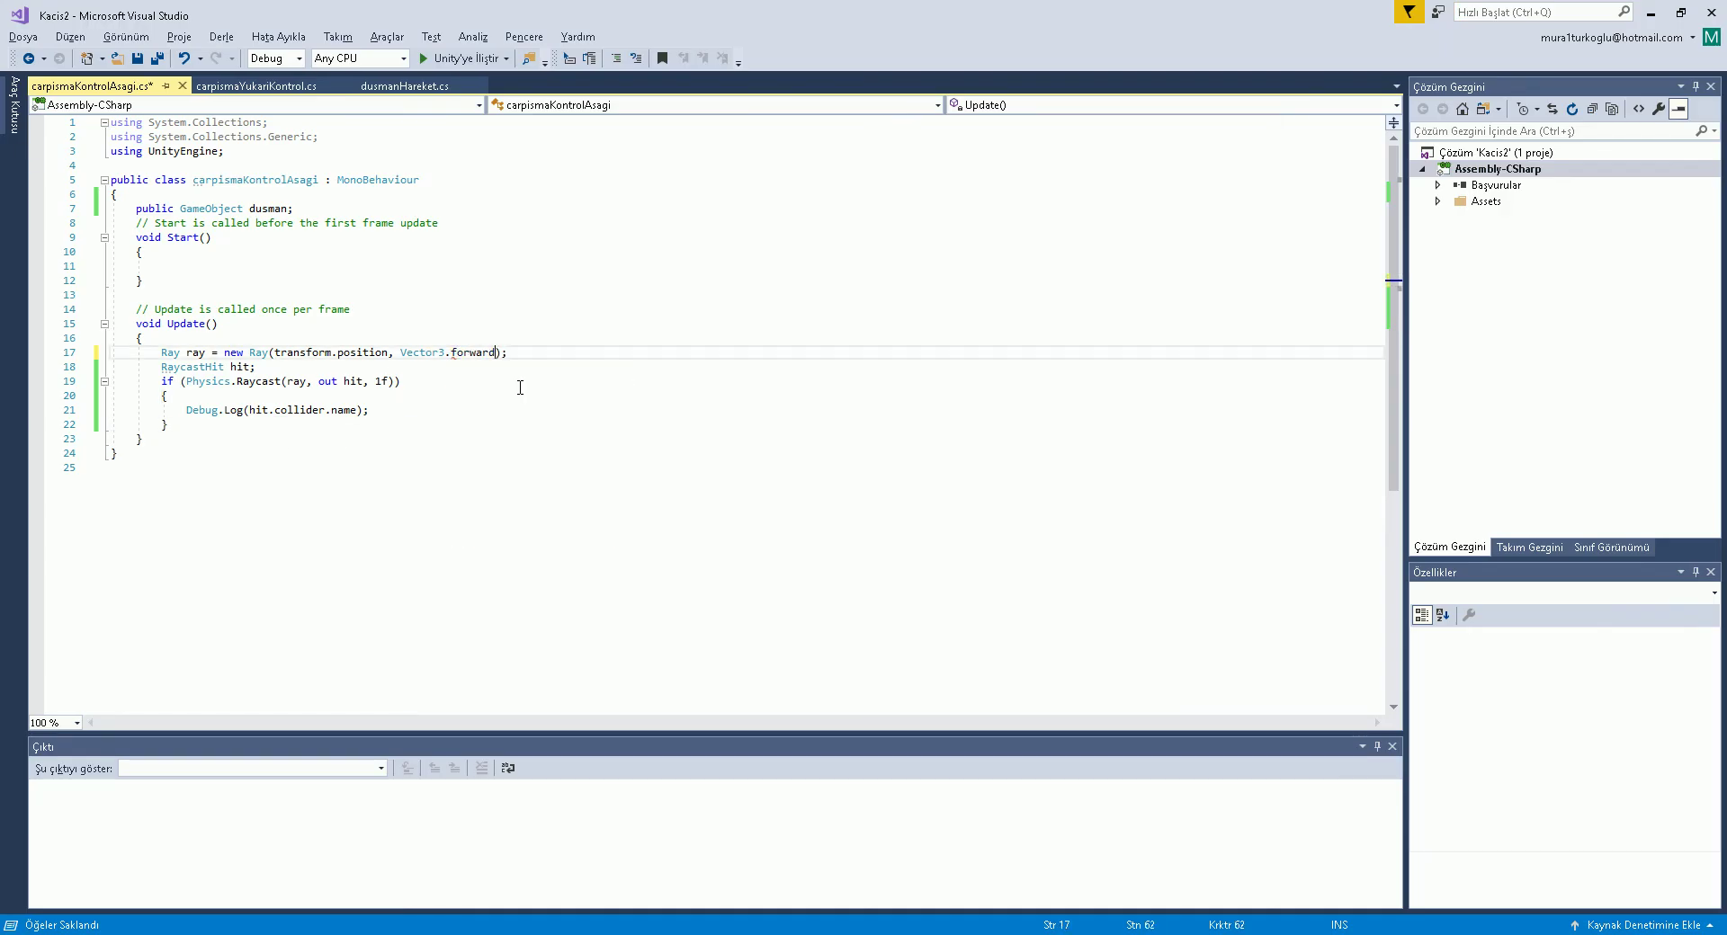
key(ctrl+s)
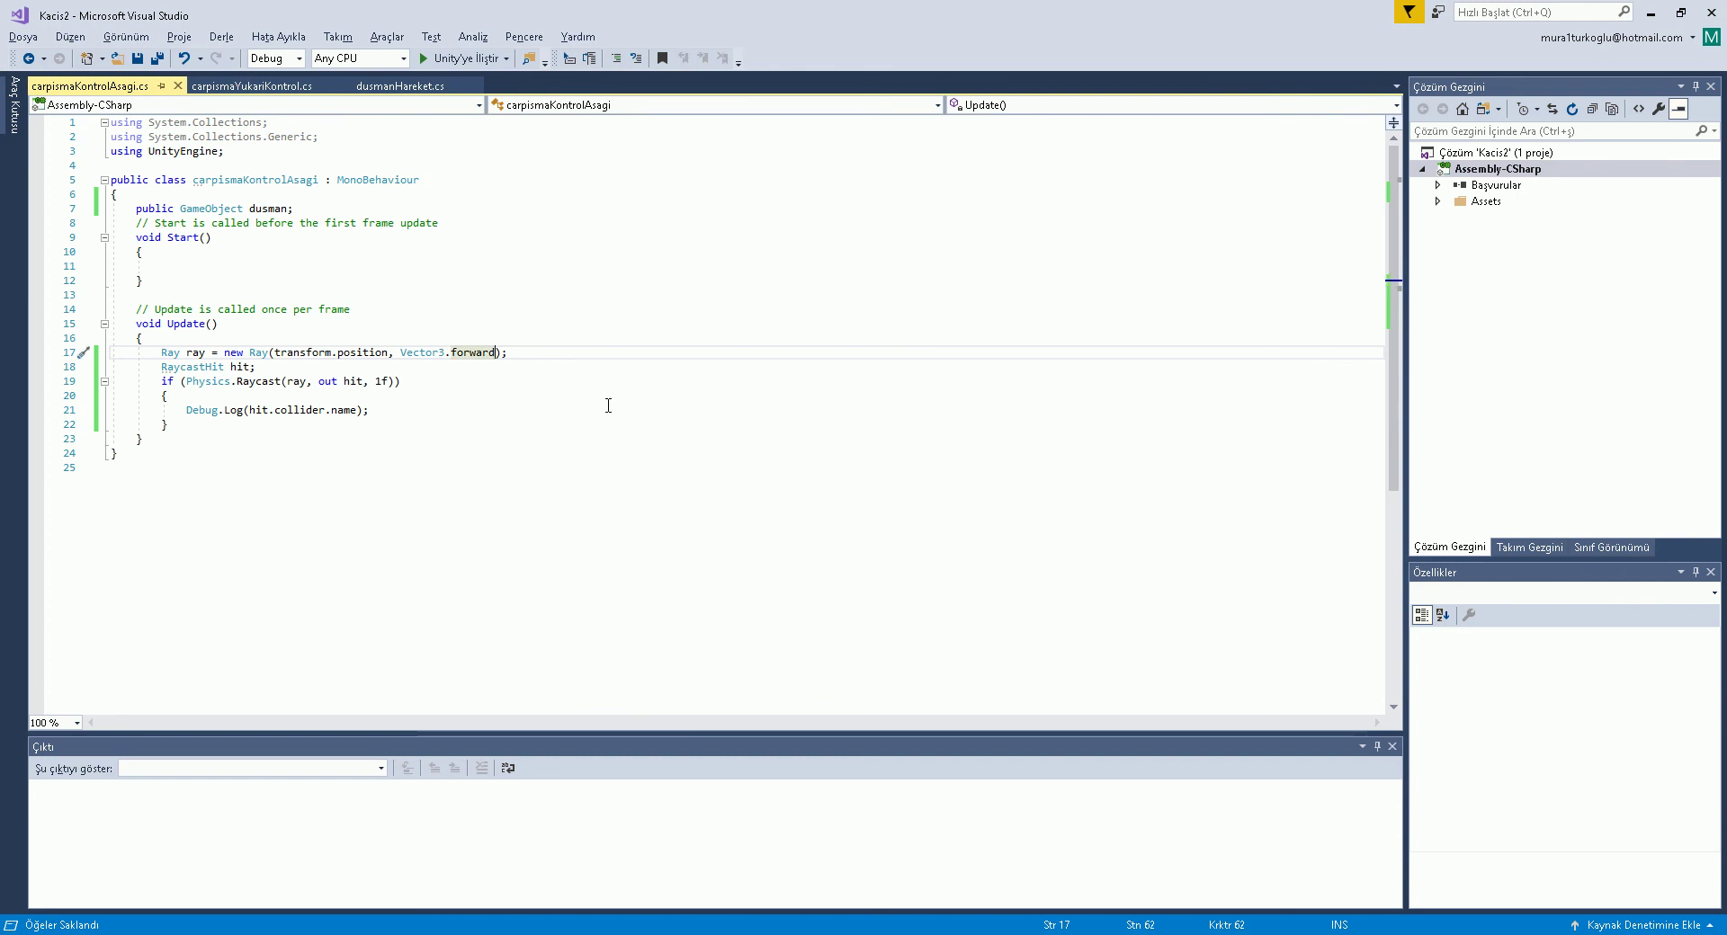
key(alt+Tab)
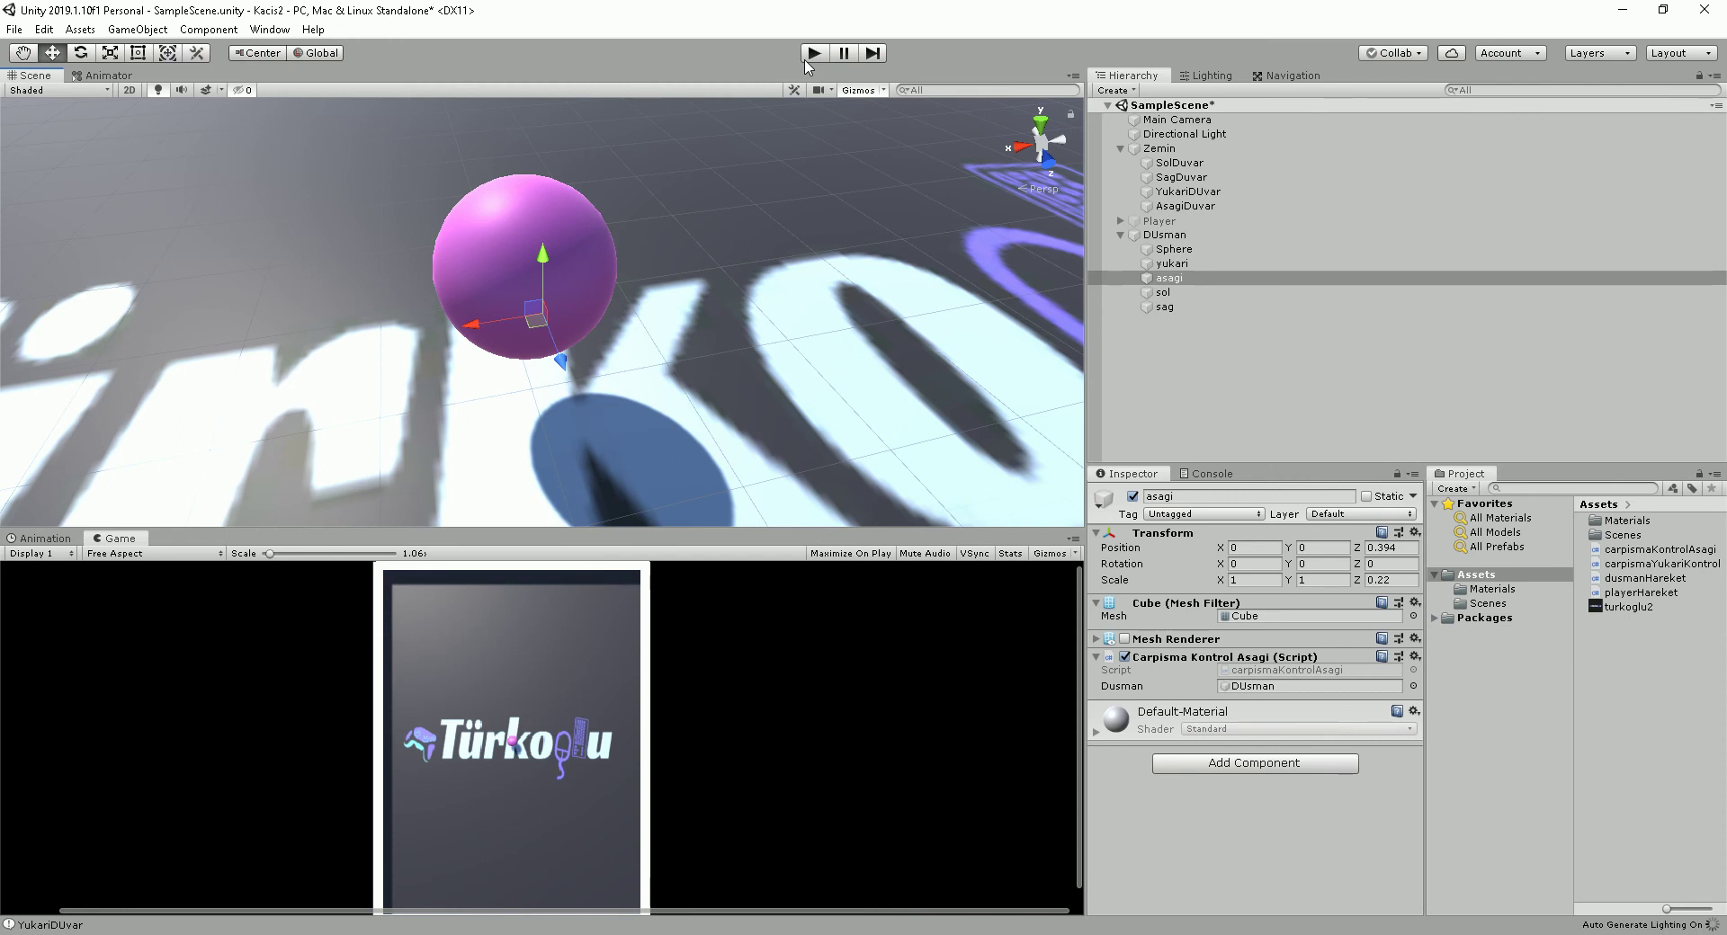
Enter Play mode, select DUsman, and follow the sphere to the wall with the Console showing AsagiDuvar hits.
click(807, 60)
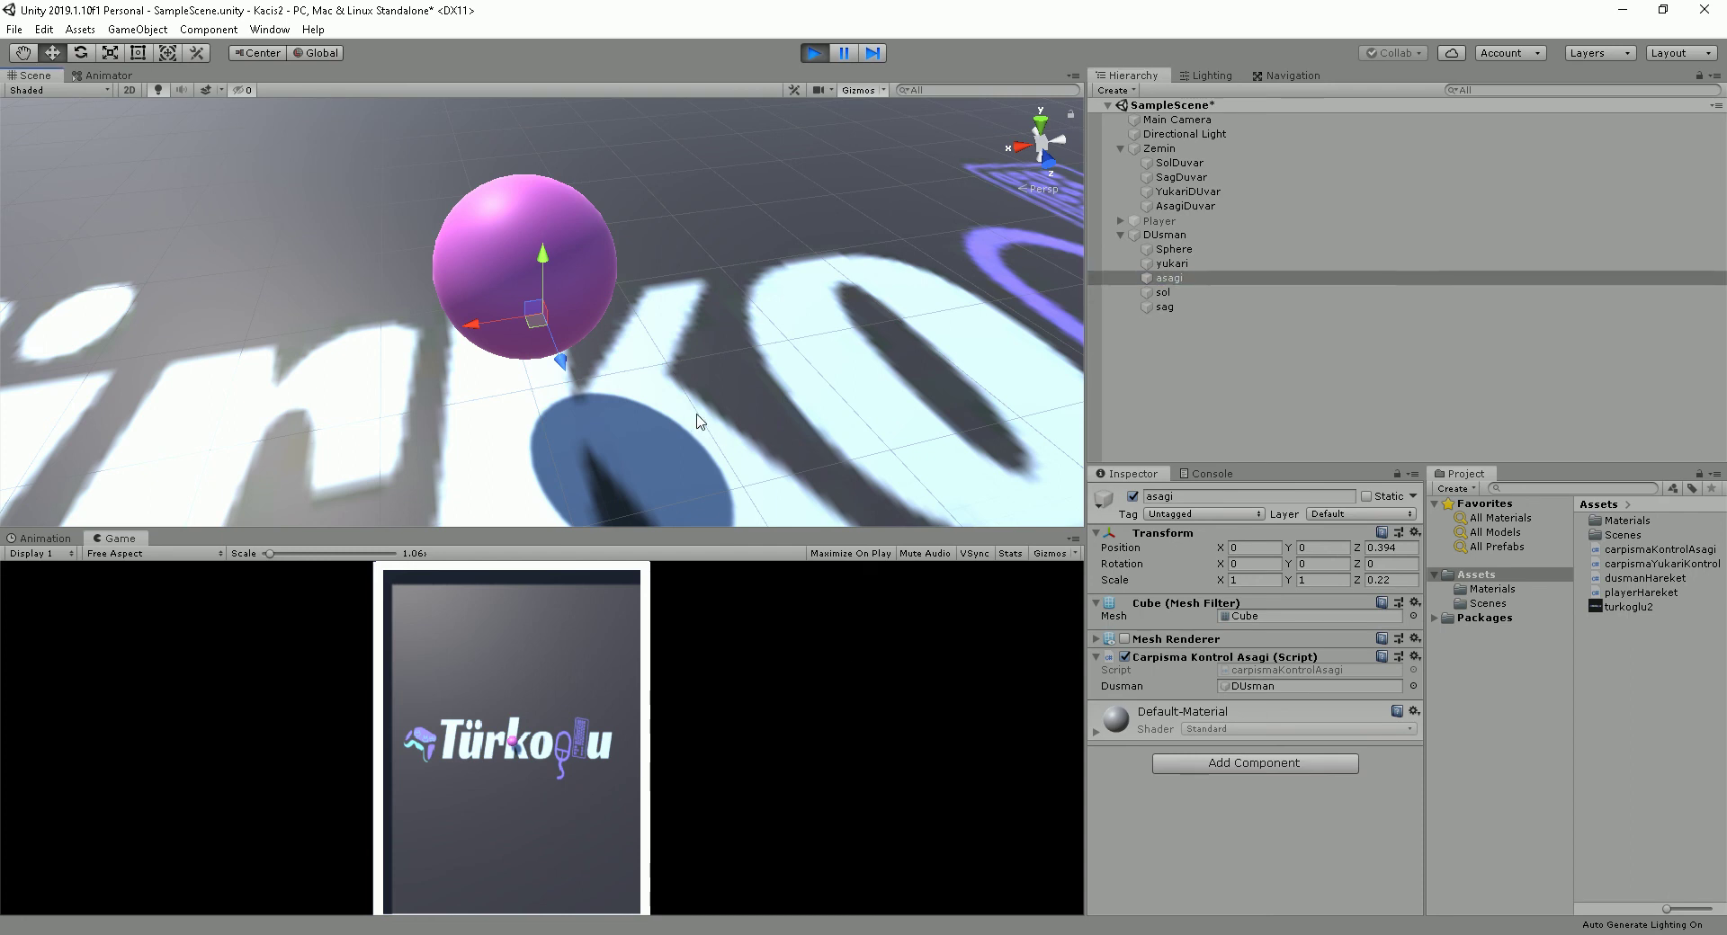
scroll(710, 427, down, 5)
click(1165, 235)
scroll(691, 453, down, 2)
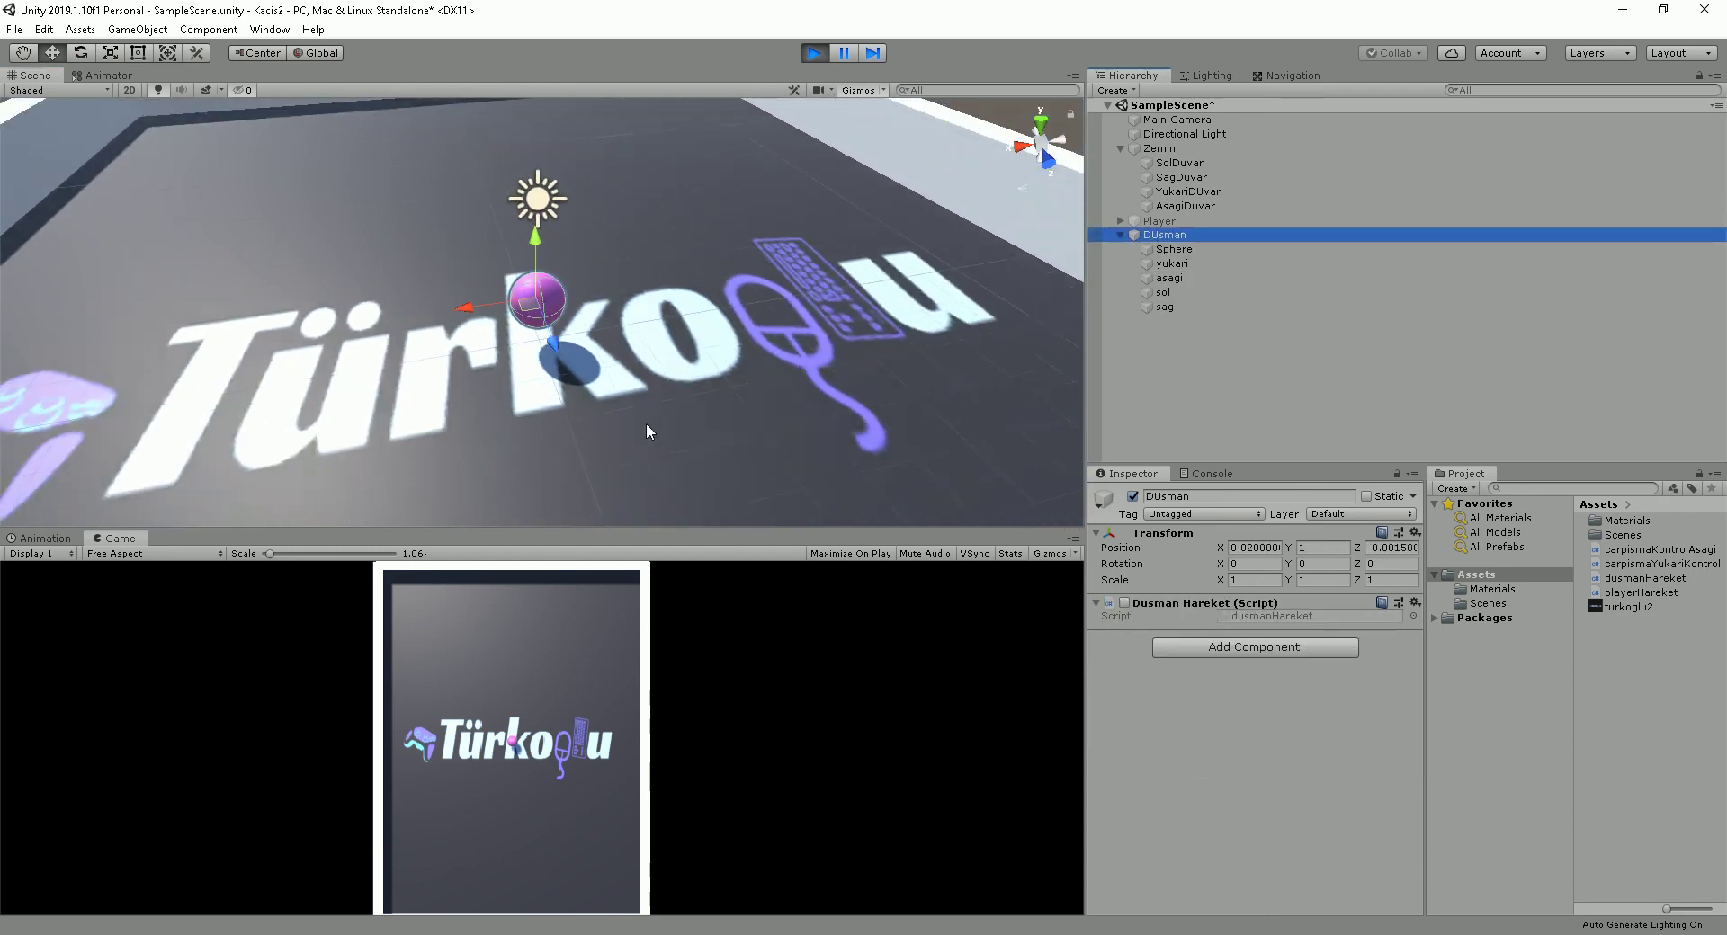
alt+drag(646, 432, 612, 311)
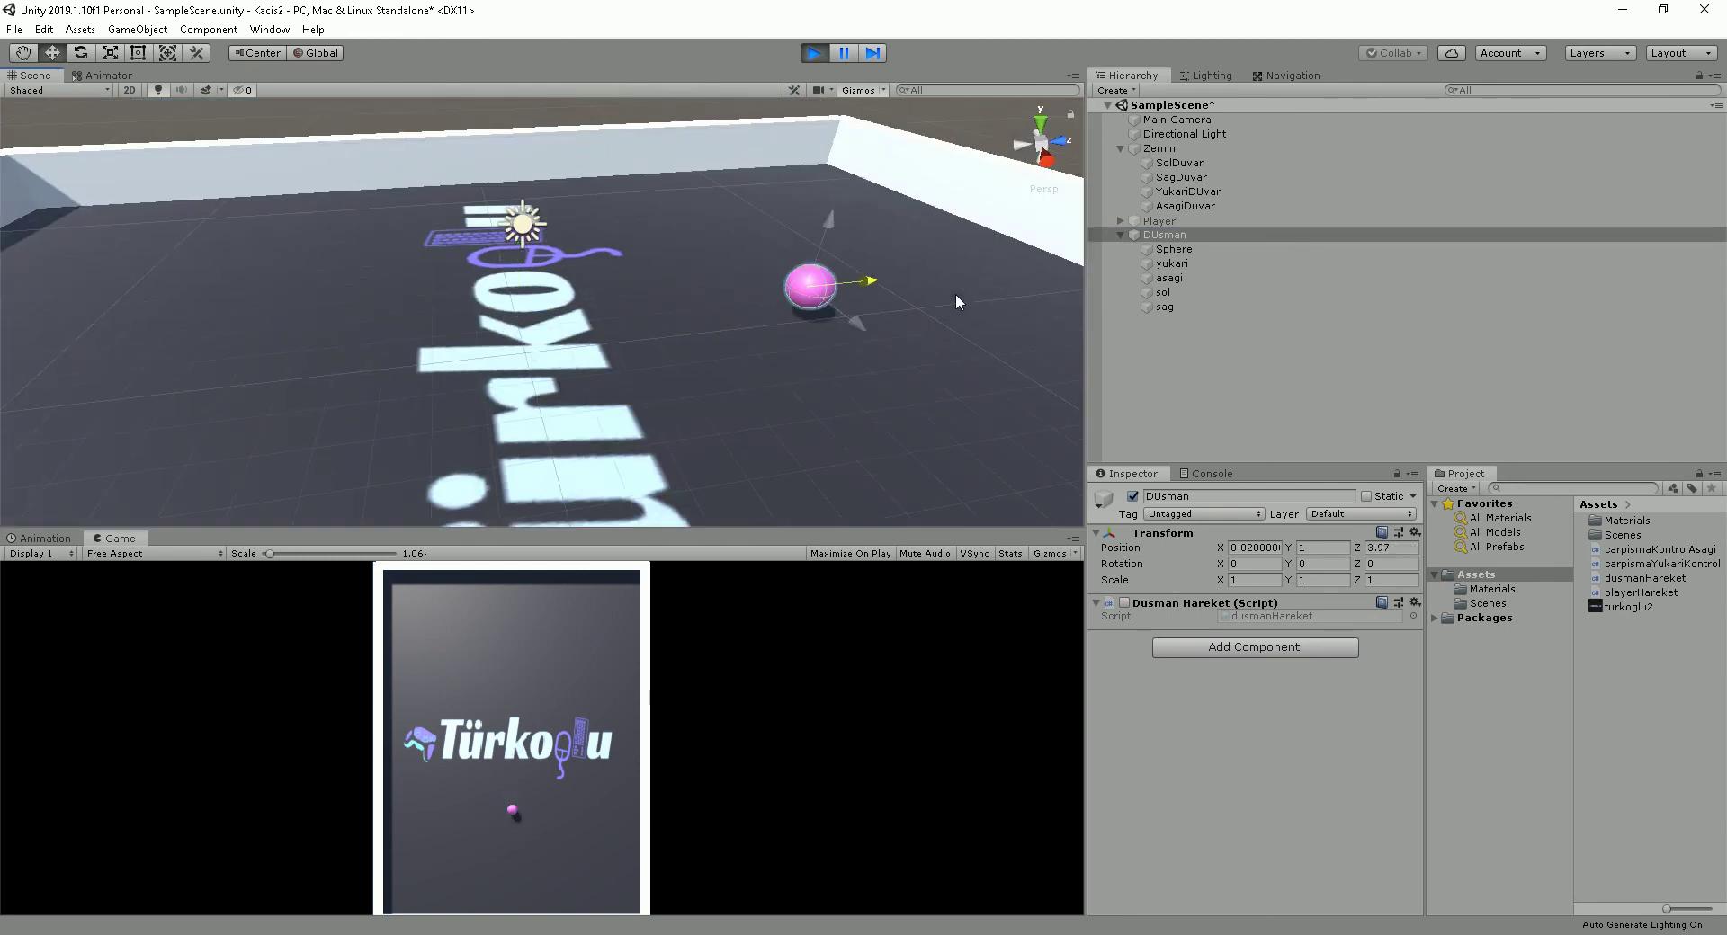
click(1208, 473)
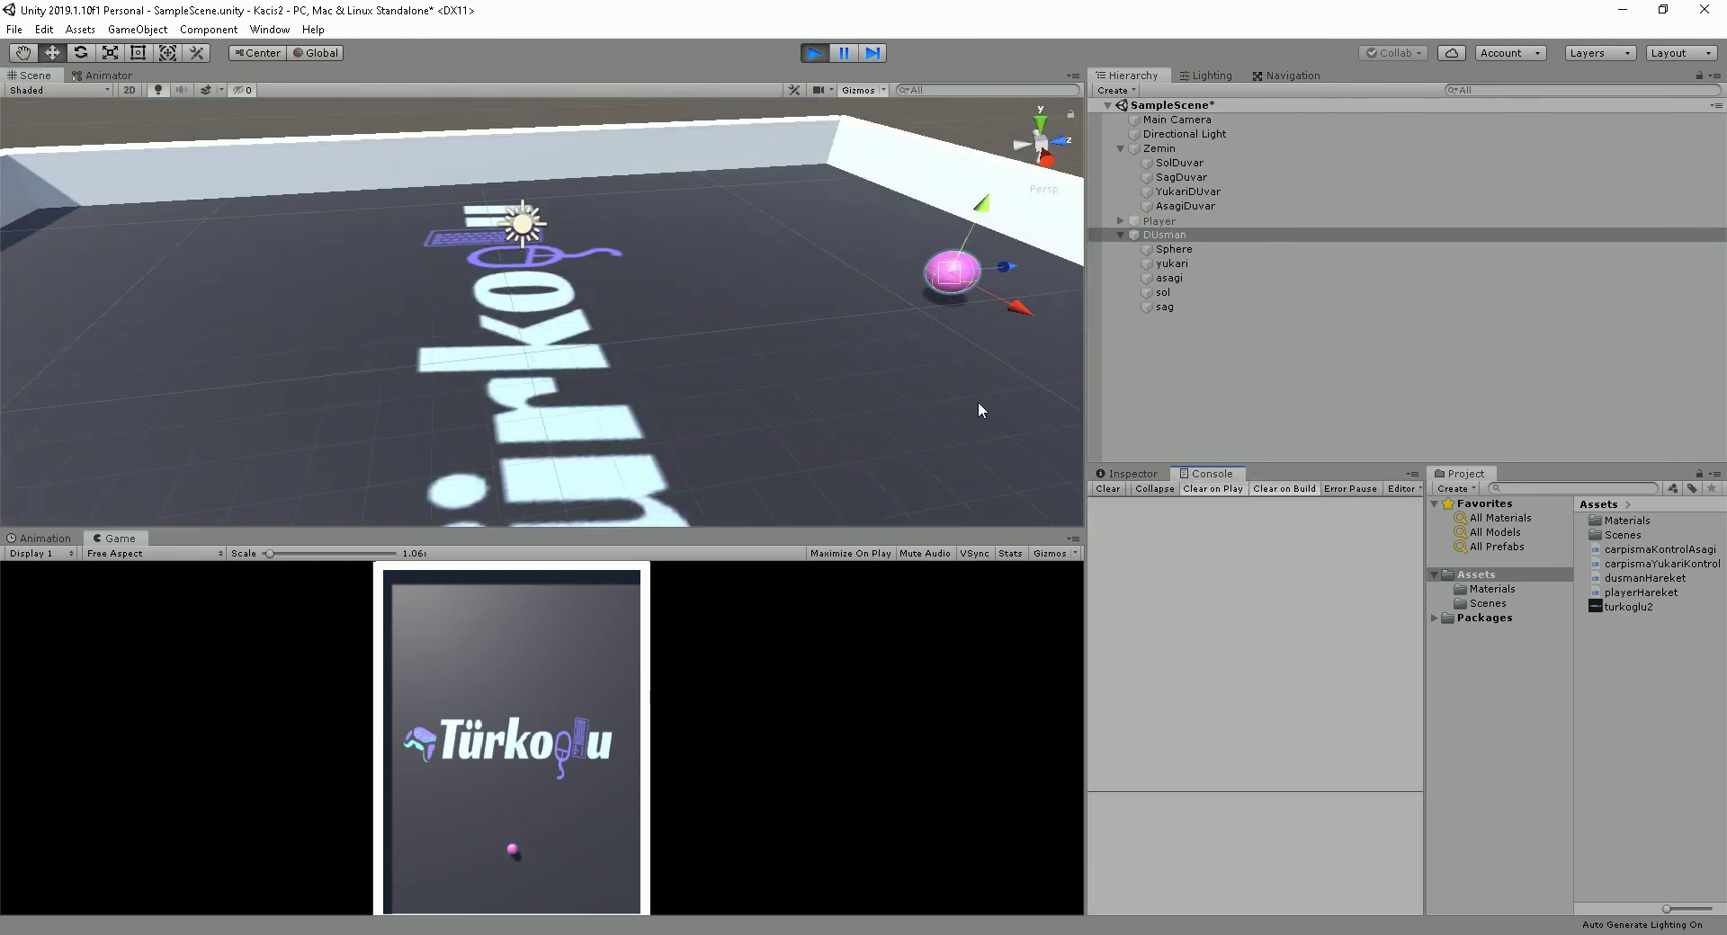
middle_drag(979, 401, 774, 390)
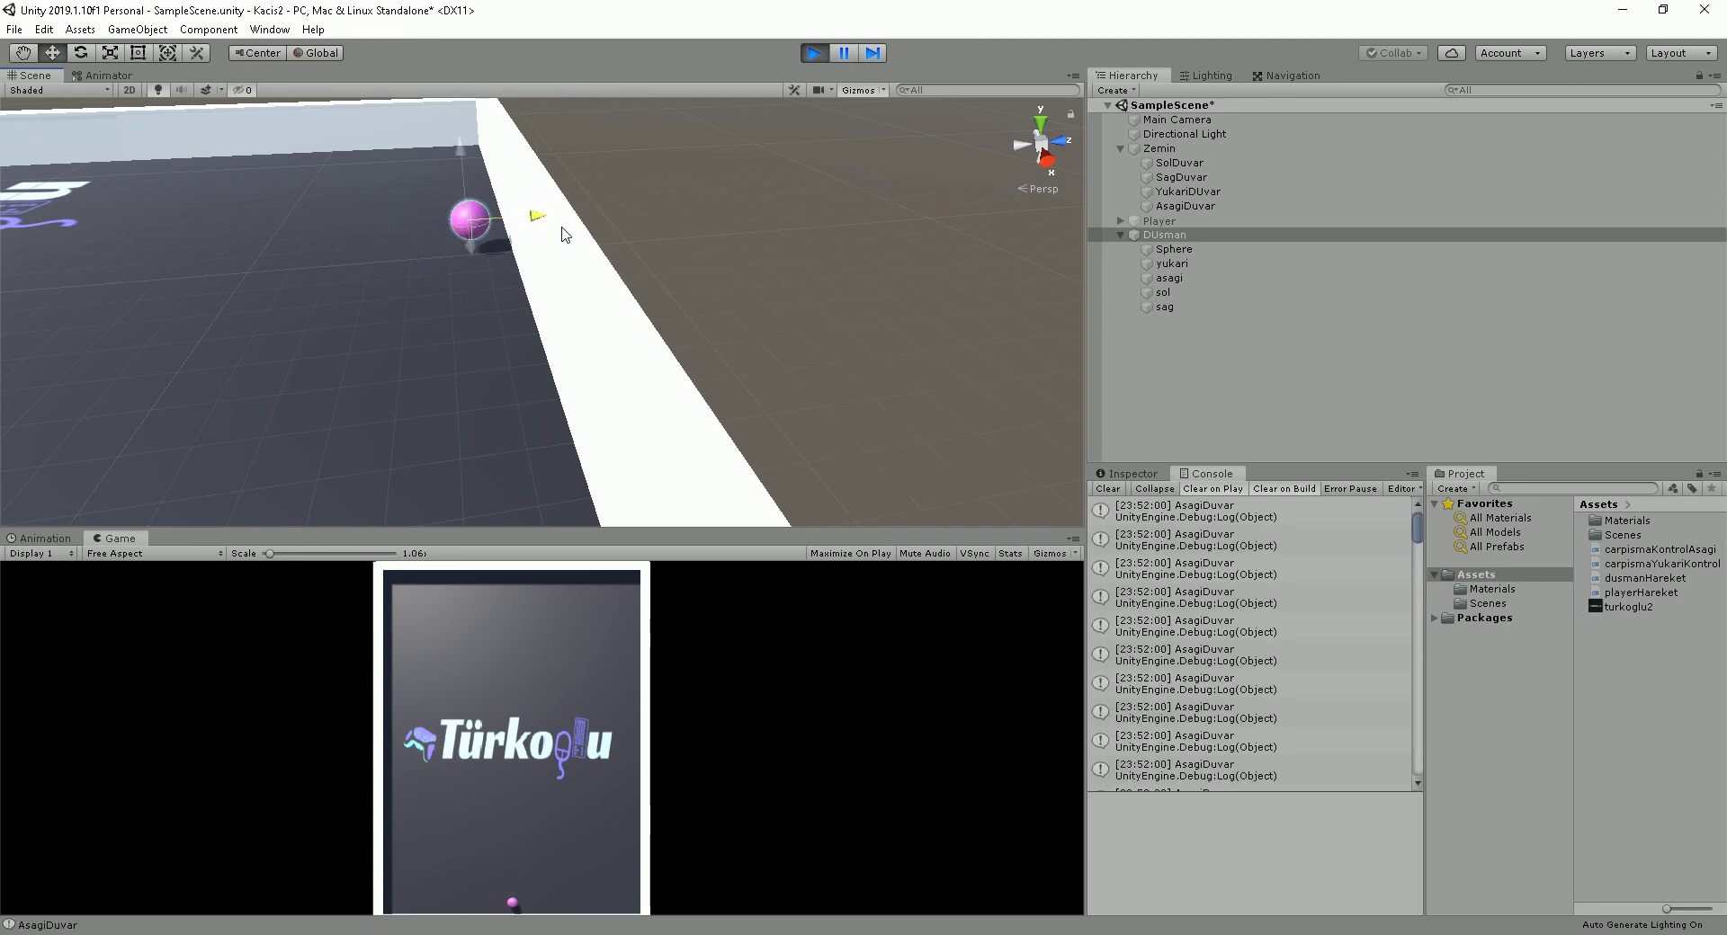
Stop Play mode and select the sol child of DUsman.
click(814, 55)
click(1189, 291)
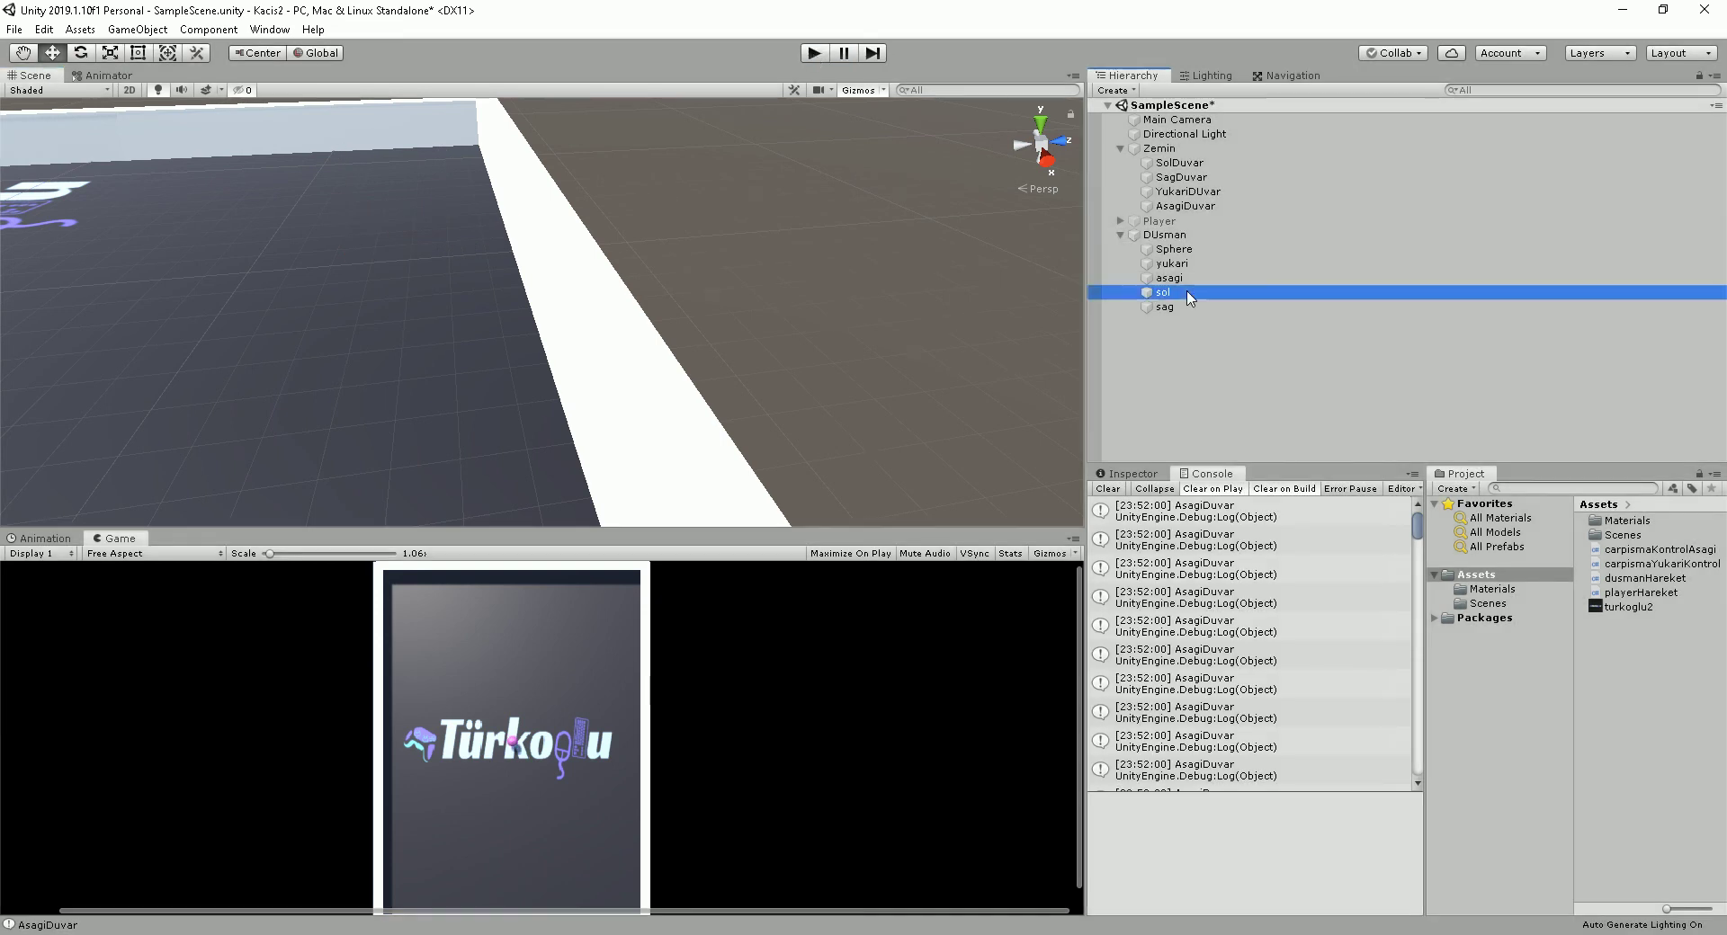
key(alt+Tab)
key(alt+Tab)
click(1132, 474)
Create and attach a new carpismaKontrolSol script to sol.
click(1255, 710)
text(carpismaKOnt)
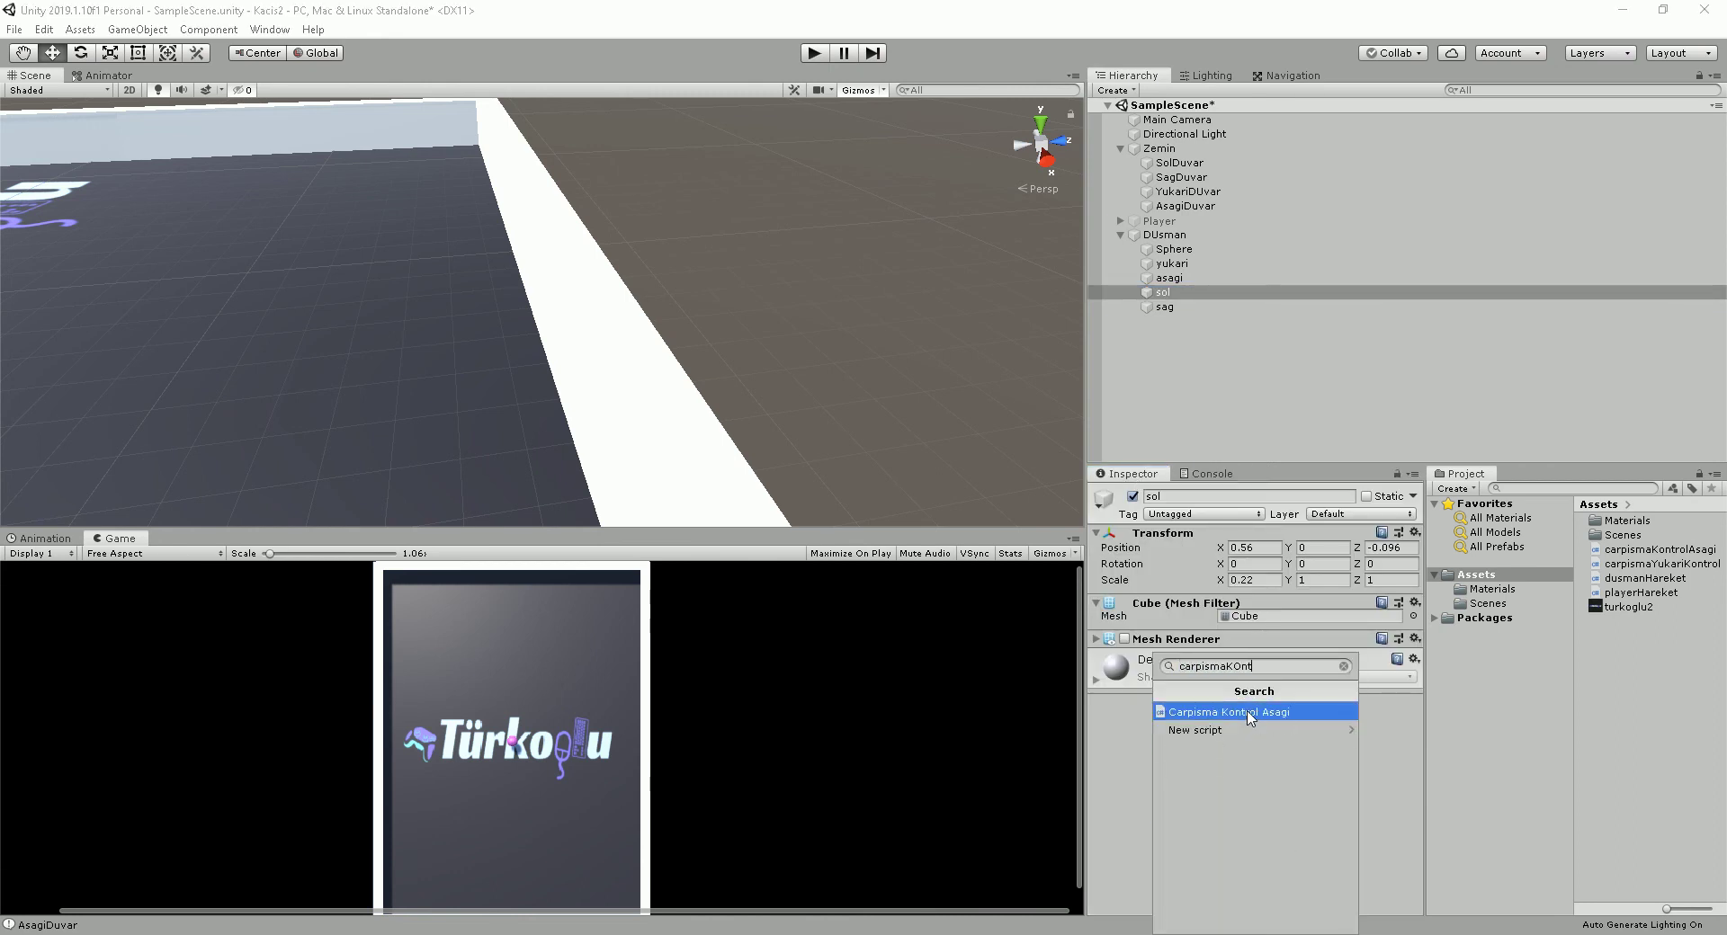
text(Sol)
key(Return)
key(Return)
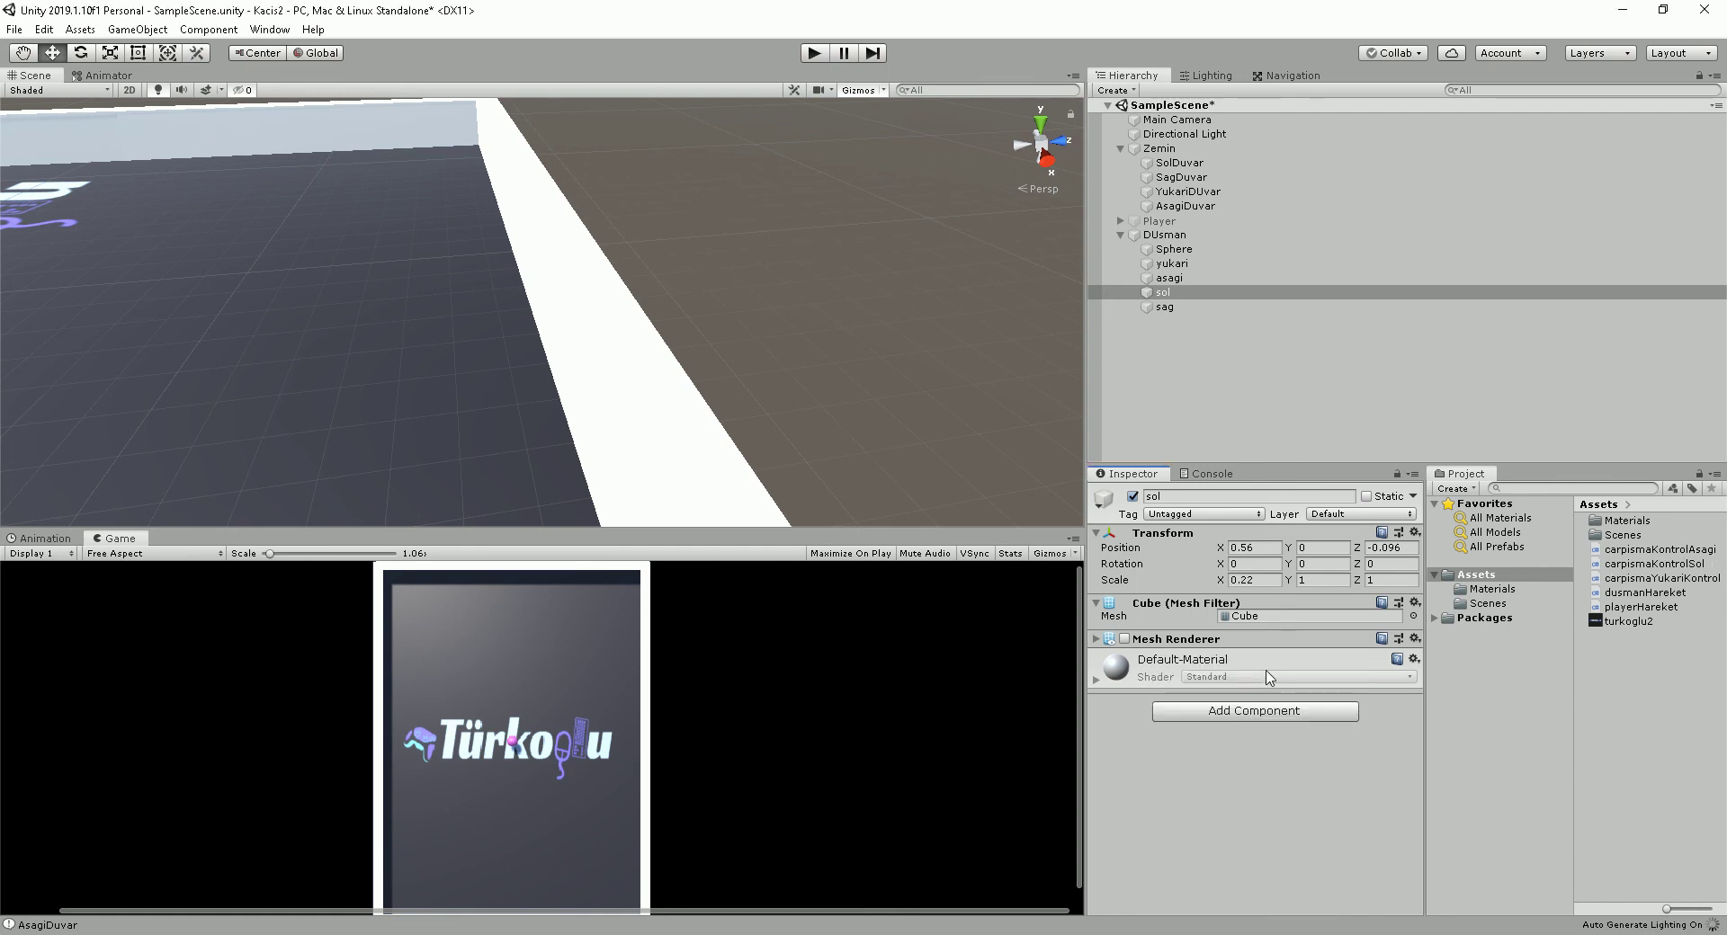
Copy the public dusman field from carpismaKontrolAsagi into carpismaKontrolSol.
double_click(1267, 676)
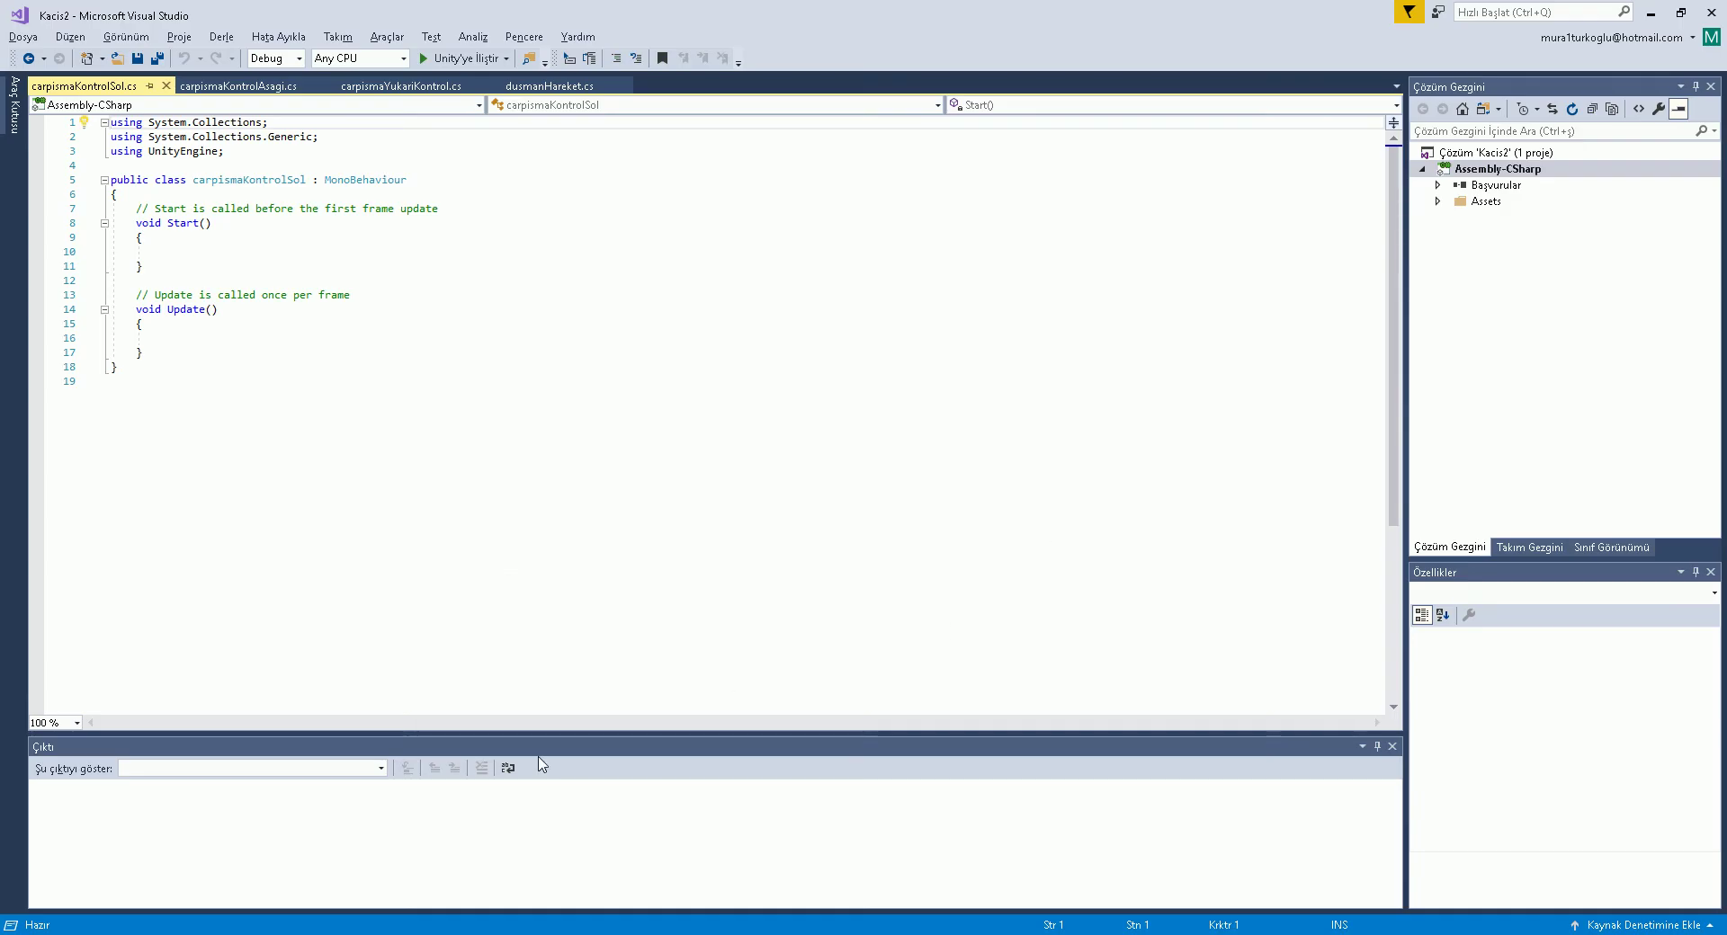
click(239, 85)
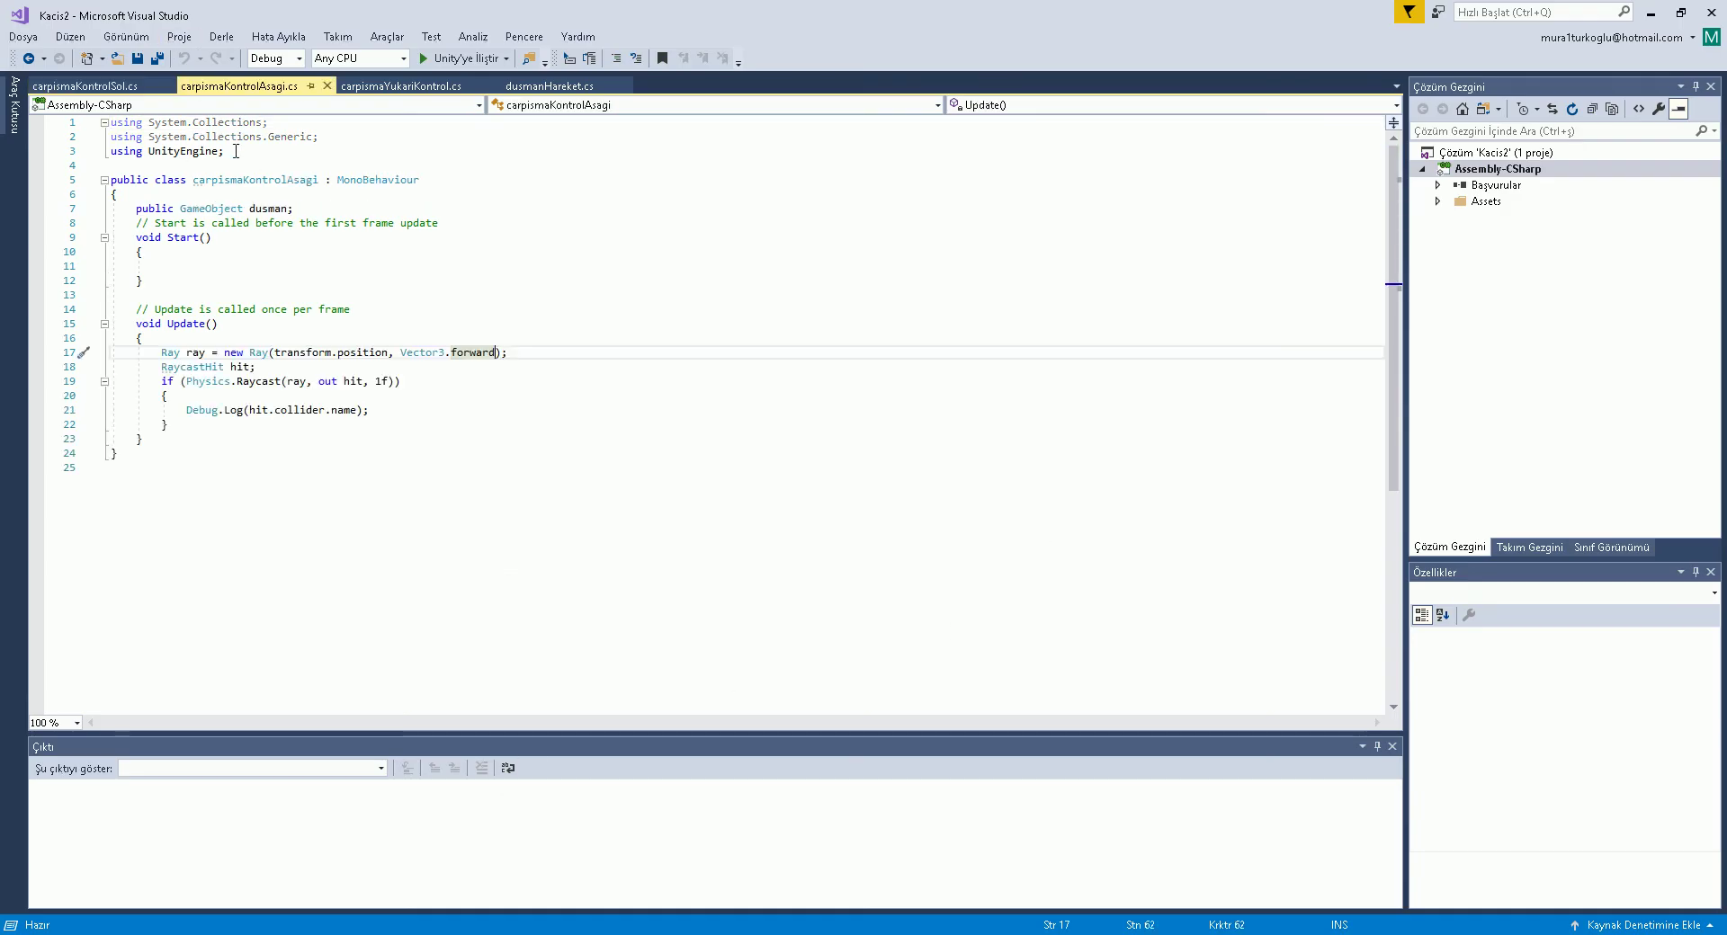
drag(313, 208, 136, 208)
key(ctrl+c)
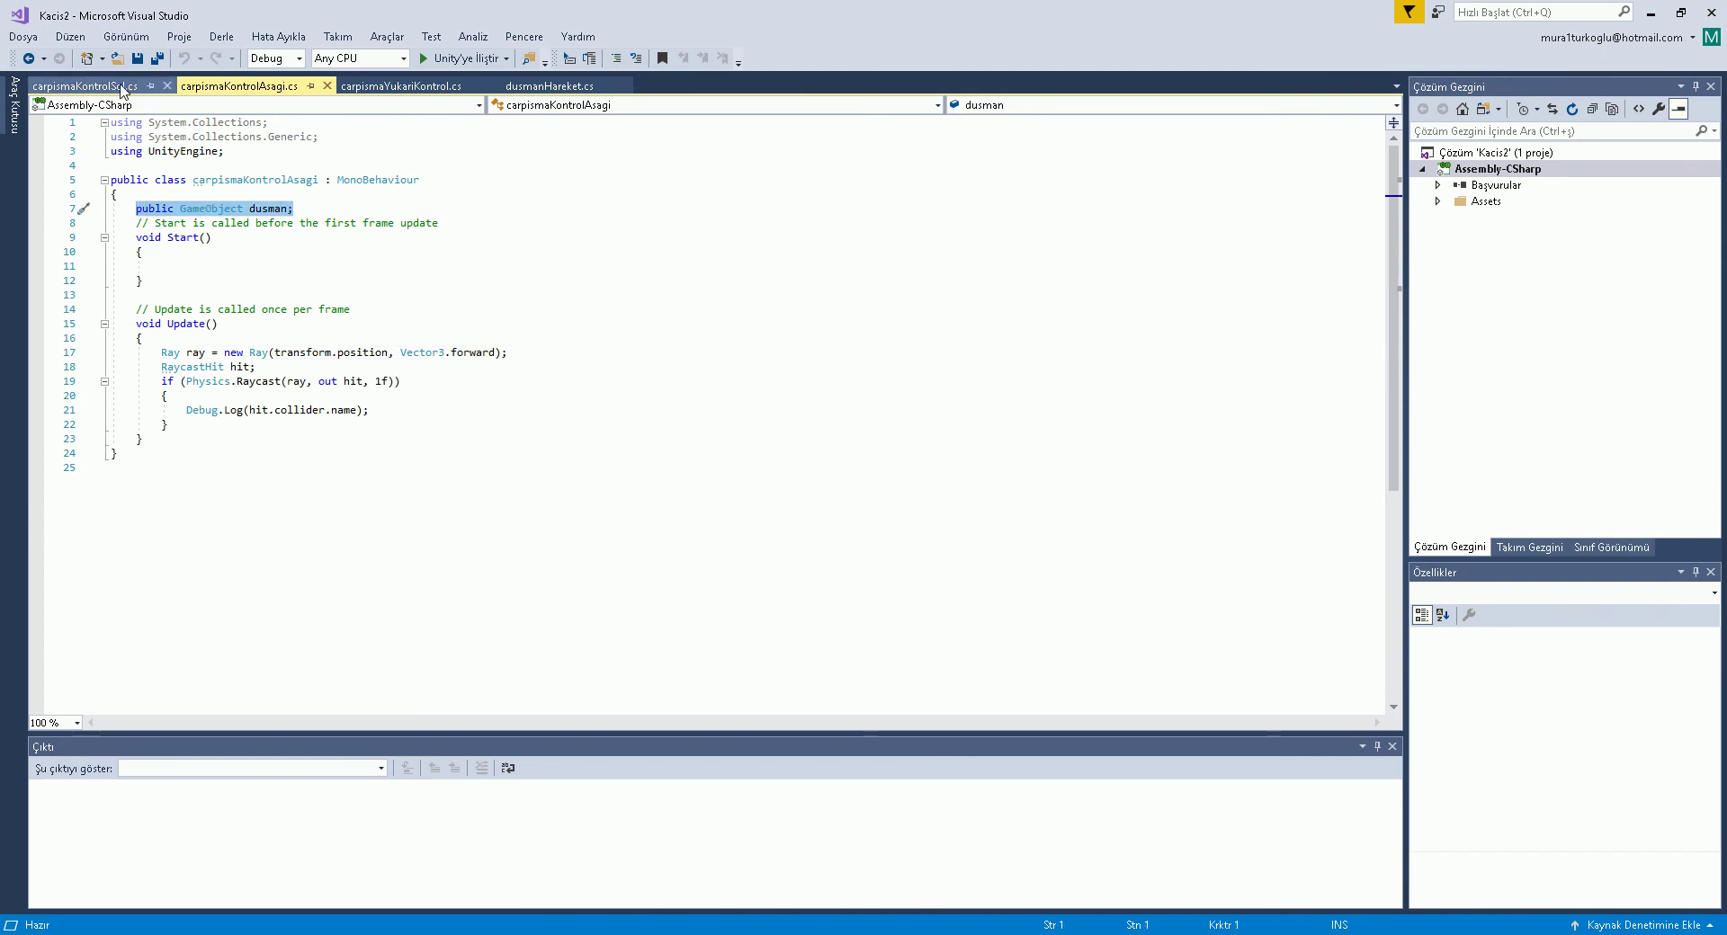
click(86, 85)
click(166, 199)
key(Return)
key(ctrl+v)
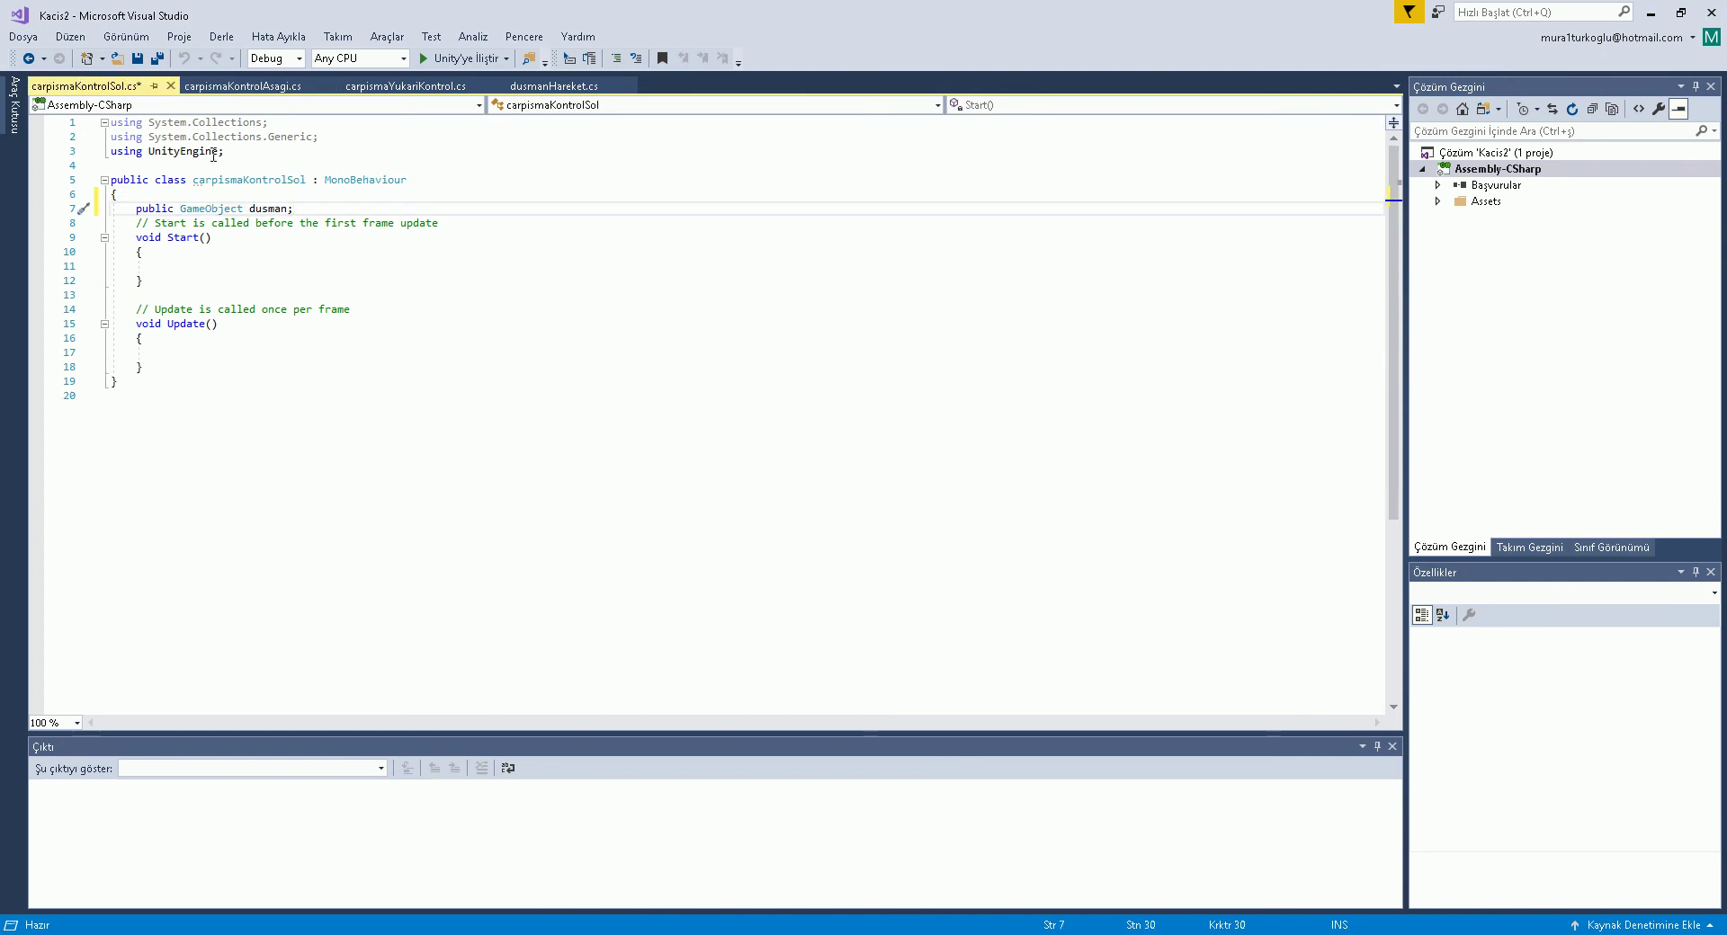
Paste the Update() raycast block into carpismaKontrolSol, save, and reselect sol in Unity.
click(240, 87)
drag(149, 351, 219, 427)
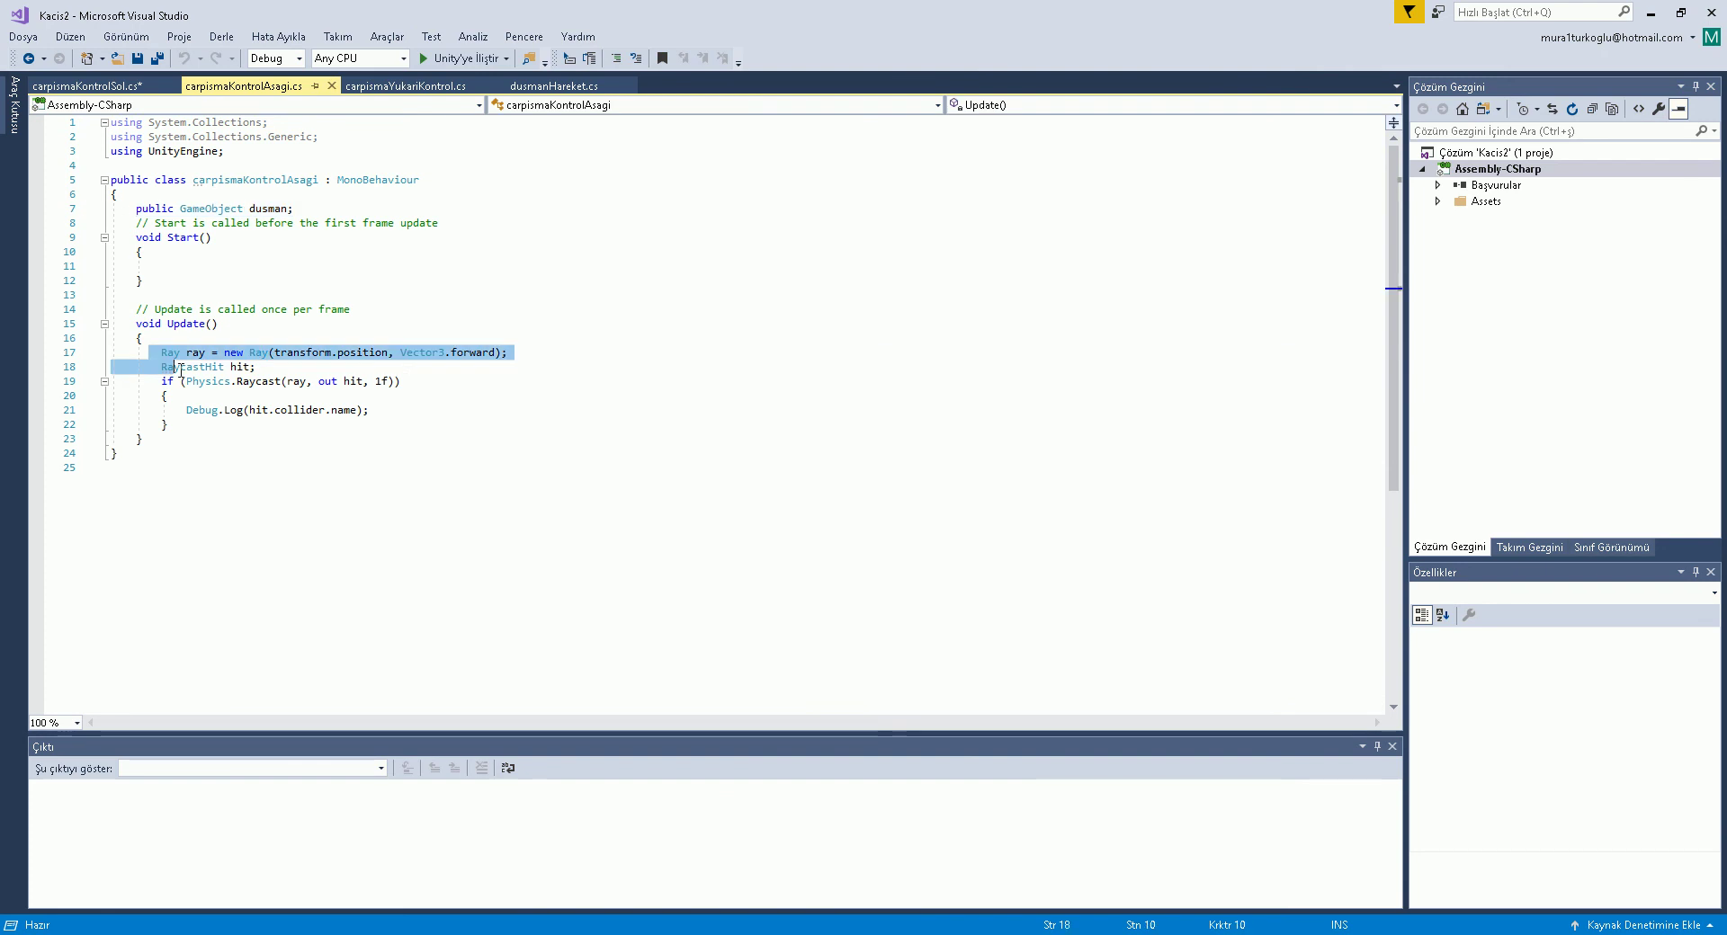
key(ctrl+c)
click(85, 85)
click(219, 352)
key(ctrl+v)
key(ctrl+s)
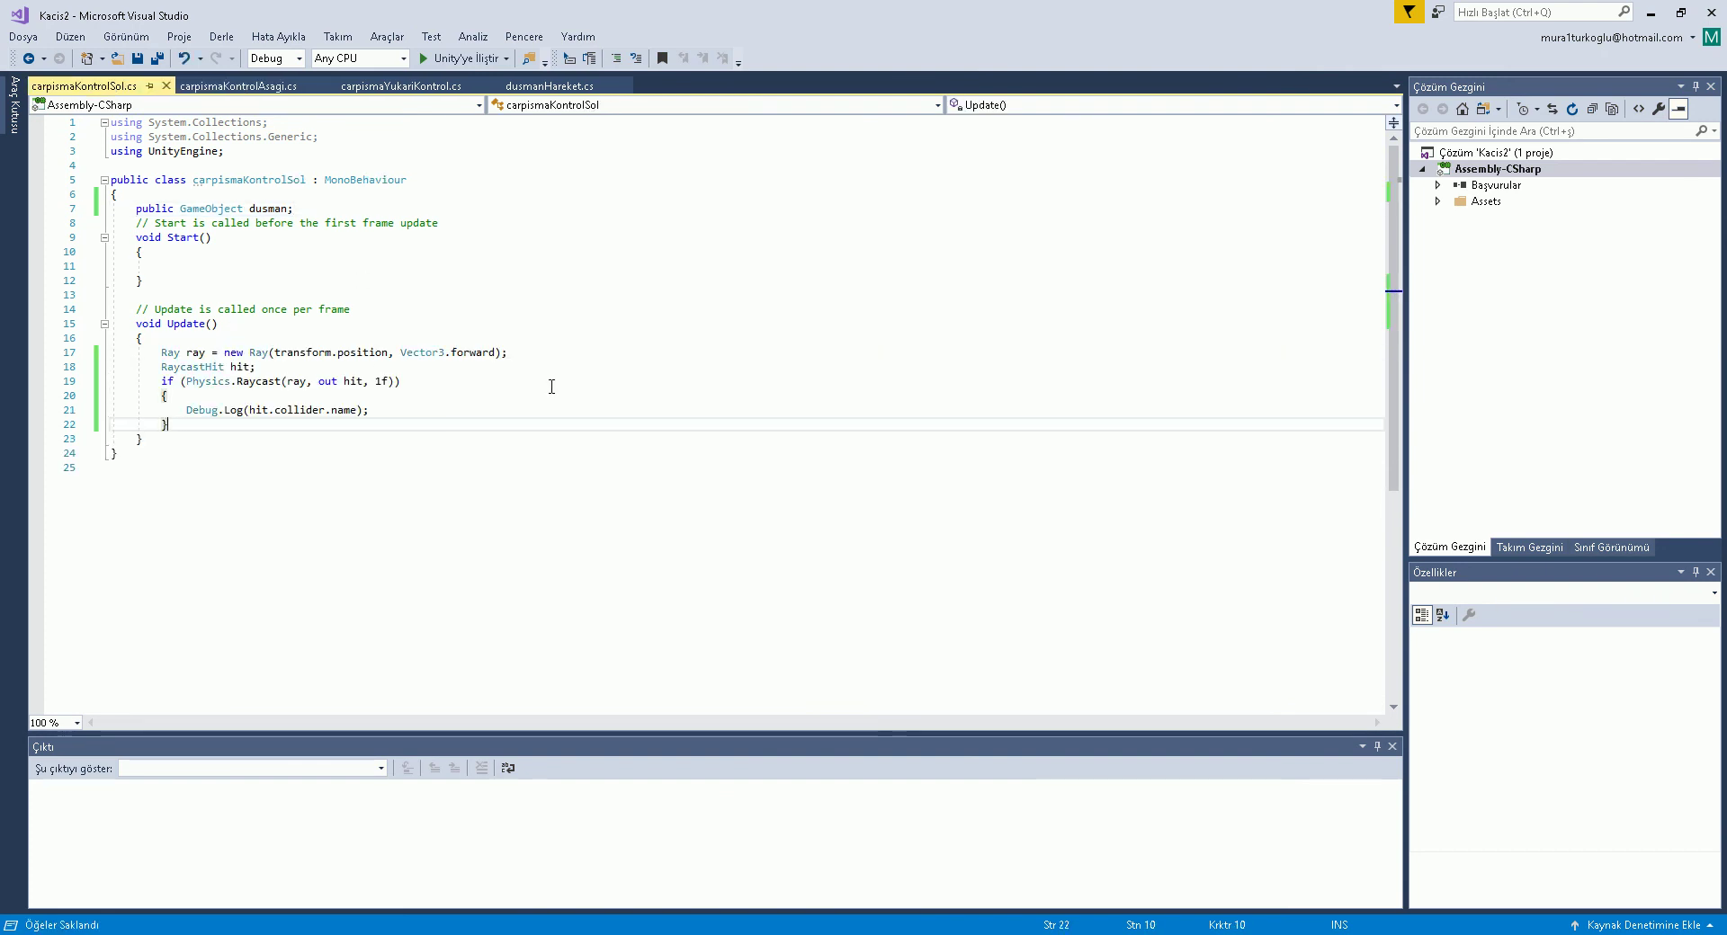
key(alt+Tab)
click(1164, 293)
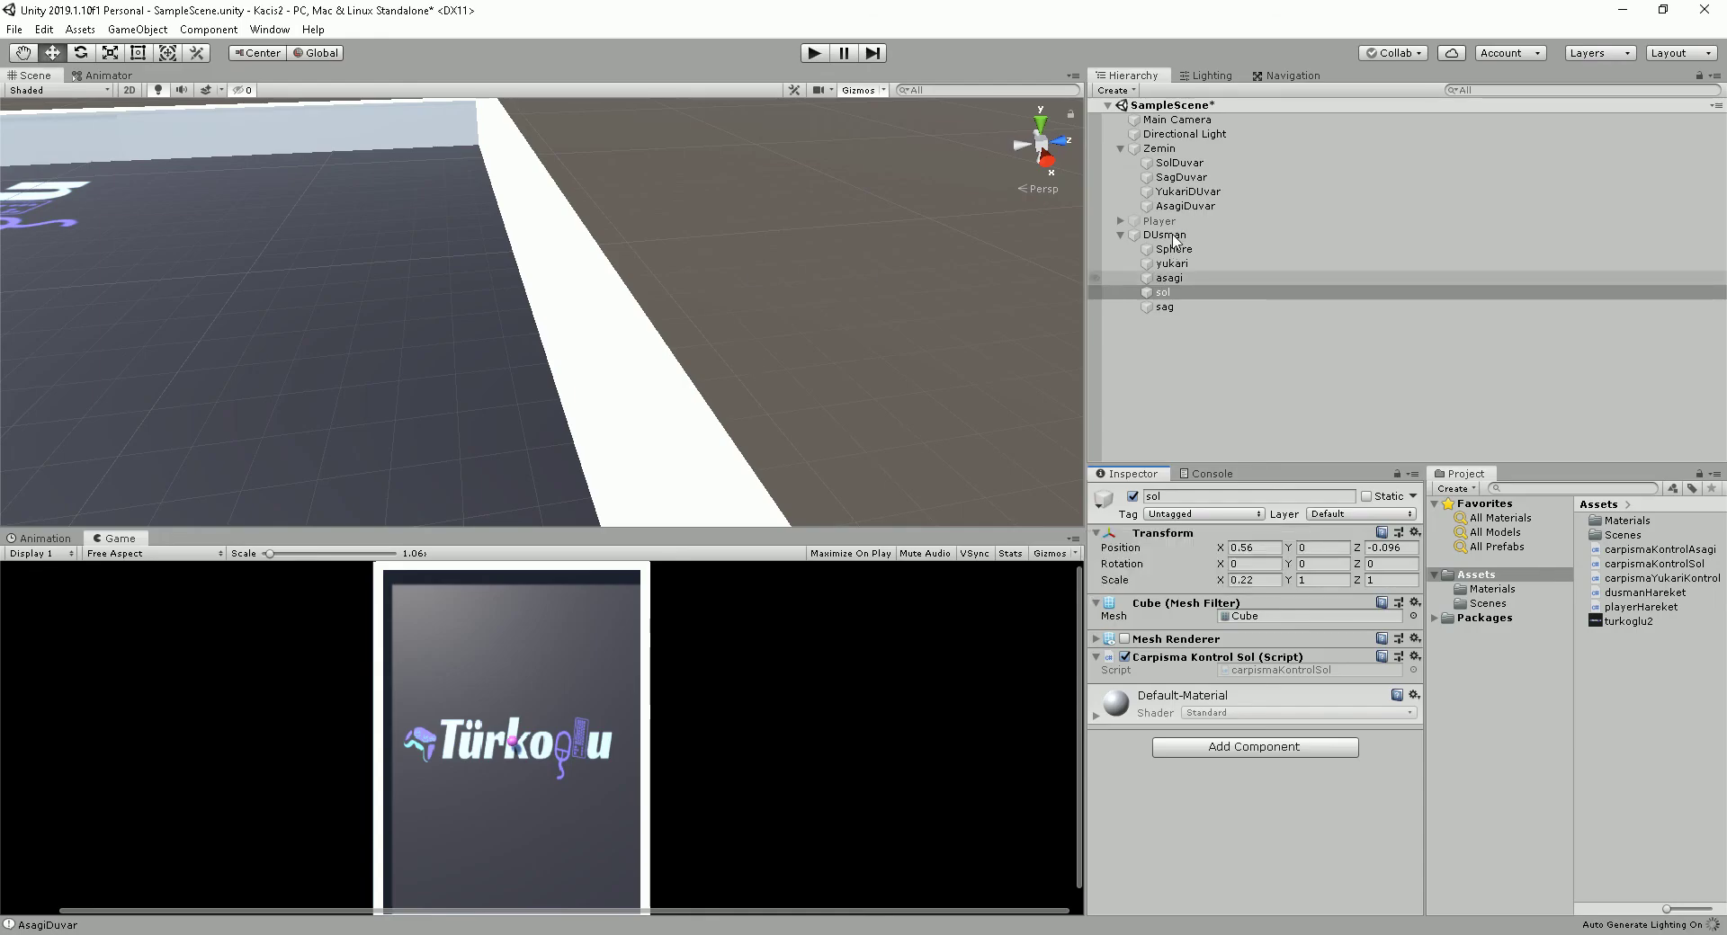
Frame the DUsman sphere in the Scene view and inspect sol's empty Dusman field.
click(1170, 235)
key(f)
mouse_move(540, 270)
alt+mouse_down()
mouse_move(489, 269)
mouse_move(857, 301)
alt+mouse_up()
click(1163, 292)
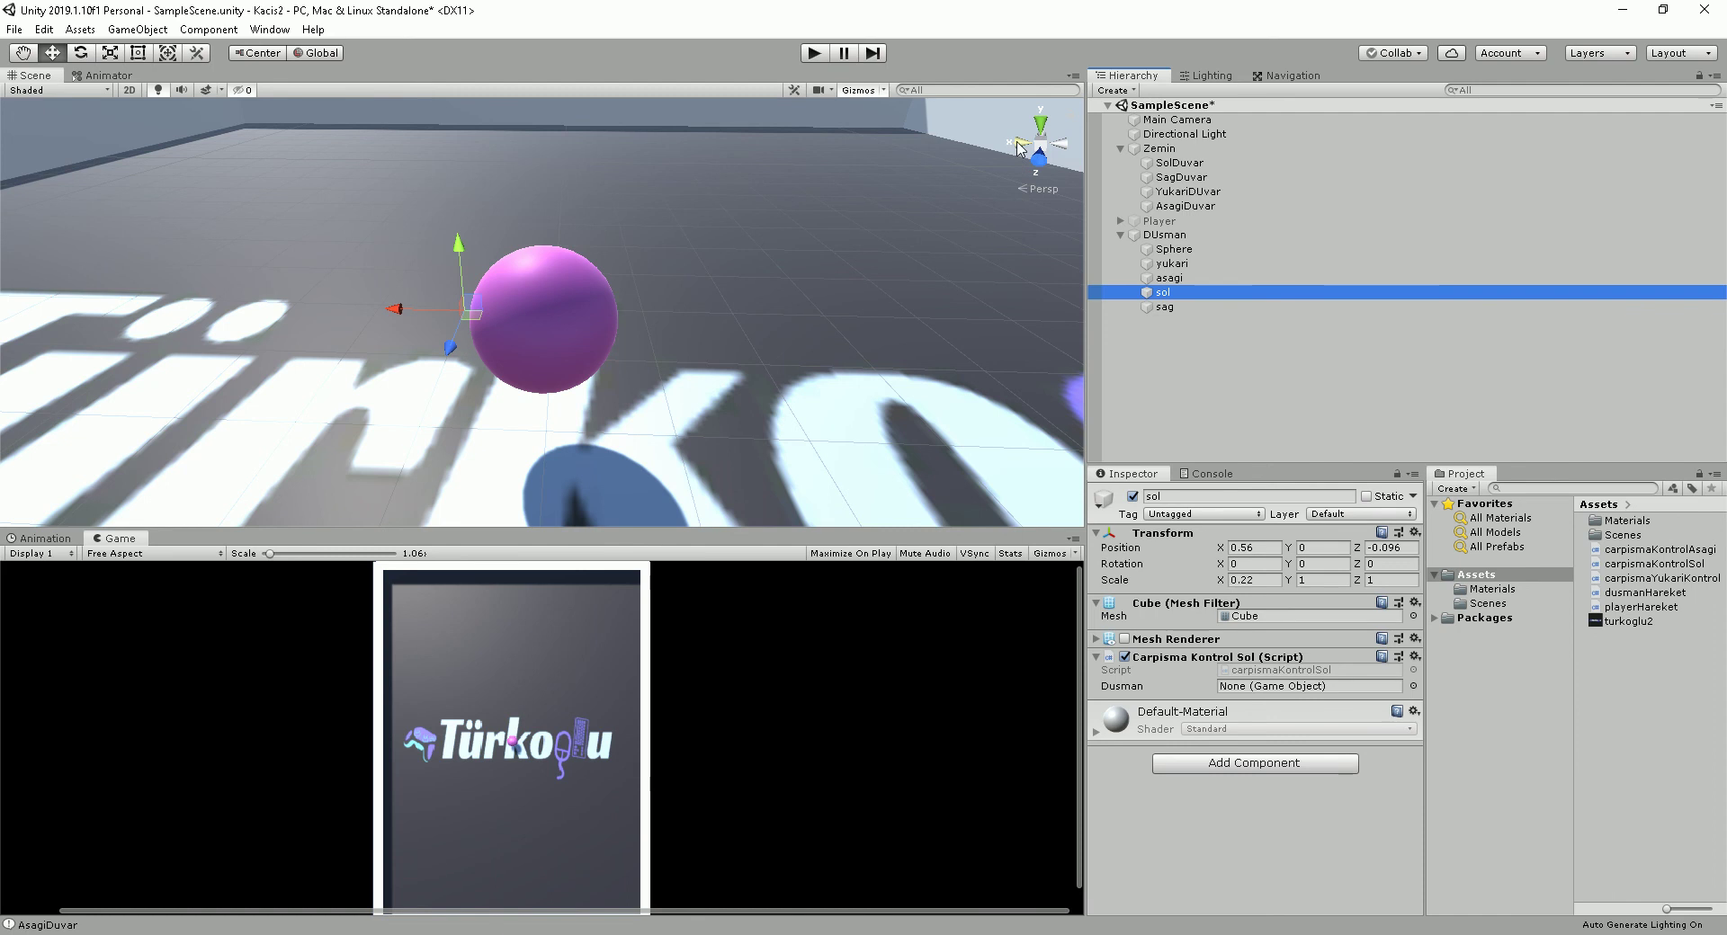
Change the sol ray direction from Vector3.forward to Vector3.right and save the script.
key(alt+Tab)
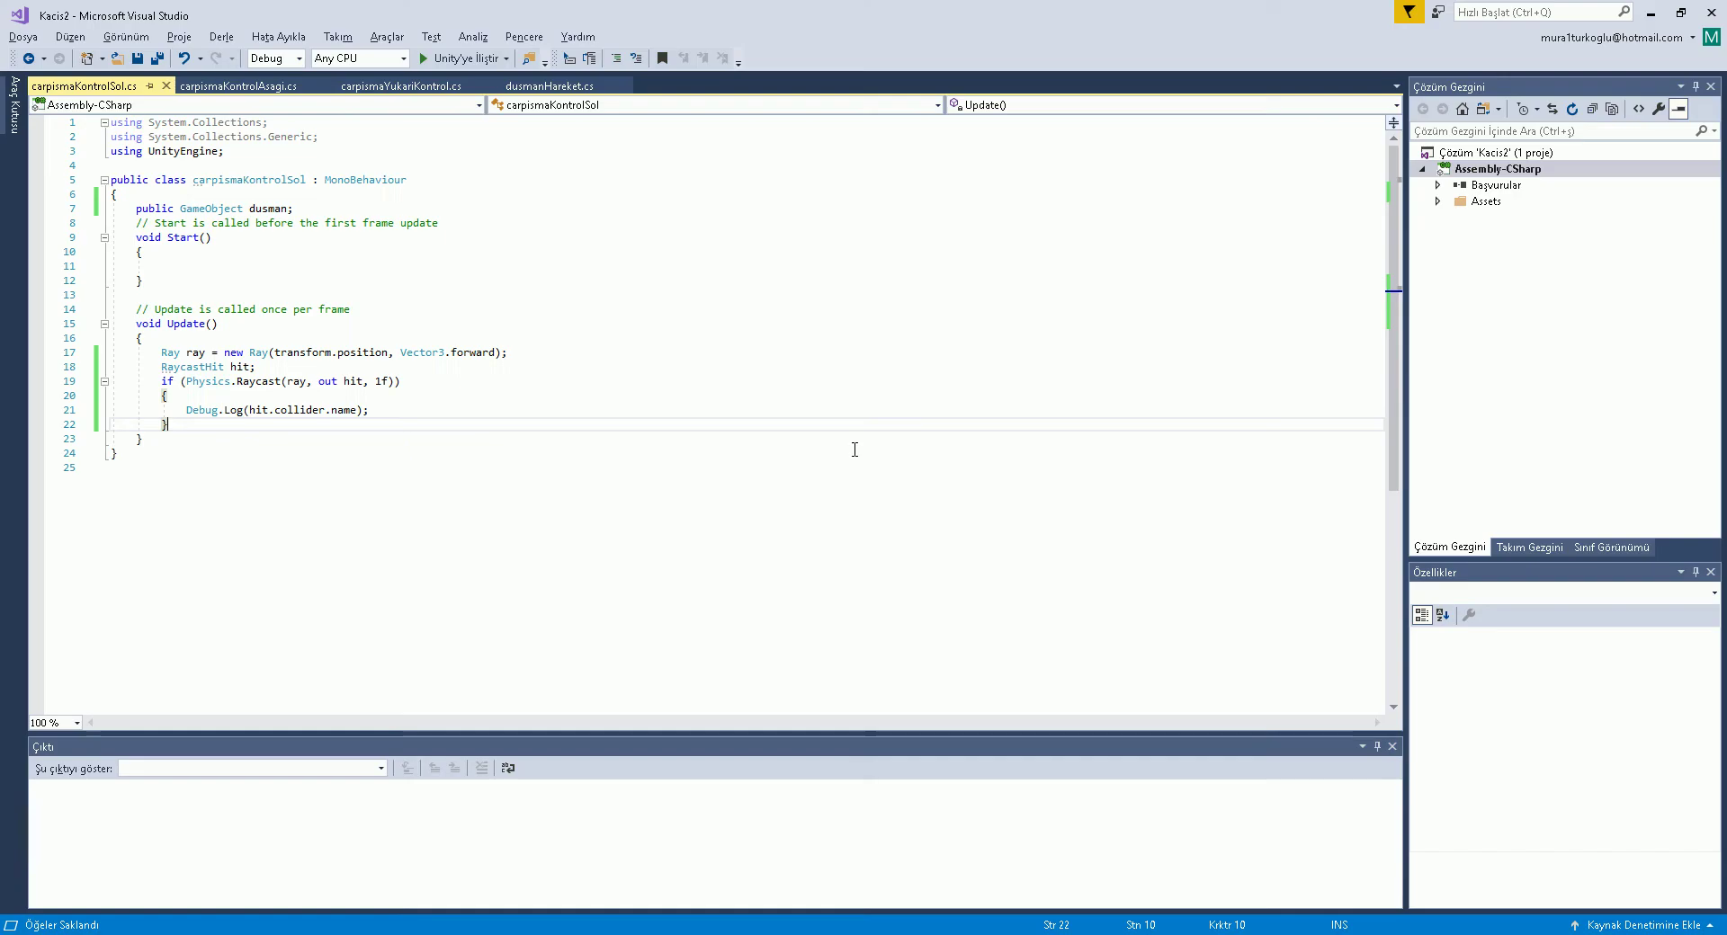
double_click(475, 352)
text(left)
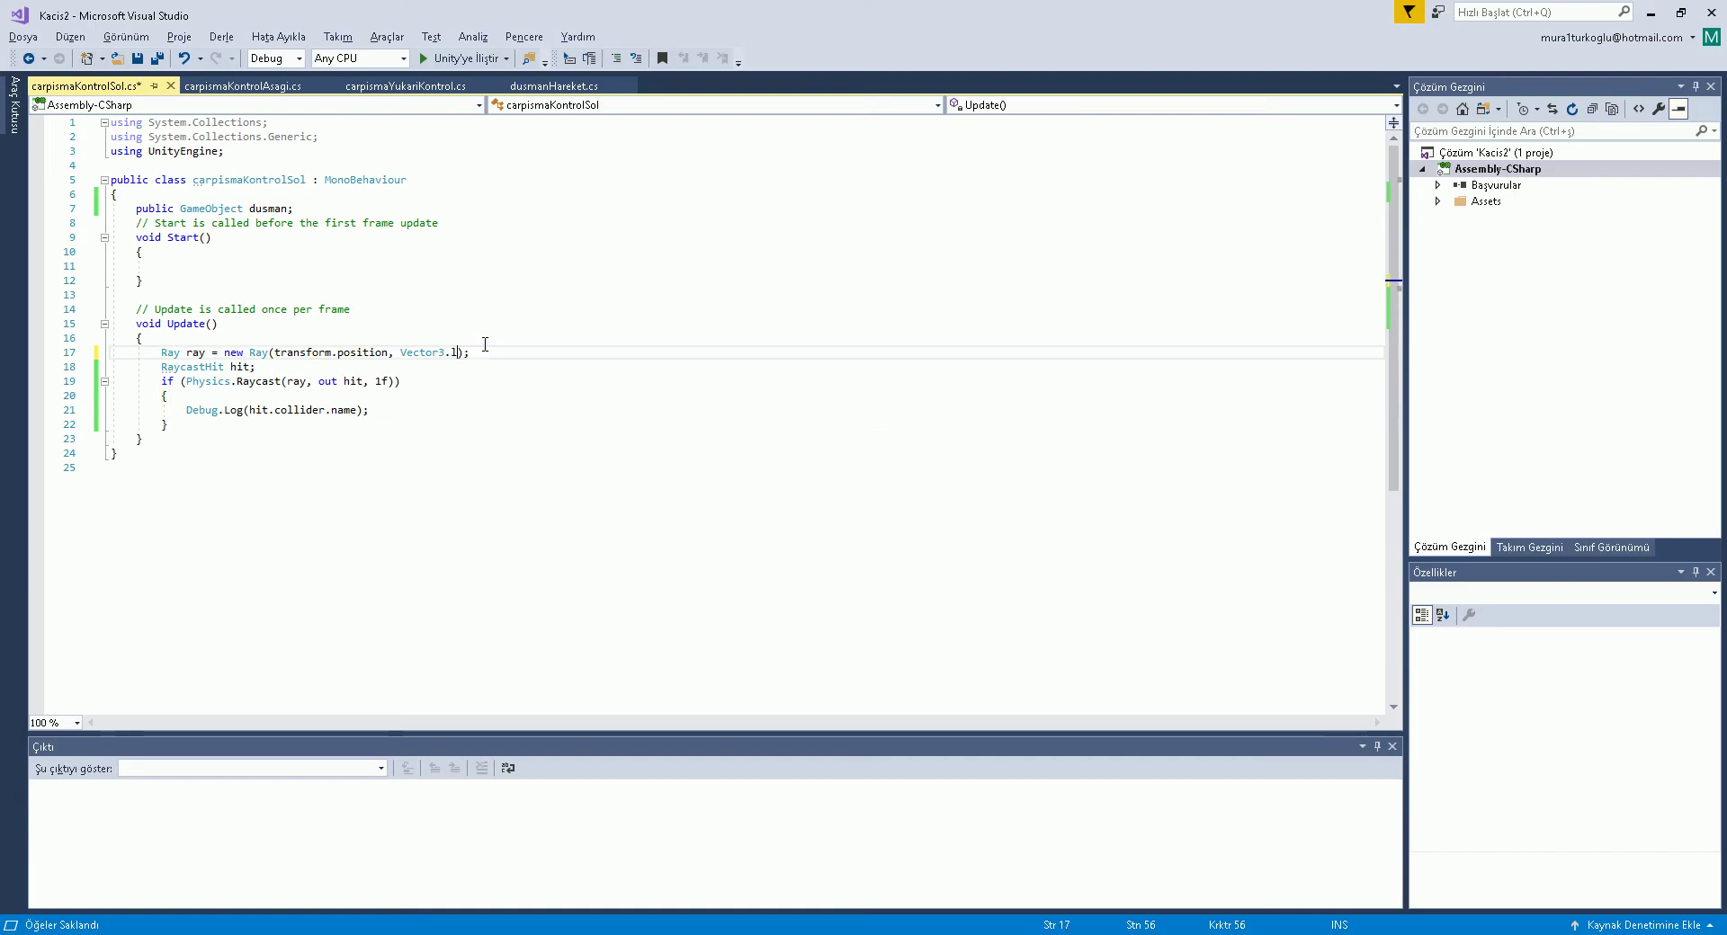
click(485, 343)
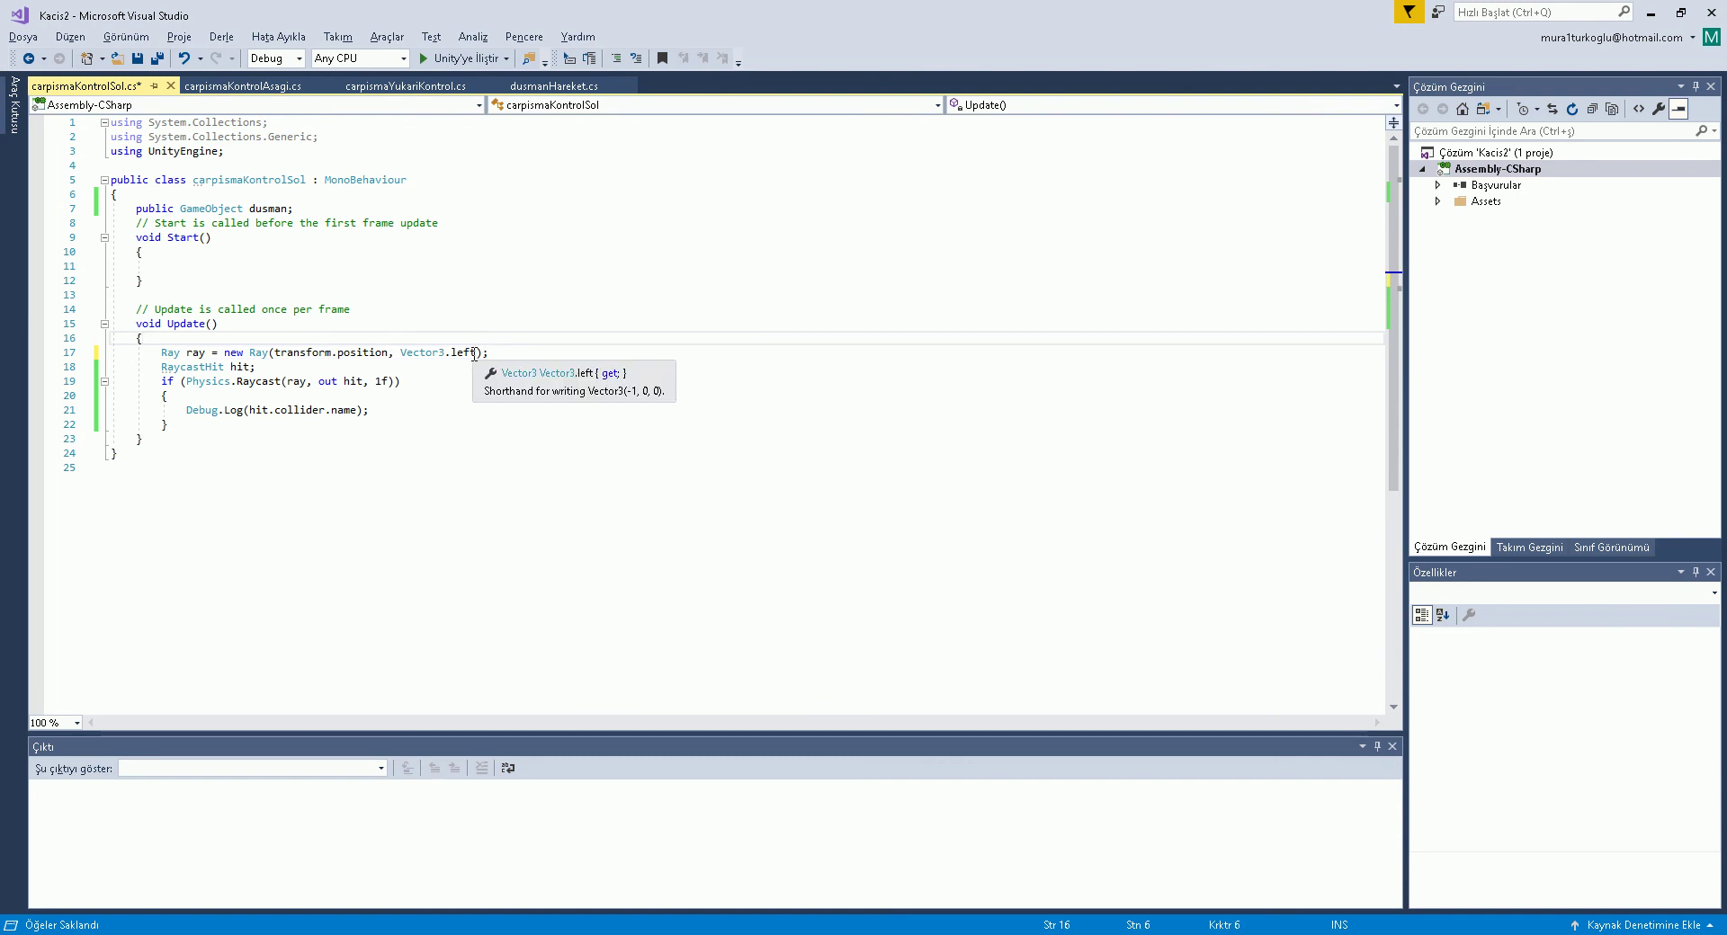
click(475, 353)
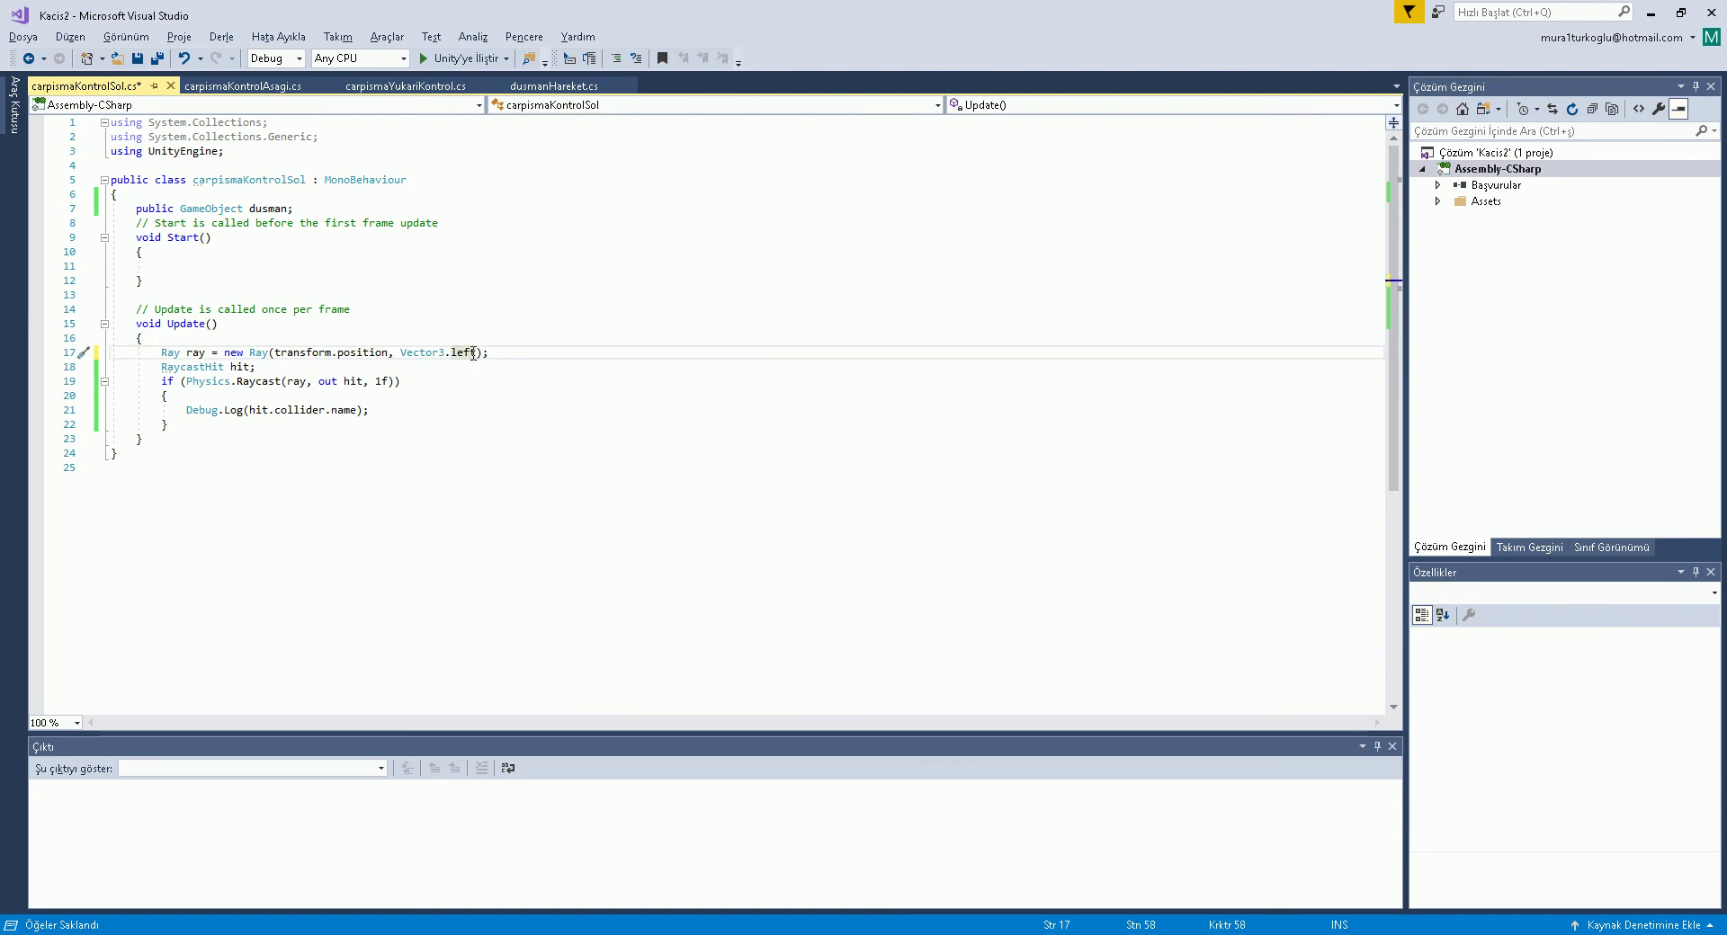
key(BackSpace)
key(BackSpace)
text(ight)
key(ctrl+s)
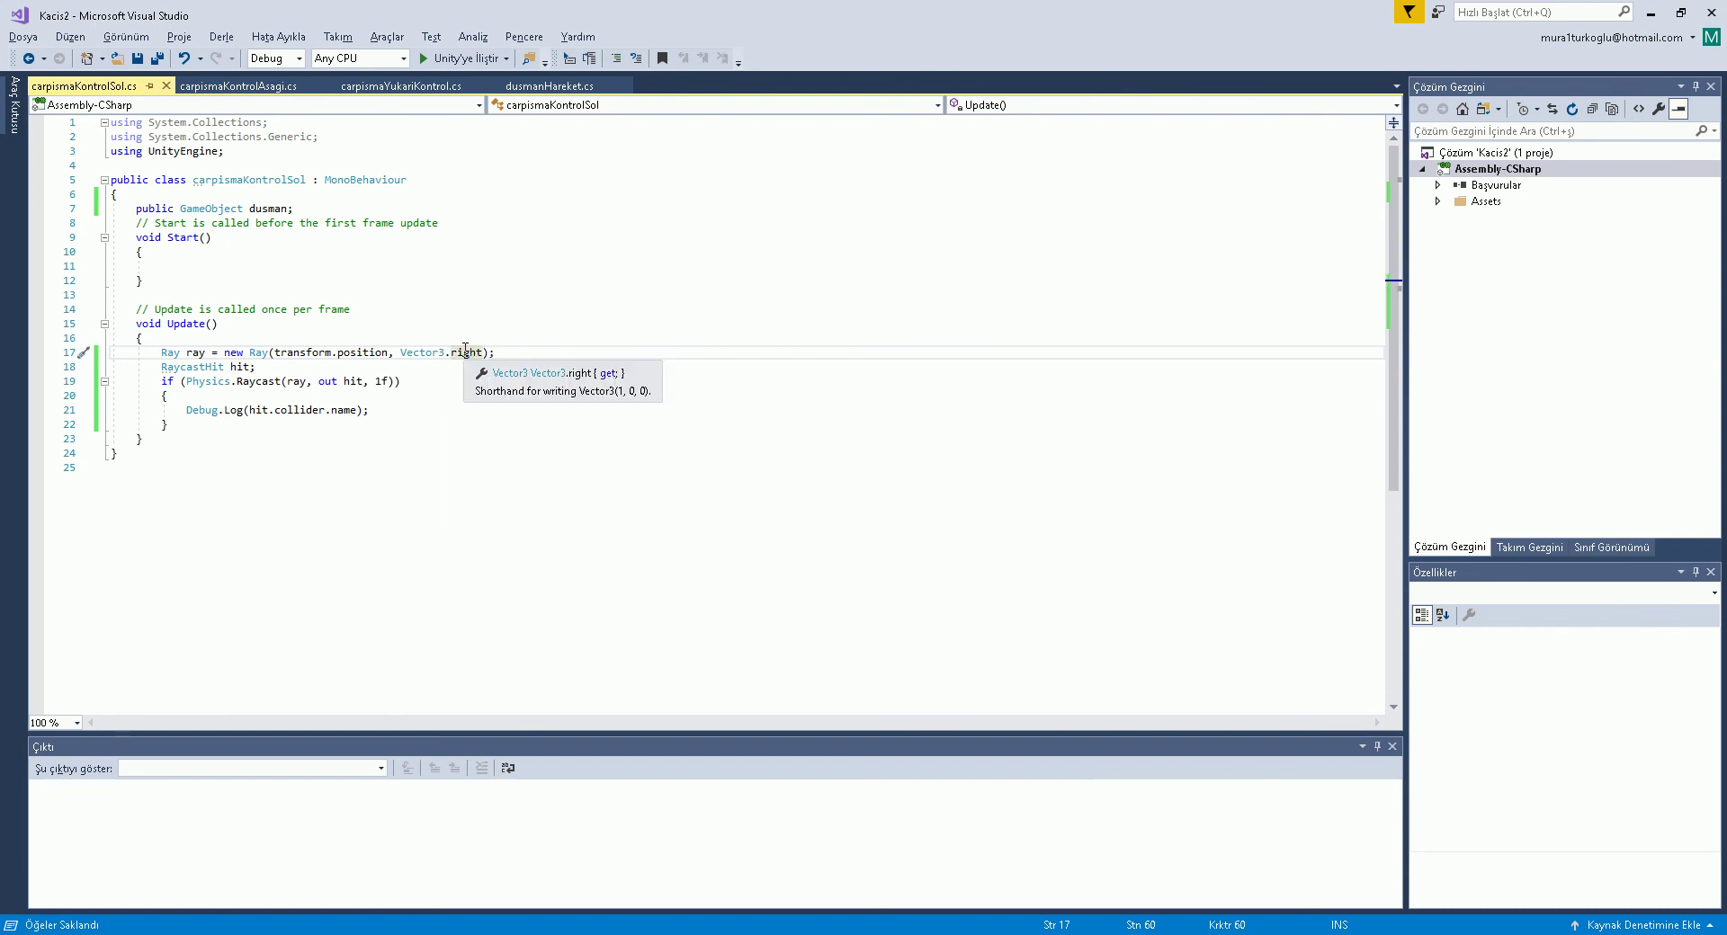
key(alt+Tab)
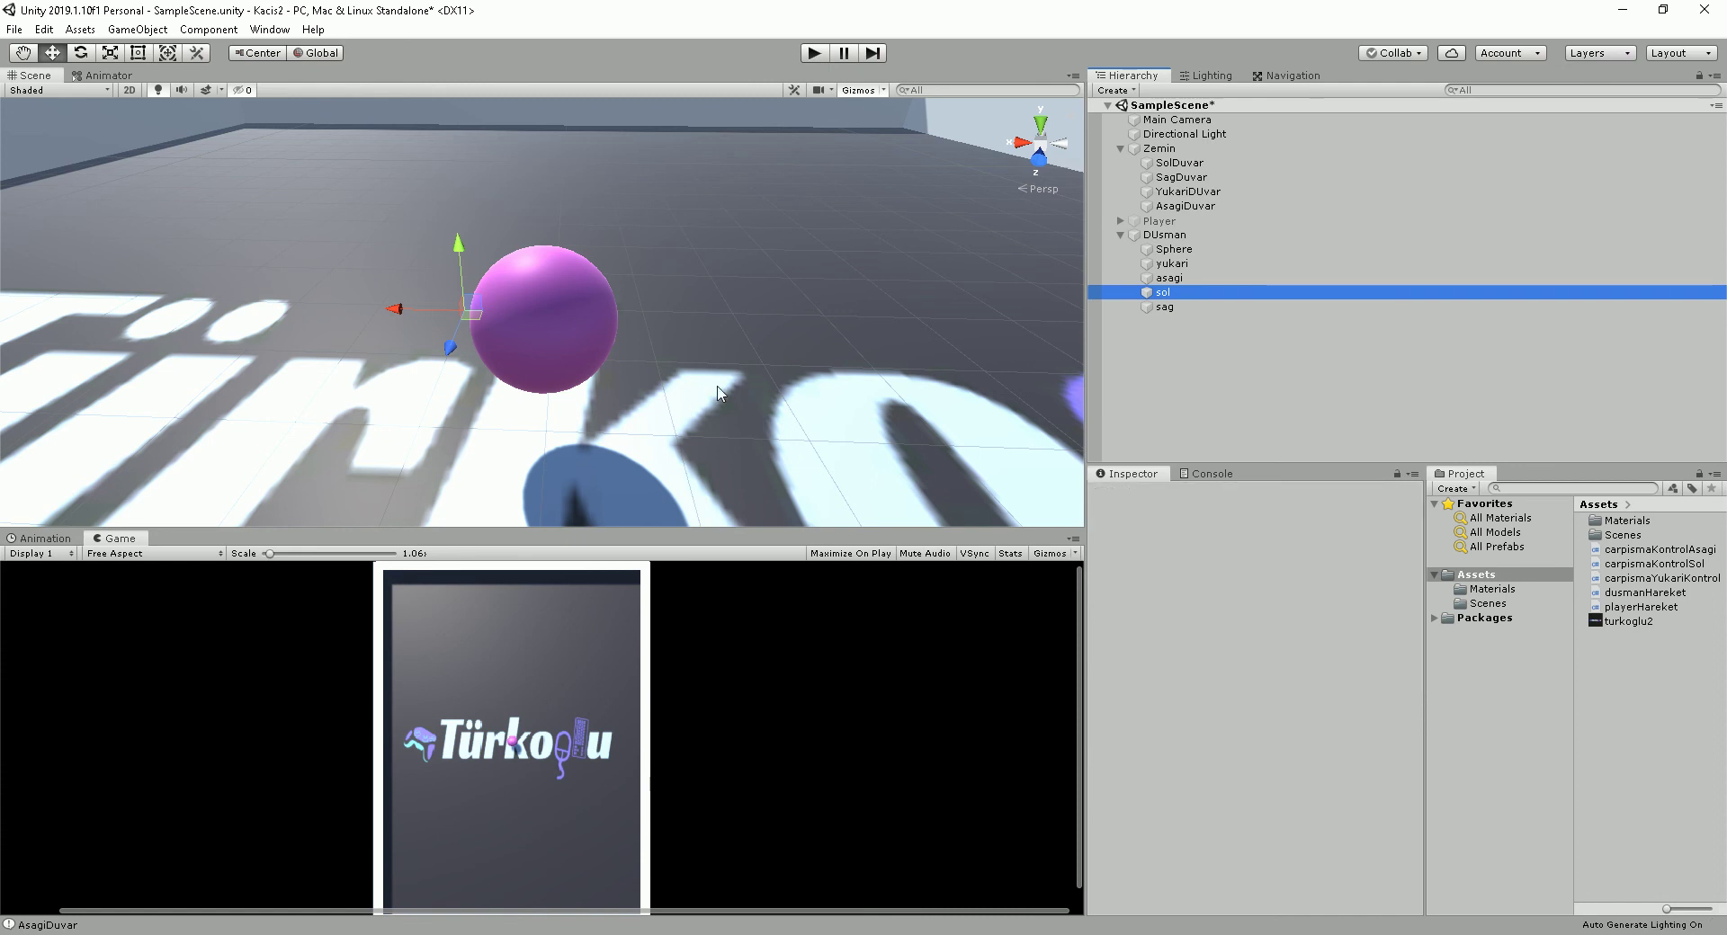
Assign DUsman to sol's Dusman field and enter Play mode.
alt+drag(742, 369, 440, 317)
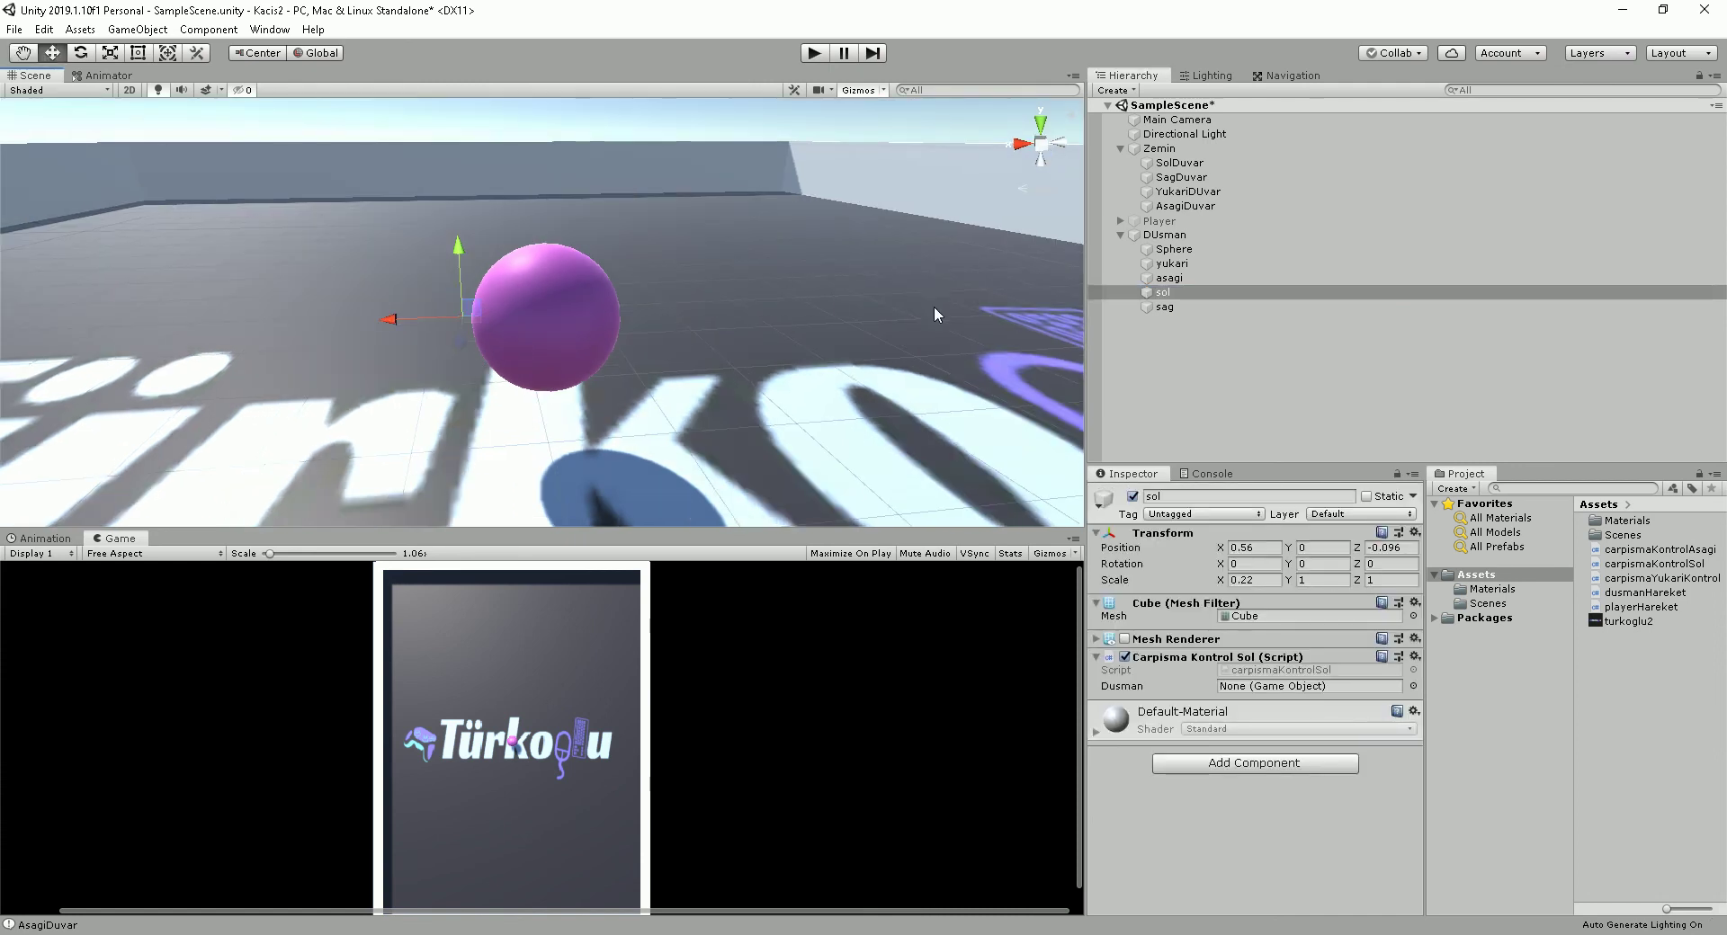
key(alt+Tab)
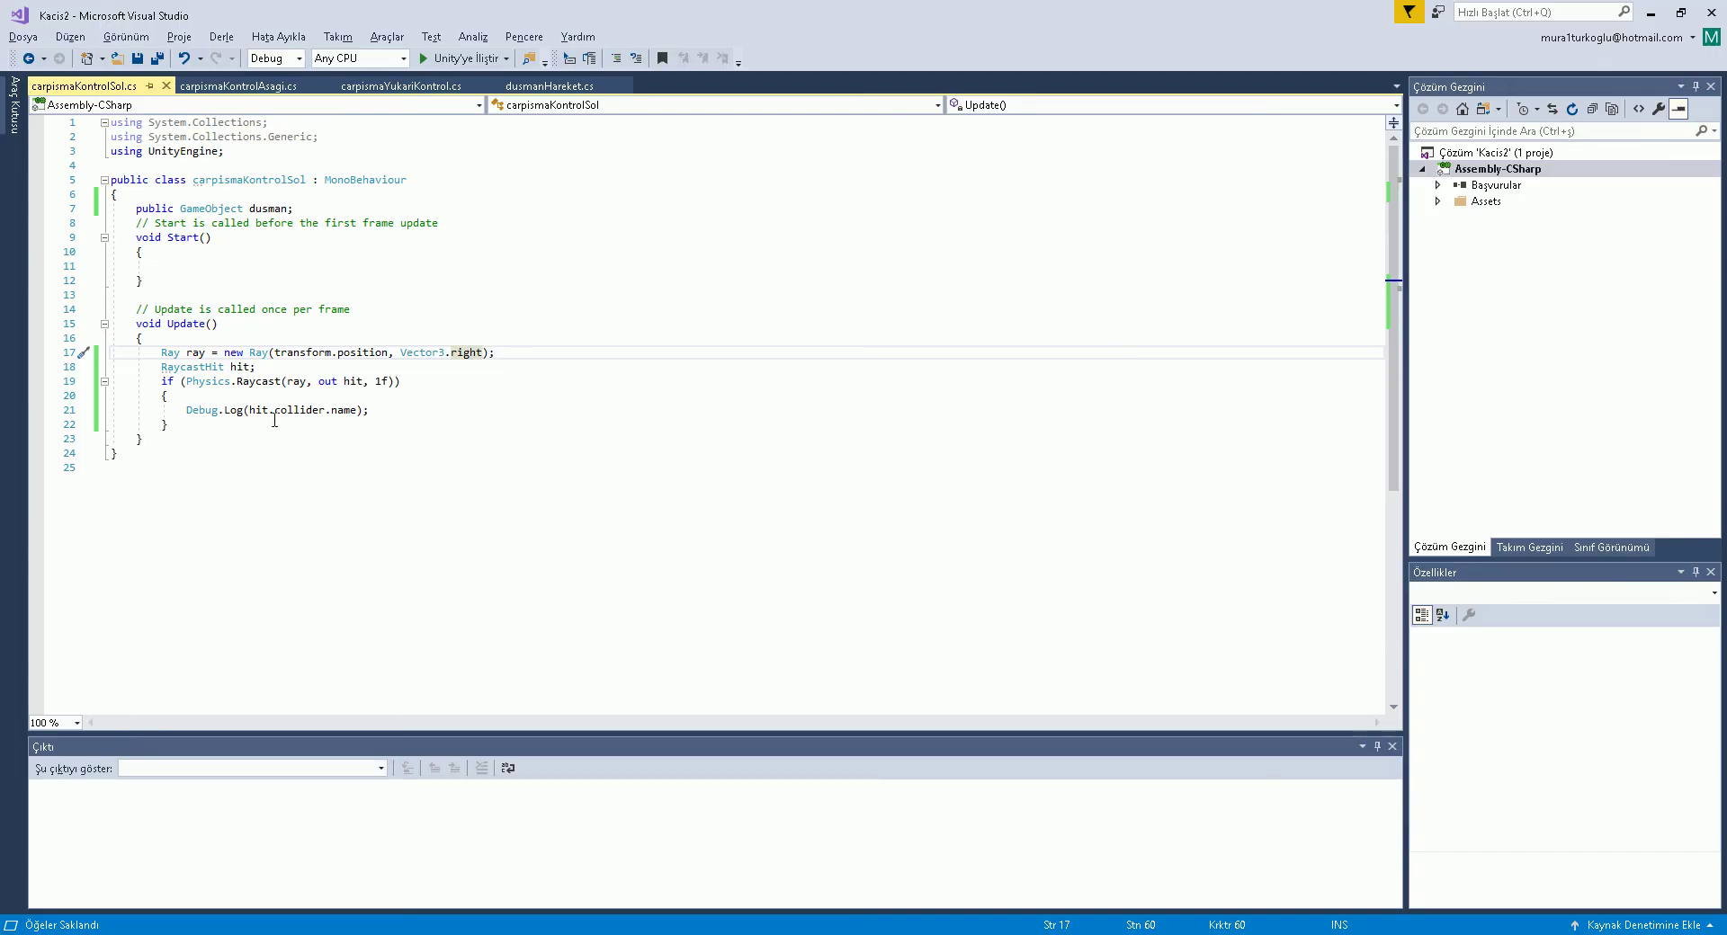
key(alt+Tab)
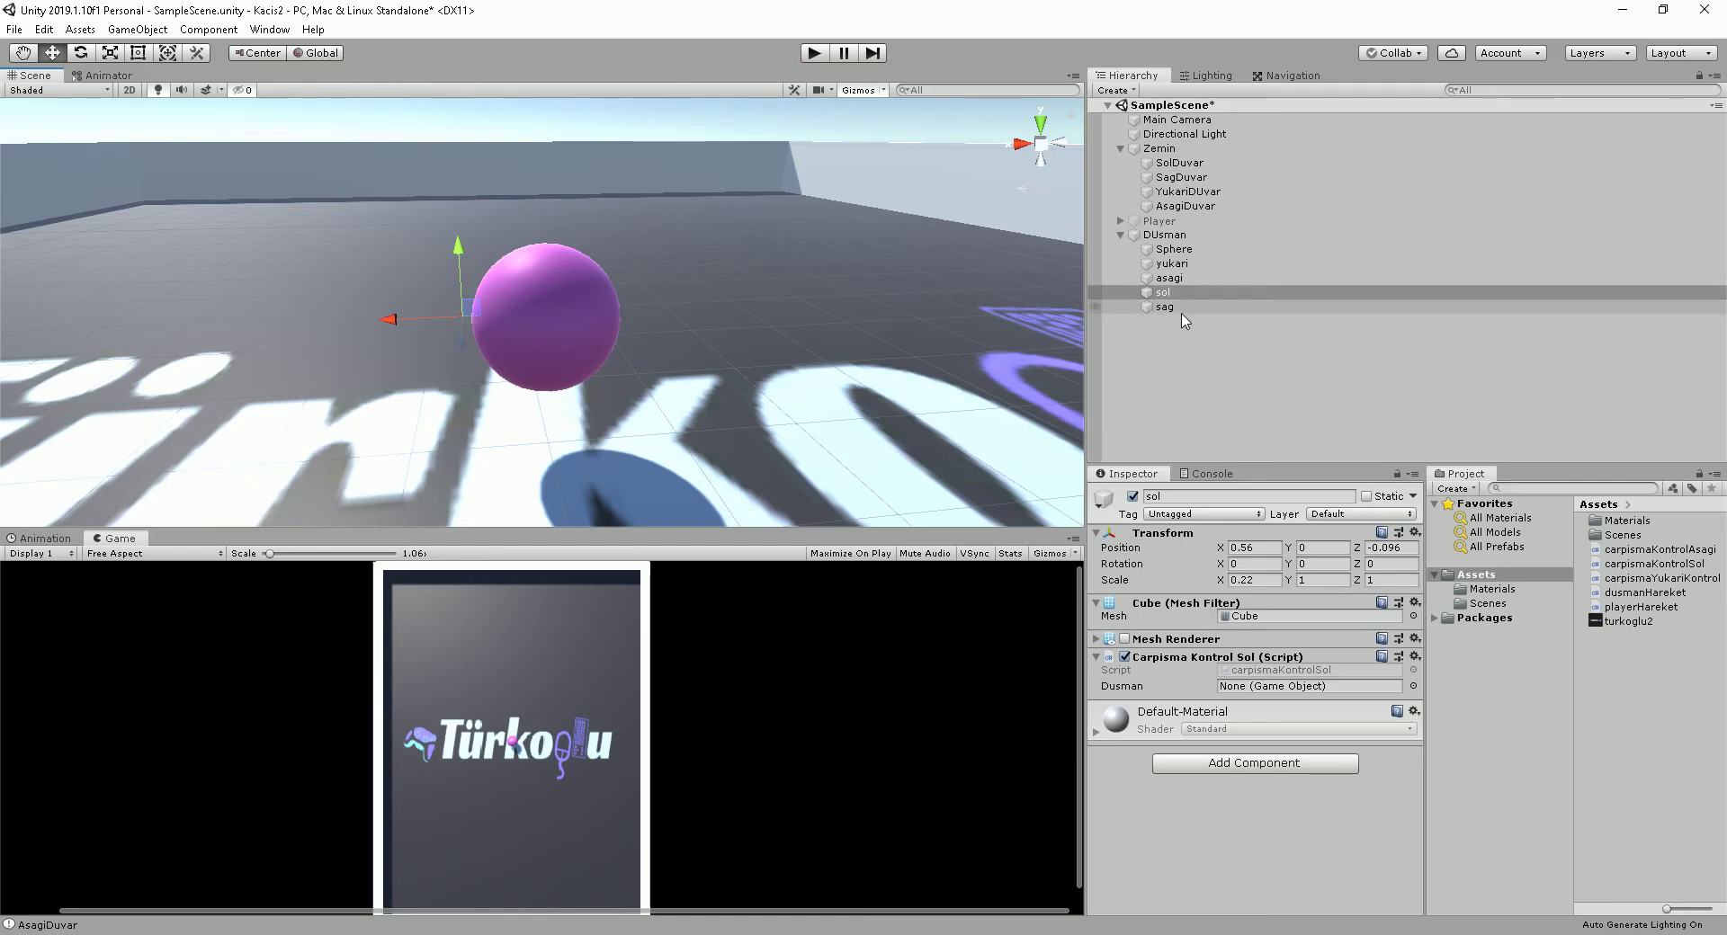
drag(1165, 235, 1309, 686)
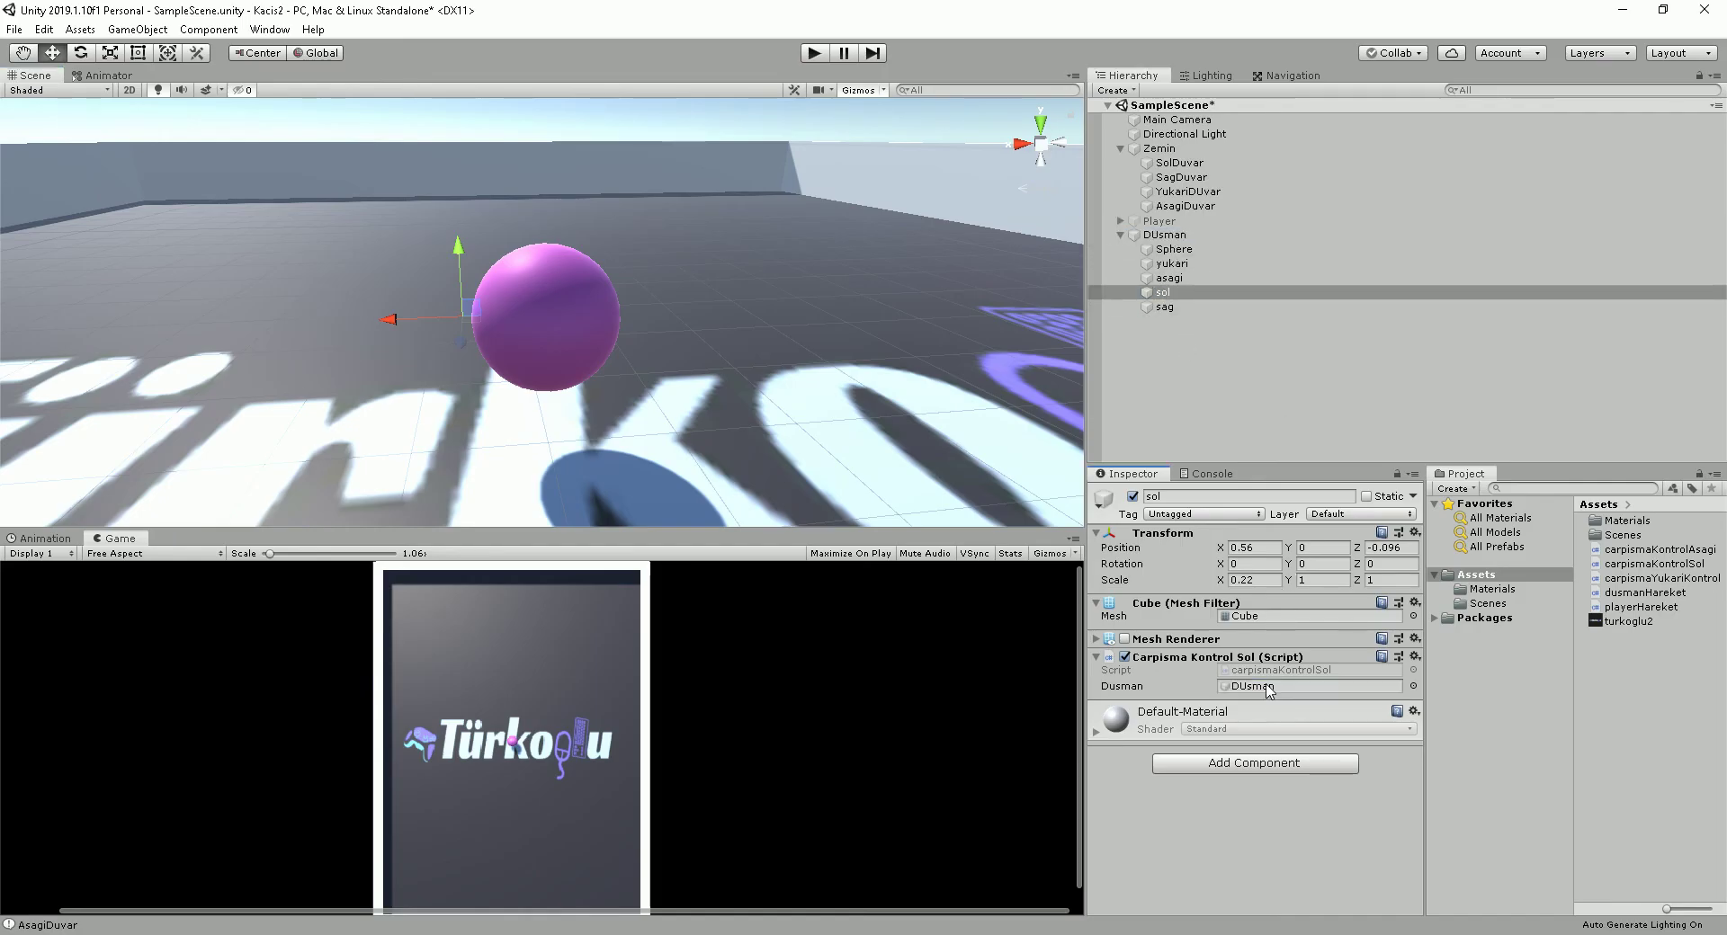
click(809, 54)
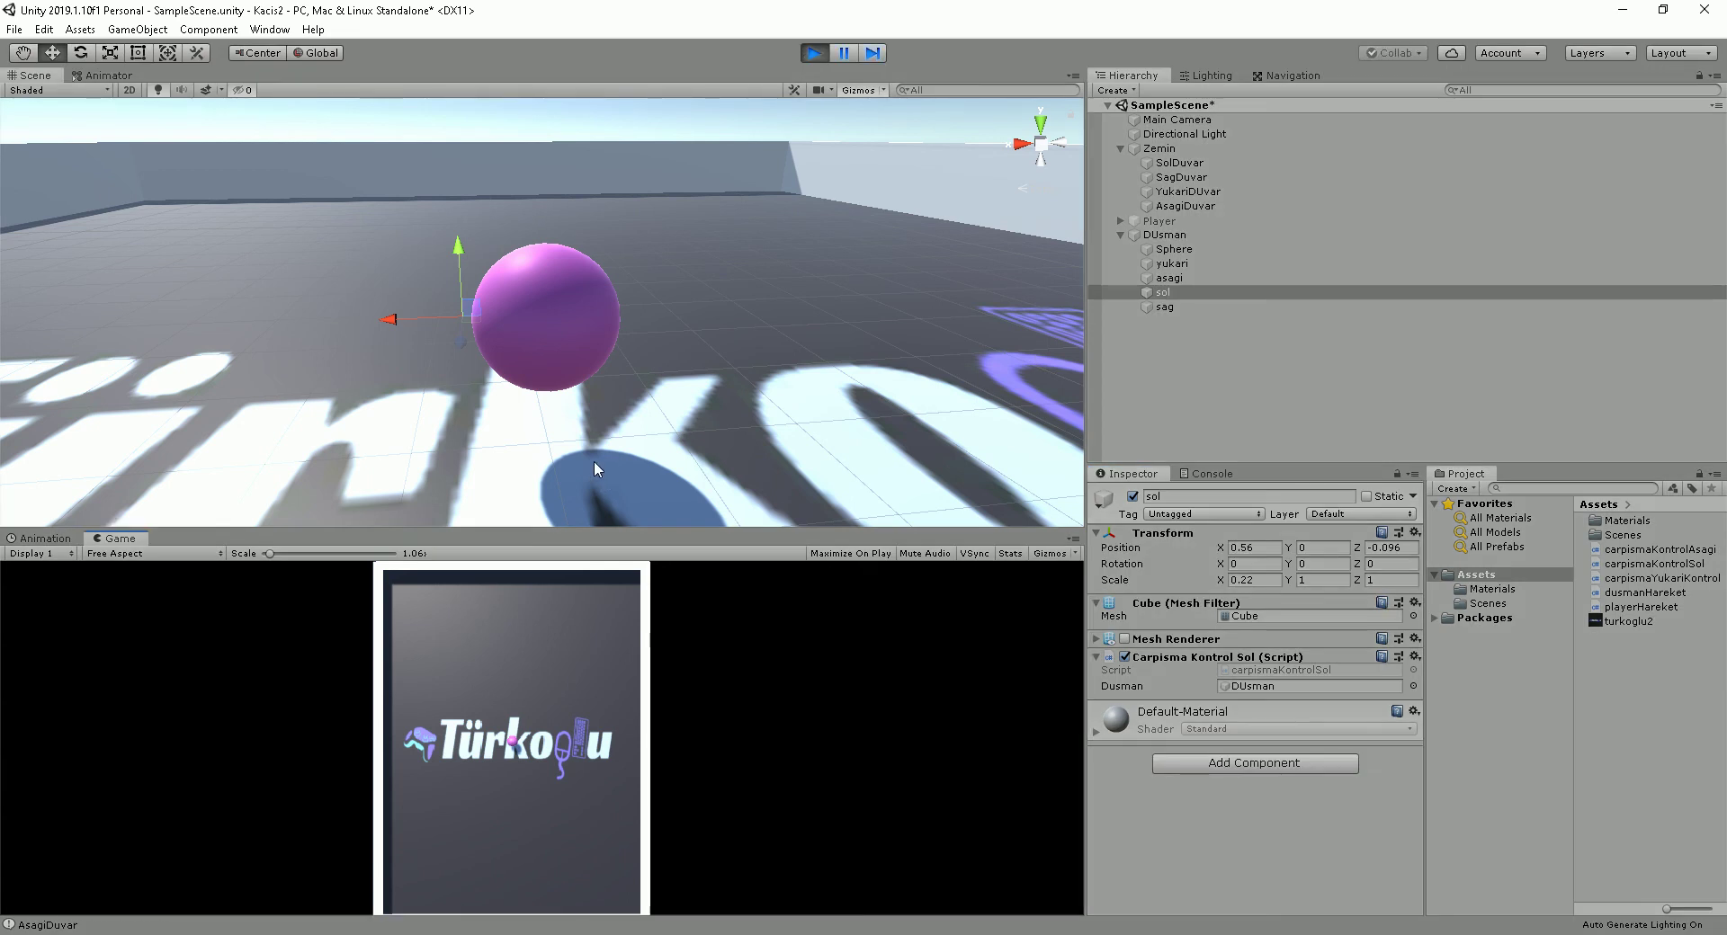
Select DUsman while the game runs and show the Console.
scroll(594, 456, down, 3)
scroll(590, 432, down, 3)
scroll(549, 422, down, 2)
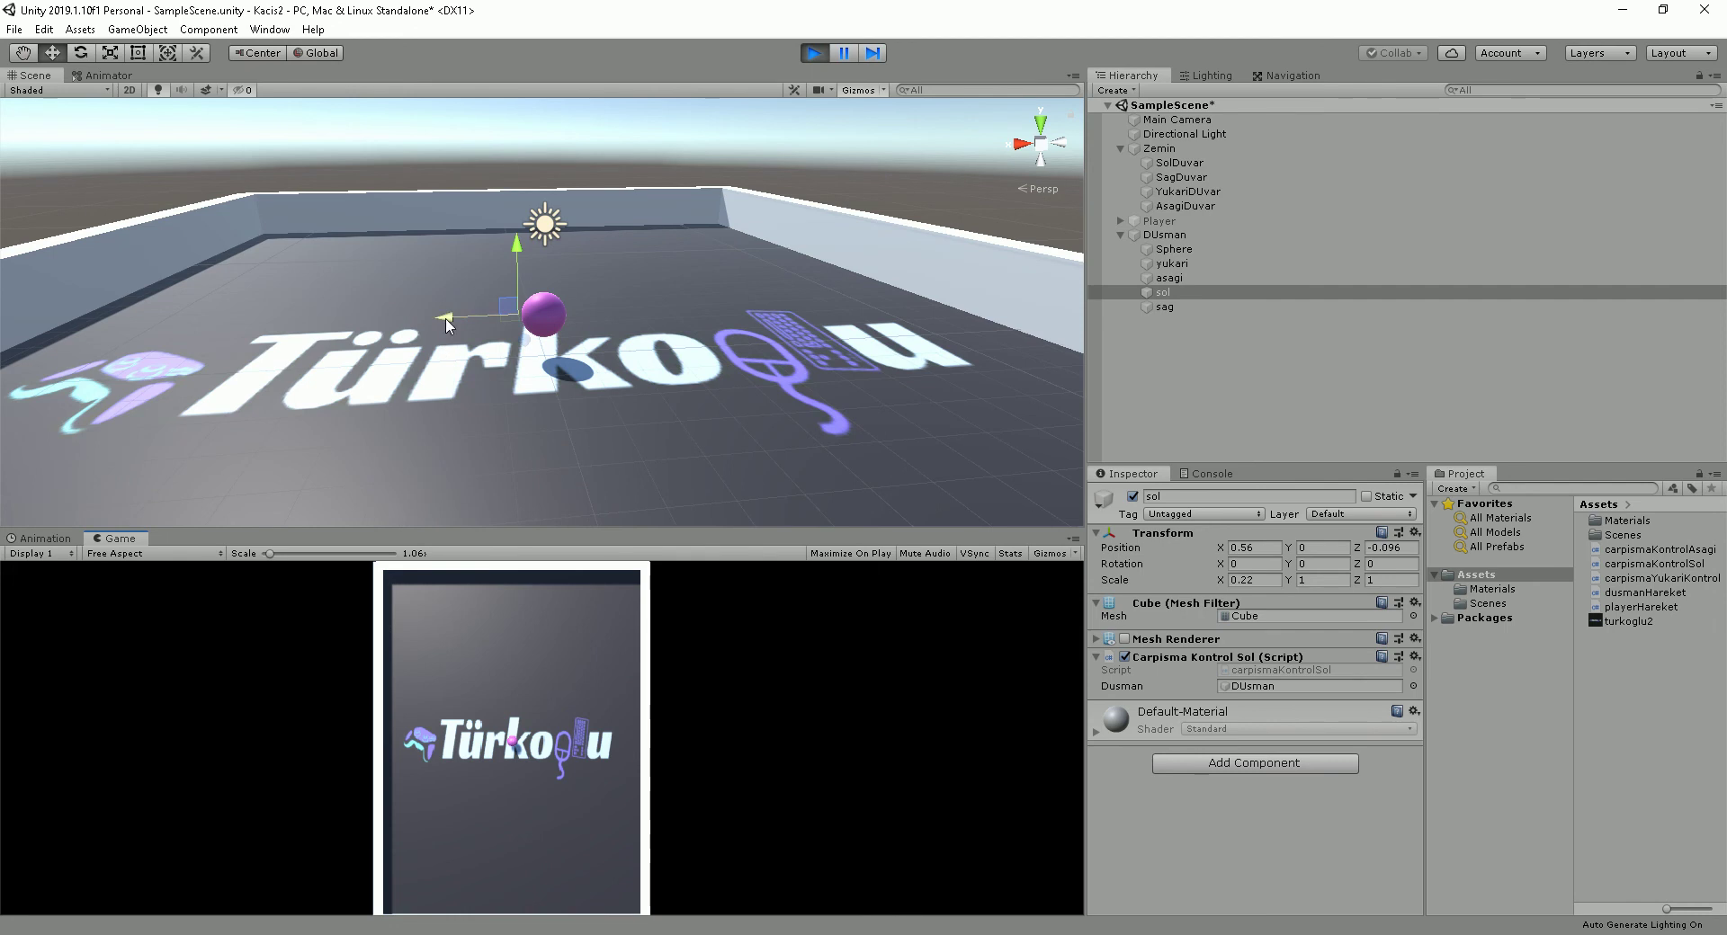
click(1219, 237)
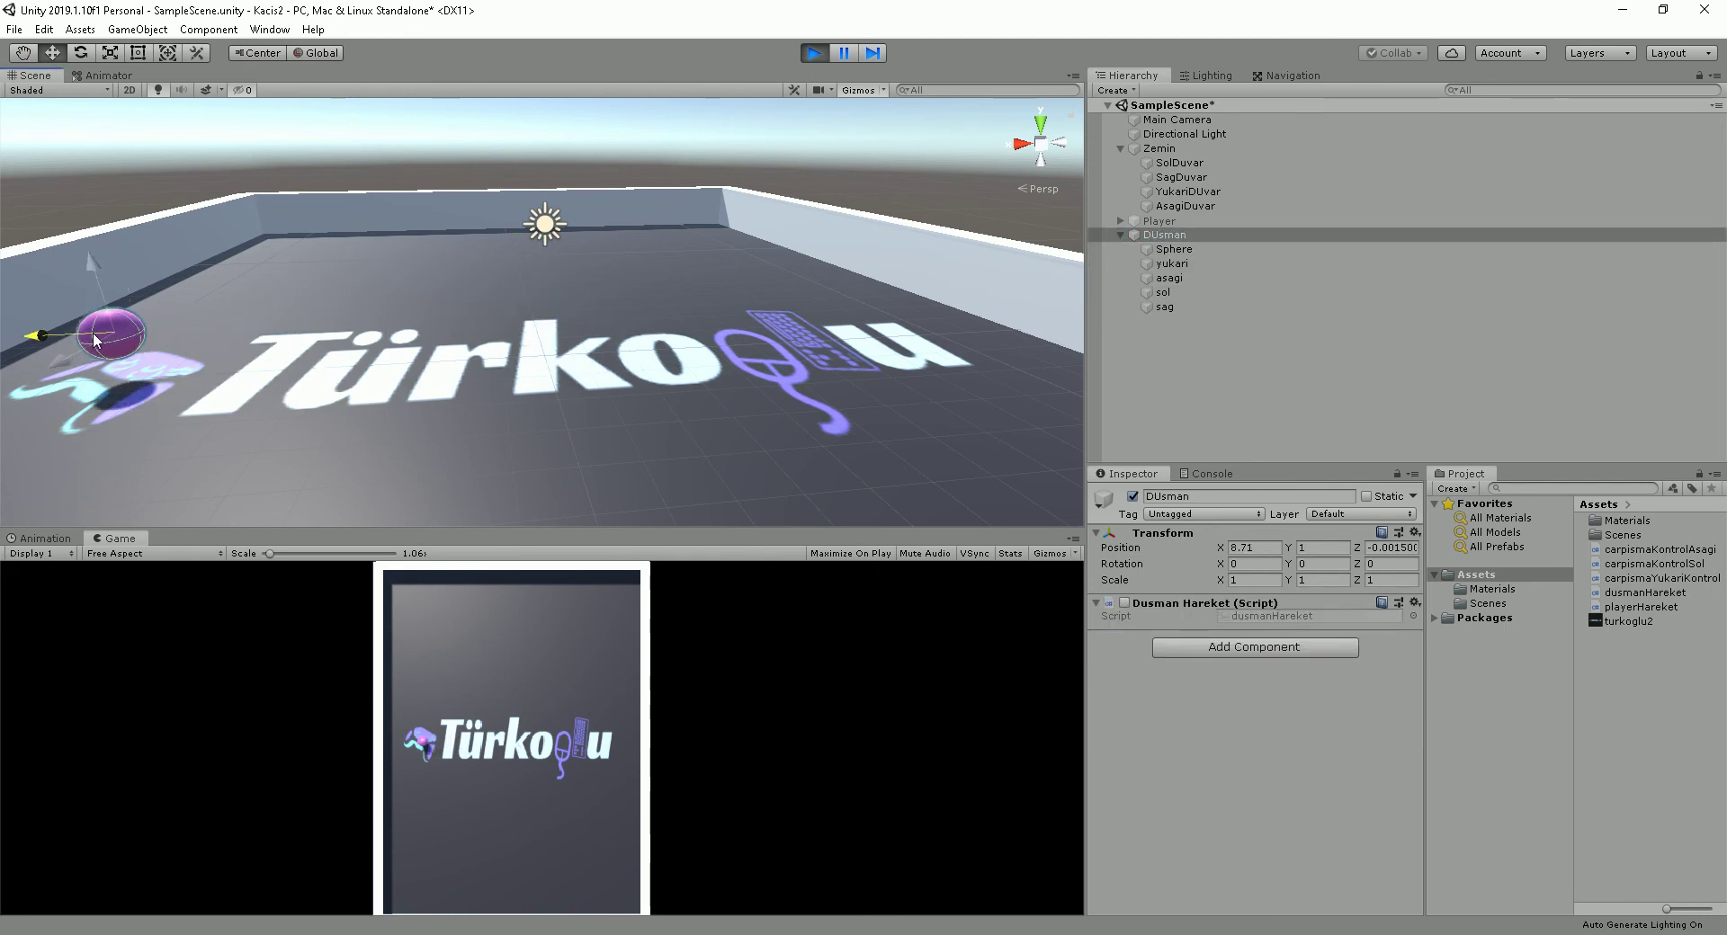
click(1210, 473)
Push the enemy sphere against the left wall to log SolDuvar, then stop the game.
key(f)
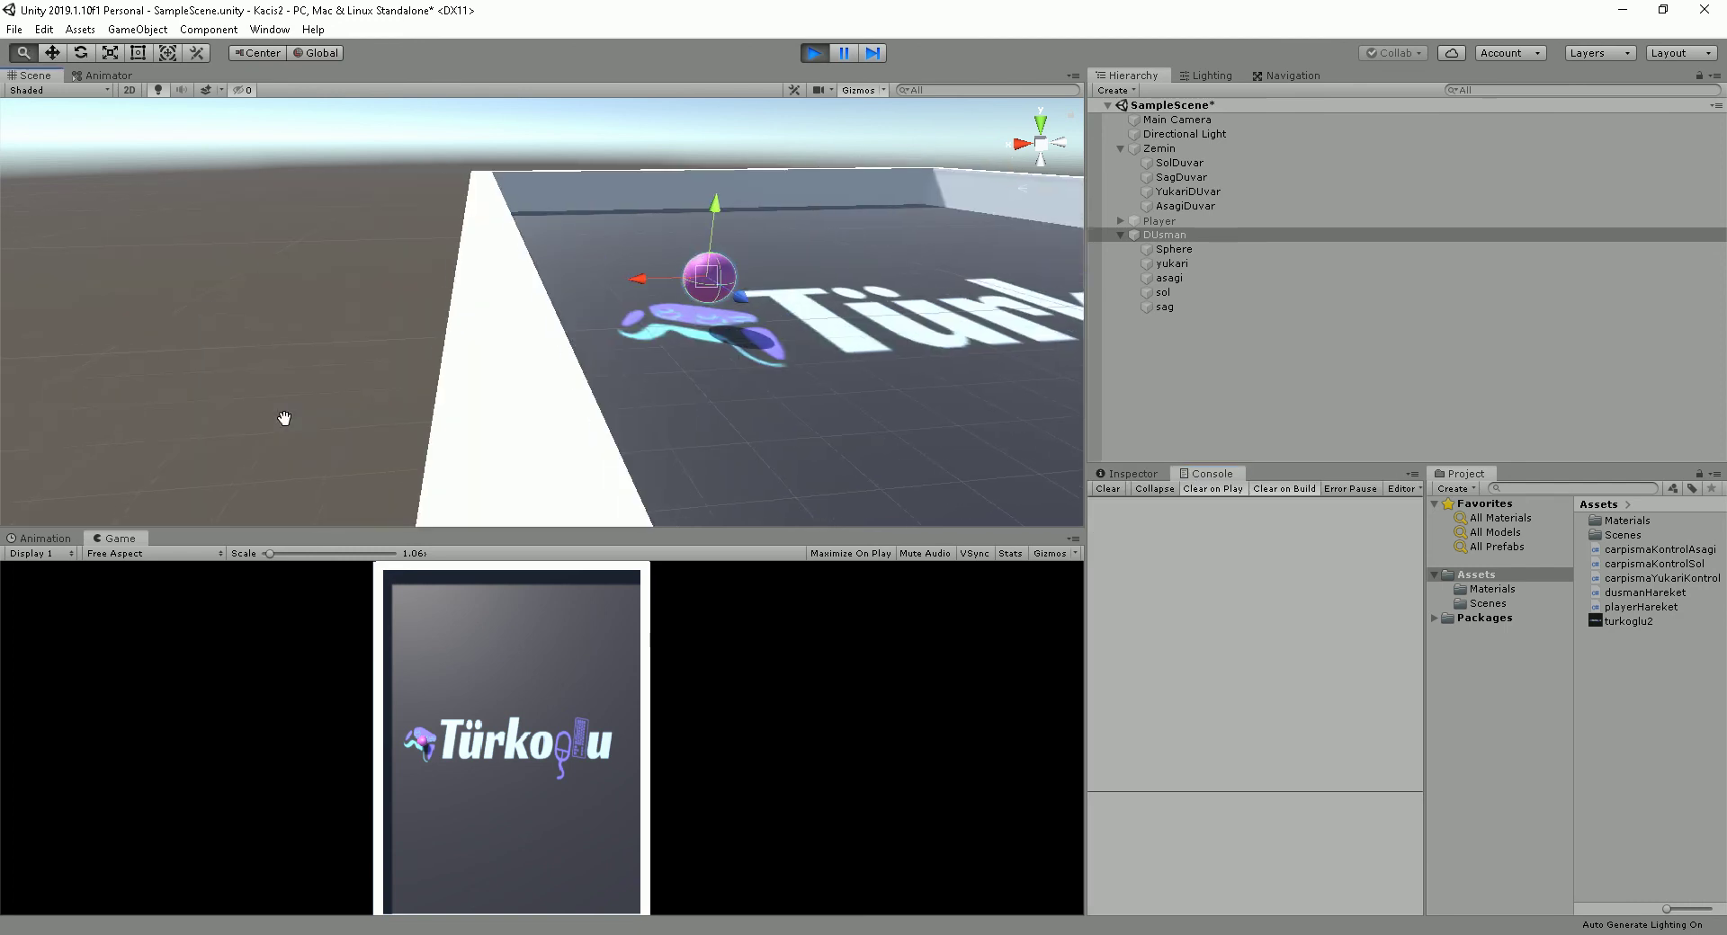
key(f)
drag(510, 301, 395, 300)
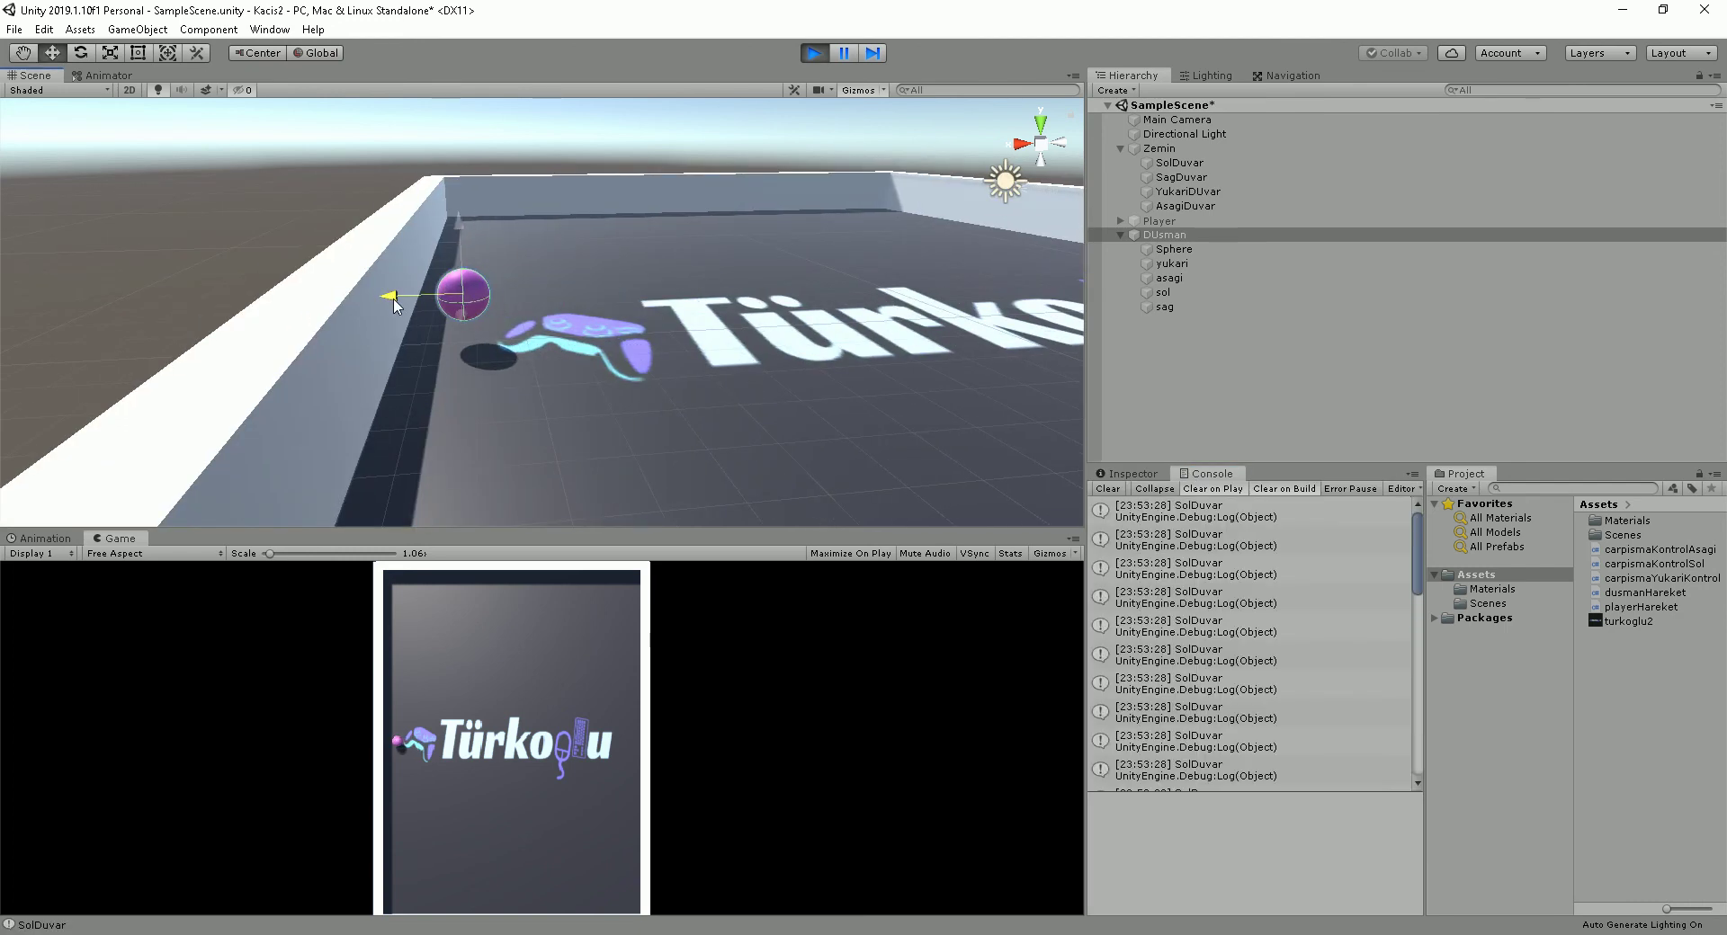
drag(396, 306, 532, 310)
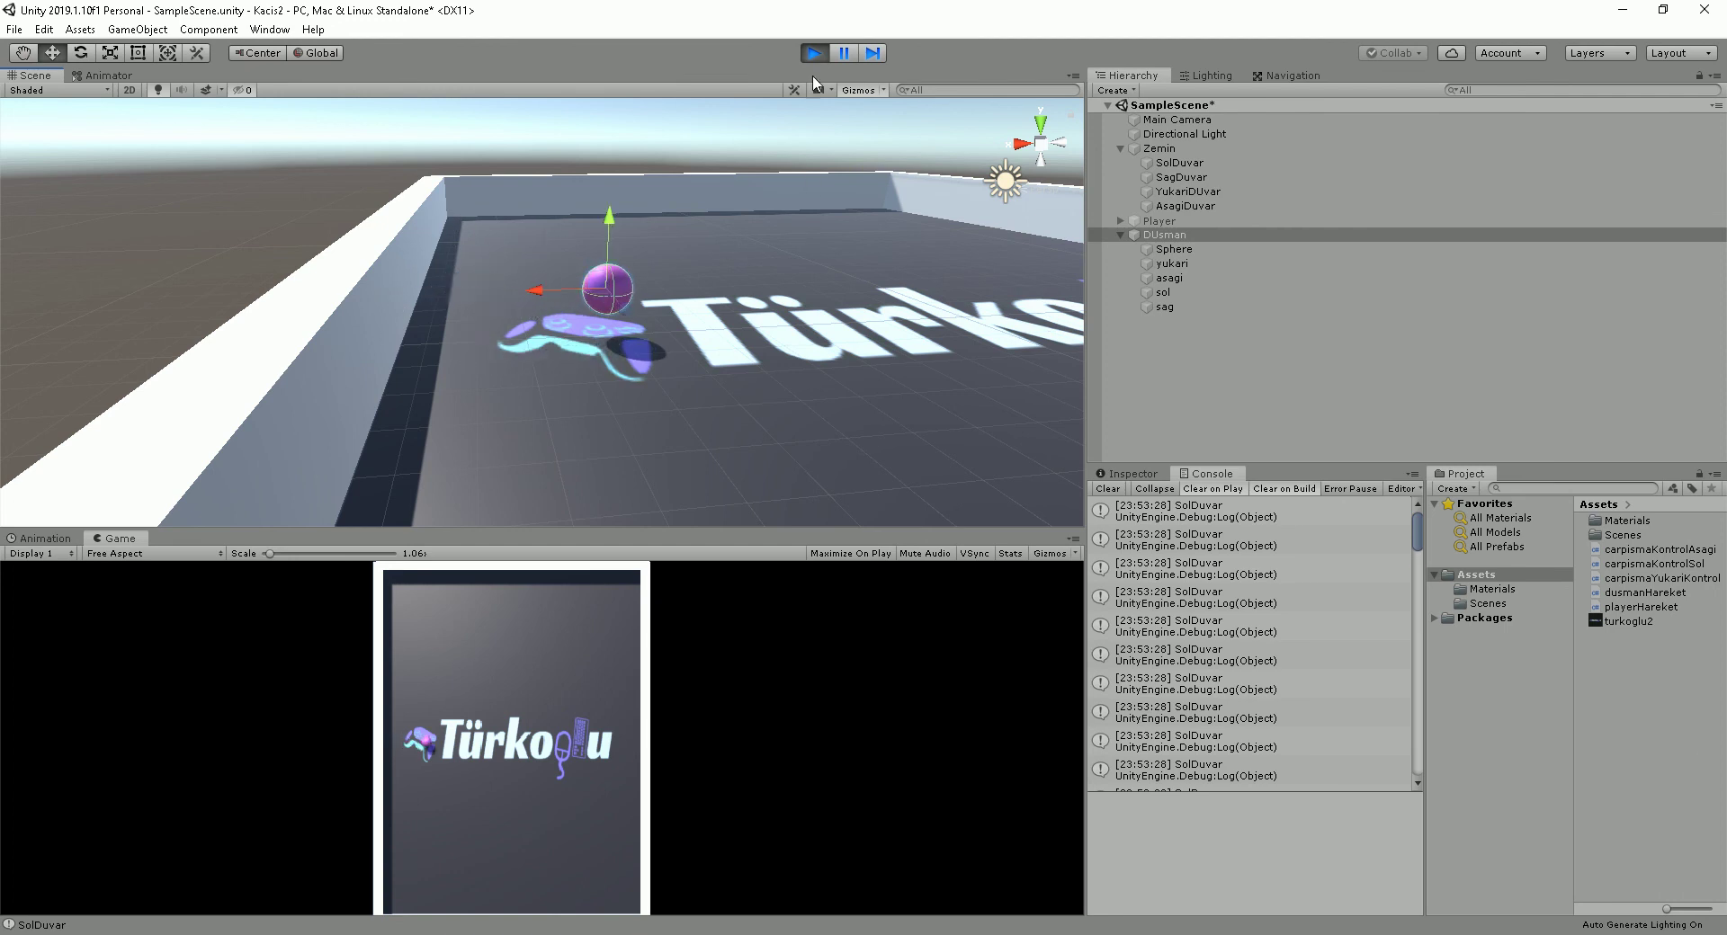
click(814, 53)
click(1165, 307)
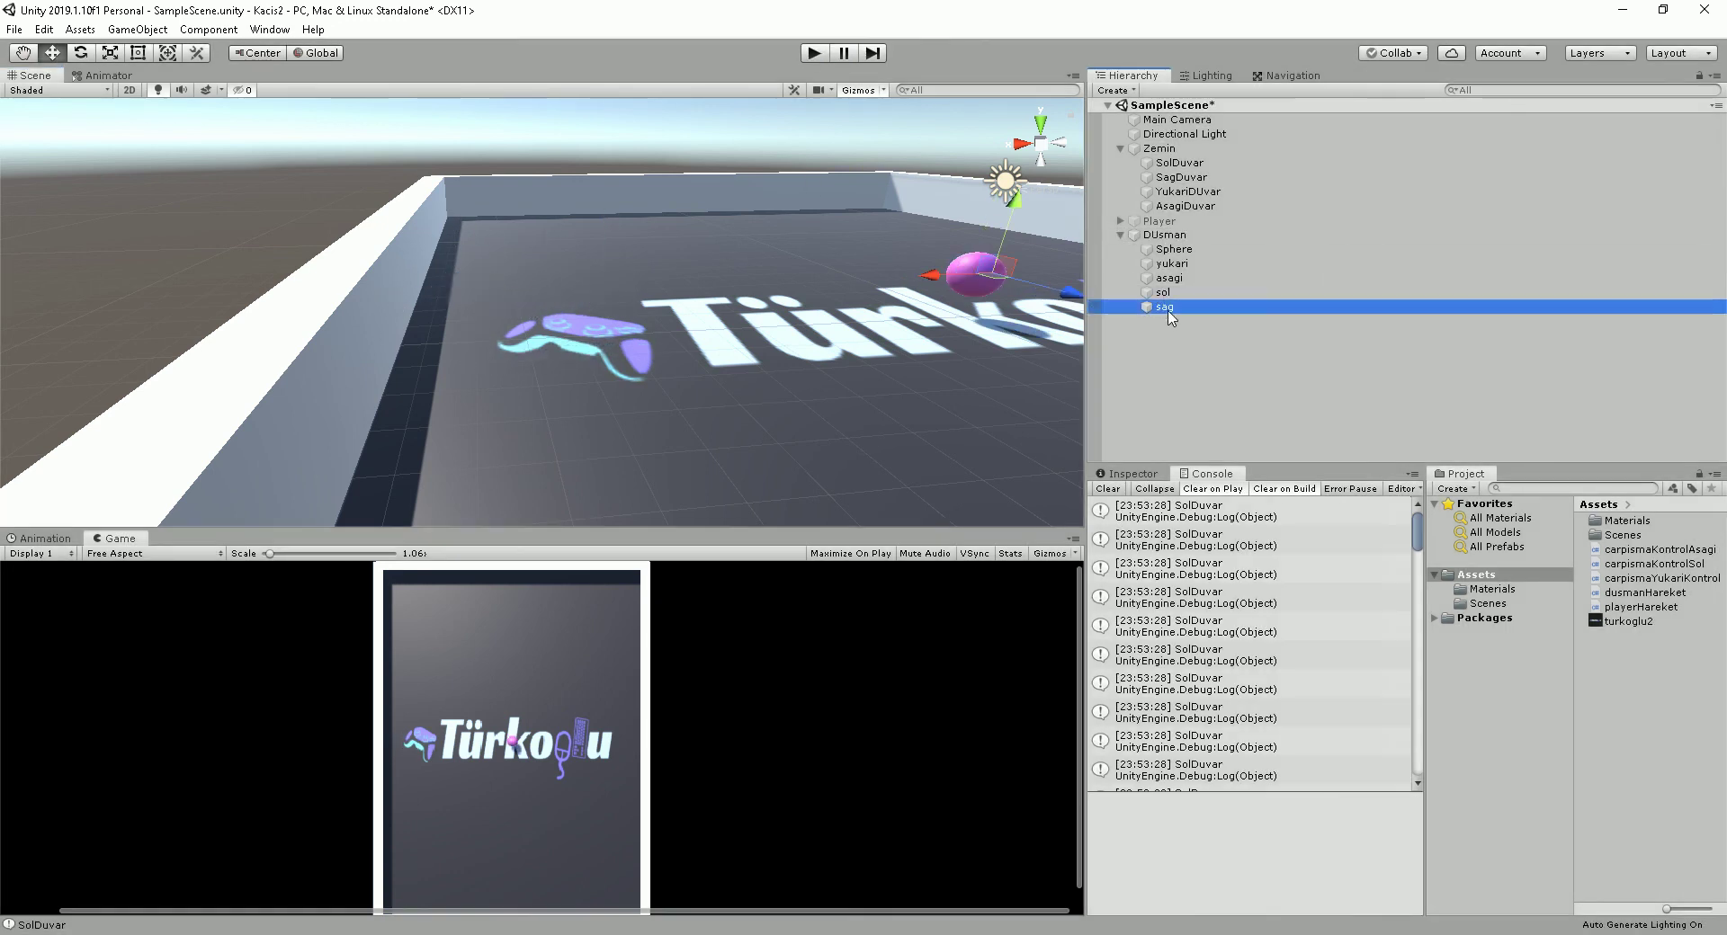
Attach a newly created carpismaKontrolSag script to the sag child.
click(1121, 477)
click(1246, 715)
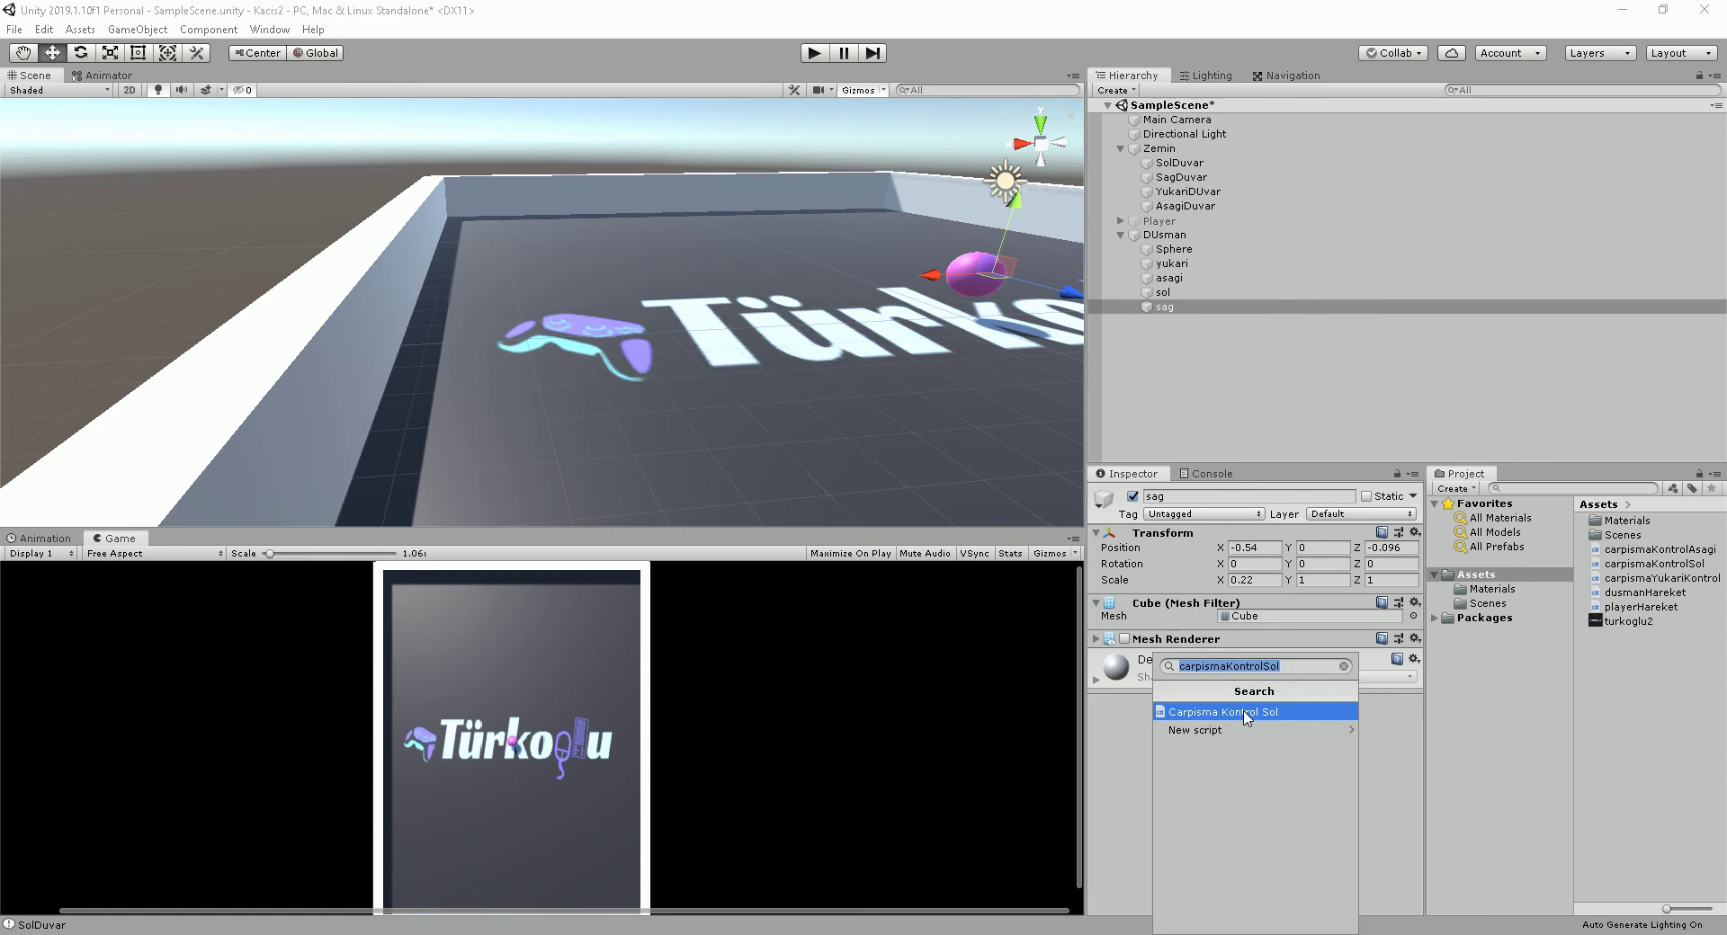
text(carpis)
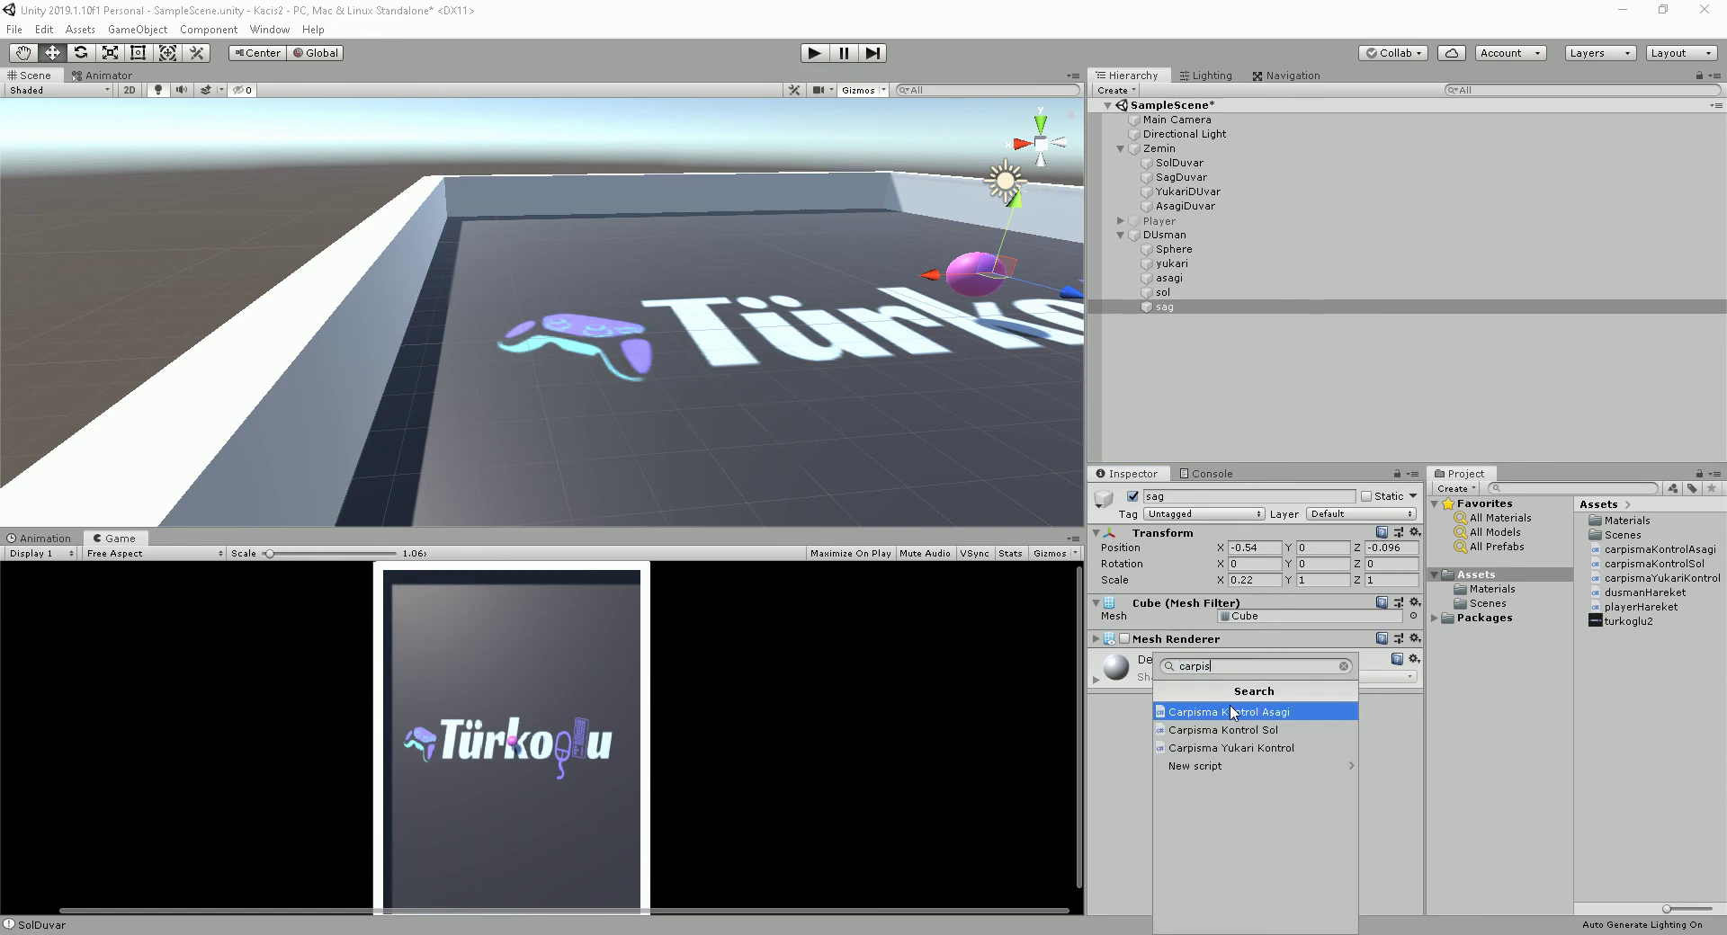
text(maKontro)
text(lSag)
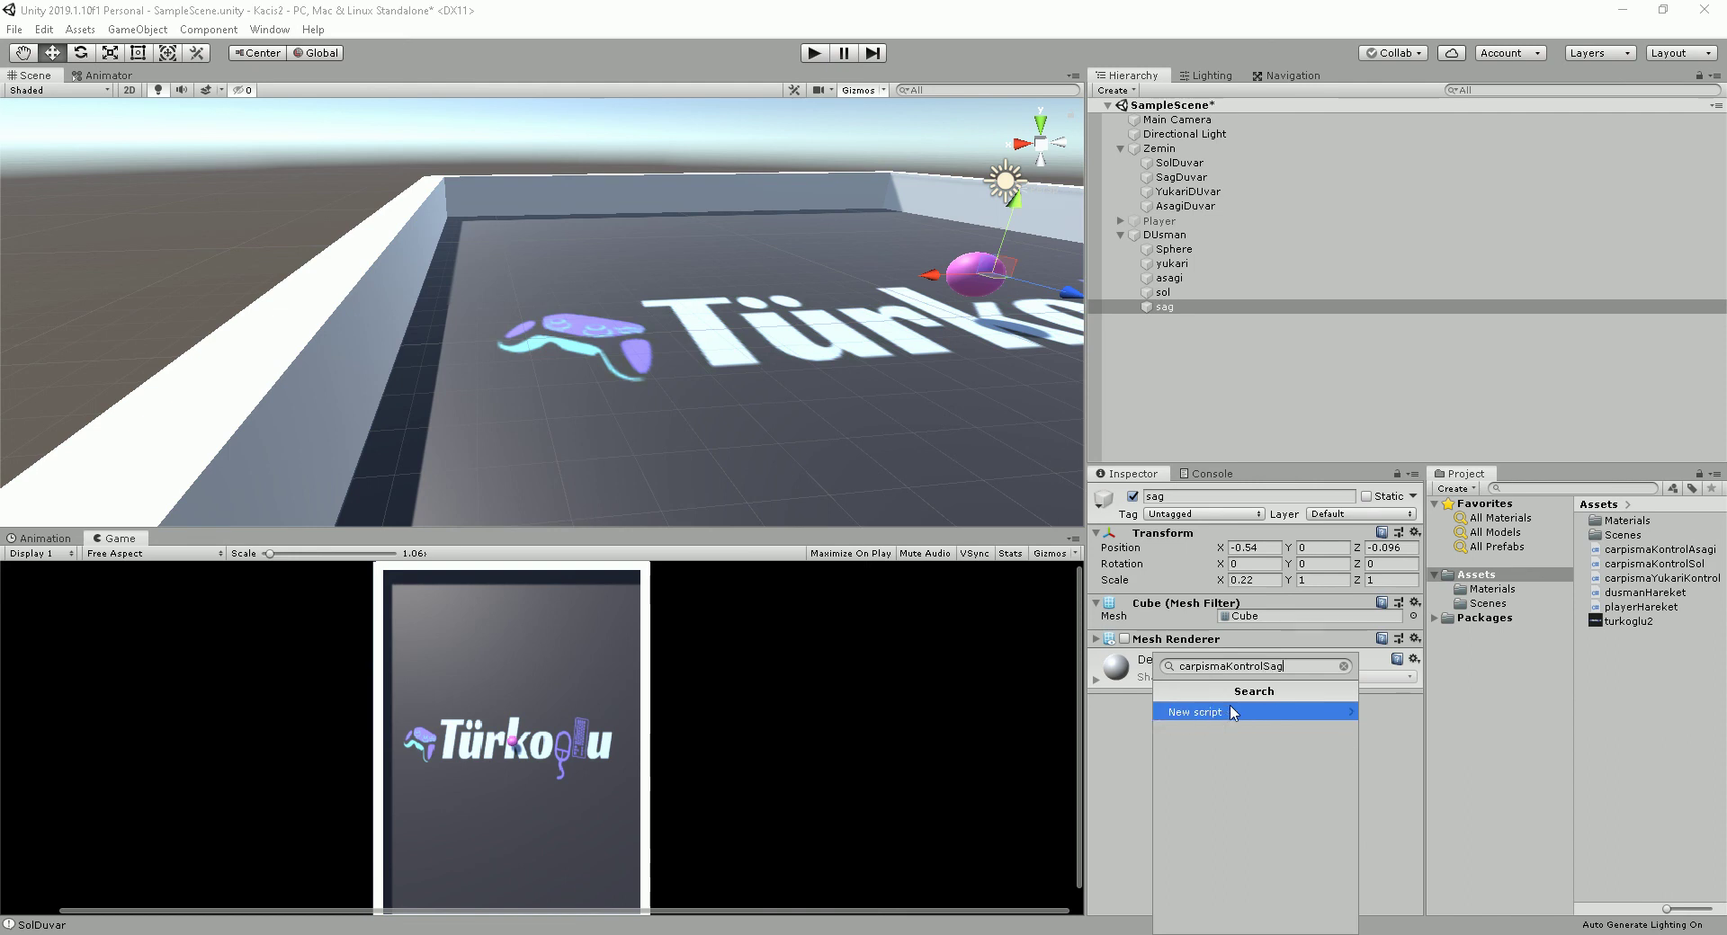
click(1233, 713)
click(1199, 920)
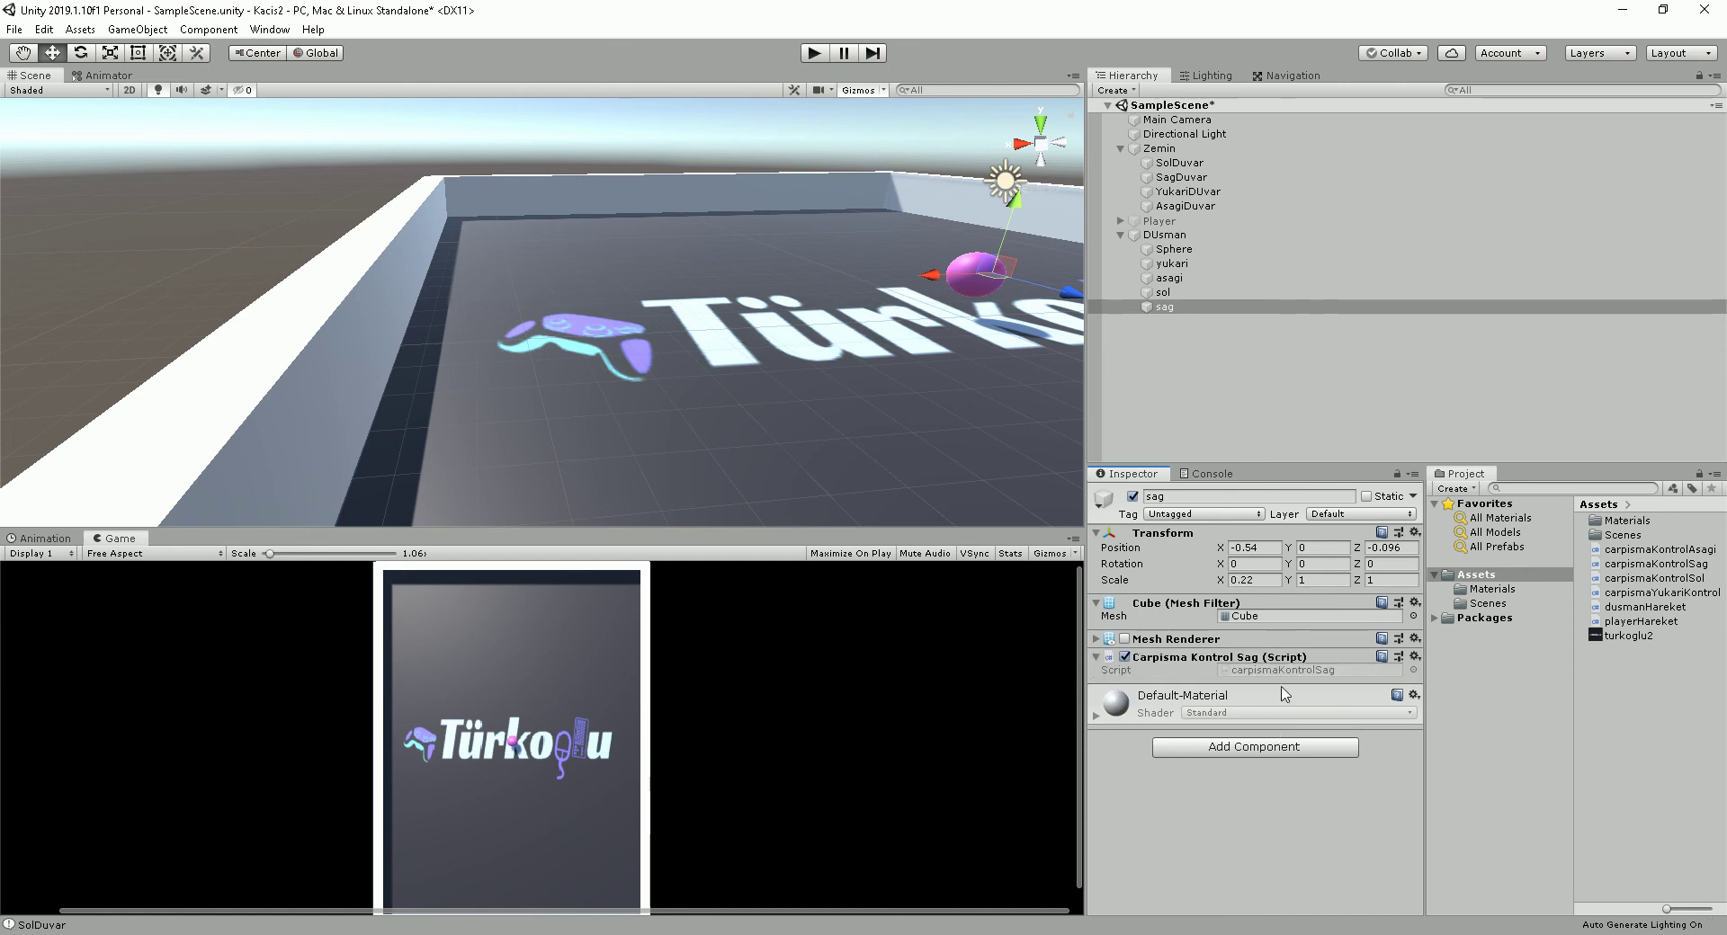
Copy the public GameObject dusman field from carpismaKontrolSol into carpismaKontrolSag.
double_click(1282, 676)
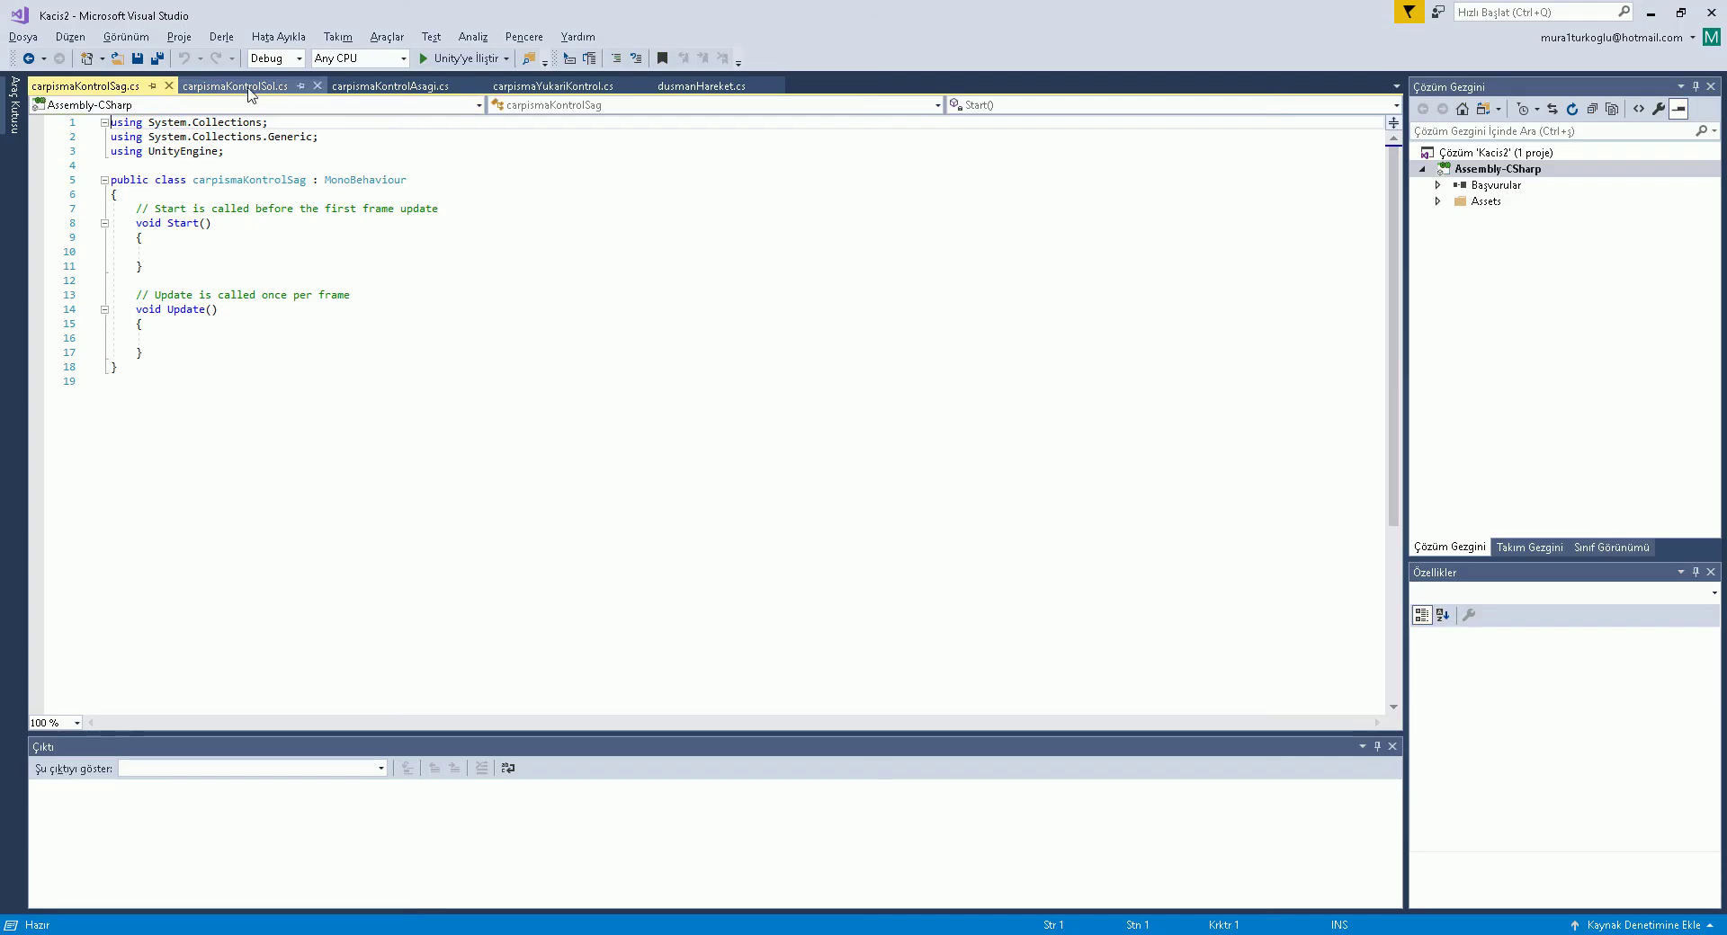
click(236, 85)
drag(295, 208, 138, 211)
key(ctrl+d)
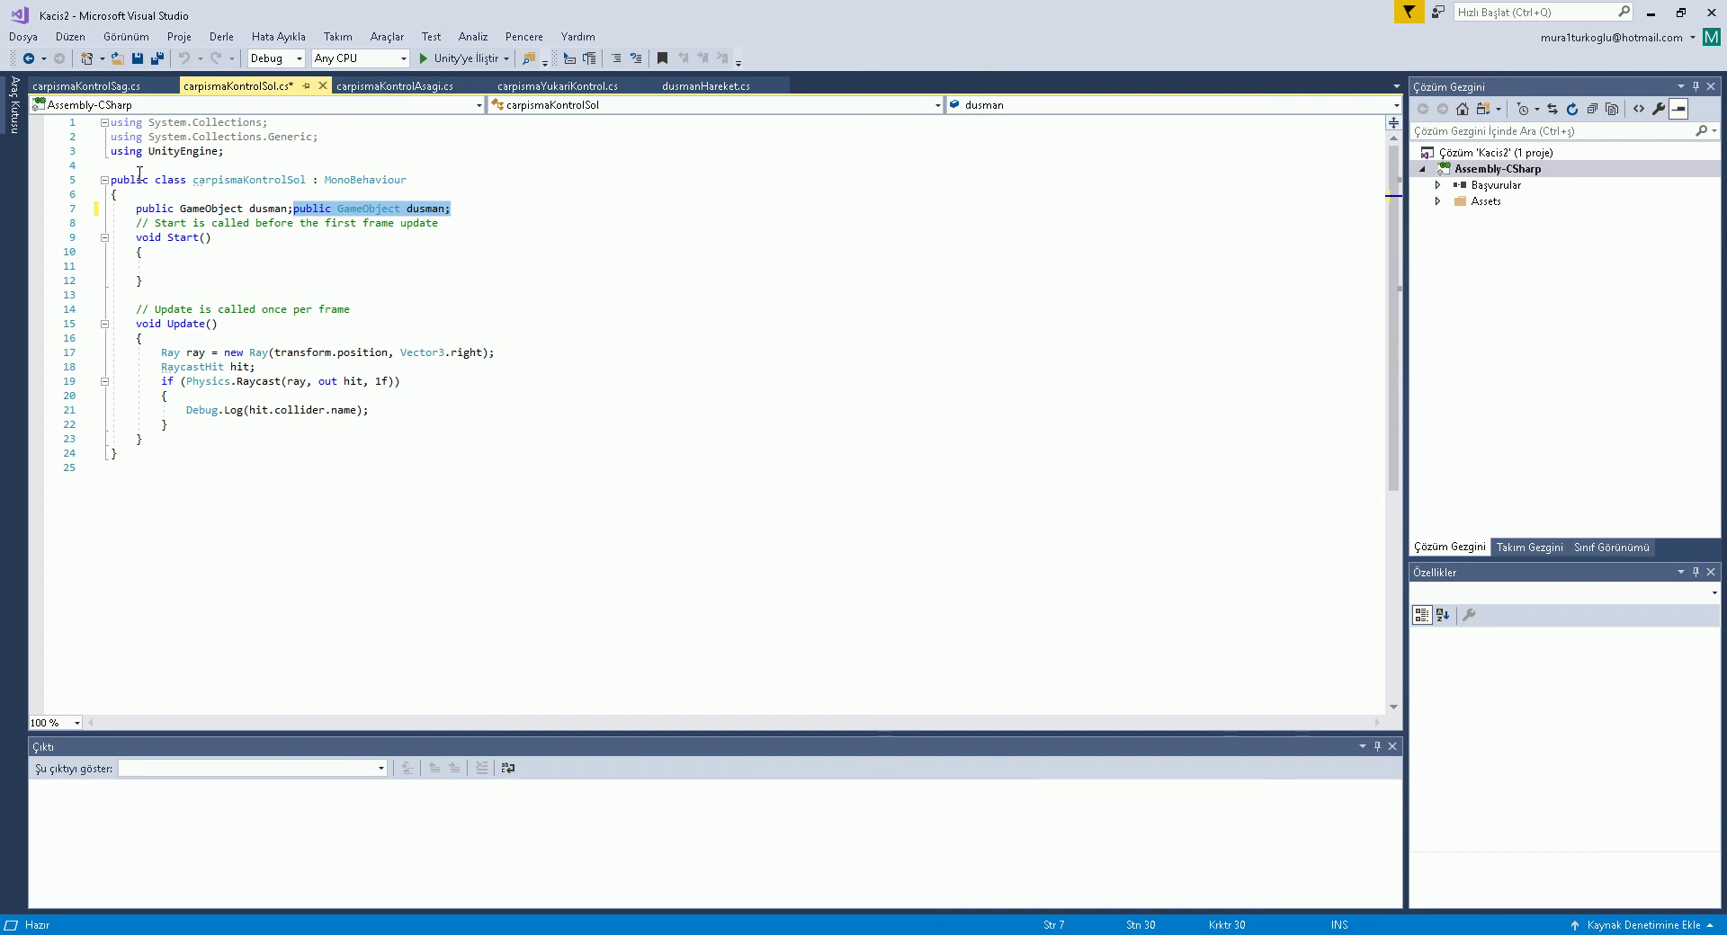
key(ctrl+z)
click(110, 86)
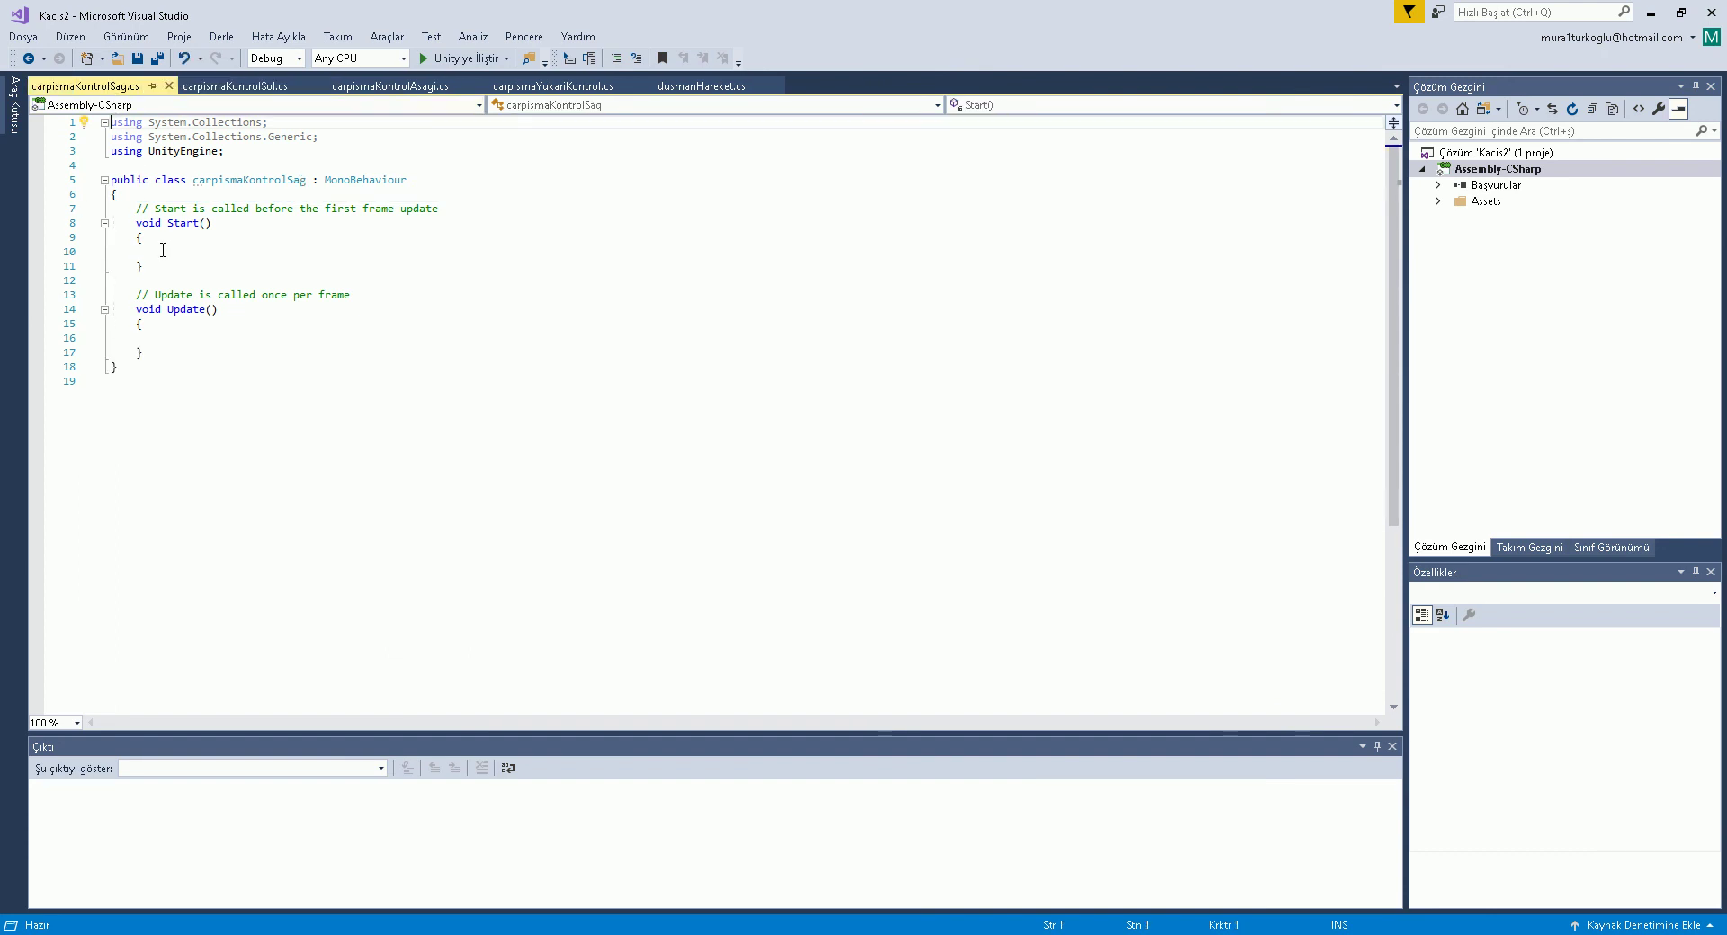
click(182, 192)
key(Return)
key(ctrl+v)
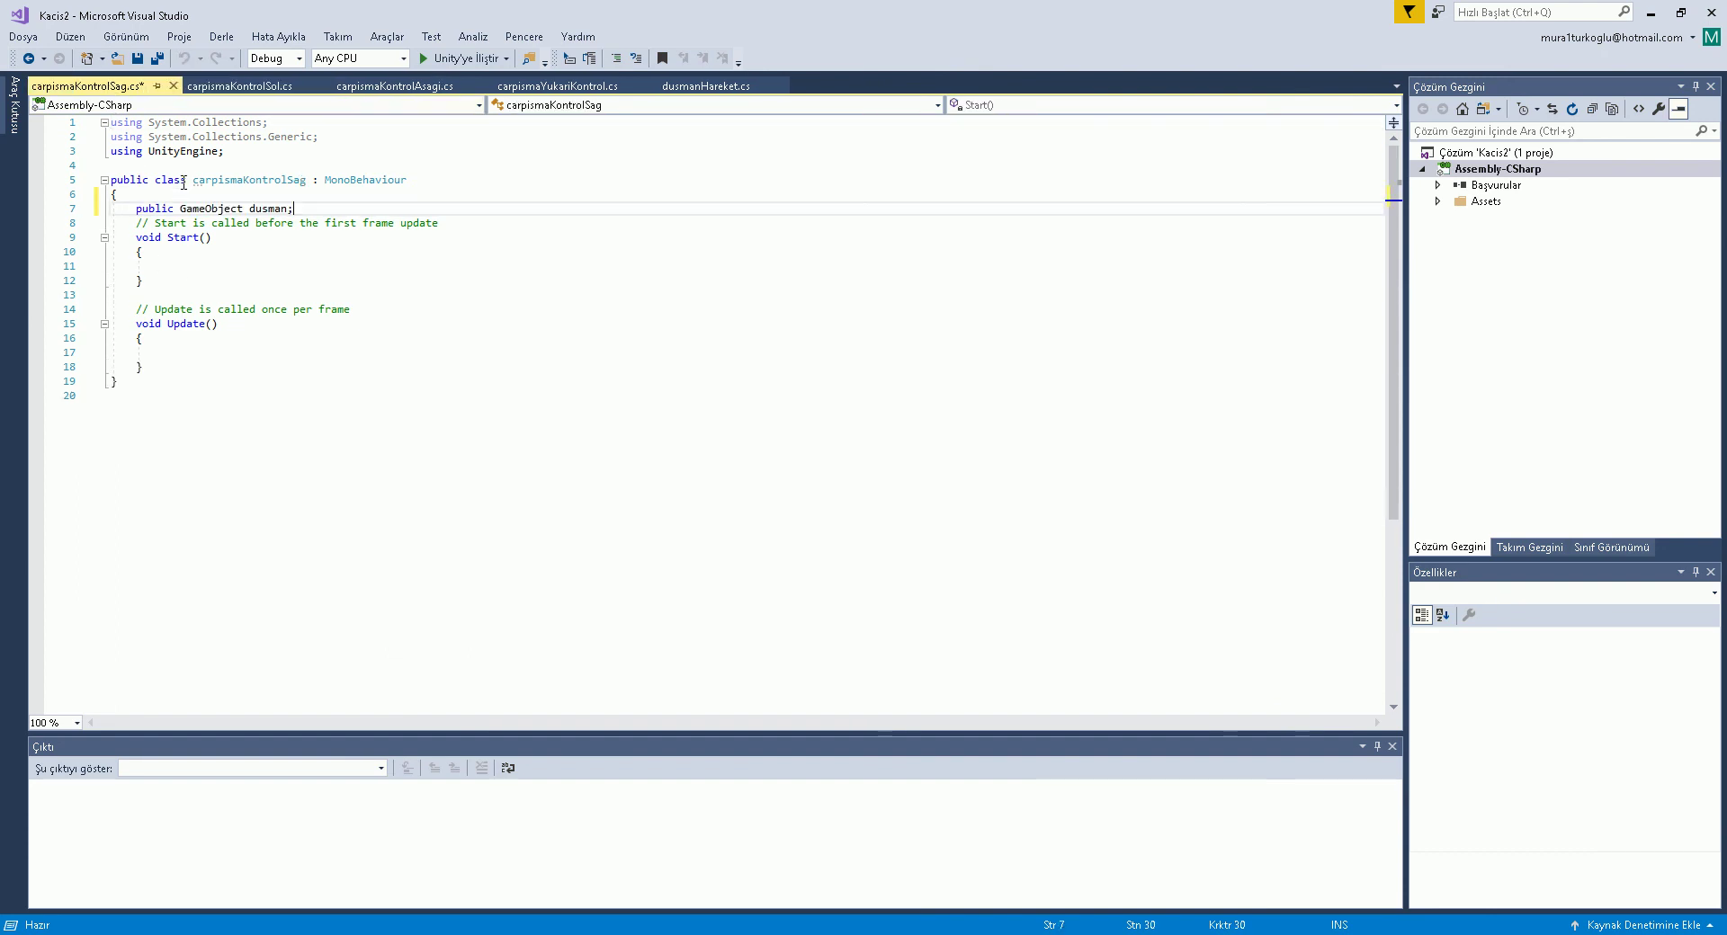
click(244, 89)
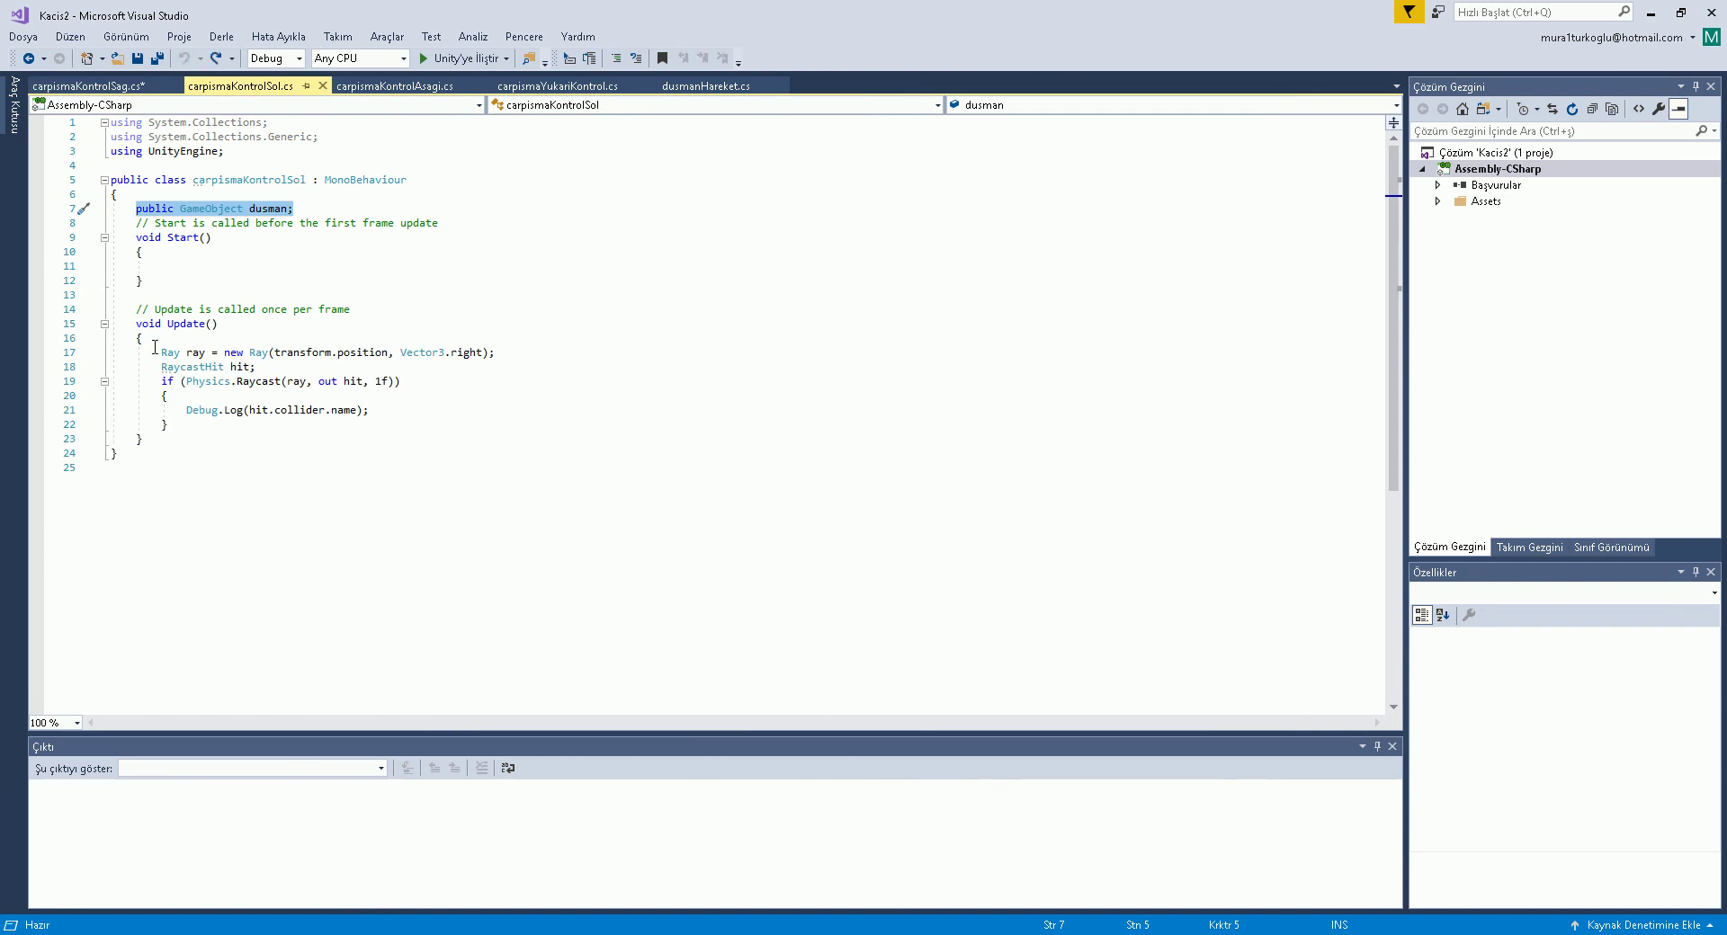
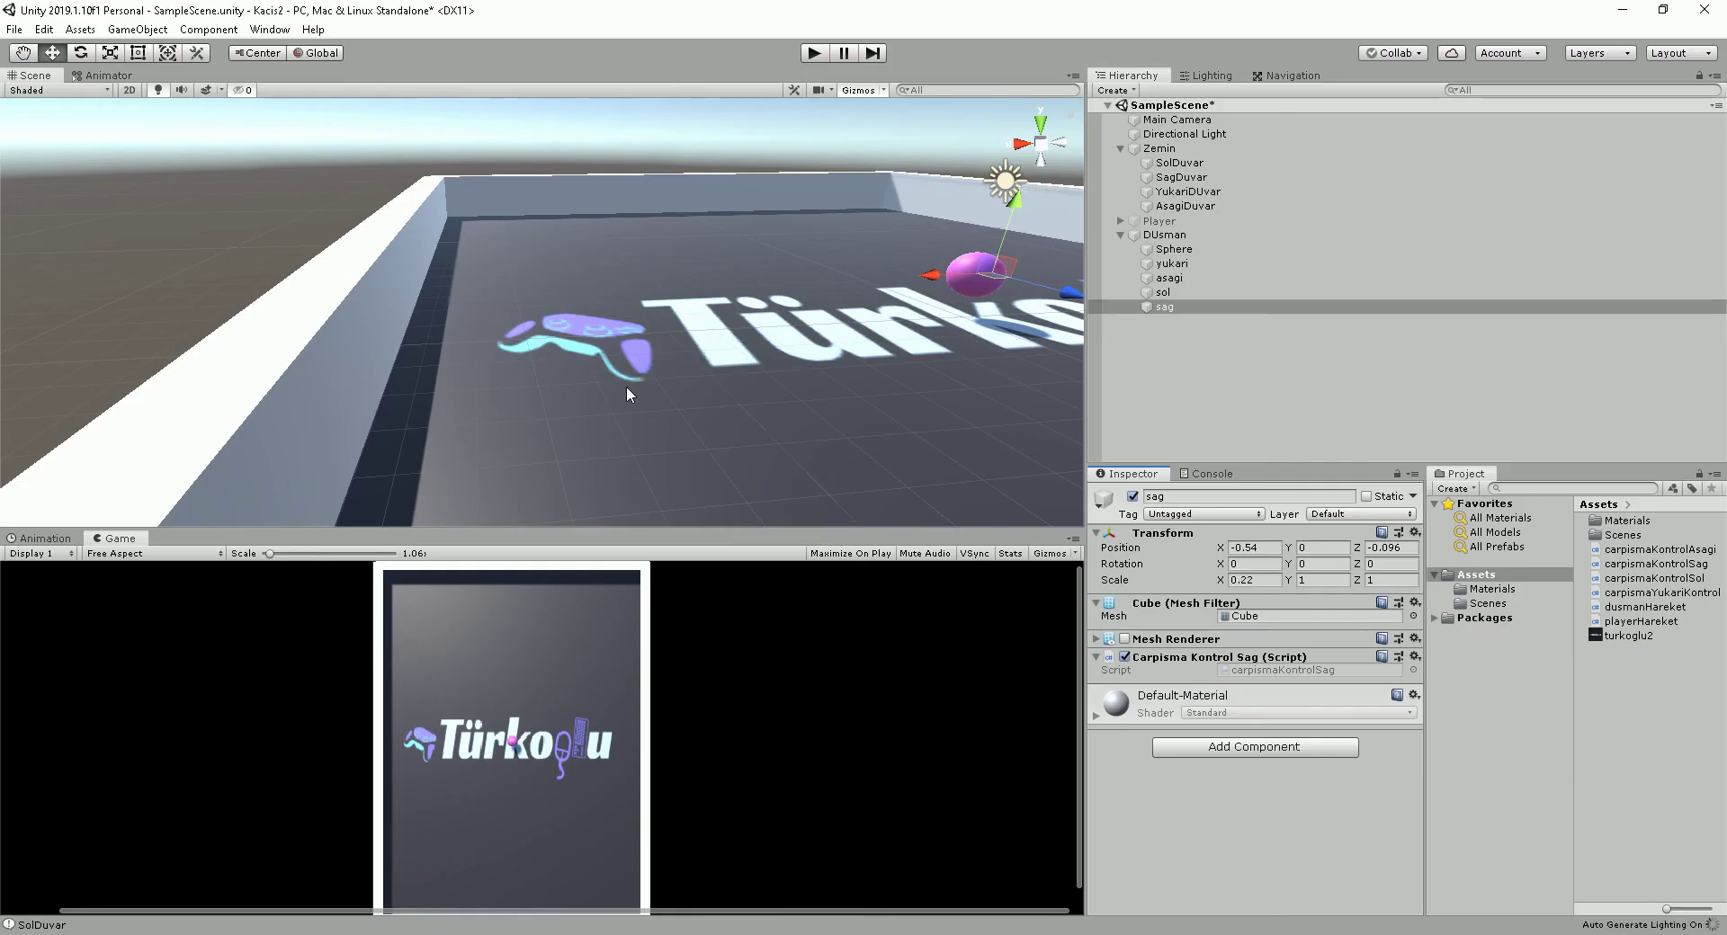
Run the scene in Play mode with the Console visible and the Scene view looking down on the arena.
click(815, 54)
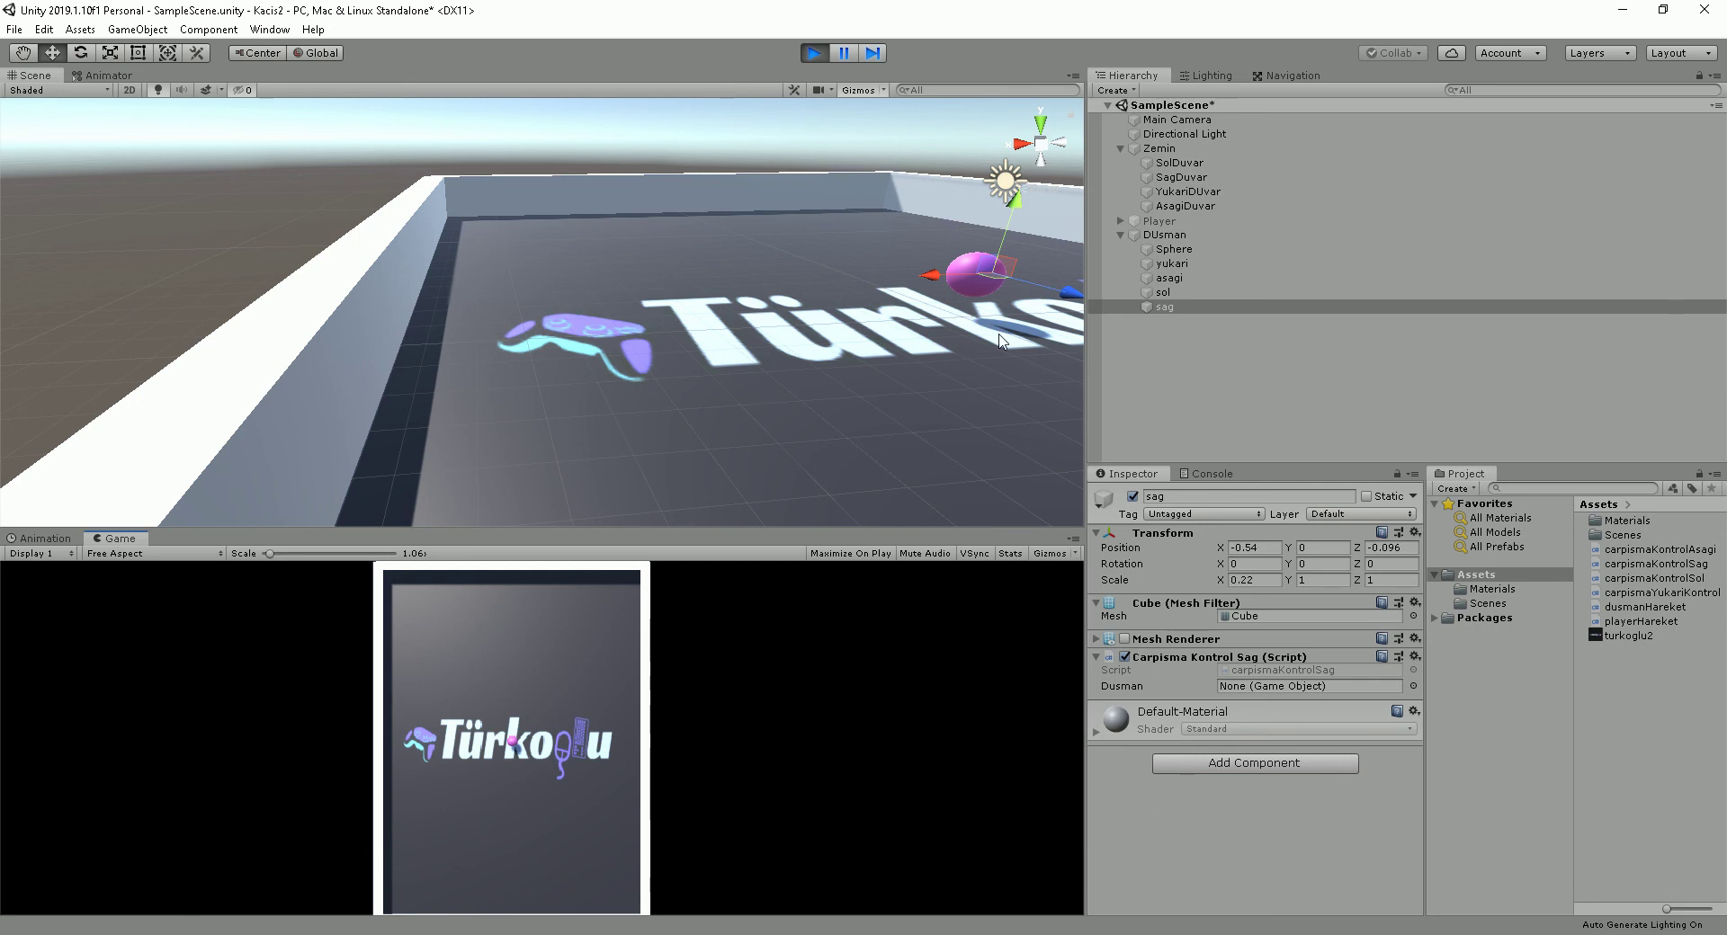
click(1211, 474)
mouse_move(584, 405)
alt+mouse_down()
mouse_move(766, 414)
mouse_move(725, 495)
mouse_move(570, 345)
alt+mouse_up()
scroll(727, 500, down, 5)
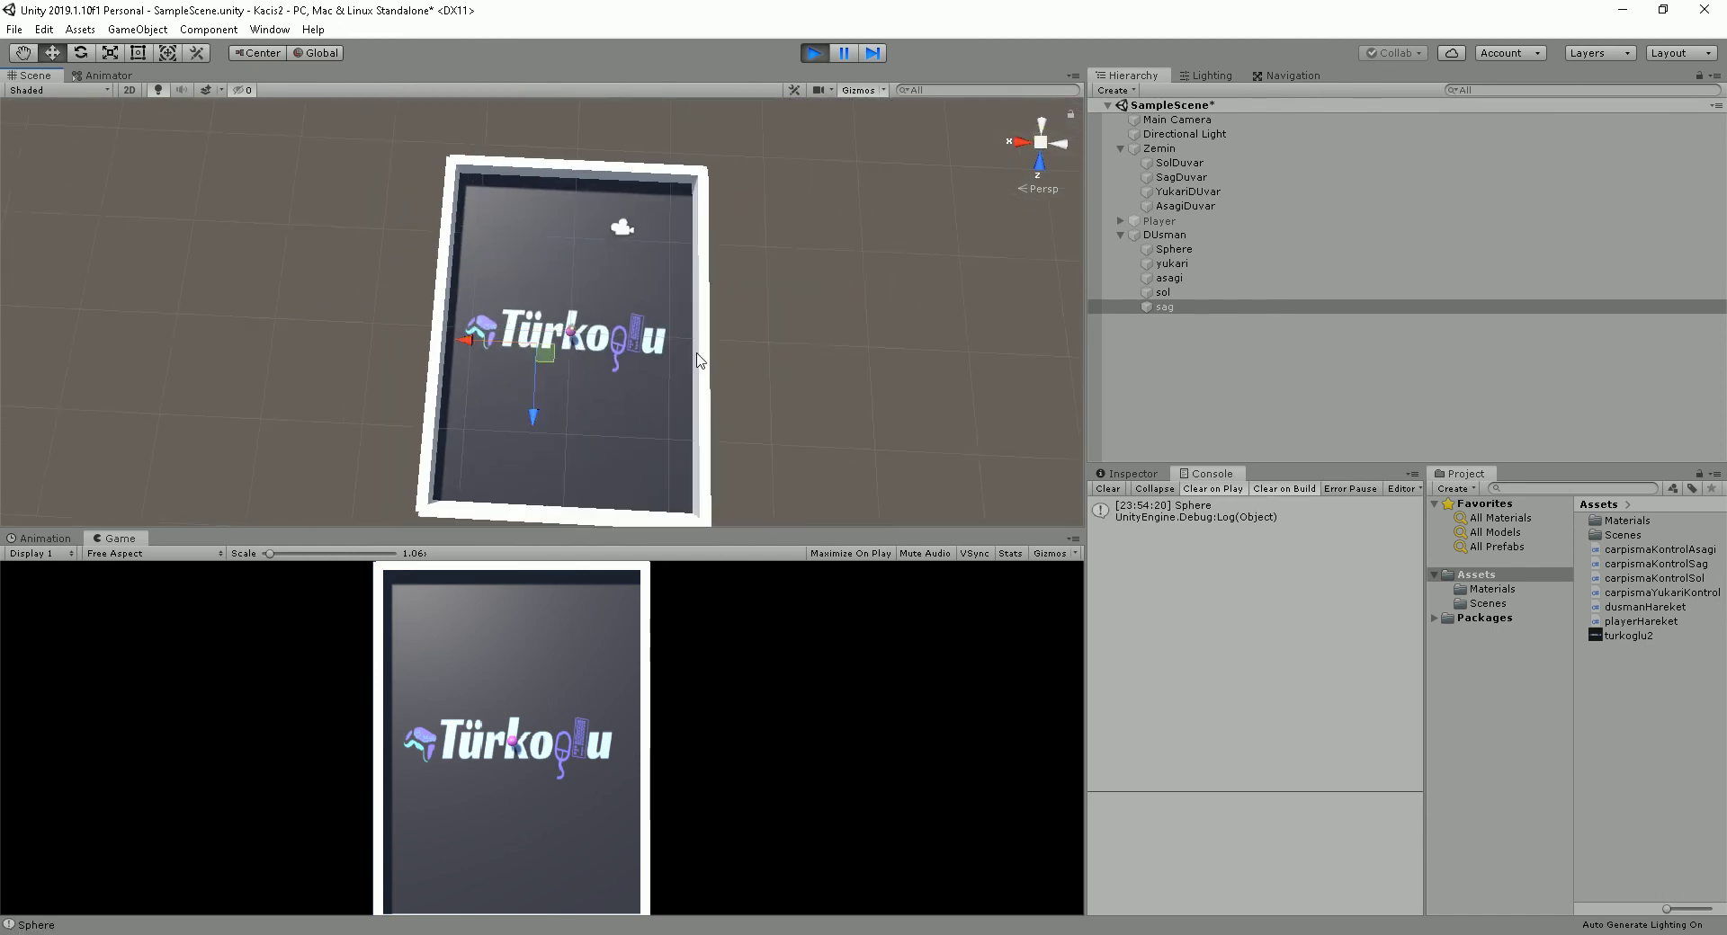
Drag the DUsman sphere against the top wall, then the left wall, then back to centre.
click(570, 345)
mouse_move(564, 346)
mouse_down()
mouse_move(452, 349)
mouse_move(584, 205)
mouse_up()
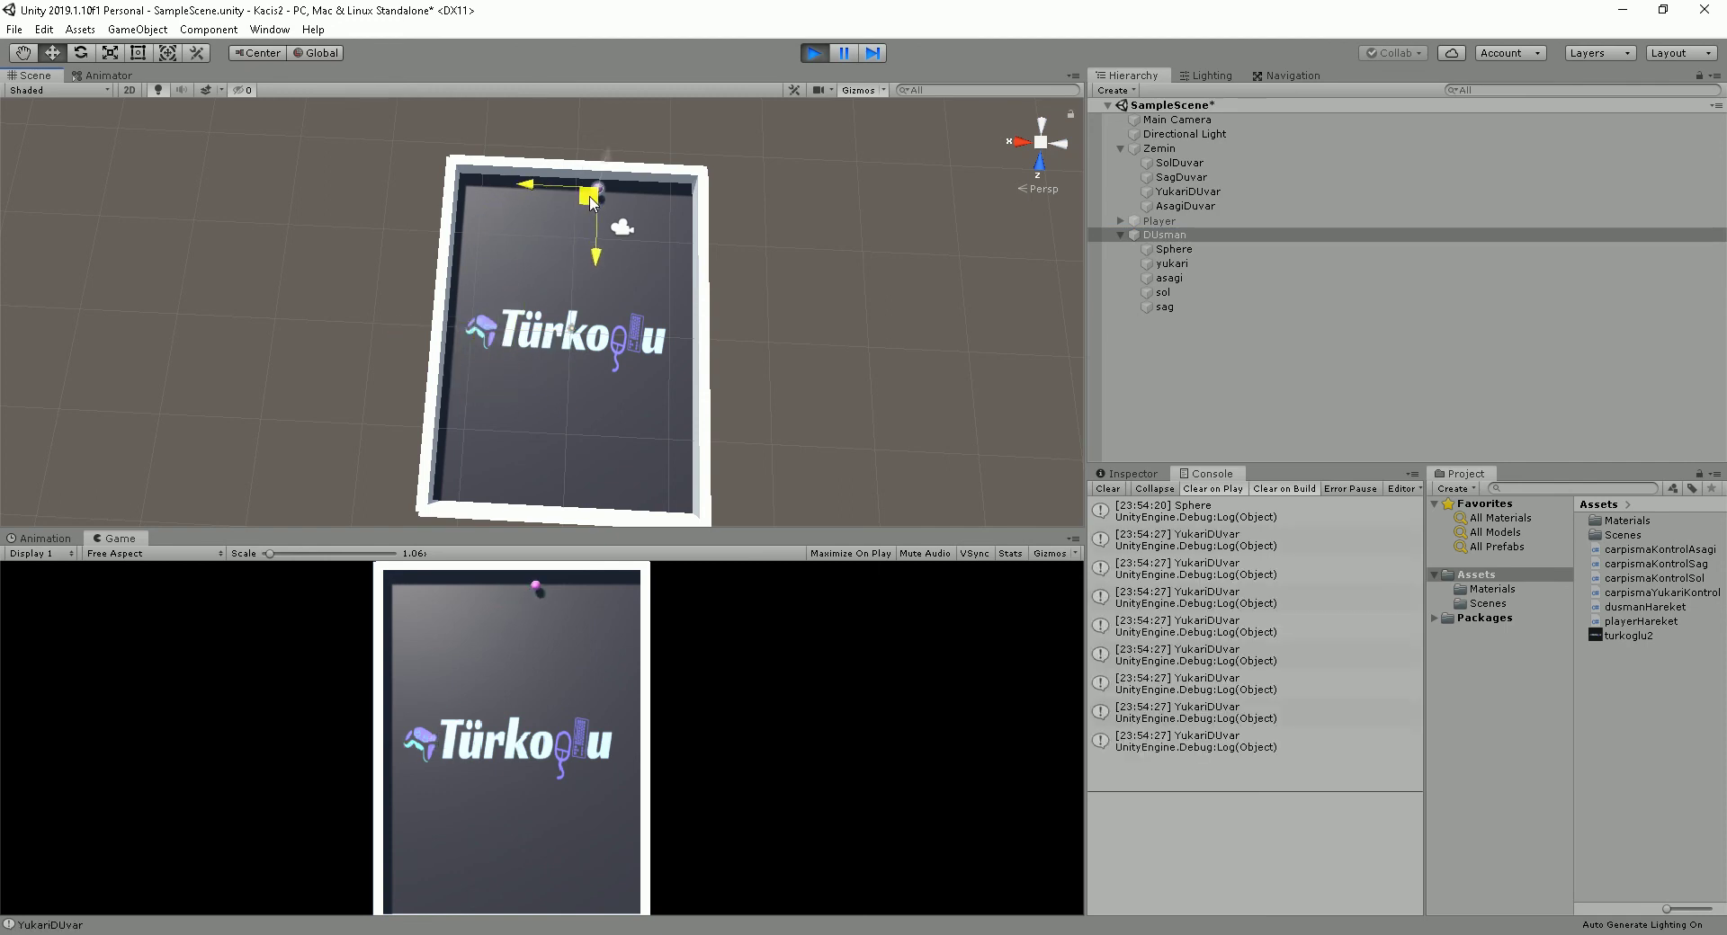
mouse_move(584, 205)
mouse_down()
mouse_move(671, 301)
mouse_move(565, 486)
mouse_move(515, 385)
mouse_move(441, 376)
mouse_up()
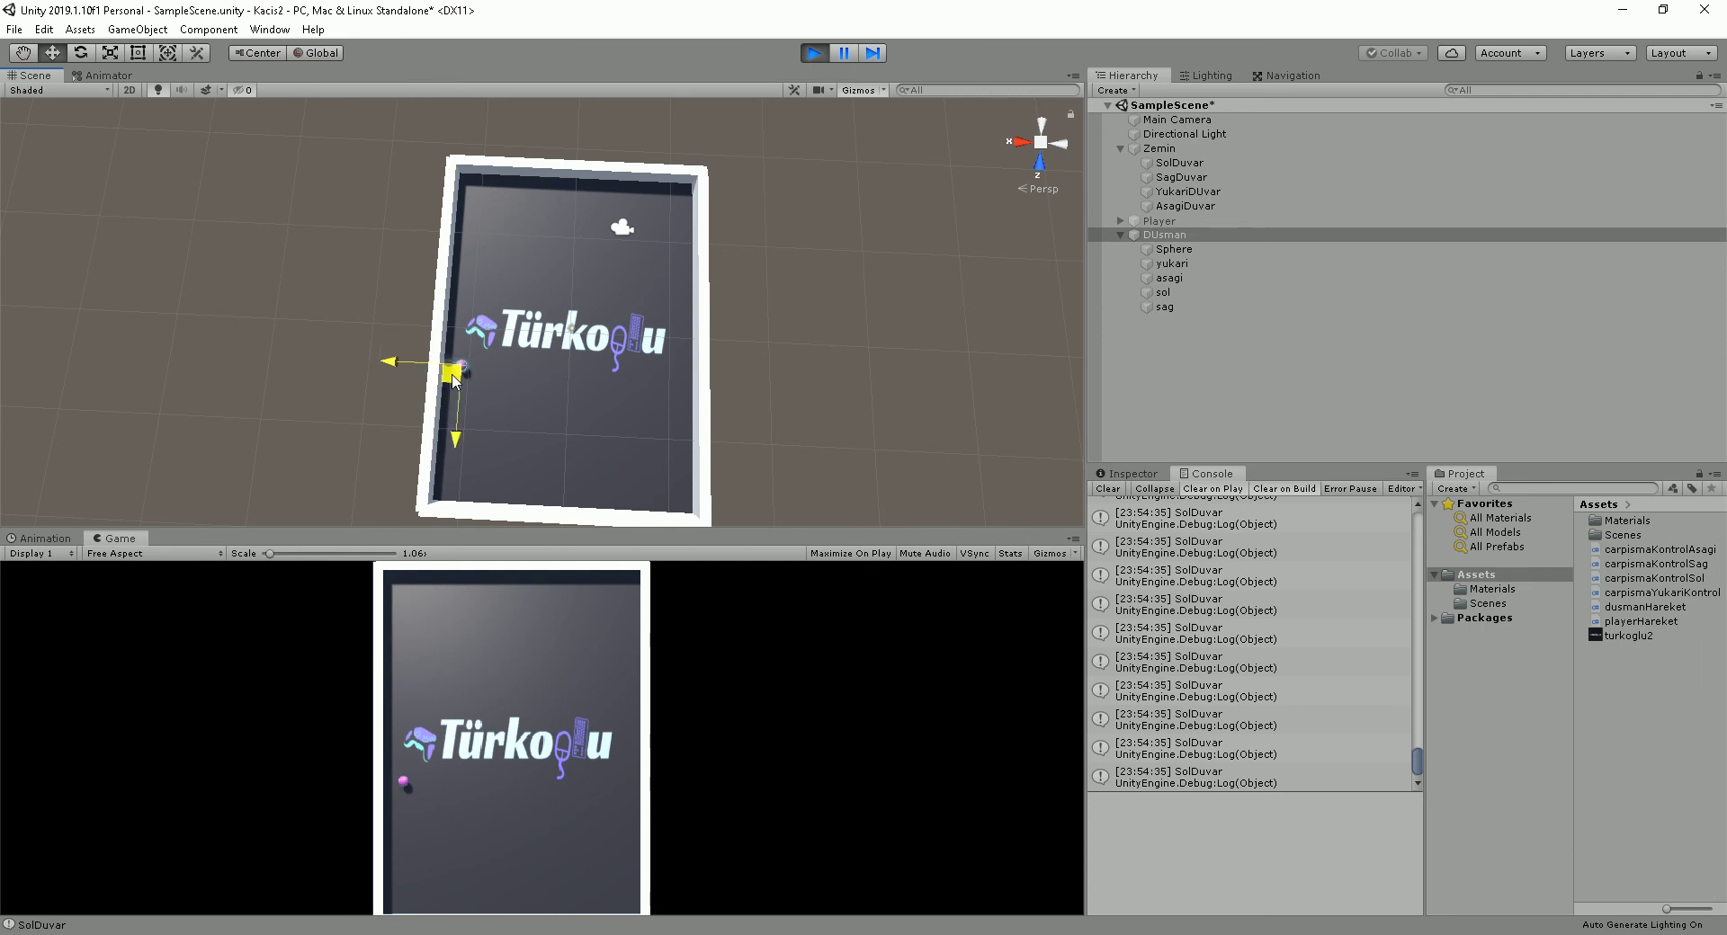
drag(441, 376, 587, 331)
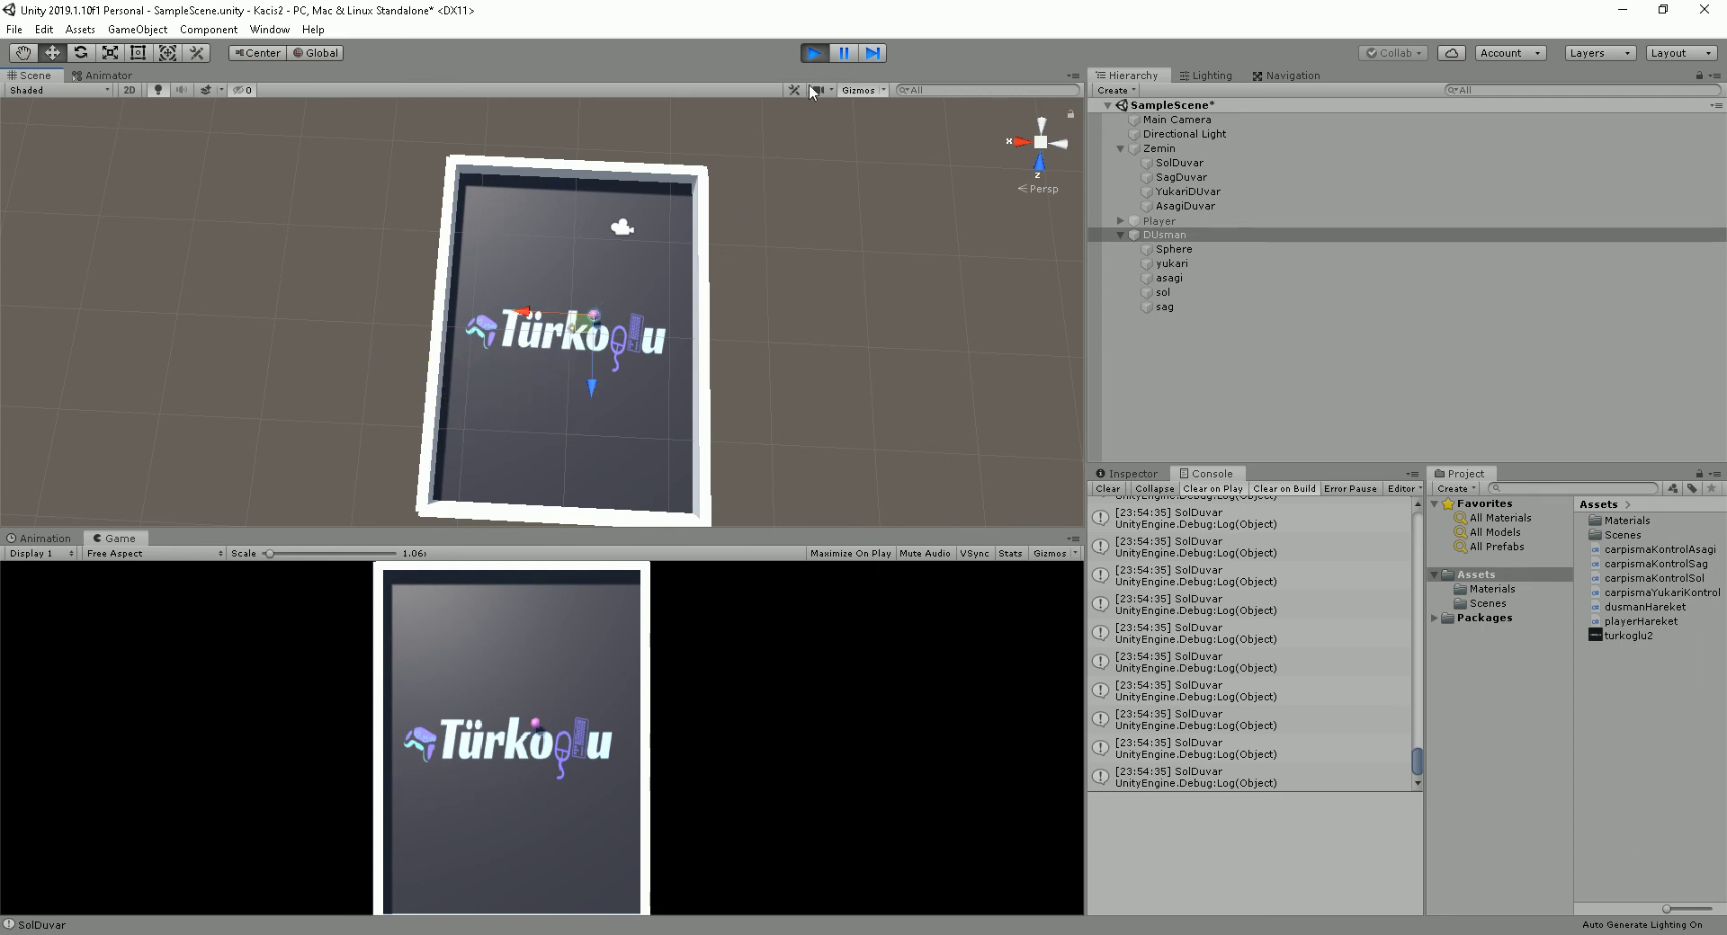